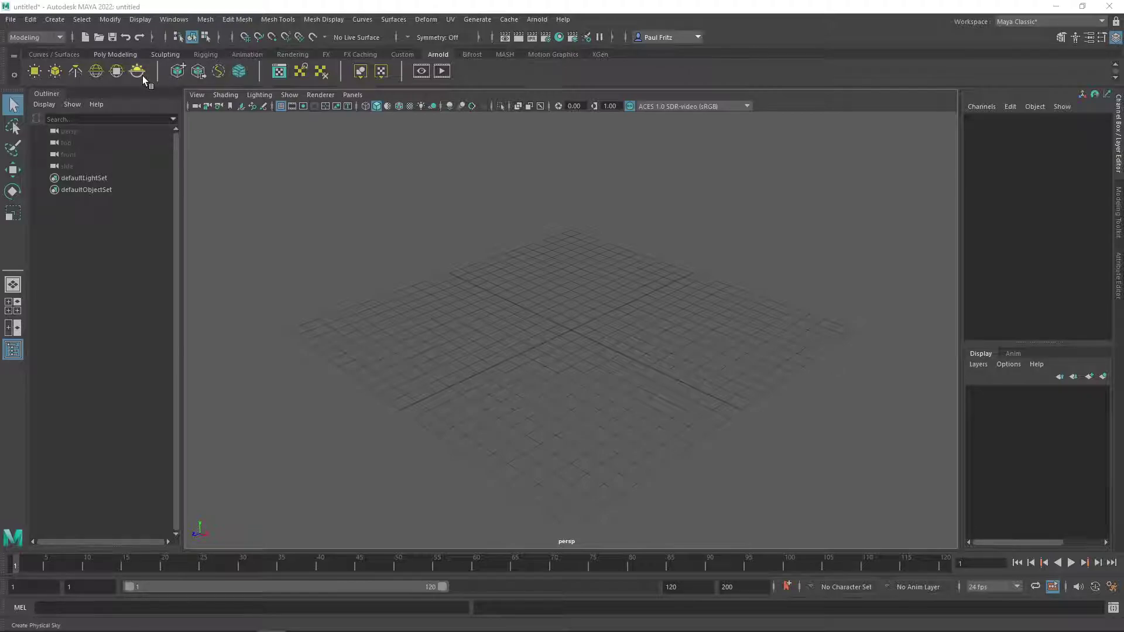
- Set the current project to the Ant_Class folder in D:\Maya_Projects 2022
left_click(9, 19)
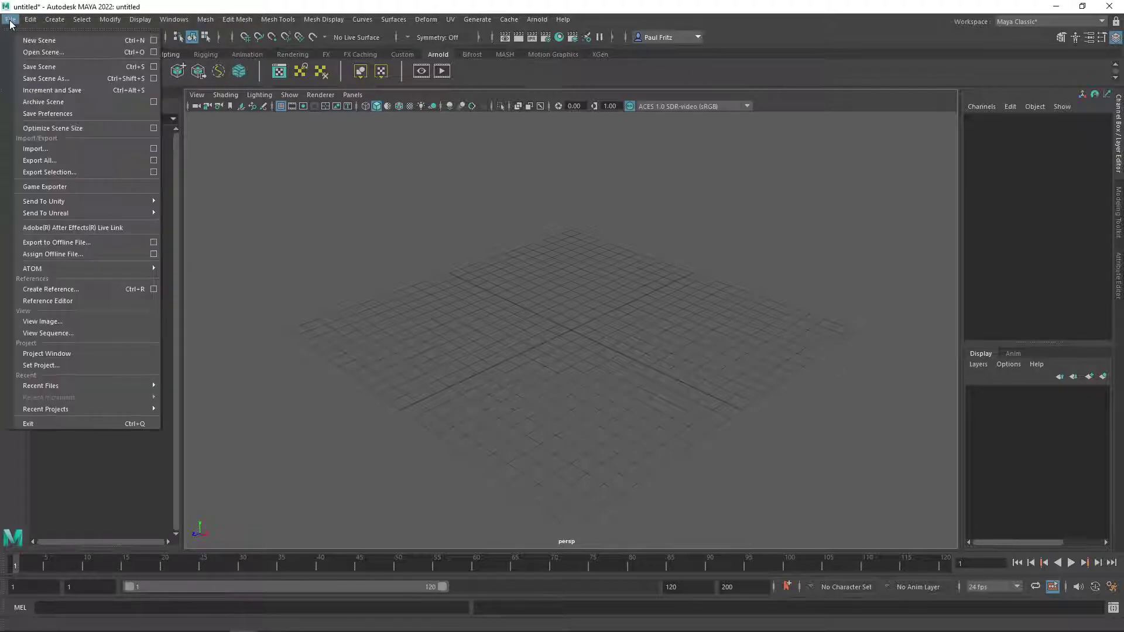
left_click(54, 366)
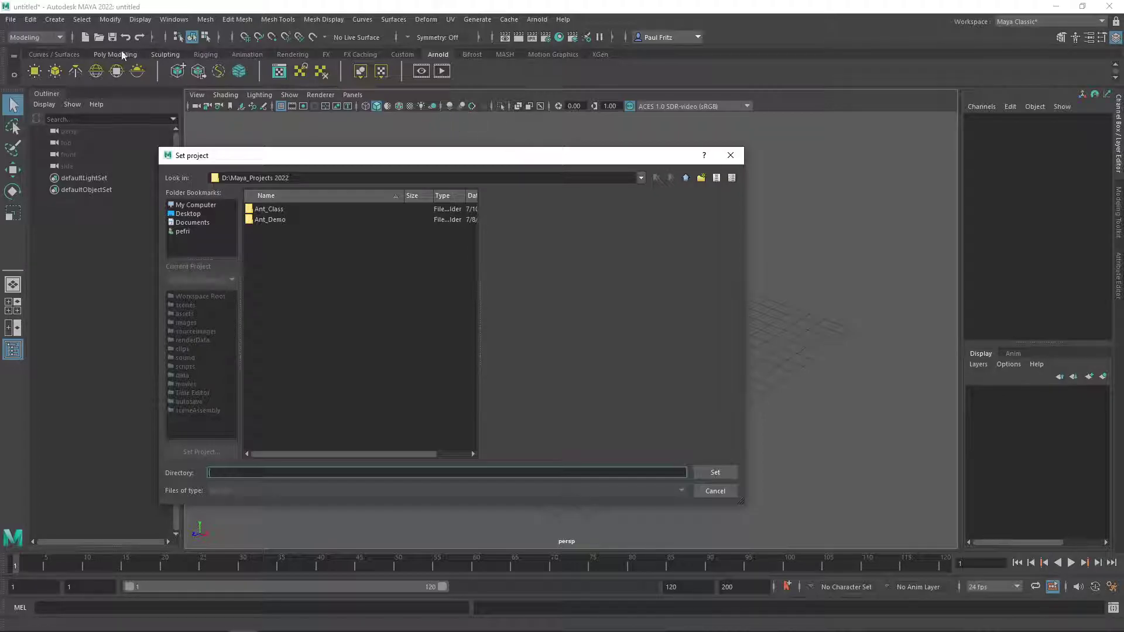
left_click(276, 208)
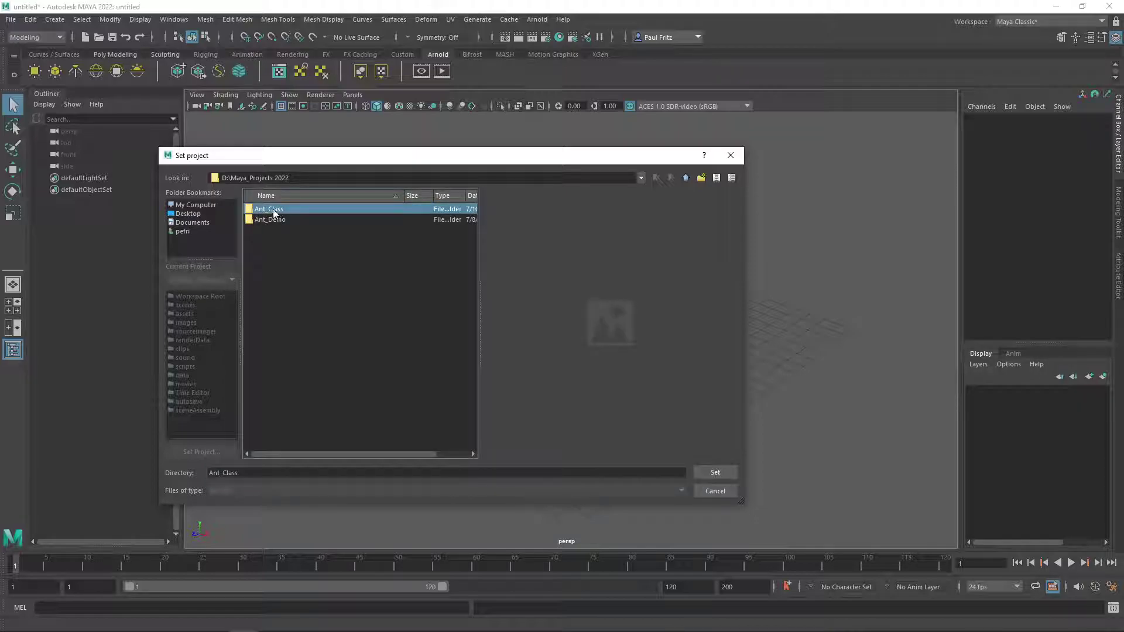
left_click(708, 472)
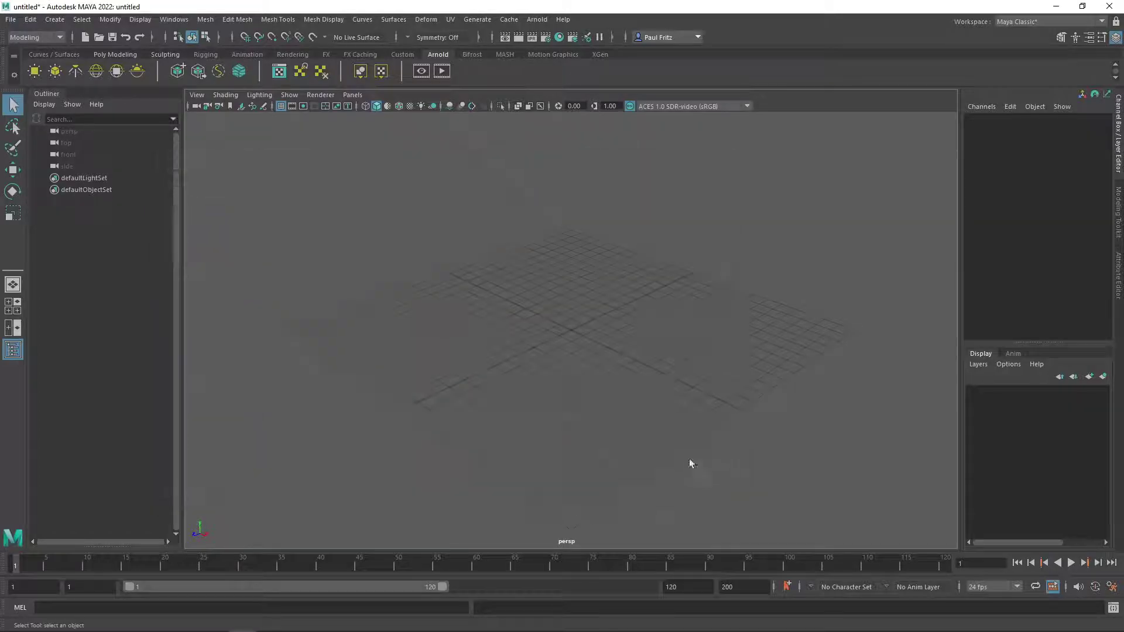
- Open the scene Ant_Basic.mb from the project's scenes folder, discarding changes to the untitled scene
left_click(11, 19)
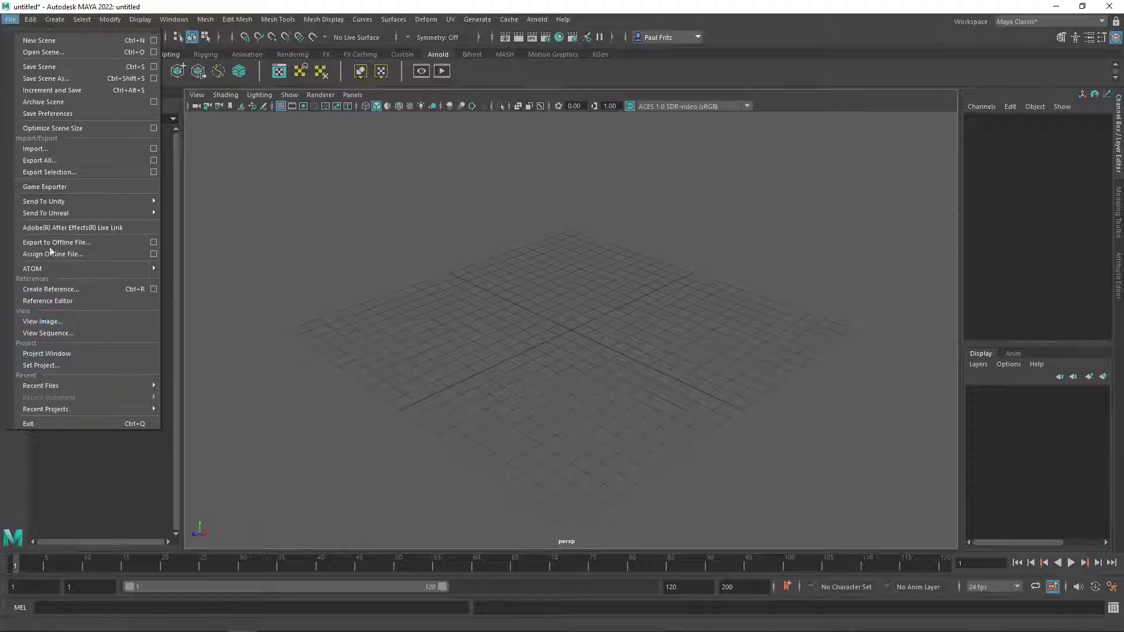
left_click(44, 53)
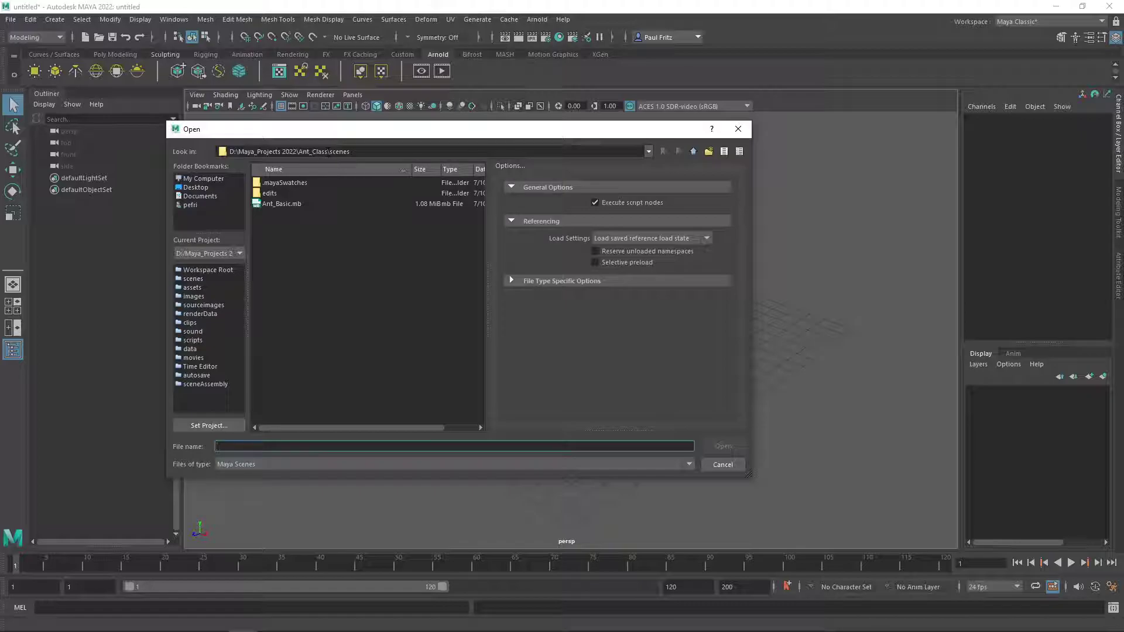
left_click(273, 204)
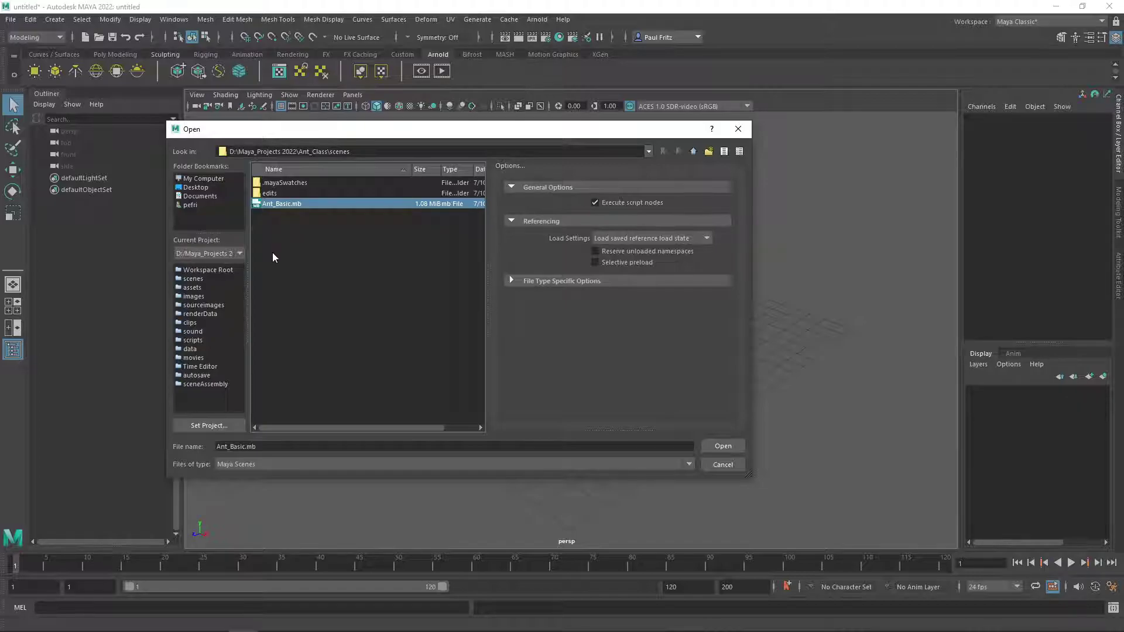
left_click(715, 445)
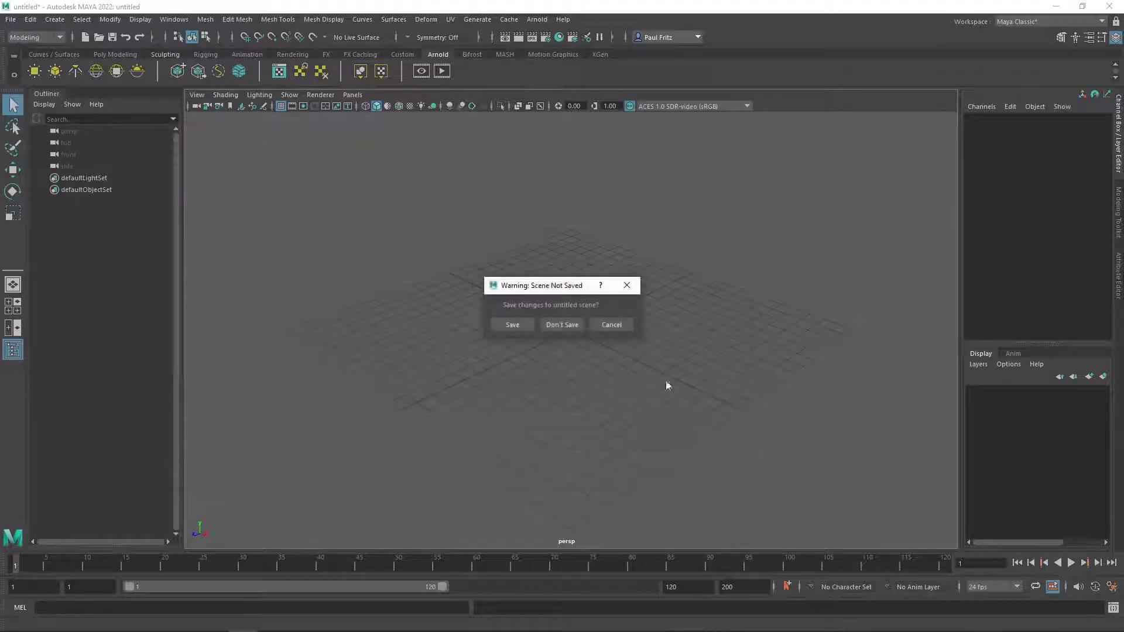
left_click(556, 323)
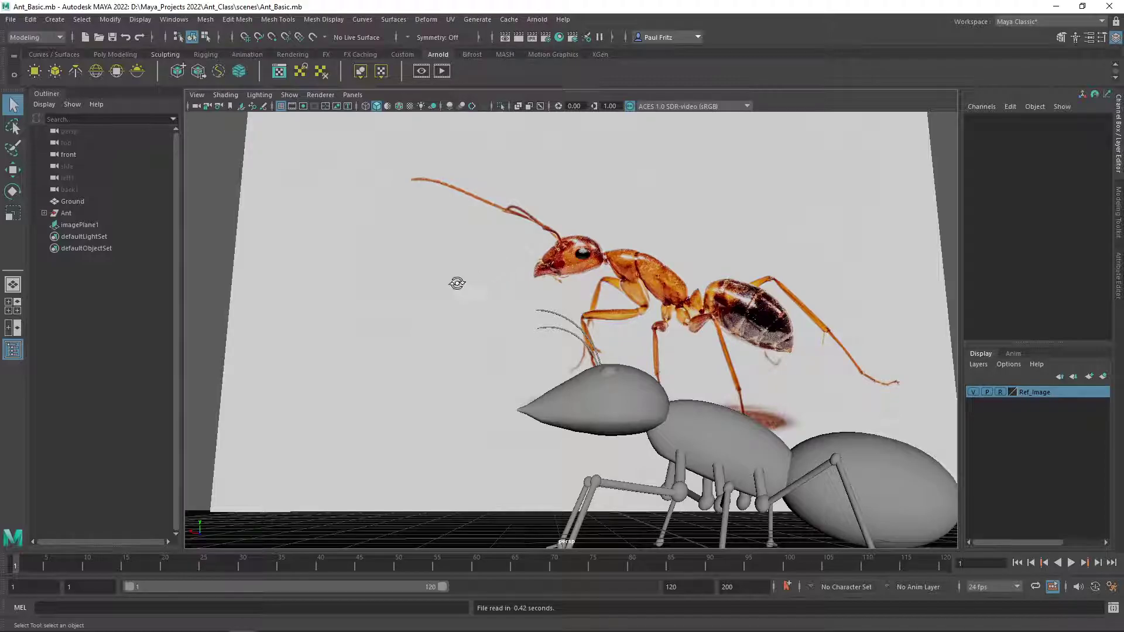
- Select the ant's head mesh and switch it to edge component selection
mouse_move(458, 284)
left_mouse_down("alt")
mouse_move(459, 301)
mouse_move(555, 297)
mouse_move(550, 305)
mouse_move(469, 281)
left_mouse_up("alt")
middle_click_drag(469, 281, 470, 304, "alt")
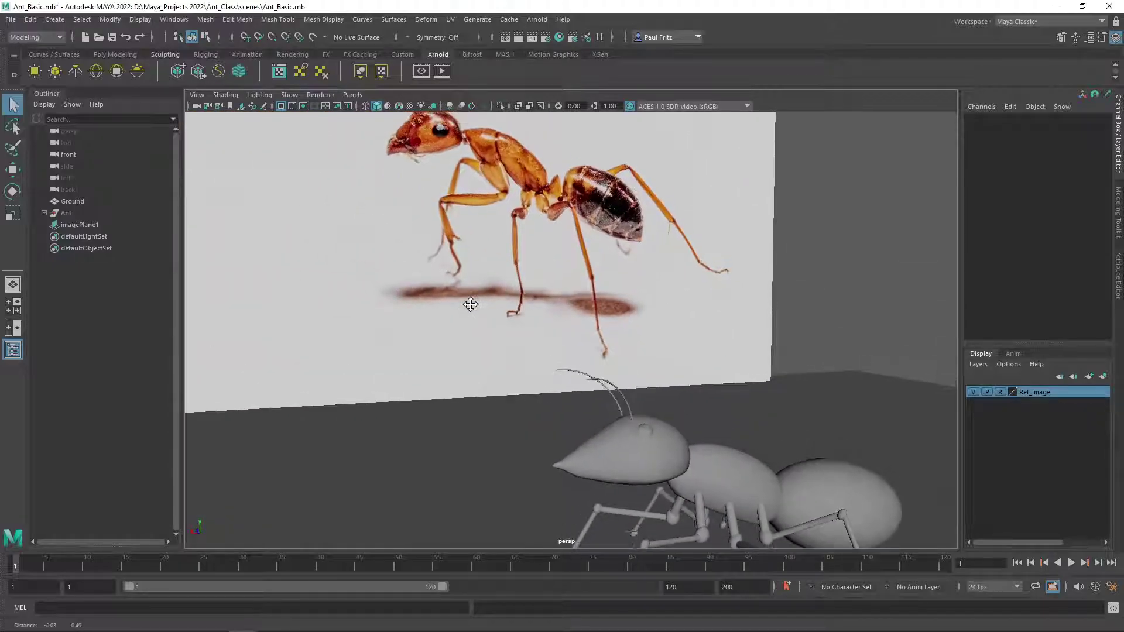
scroll(450, 290, "up", 3)
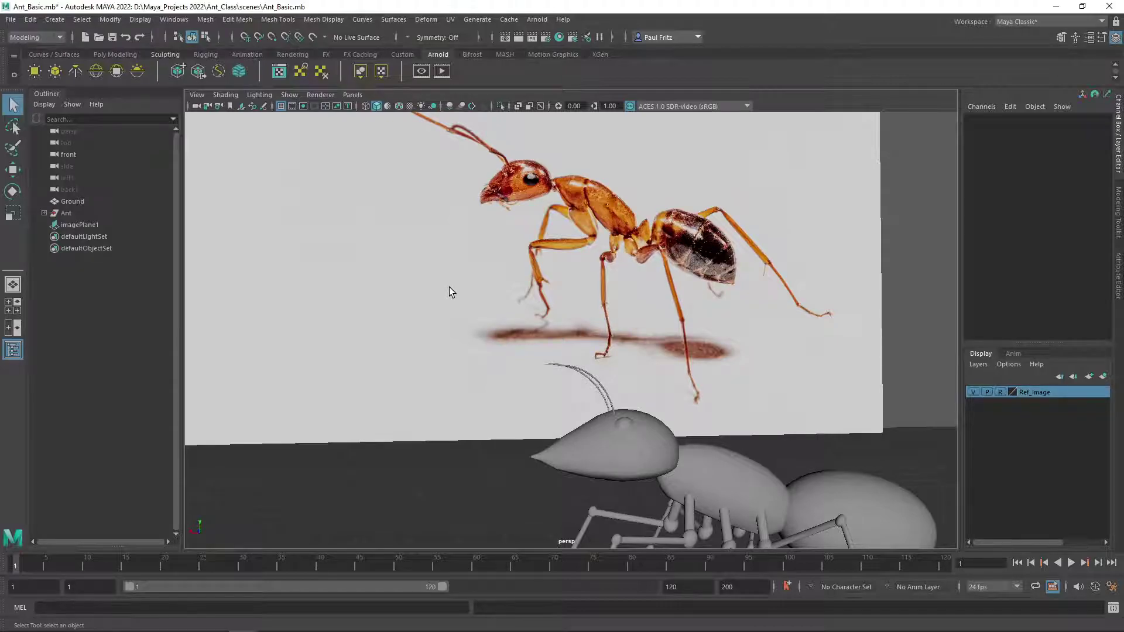
left_click_drag(452, 284, 477, 306, "alt")
middle_click_drag(477, 306, 482, 258, "alt")
left_click_drag(483, 258, 423, 268, "alt")
left_click(634, 378)
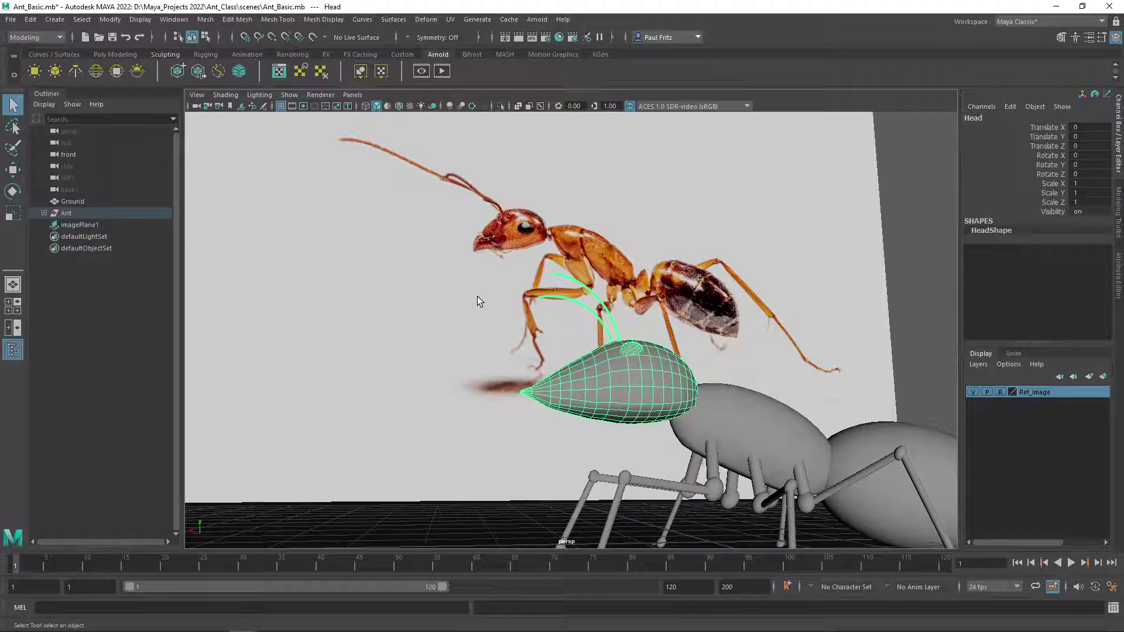
left_click_drag(474, 315, 522, 320, "alt")
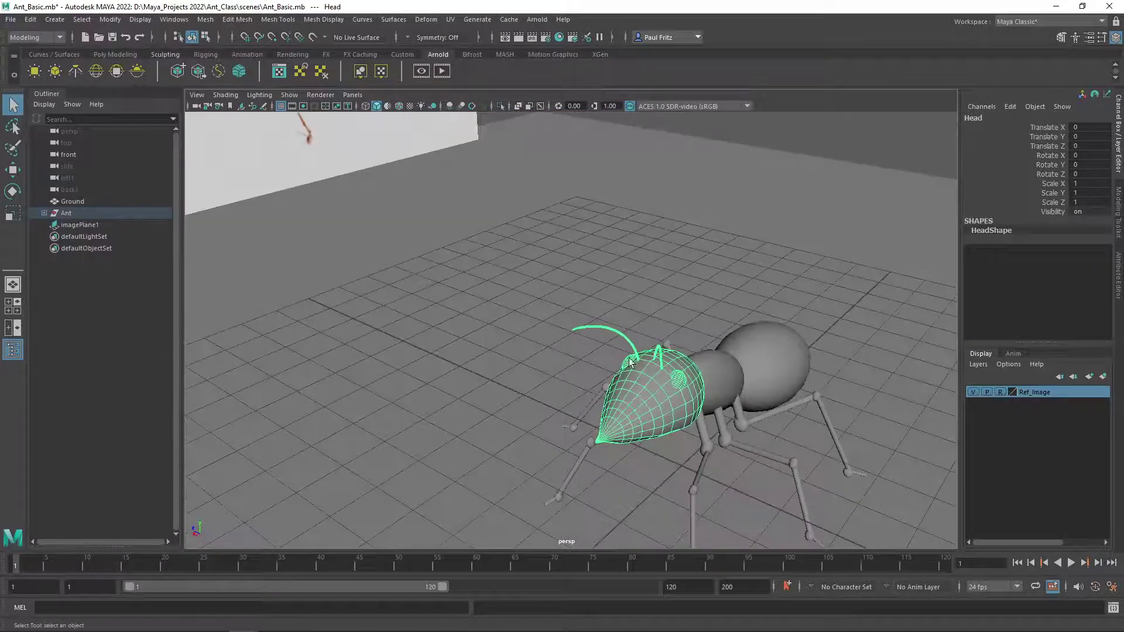
scroll(583, 385, "up", 3)
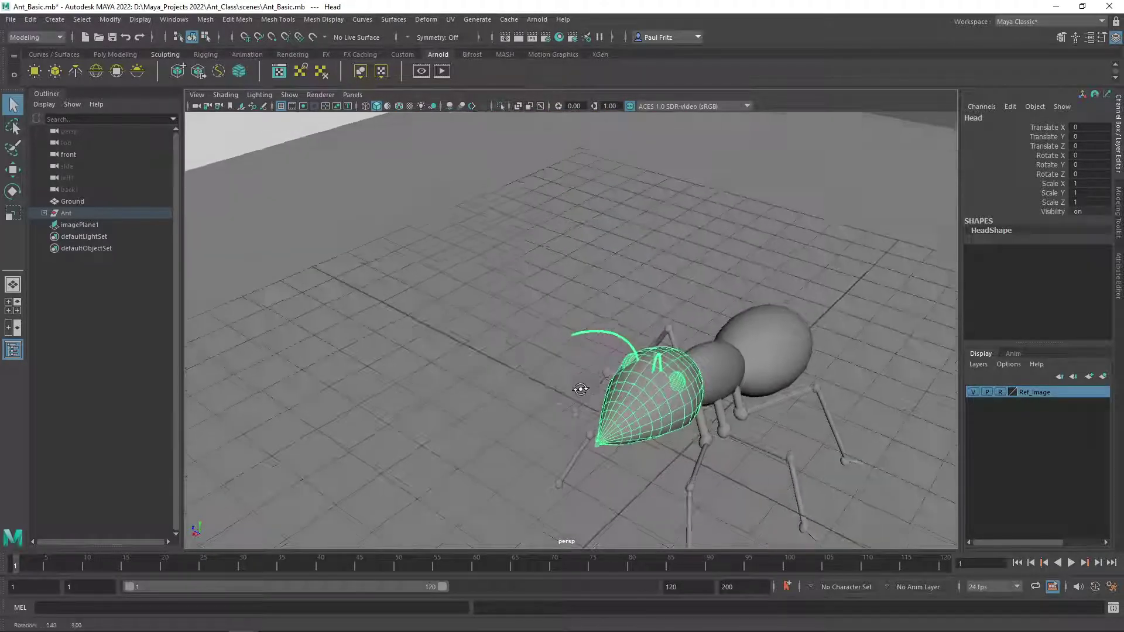
middle_click_drag(576, 385, 466, 314, "alt")
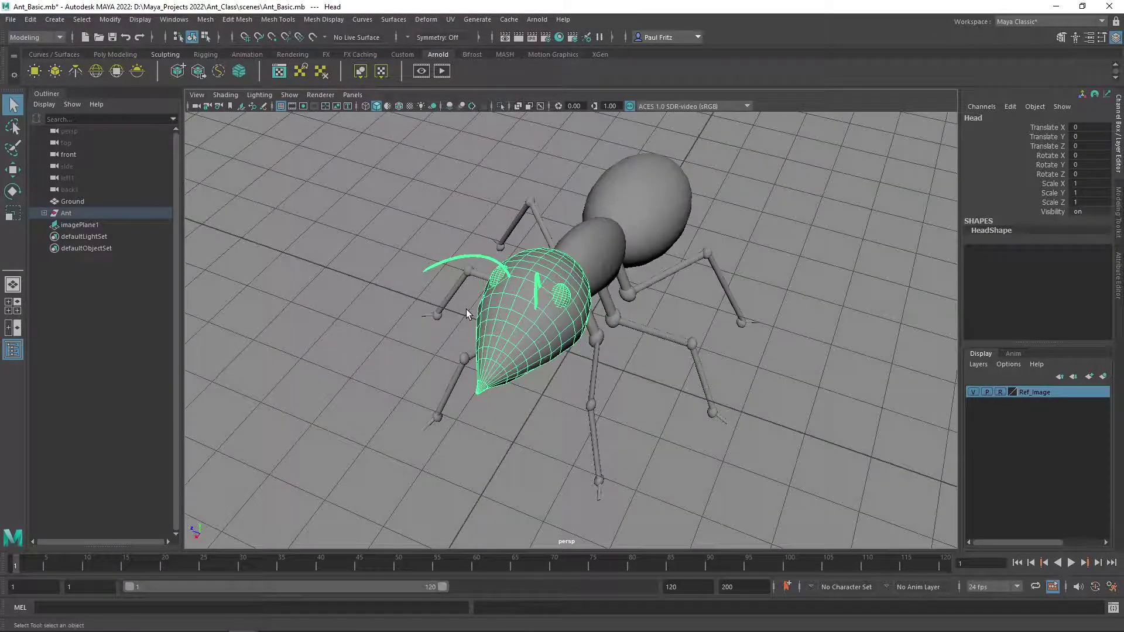
right_click(507, 310)
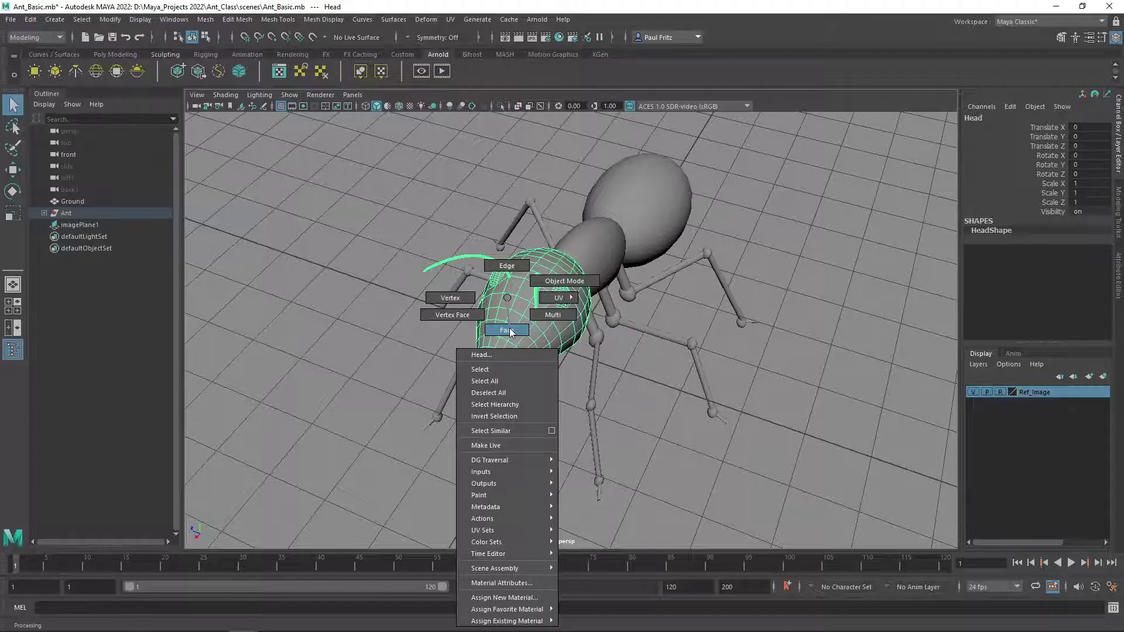
left_click(507, 266)
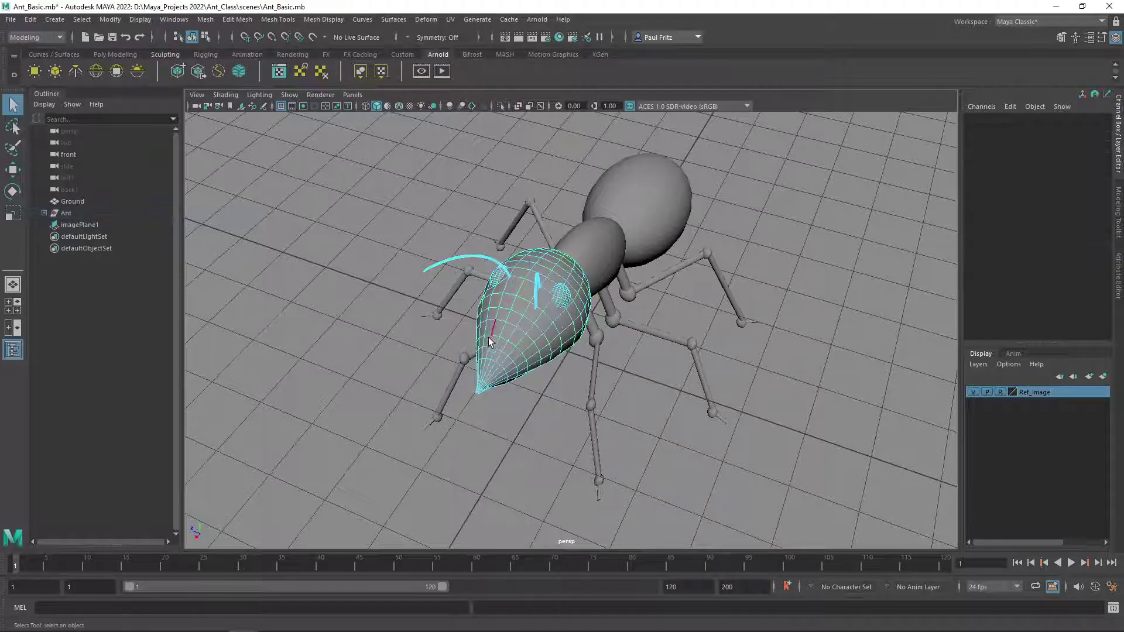
- Select the lengthwise edge loop that runs from the head's pointed tip along its top
scroll(490, 362, "up", 2)
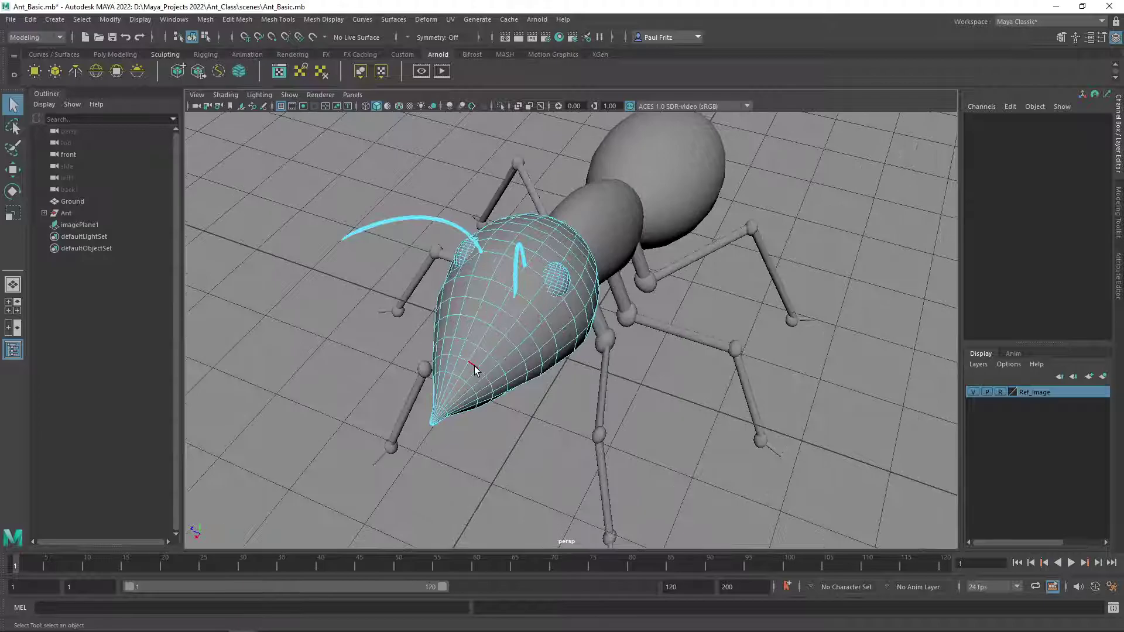
scroll(510, 328, "up", 4)
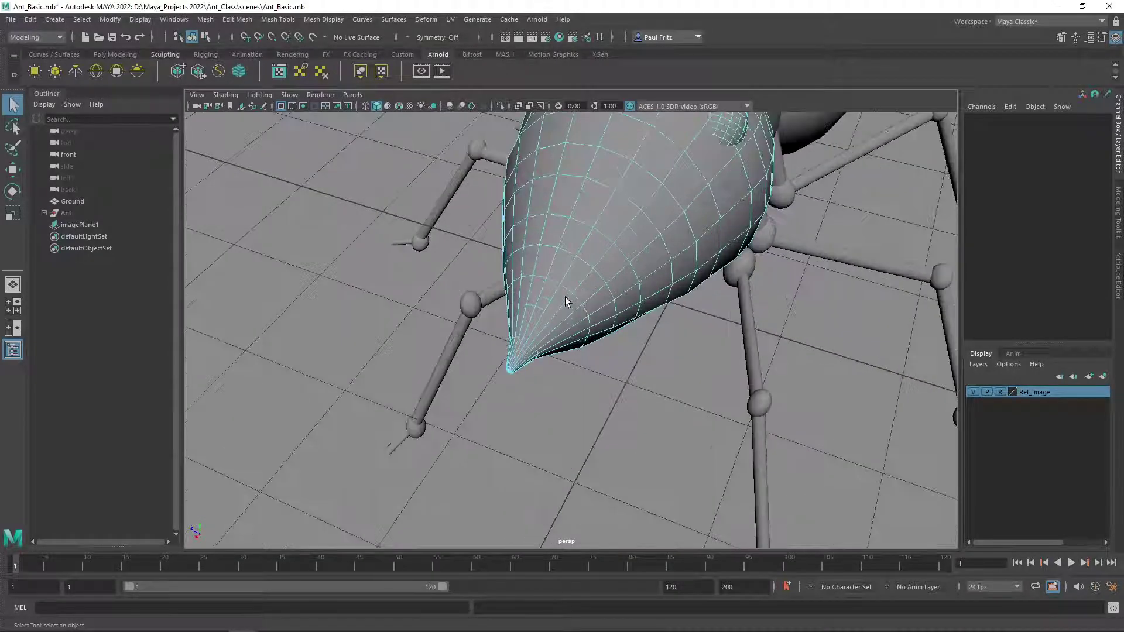
scroll(561, 298, "up", 1)
left_click_drag(531, 319, 559, 334, "alt")
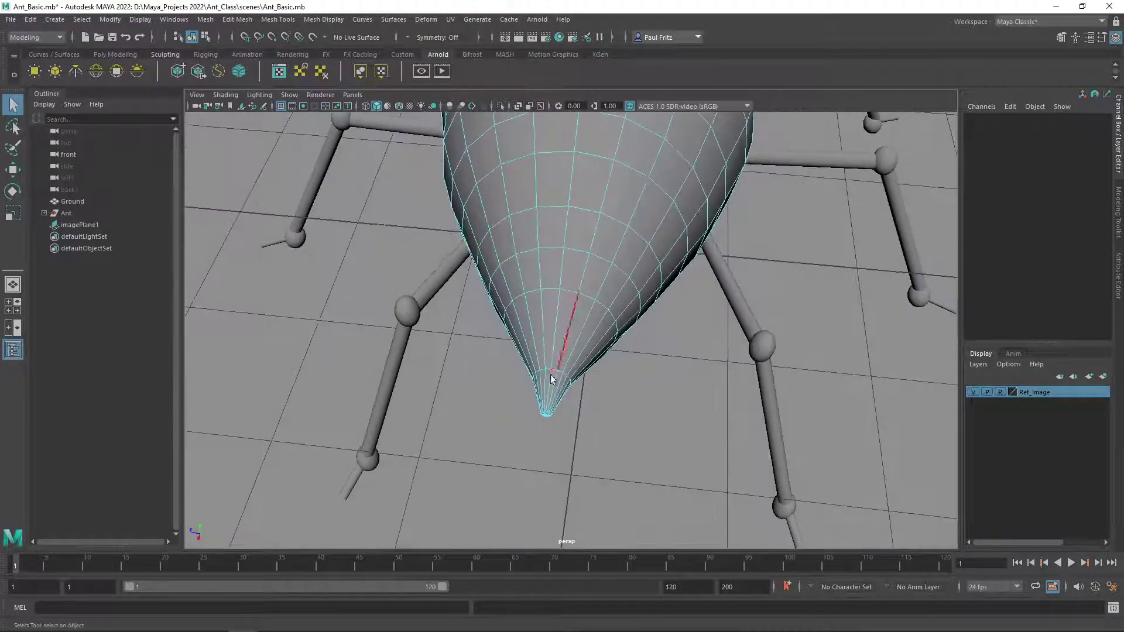
left_click(550, 393)
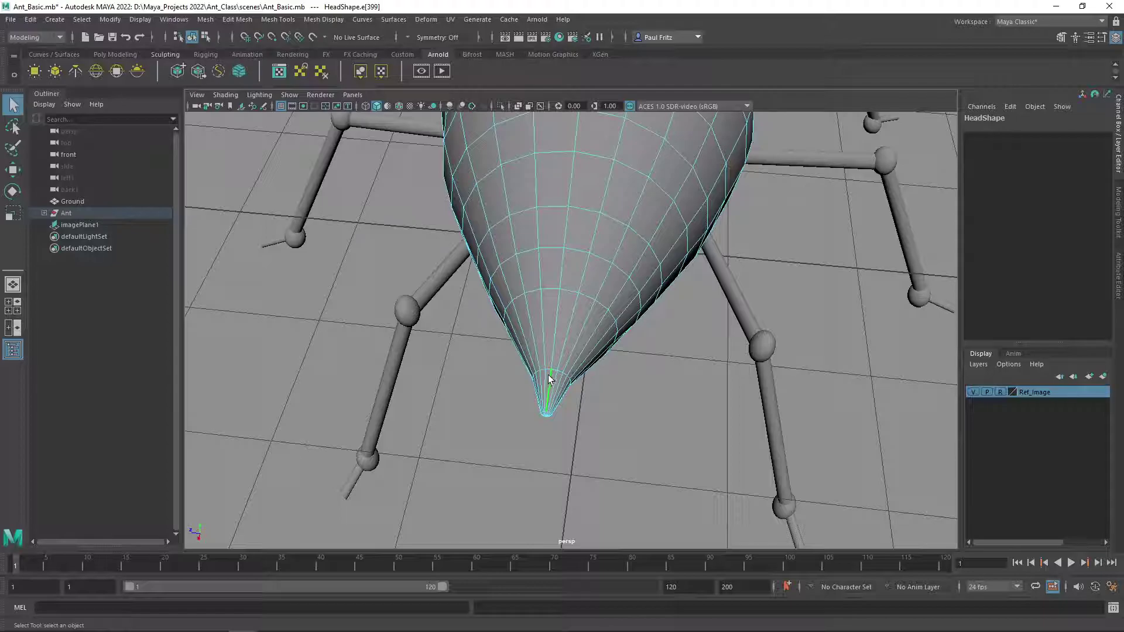
left_click(556, 353, "shift")
- Inspect the selected edge loop around the head, from the tip to the back near the thorax
left_click_drag(662, 388, 642, 276, "alt")
left_click_drag(739, 274, 709, 261, "alt")
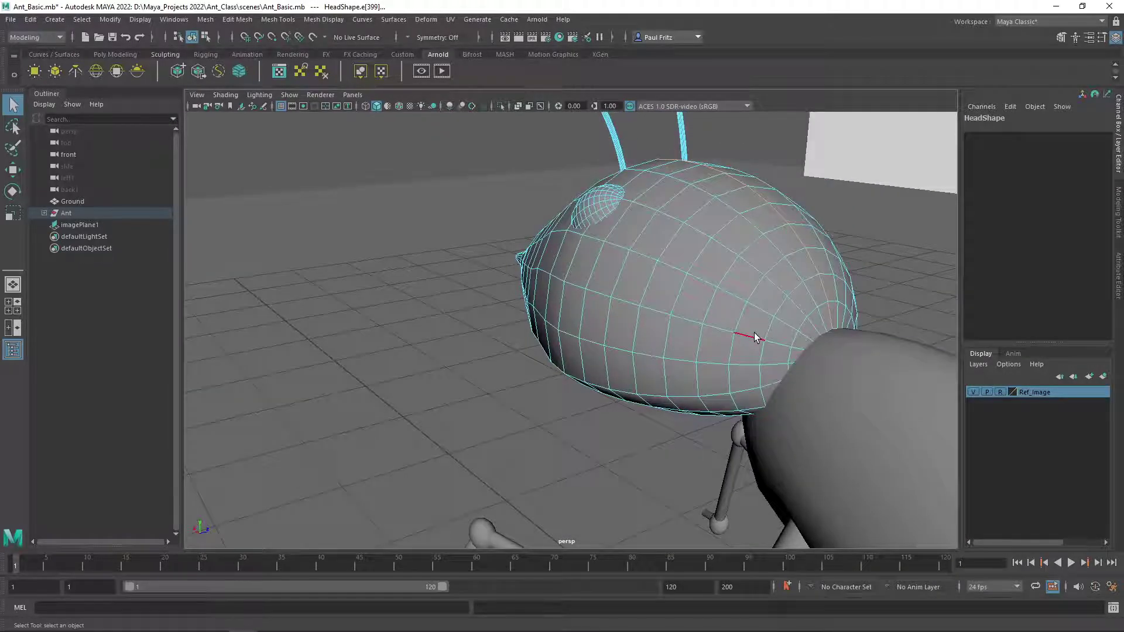
left_click_drag(755, 332, 701, 318, "alt")
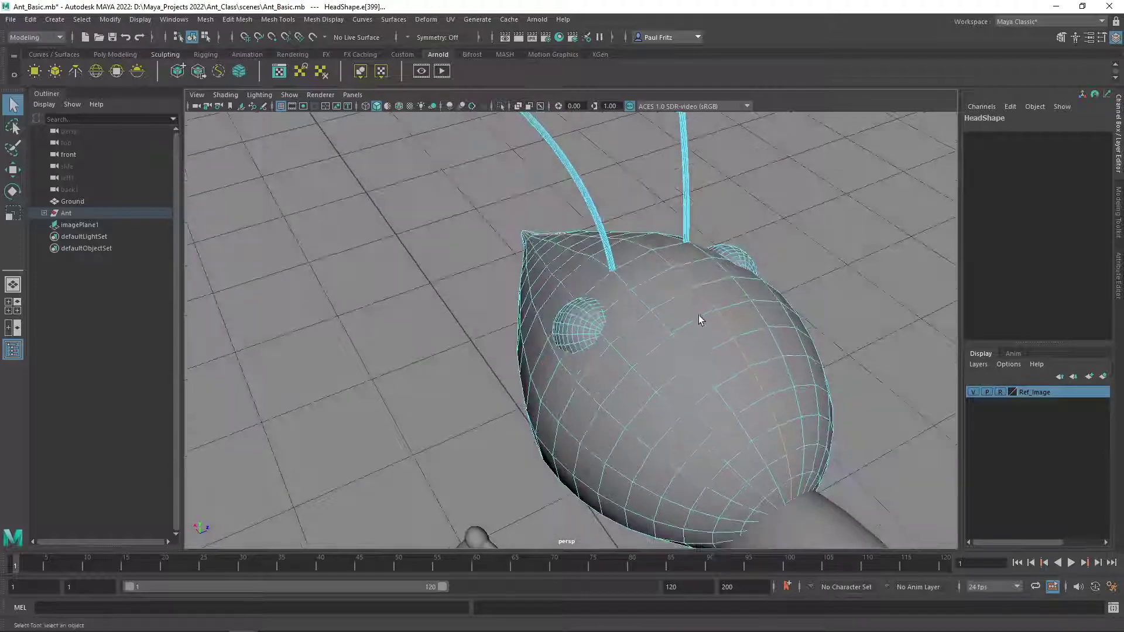
left_click_drag(684, 390, 524, 373, "alt")
scroll(524, 374, "up", 3)
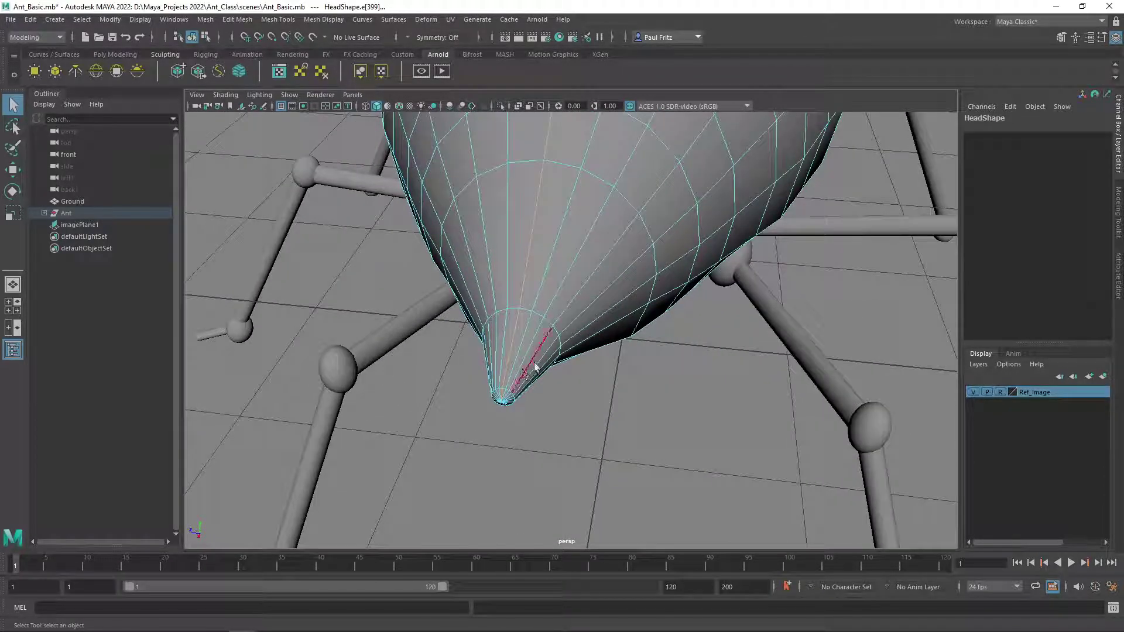
scroll(535, 366, "down", 4)
mouse_move(639, 292)
left_mouse_down("alt")
mouse_move(615, 293)
mouse_move(620, 248)
mouse_move(645, 315)
mouse_move(627, 300)
left_mouse_up("alt")
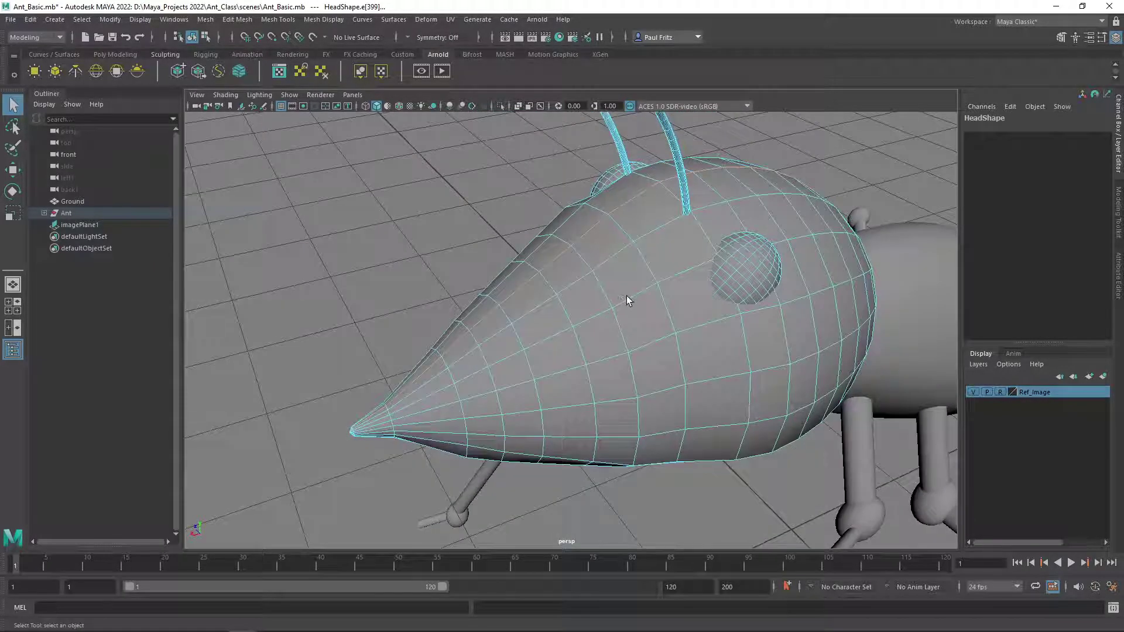
- Try moving the head's lengthwise edge loop slightly downward, inspect the tip, and undo the move
key("w")
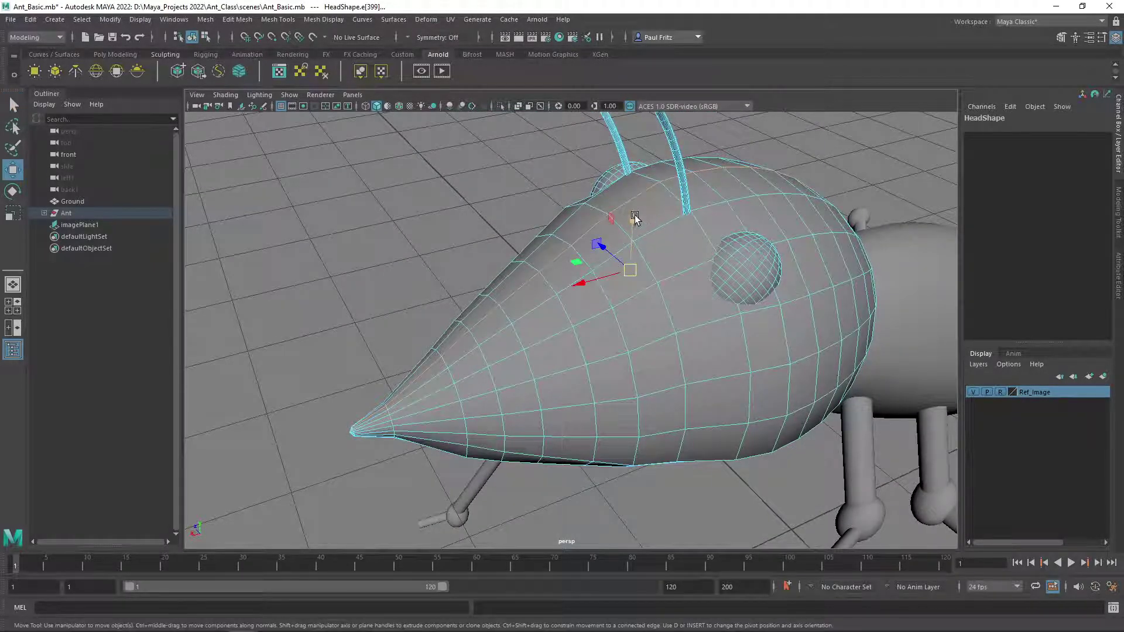
left_click_drag(633, 219, 638, 223)
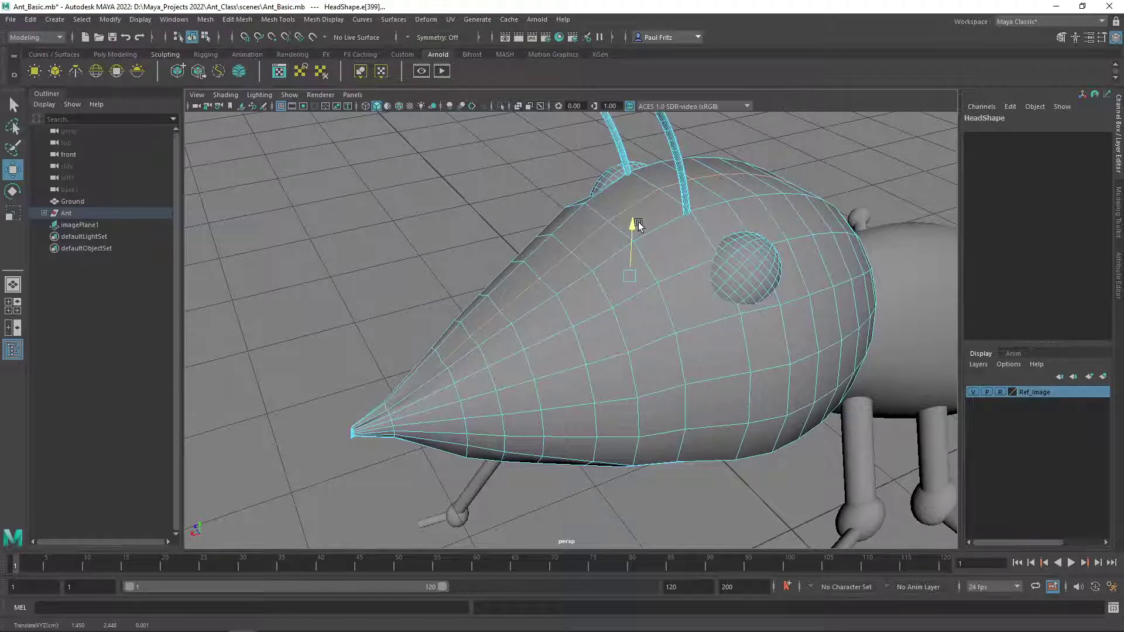
left_click_drag(379, 439, 512, 371, "alt")
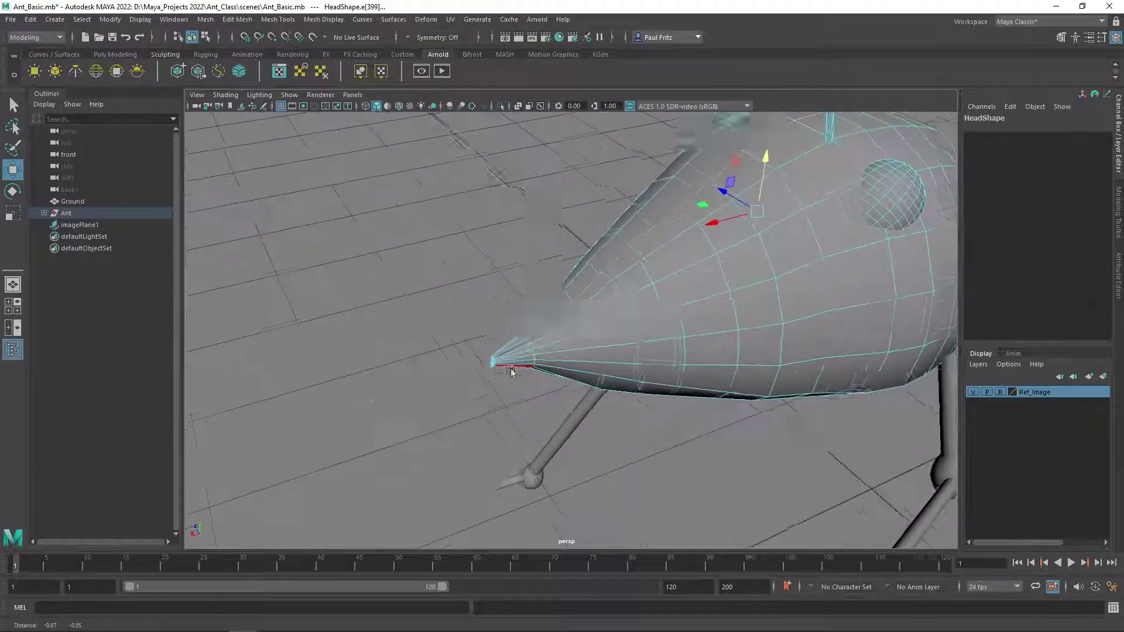
middle_click_drag(512, 371, 529, 360, "alt")
scroll(530, 360, "up", 3)
left_click_drag(530, 359, 515, 384, "alt")
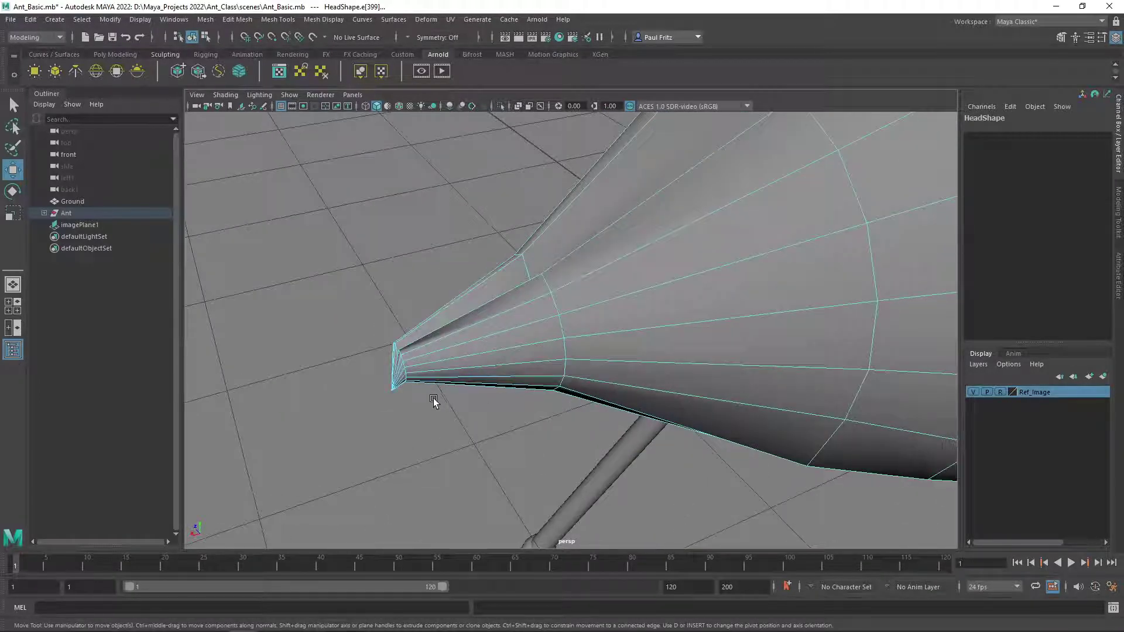
left_click_drag(432, 396, 469, 391, "alt")
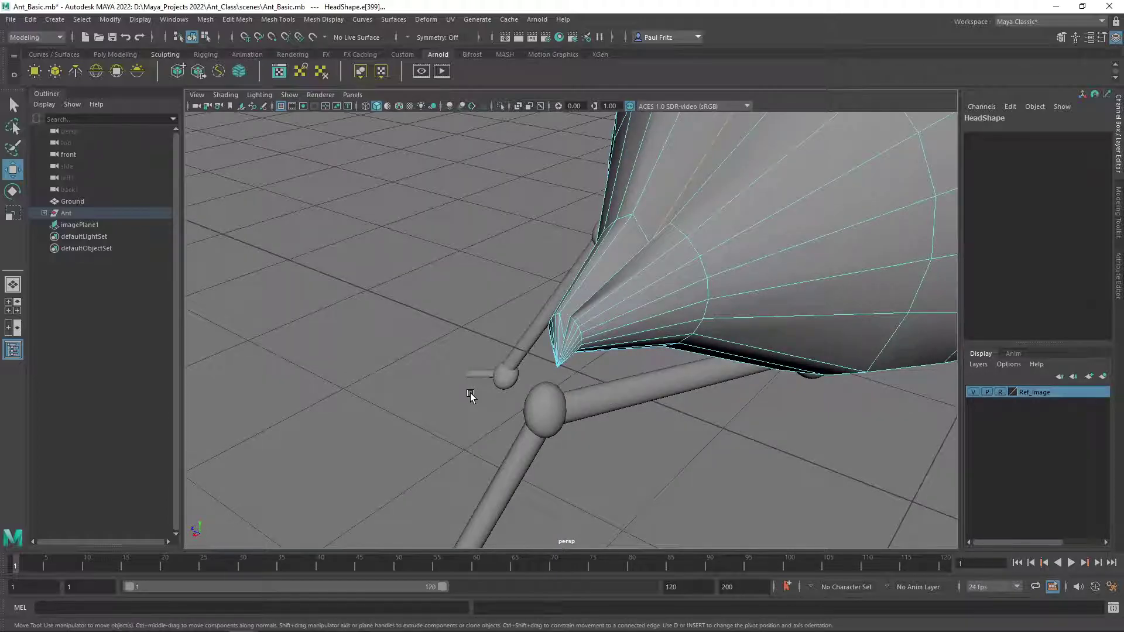
key("ctrl+z")
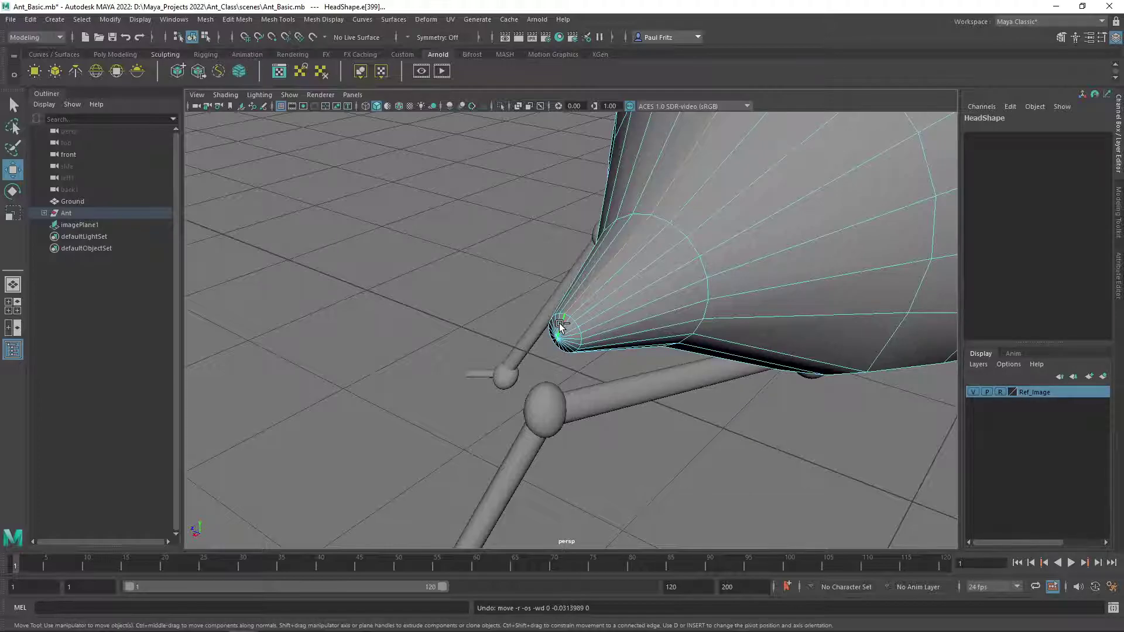
- Move the head's lengthwise edge loop down by a very small amount to form a shallow crease
left_click_drag(627, 319, 750, 206, "alt")
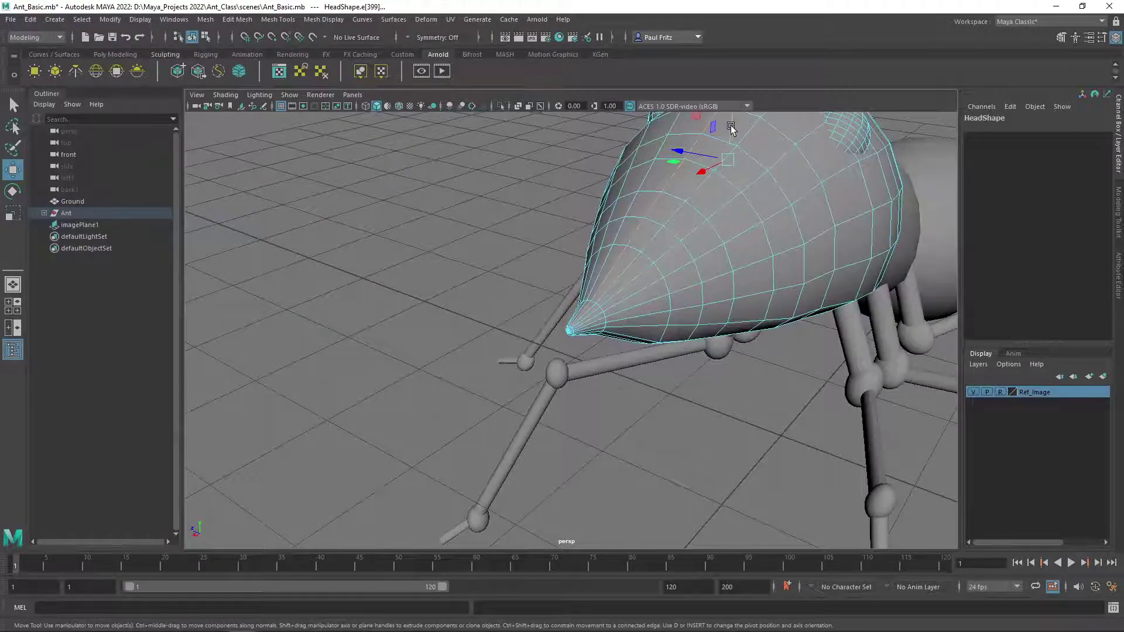
left_click_drag(732, 129, 731, 131)
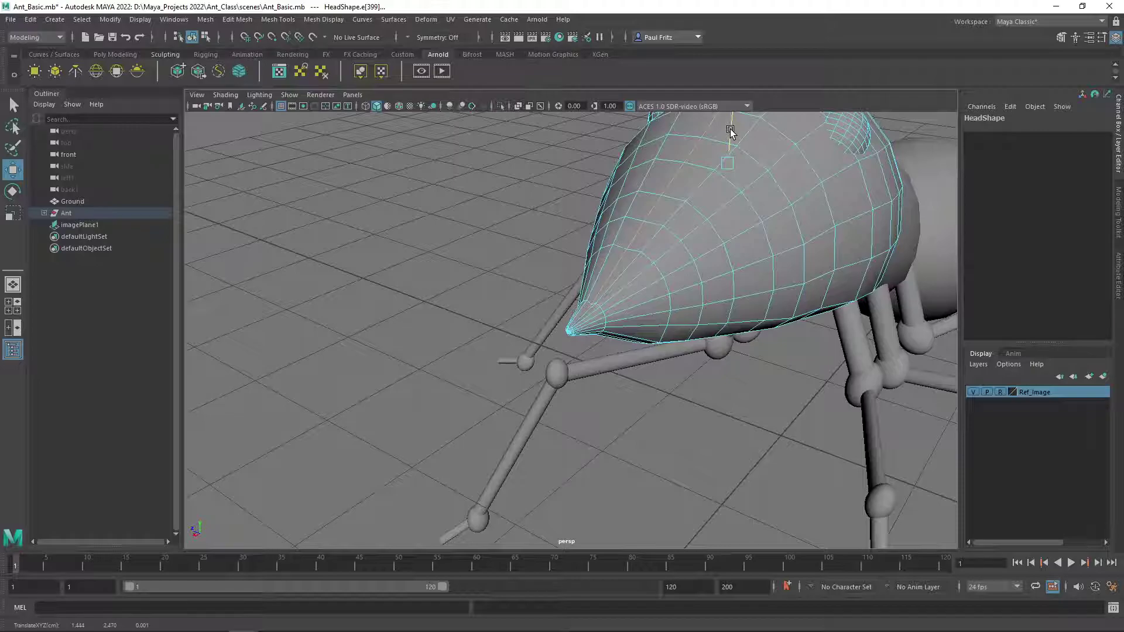
left_click_drag(730, 127, 729, 129)
- Remove the edge nearest the head's pointed tip from the selected lengthwise loop and lower the remaining edges slightly
scroll(597, 244, "up", 3)
scroll(597, 244, "up", 2)
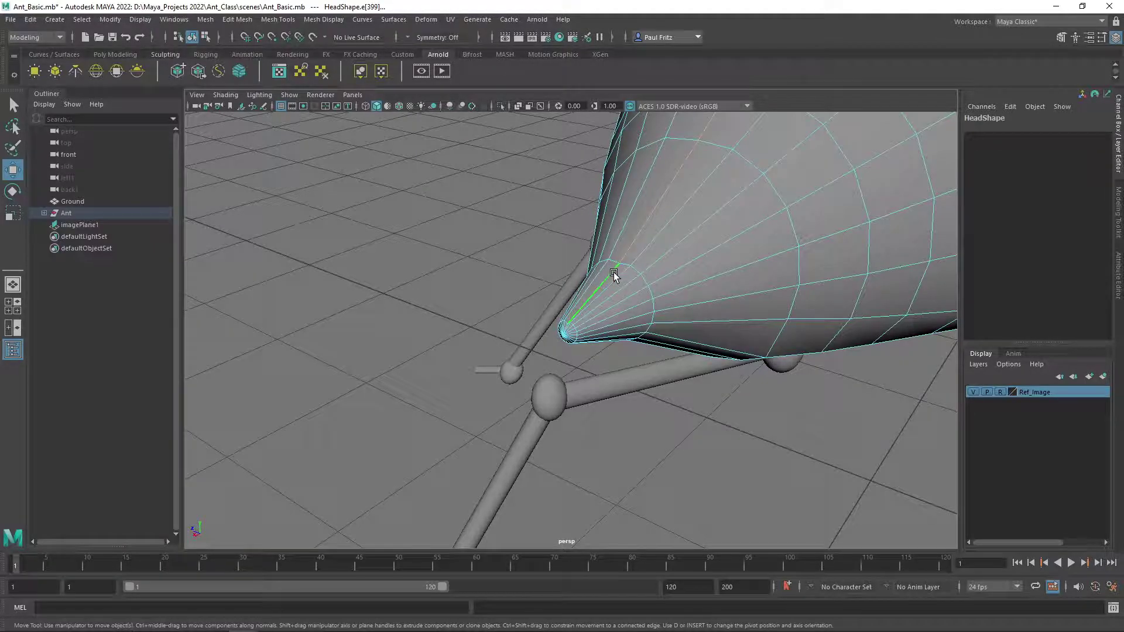
scroll(741, 268, "down", 2)
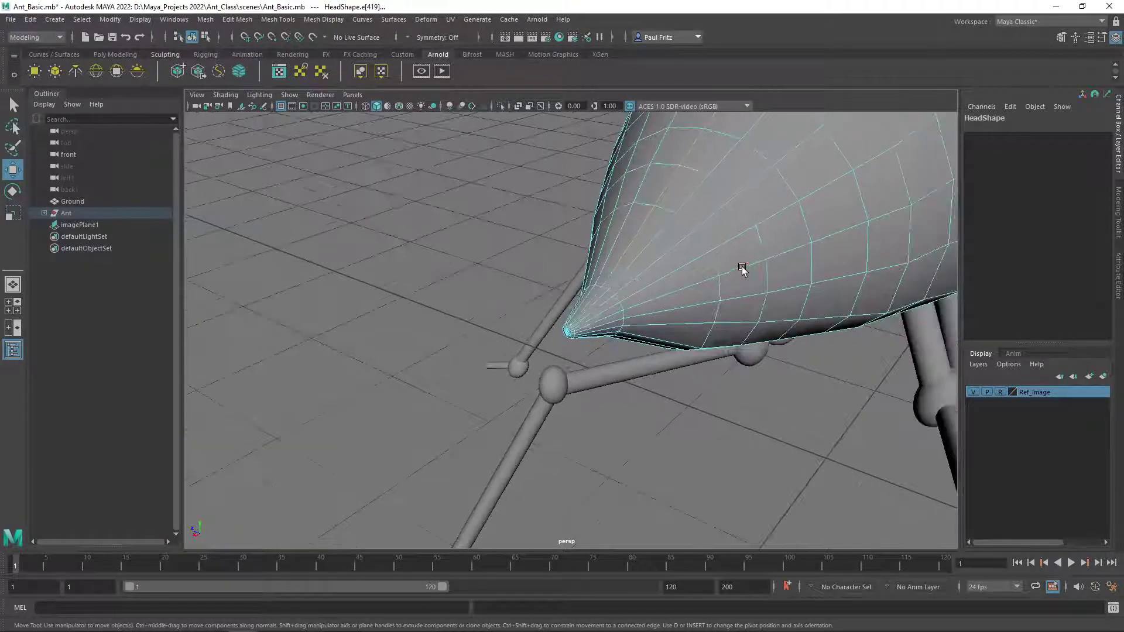
middle_click_drag(750, 221, 621, 418, "alt")
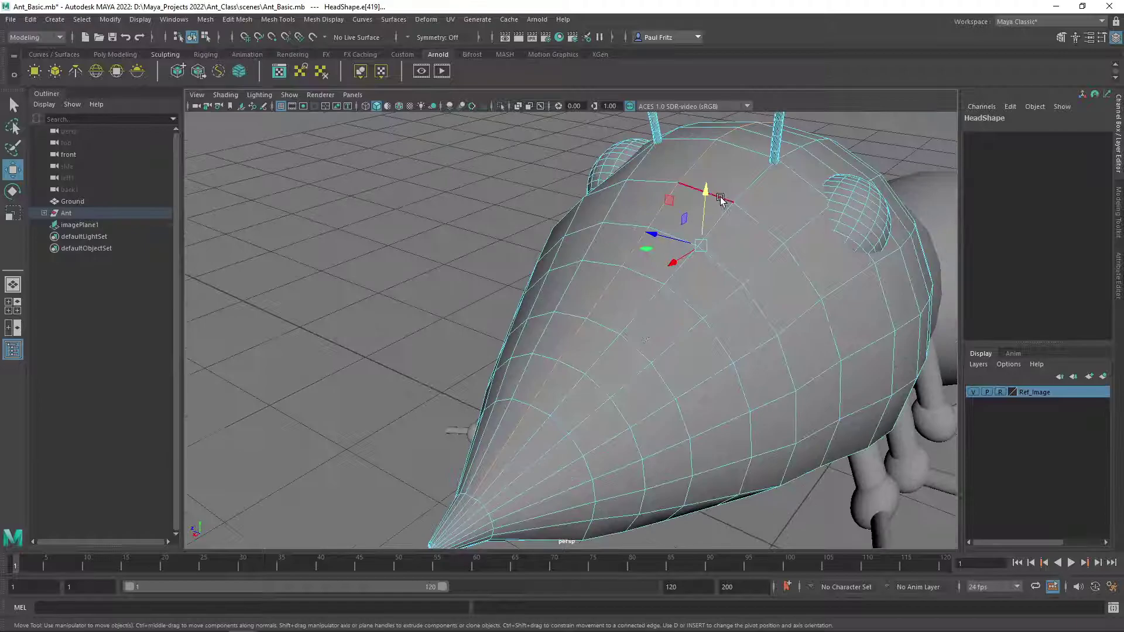
left_click_drag(707, 192, 707, 194)
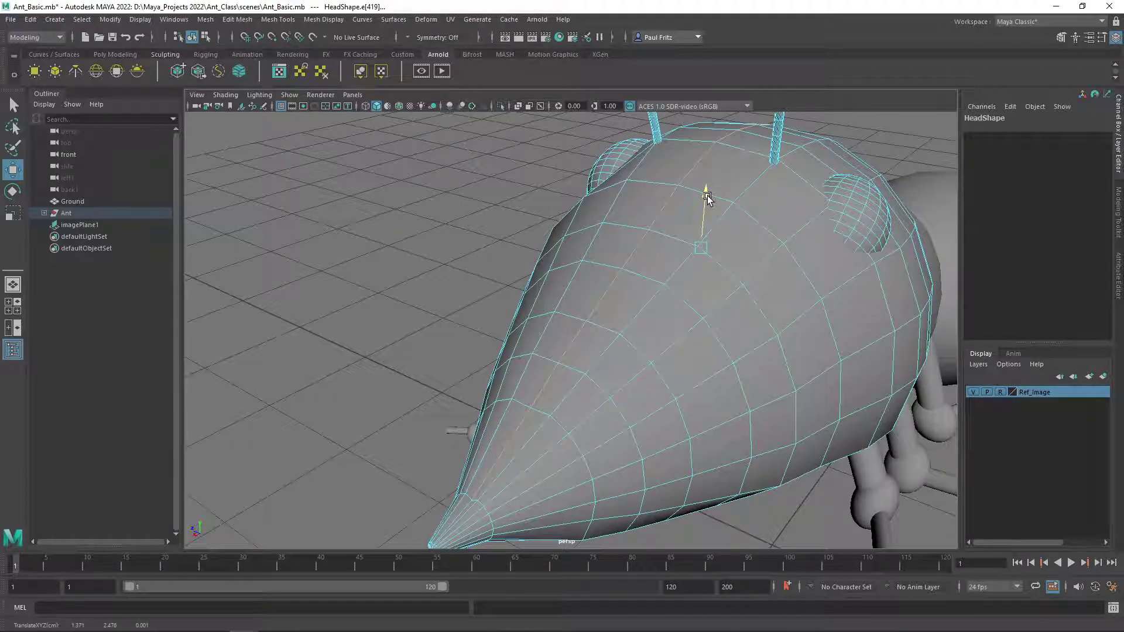
- Deselect the loop's front edges one at a time toward the back, lowering the remaining edges slightly after each
left_click(520, 430)
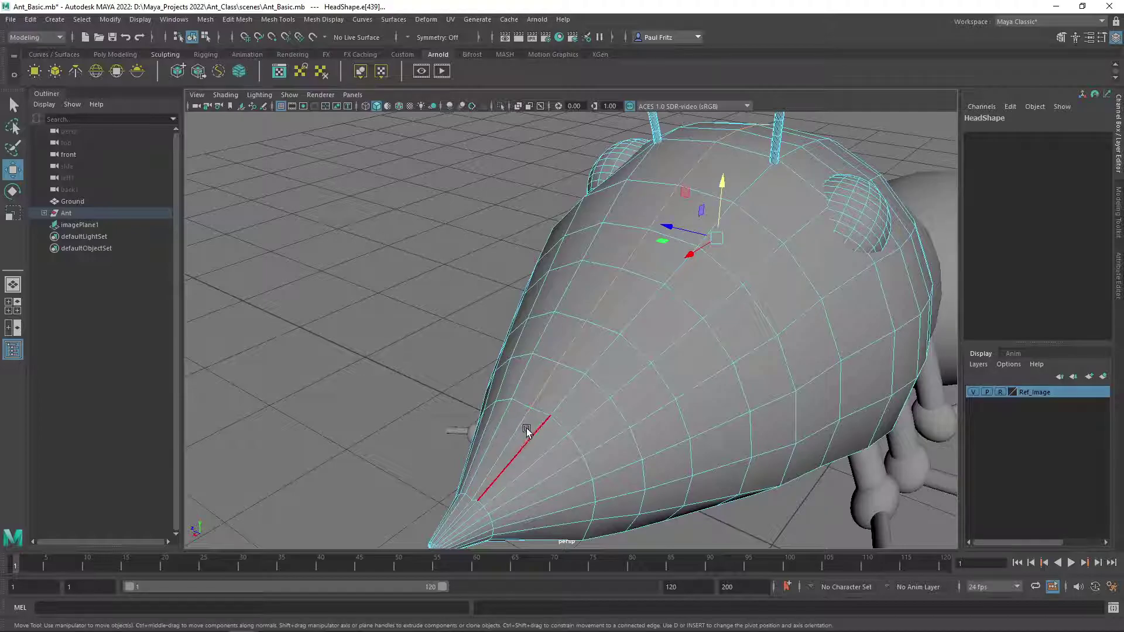
left_click_drag(724, 183, 724, 184)
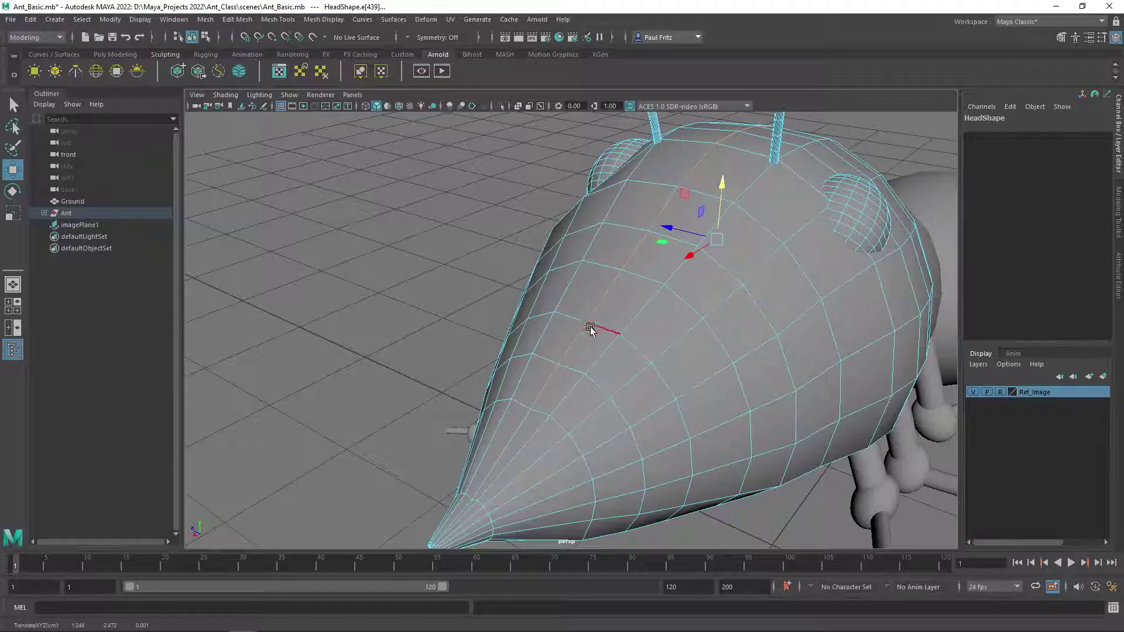
left_click(549, 391, "ctrl")
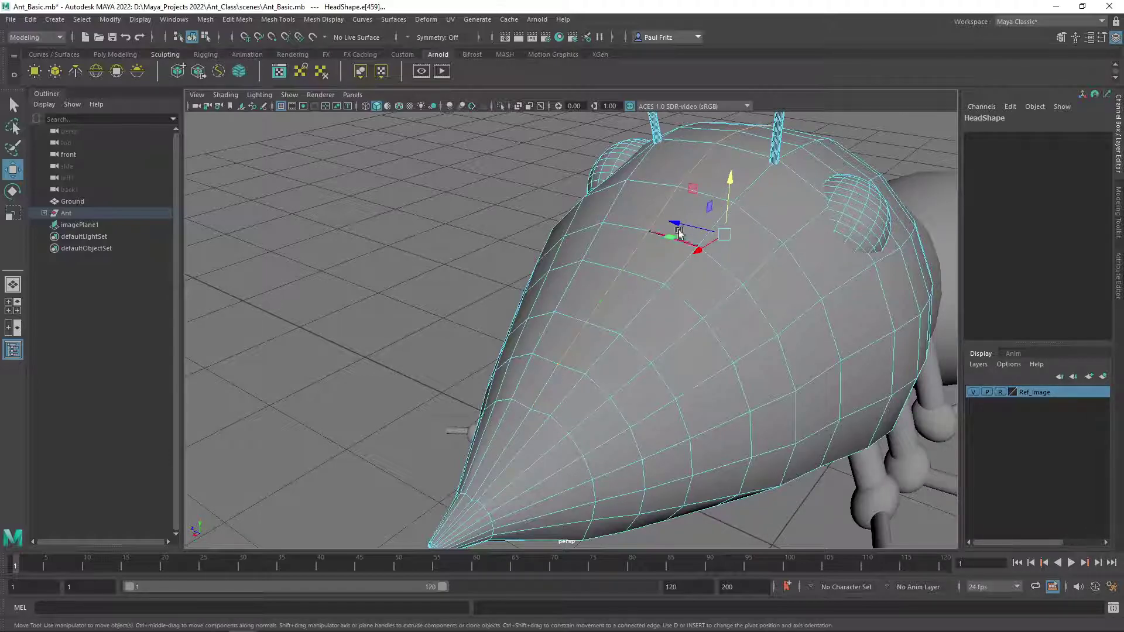
left_click_drag(730, 180, 730, 181)
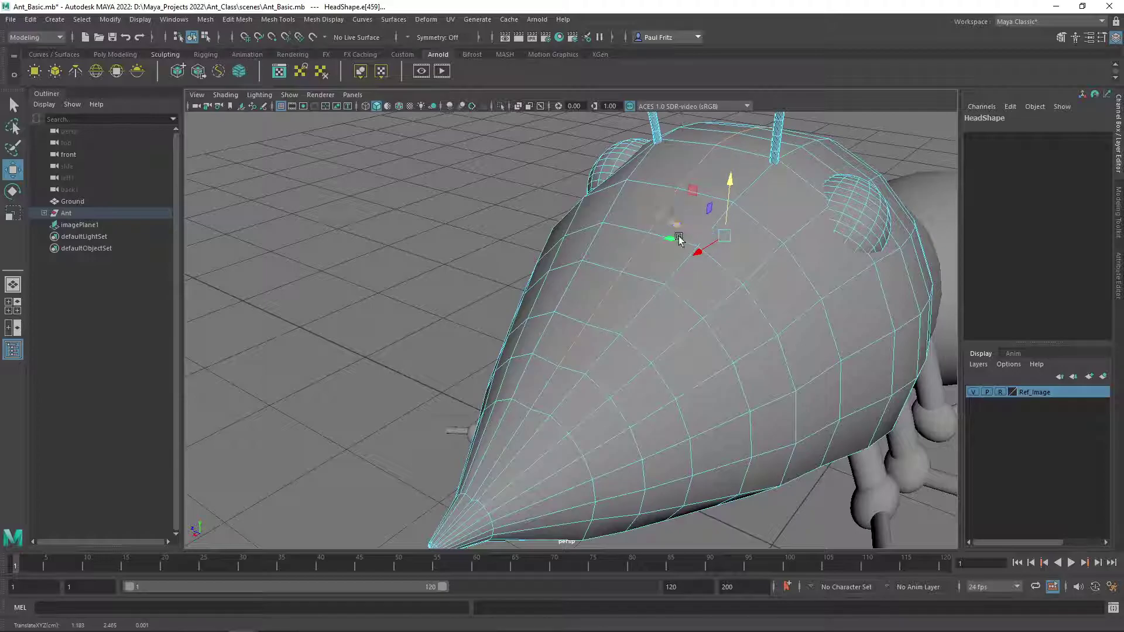
left_click(577, 341, "ctrl")
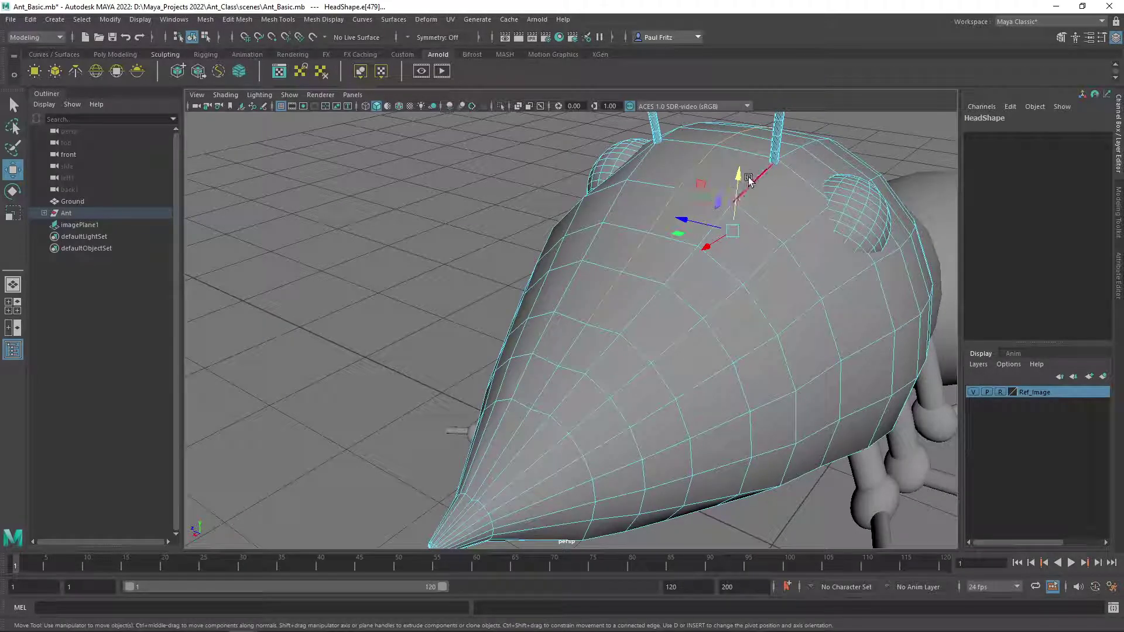
left_click_drag(740, 176, 739, 182)
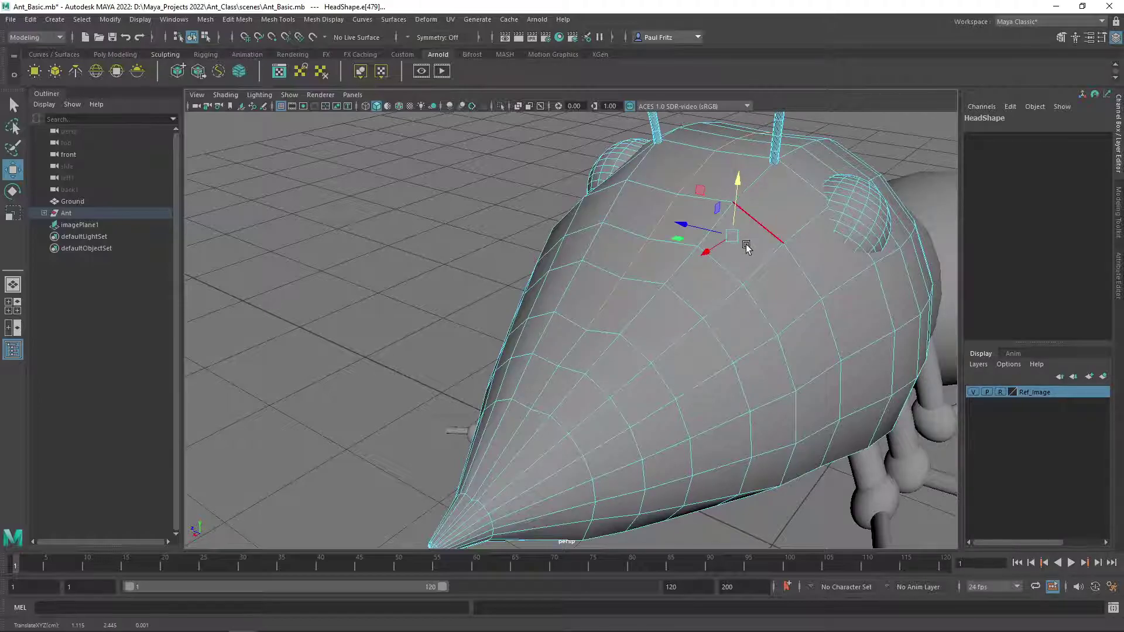
scroll(746, 246, "down", 1)
left_click(729, 273, "shift")
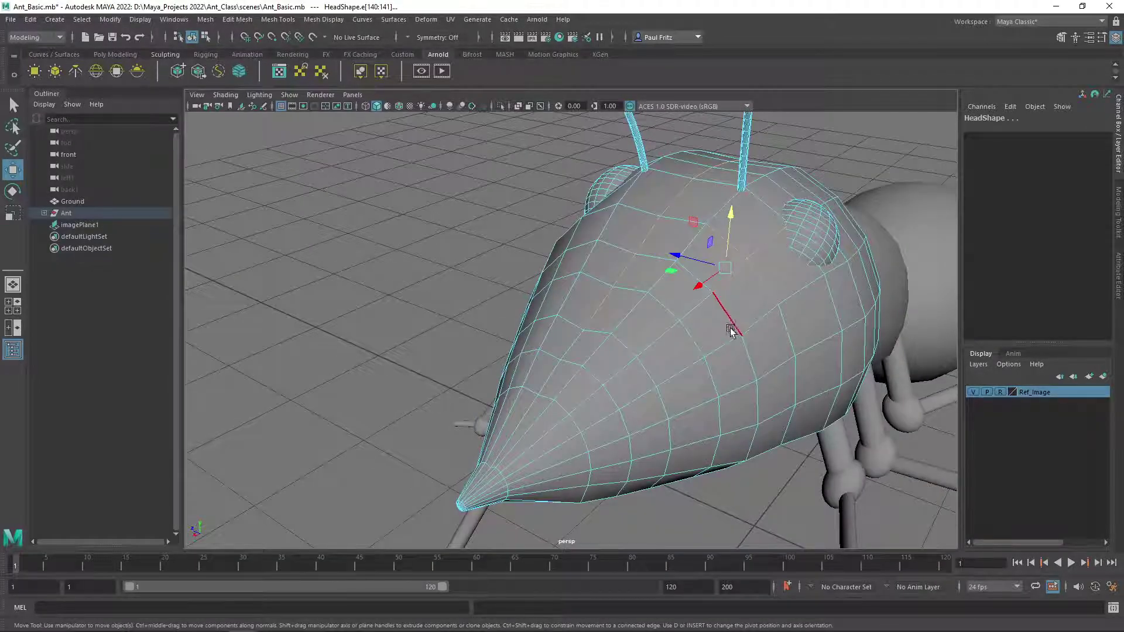
left_click(729, 322, "shift")
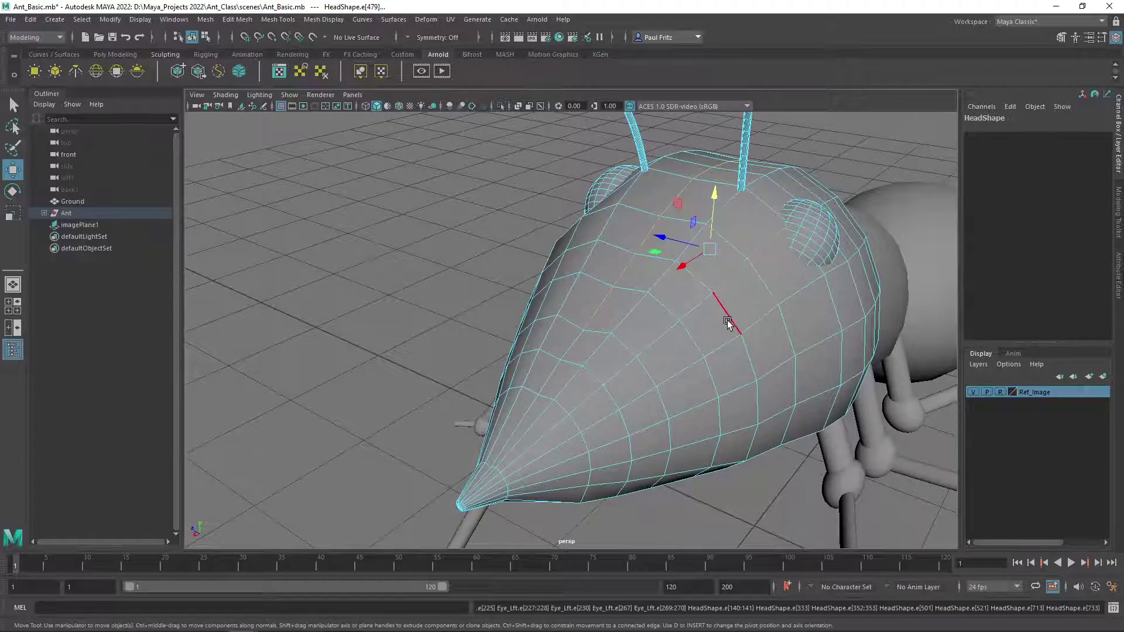
- Deselect three more edges of the lengthwise loop in front of the antennae, lower the rest slightly, and undo the last move
left_click_drag(730, 326, 673, 321, "alt")
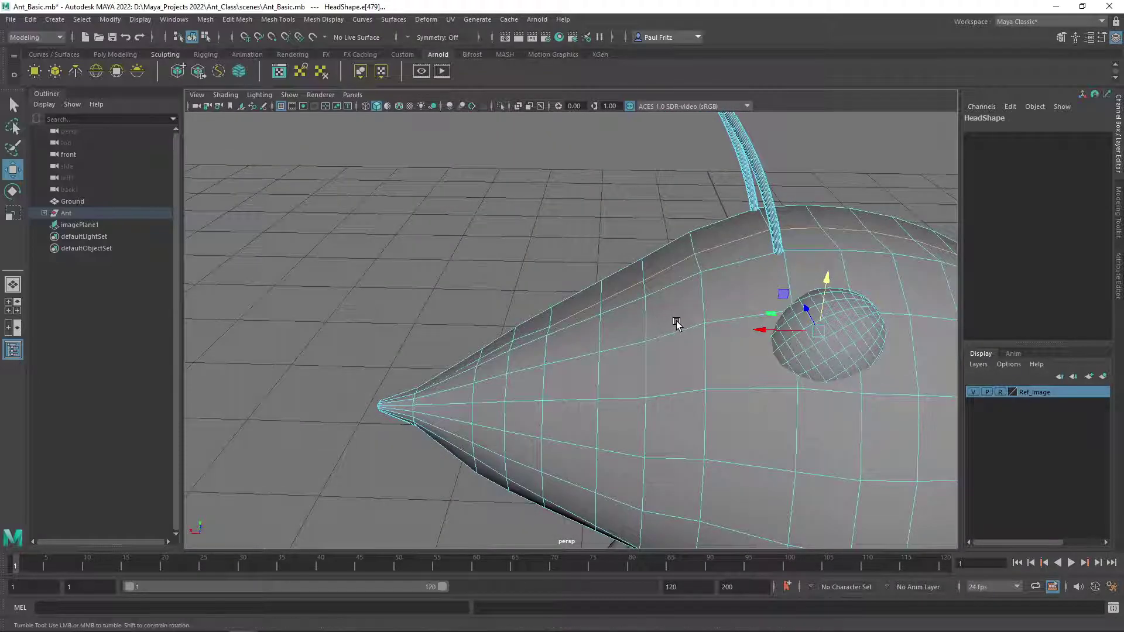
left_click(589, 303, "ctrl")
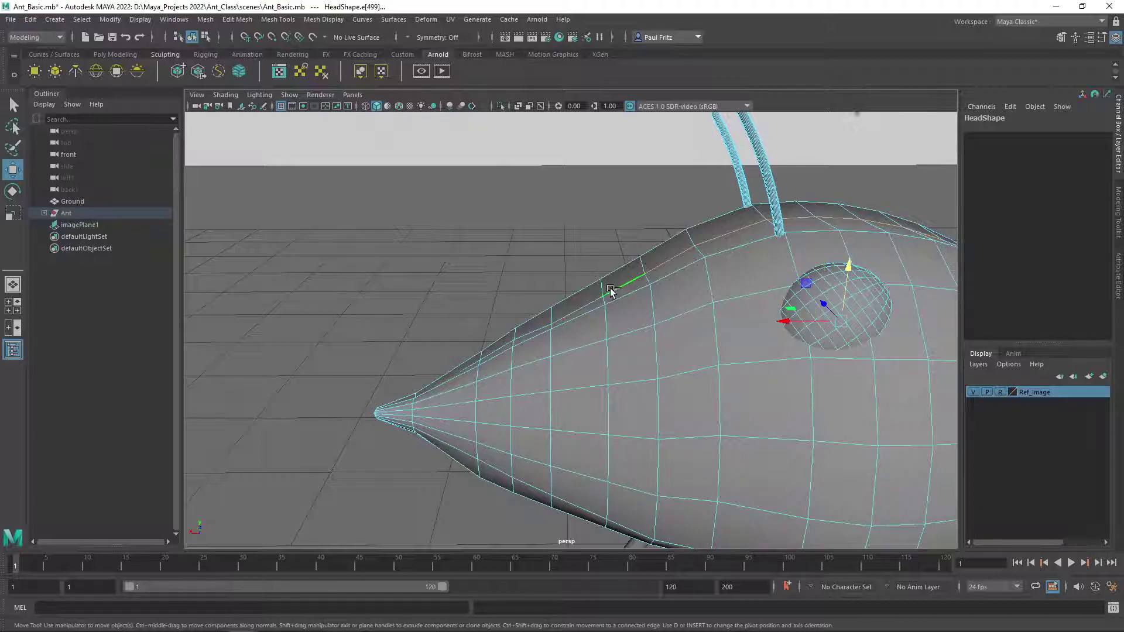
left_click(611, 293, "ctrl")
left_click(658, 266, "ctrl")
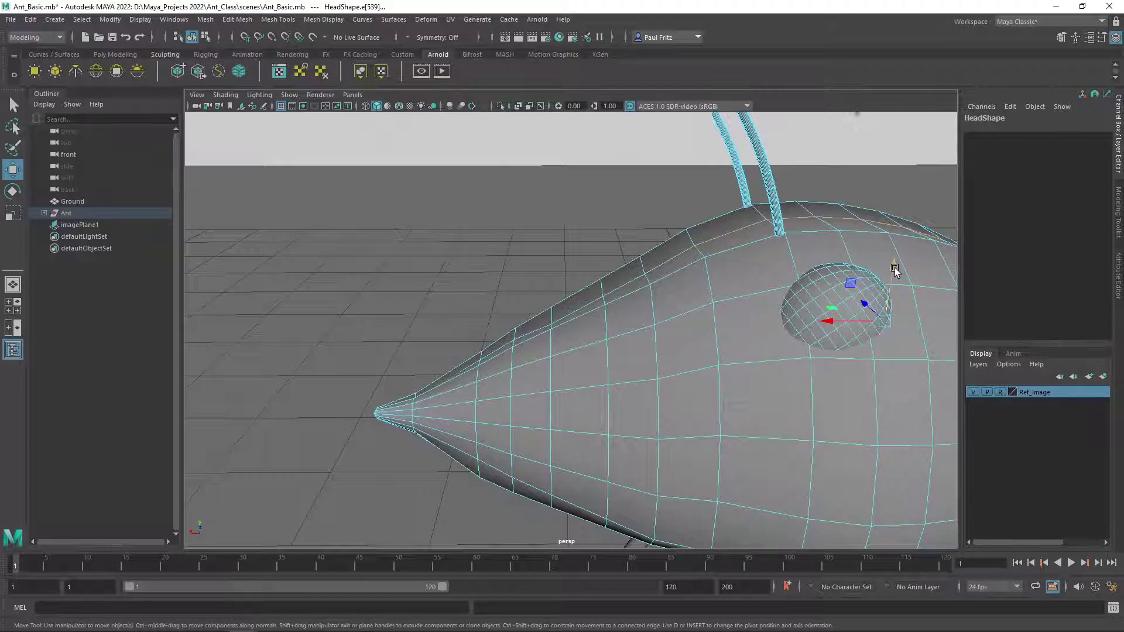
left_click_drag(893, 265, 894, 274)
key("ctrl+e")
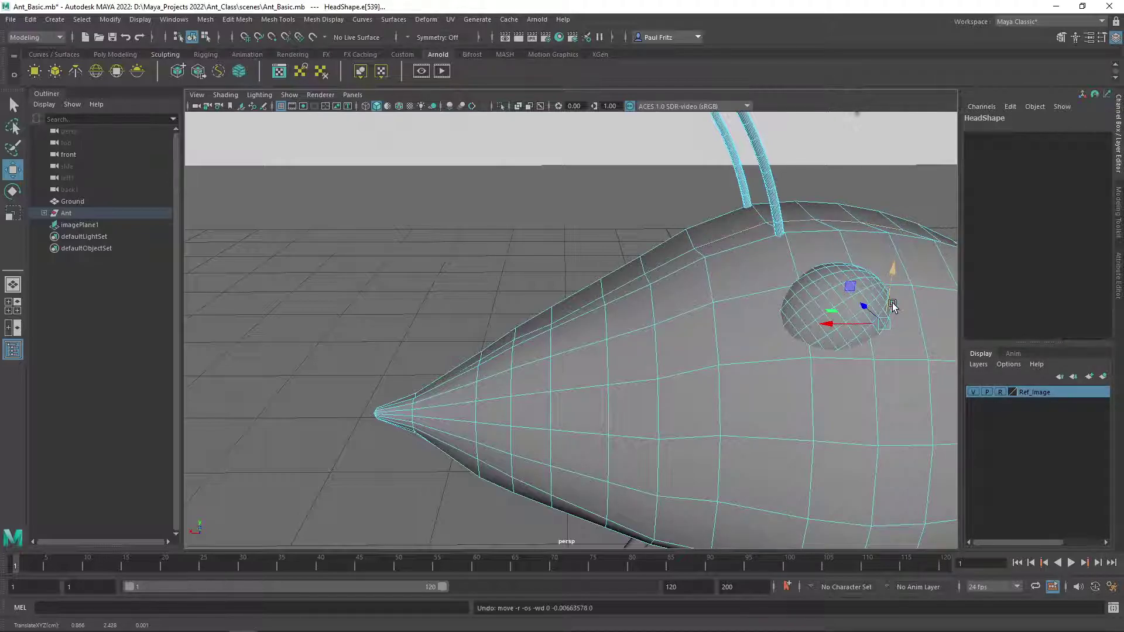
- Examine the head's profile and pointed tip from several sides against the ant in the reference image
left_click_drag(905, 302, 687, 320, "alt")
scroll(686, 320, "down", 5)
left_click_drag(478, 351, 535, 356, "alt")
scroll(550, 339, "down", 6)
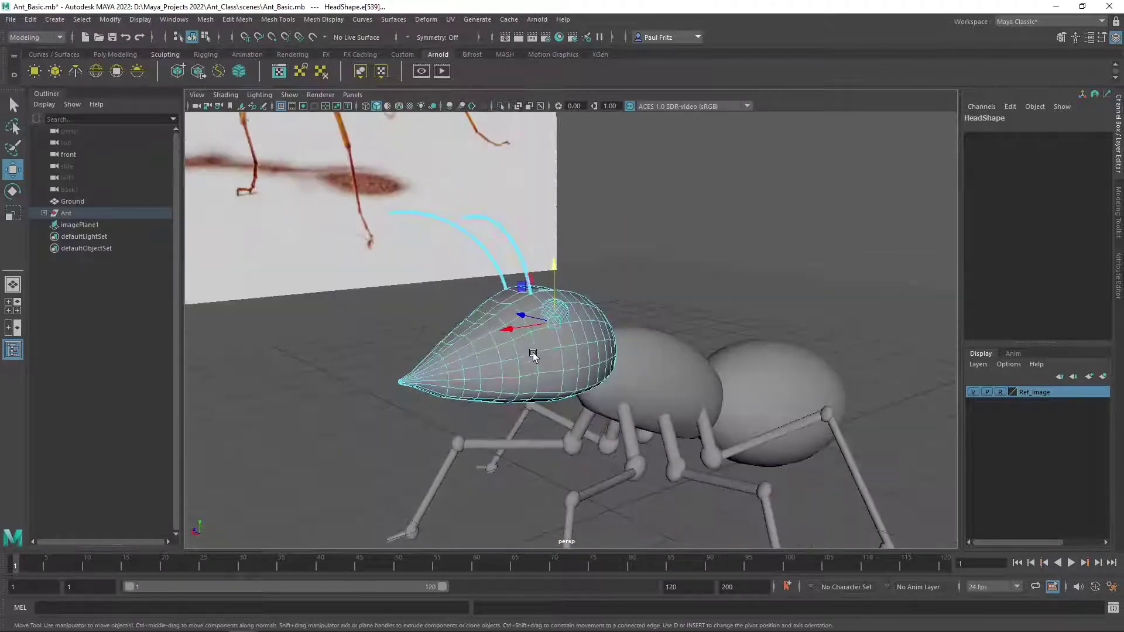
middle_click_drag(534, 356, 635, 332, "alt")
left_click_drag(635, 331, 557, 322, "alt")
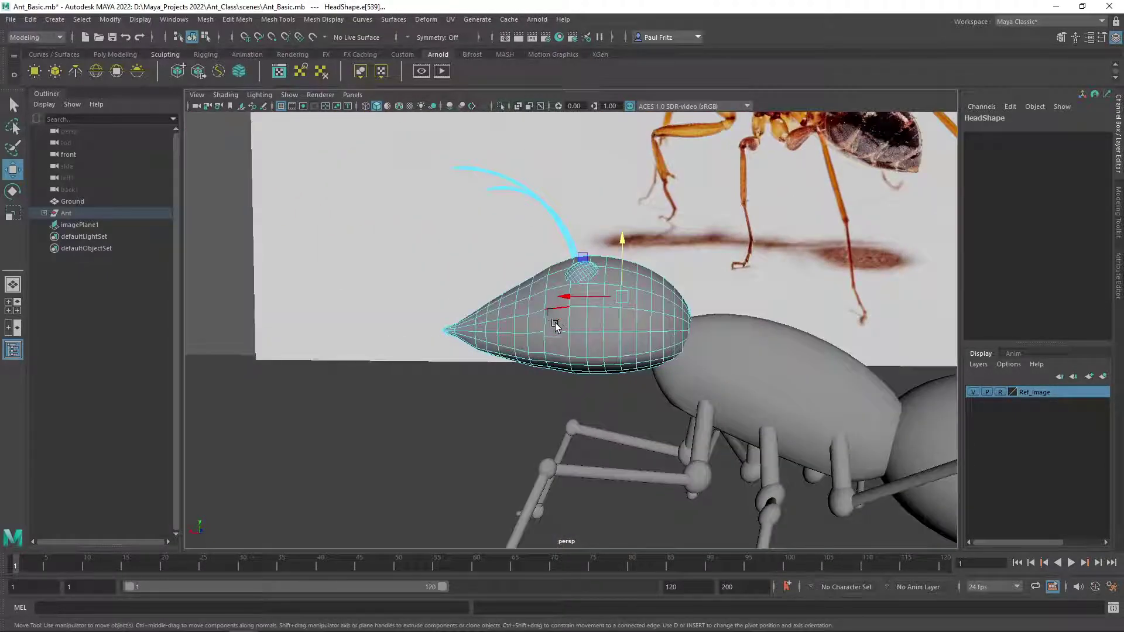
middle_click_drag(552, 323, 625, 328, "alt")
middle_click_drag(602, 381, 619, 360, "alt")
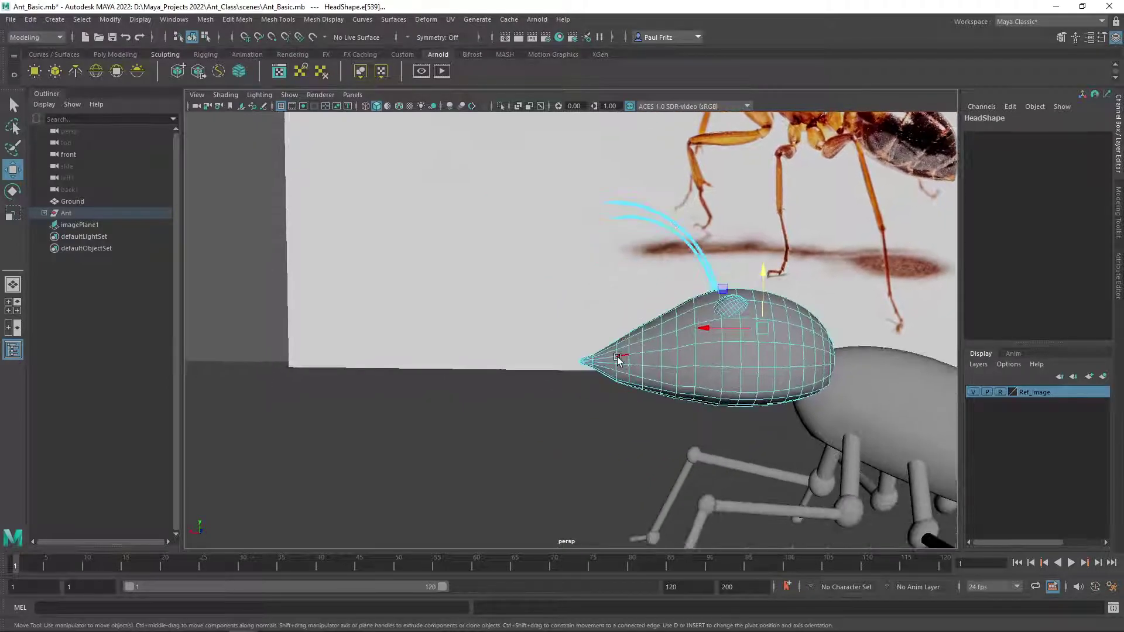
scroll(619, 361, "up", 6)
left_click_drag(657, 369, 650, 350, "alt")
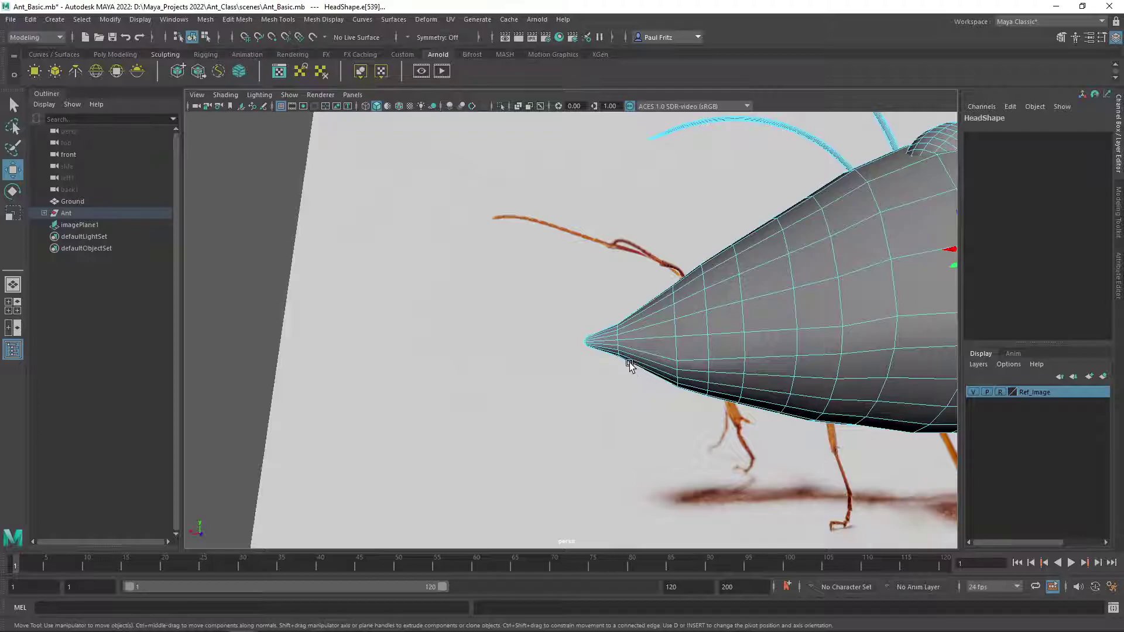
left_click_drag(611, 376, 671, 394, "alt")
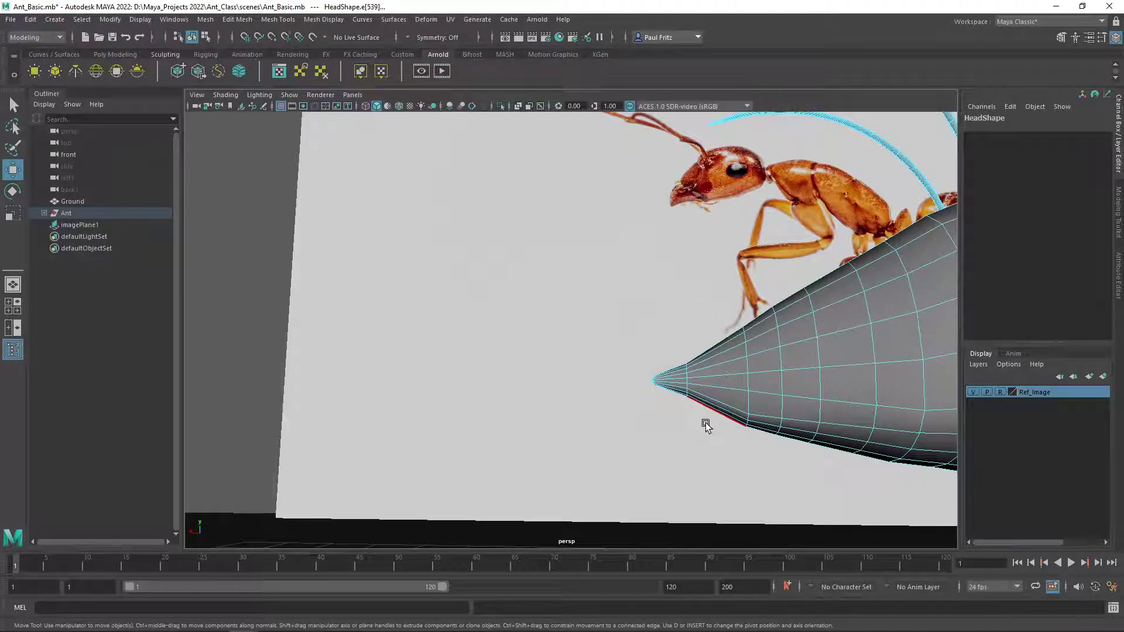
middle_click_drag(702, 421, 701, 397, "alt")
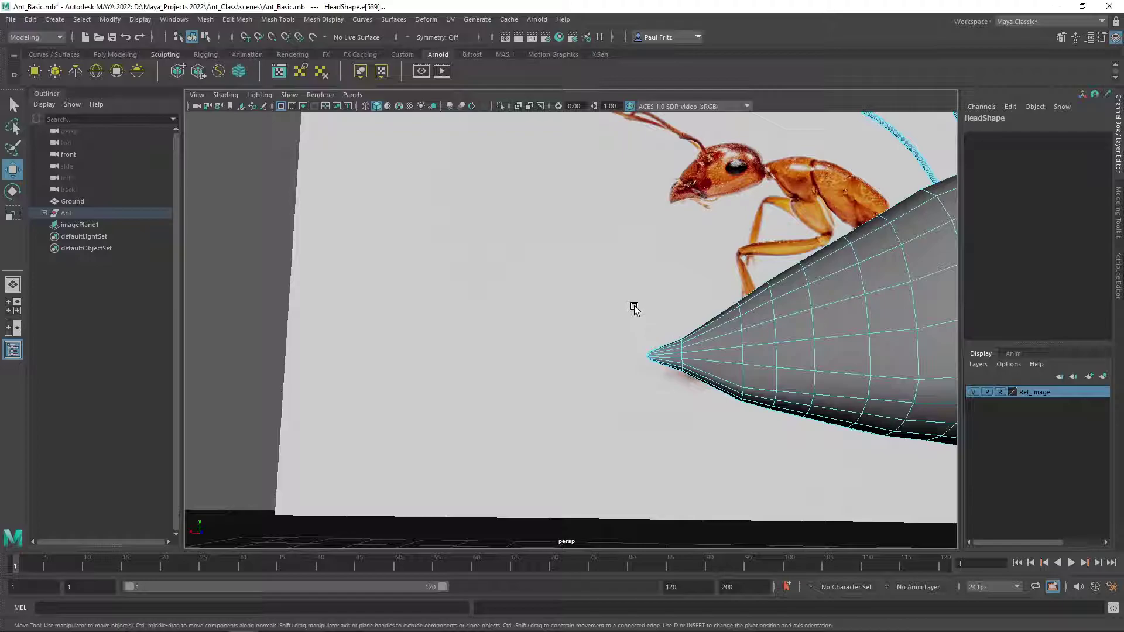
double_click(693, 390)
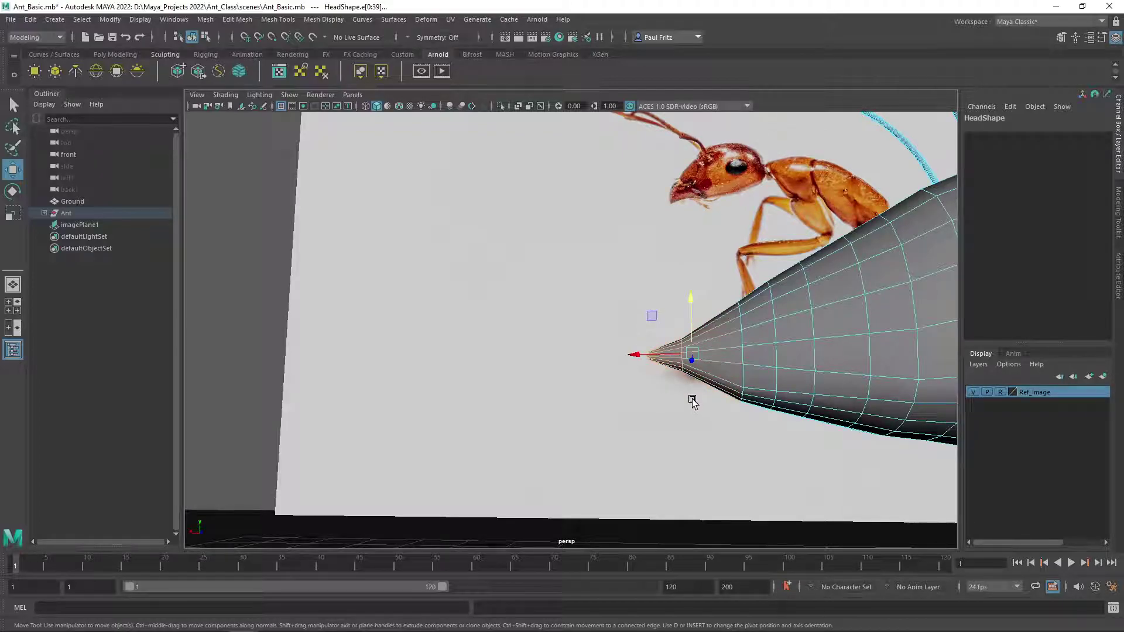
left_click_drag(670, 377, 687, 424, "alt")
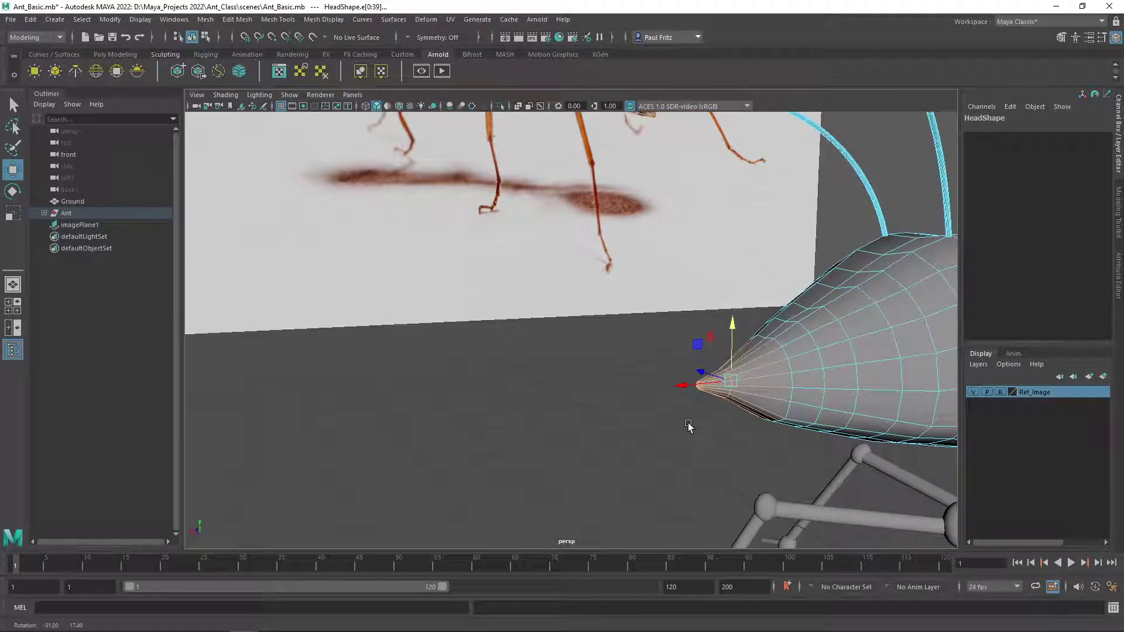
scroll(688, 426, "up", 2)
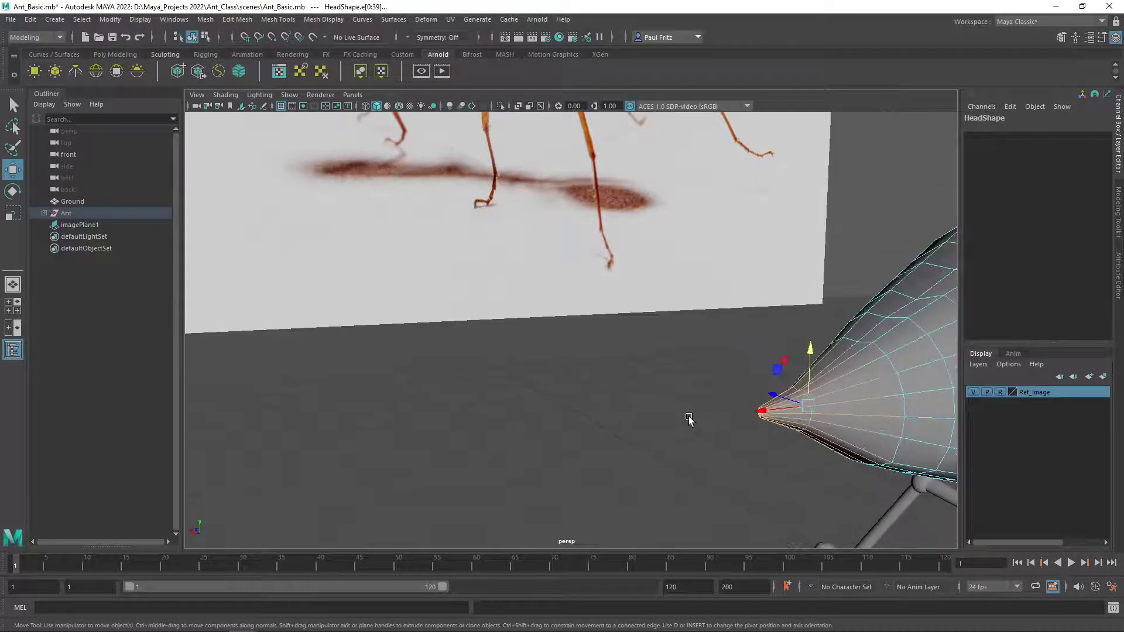
middle_click_drag(689, 416, 629, 412, "alt")
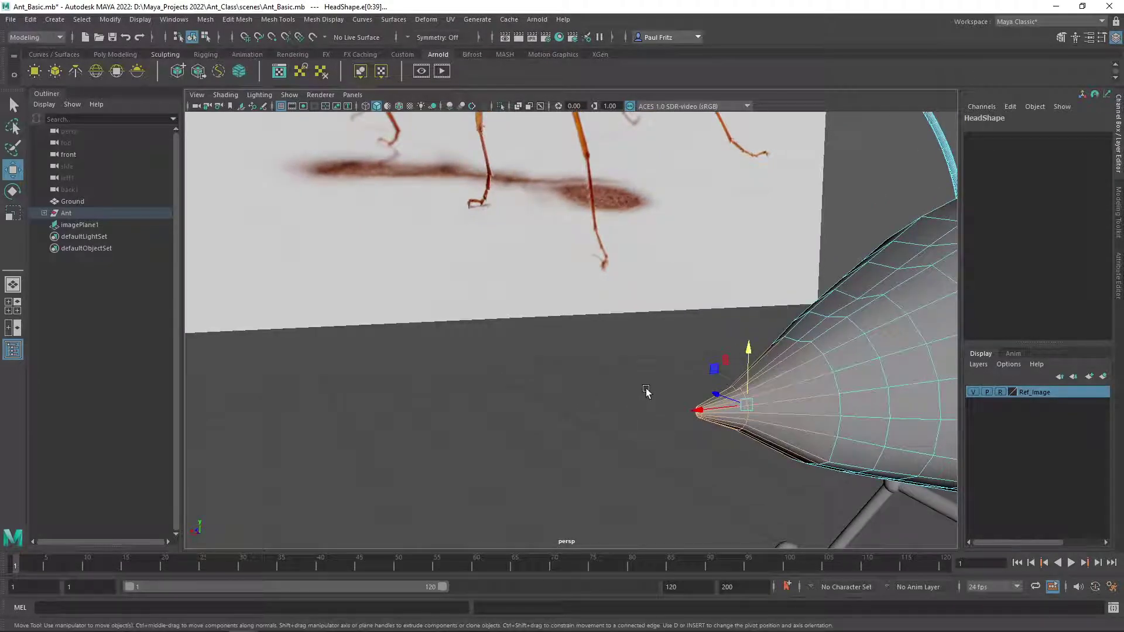
left_click(647, 389)
left_click(752, 401)
middle_click_drag(728, 416, 627, 391, "alt")
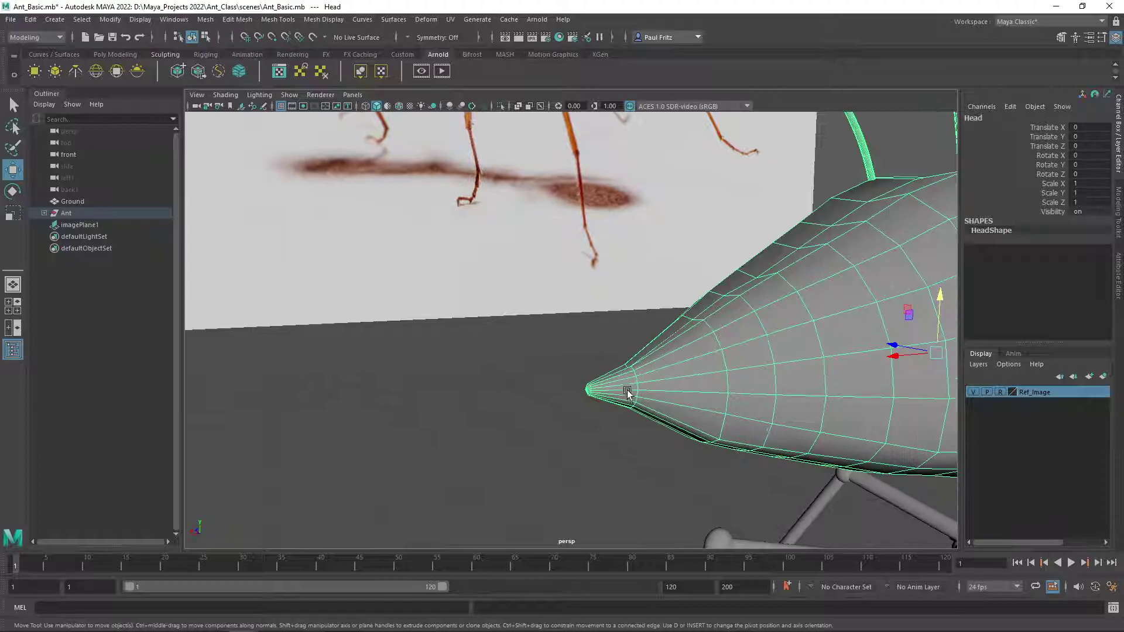
- Select the edge ring just behind the head's pointed tip and raise it very slightly
right_click_drag(635, 382, 631, 265)
left_click(635, 347)
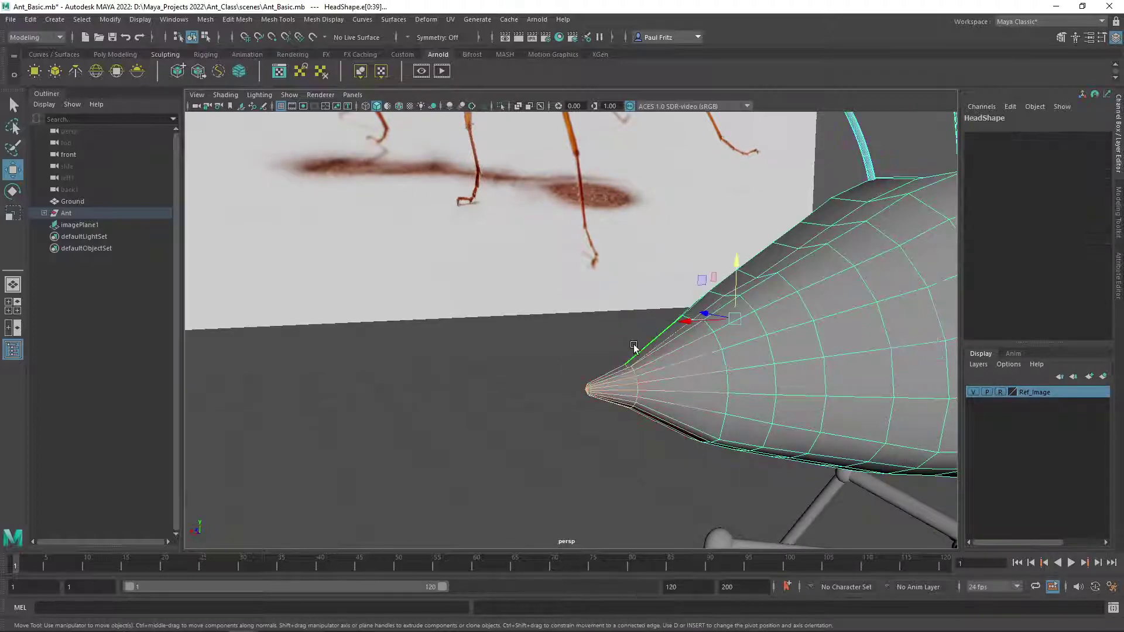
left_click(634, 375)
double_click(634, 375)
left_click_drag(621, 432, 564, 385, "alt")
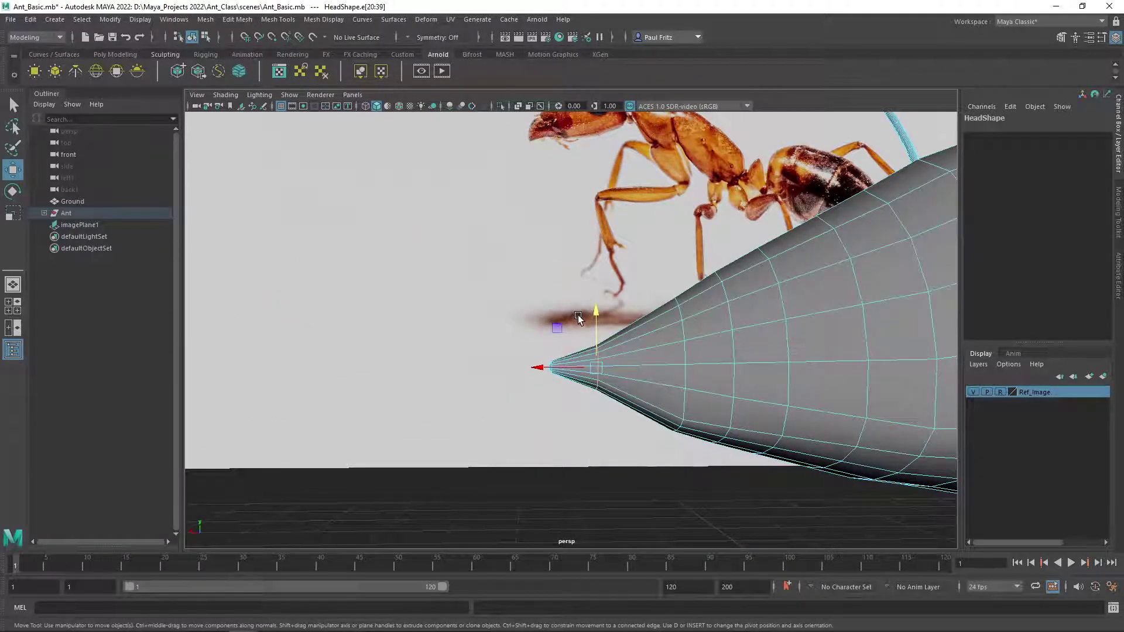
left_click_drag(592, 309, 592, 308)
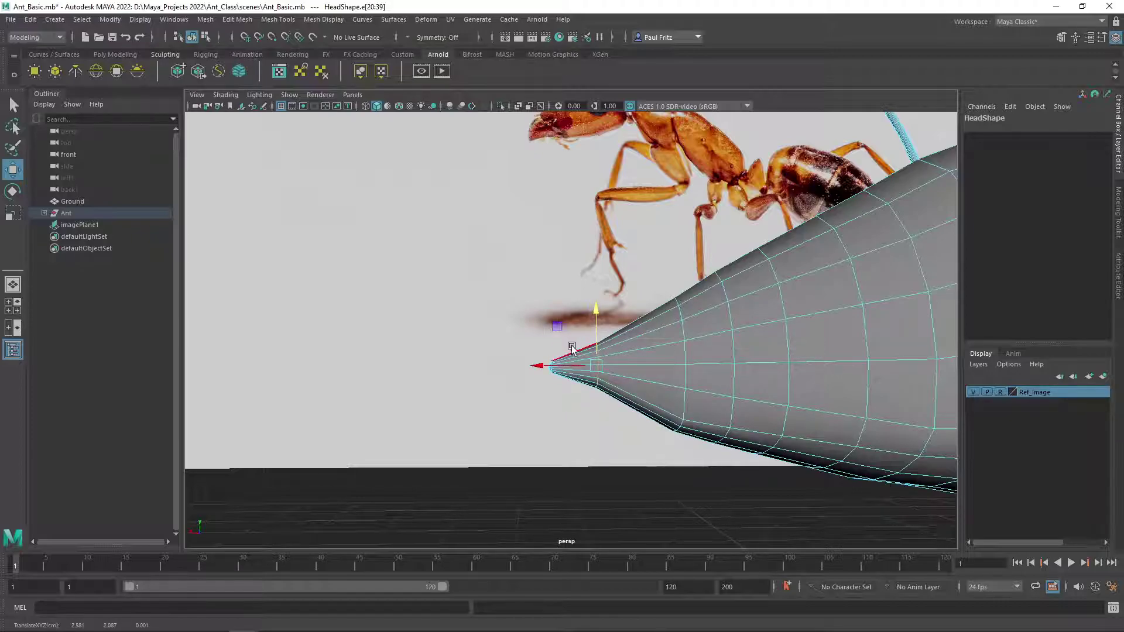
- Add the smallest edge ring at the very tip to the selection and lower both rings slightly
scroll(546, 381, "up", 5)
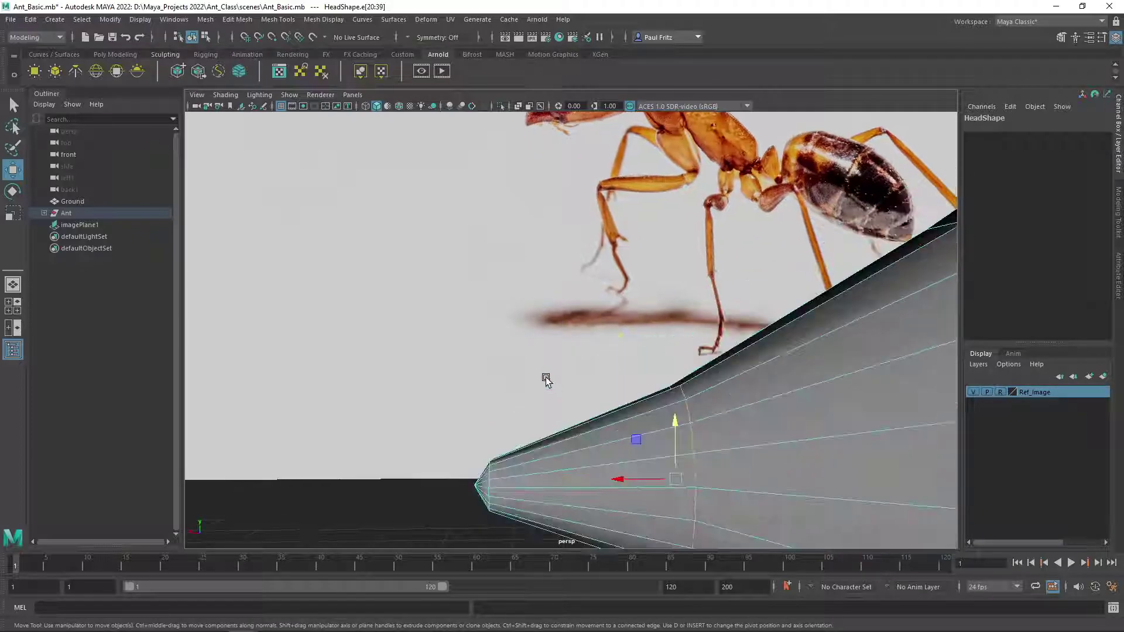
middle_click_drag(547, 381, 597, 323, "alt")
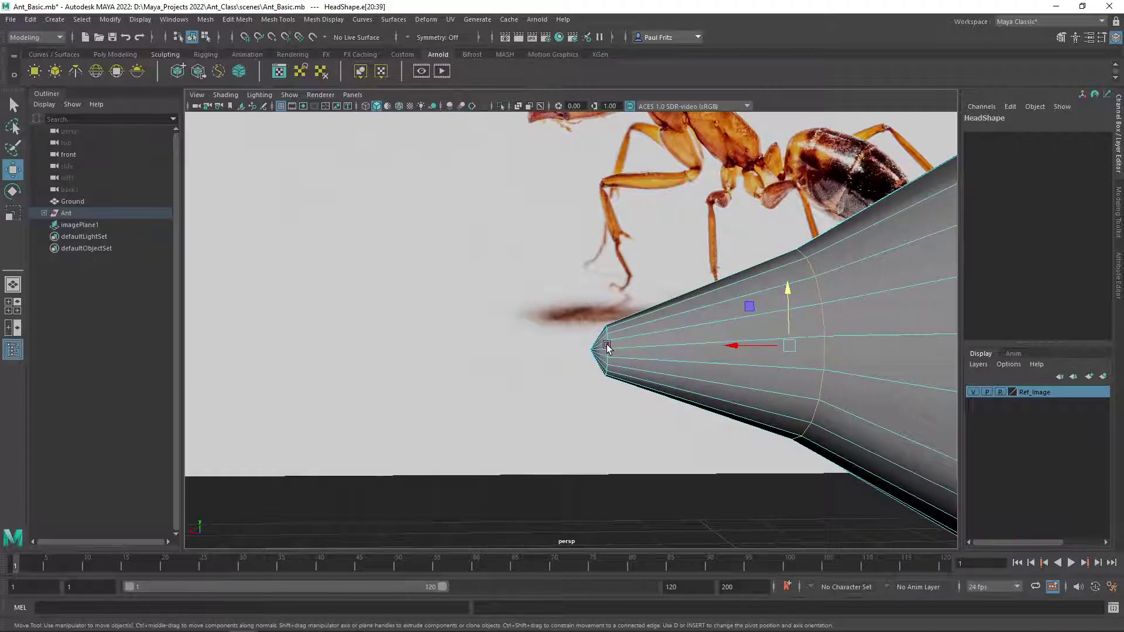
double_click(606, 347, "shift")
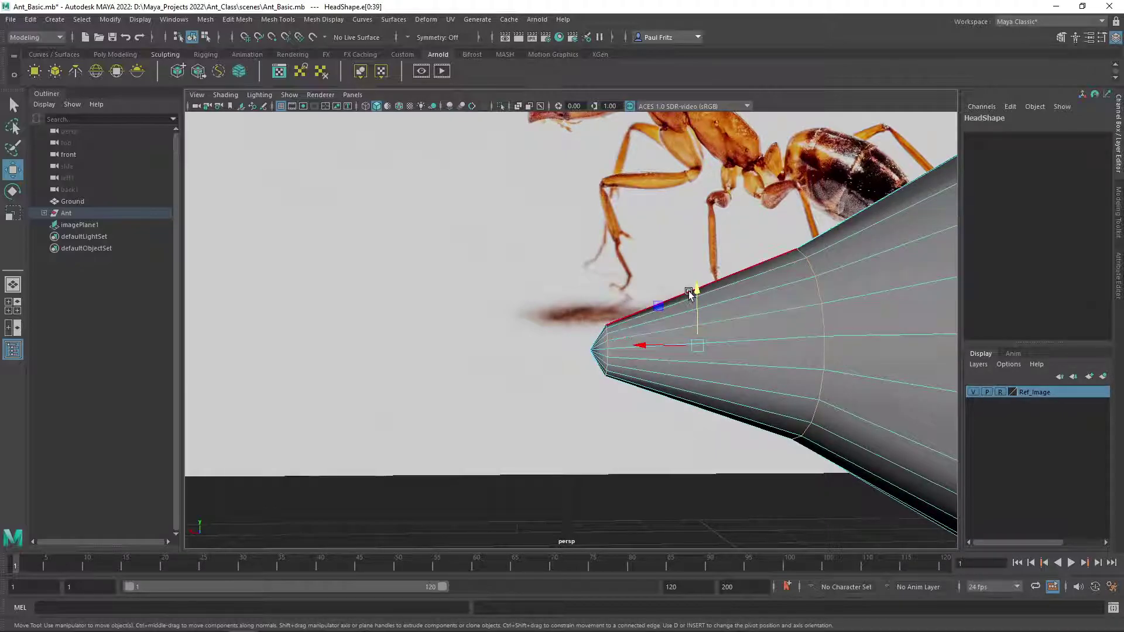
left_click_drag(697, 291, 695, 293)
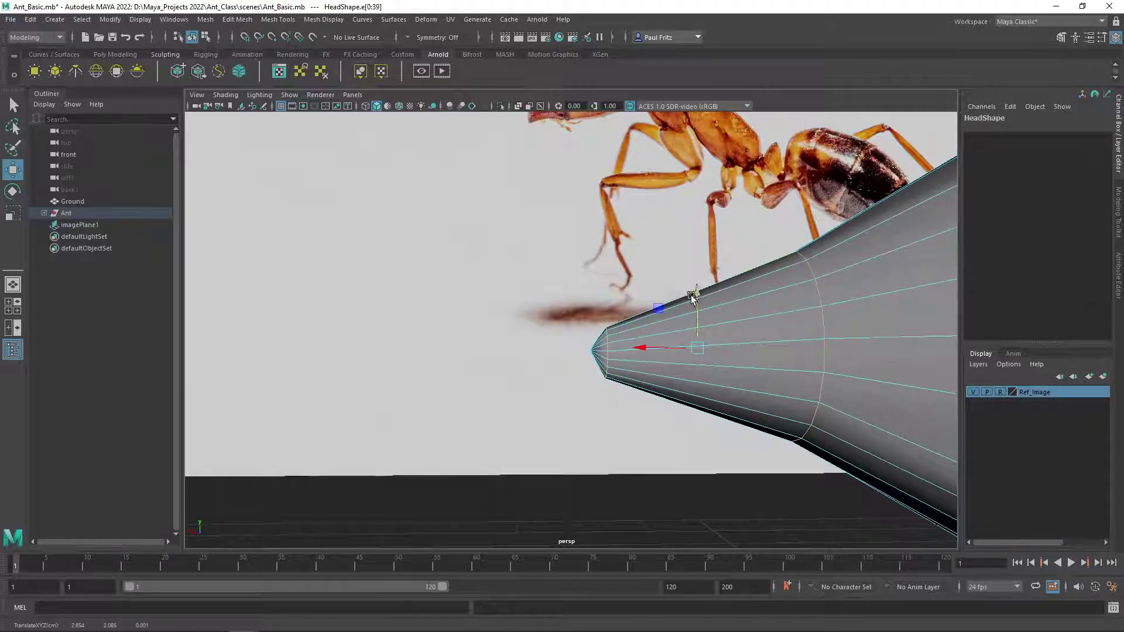
left_click_drag(578, 346, 604, 354, "alt")
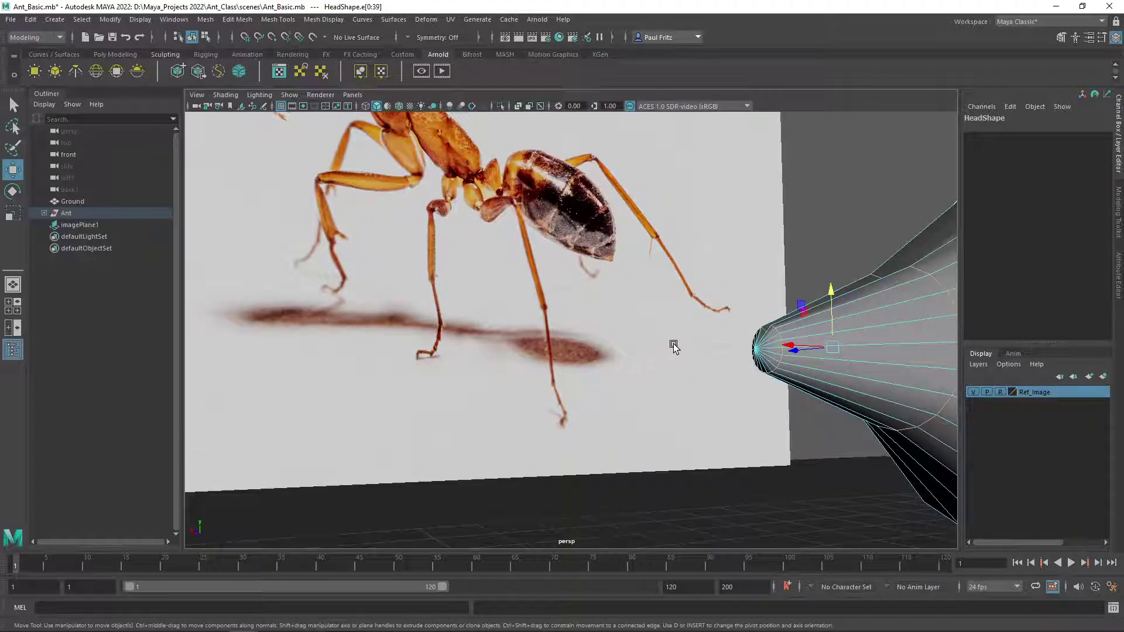
- Select the vertices of the head's two front rings and lower them, and slightly lower the vertices at the very tip
scroll(673, 345, "up", 5)
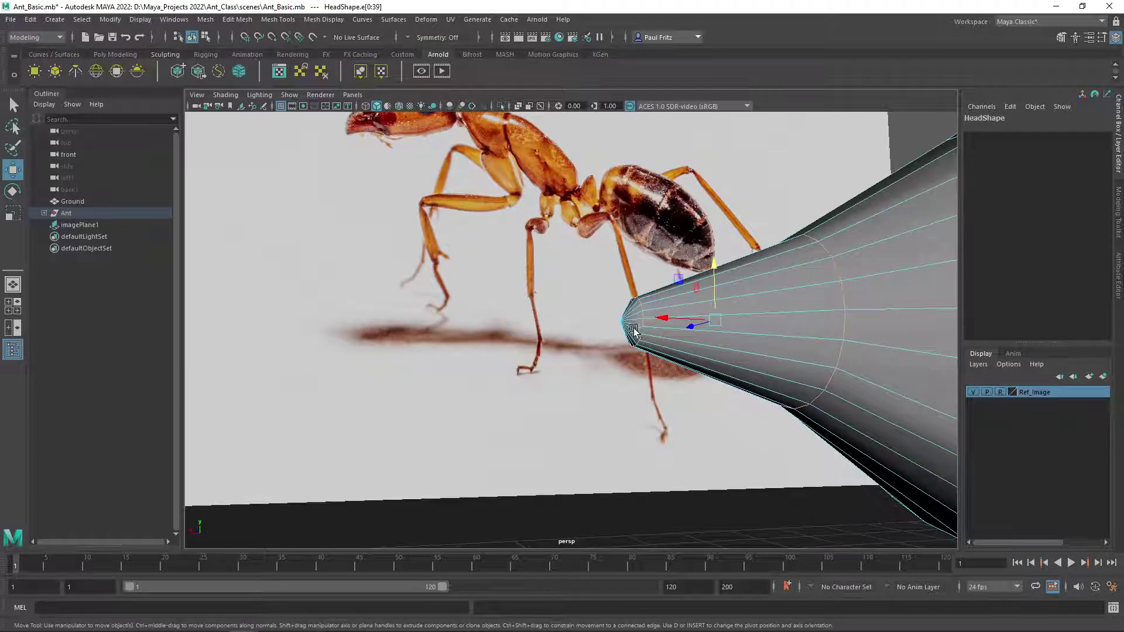
scroll(632, 331, "up", 3)
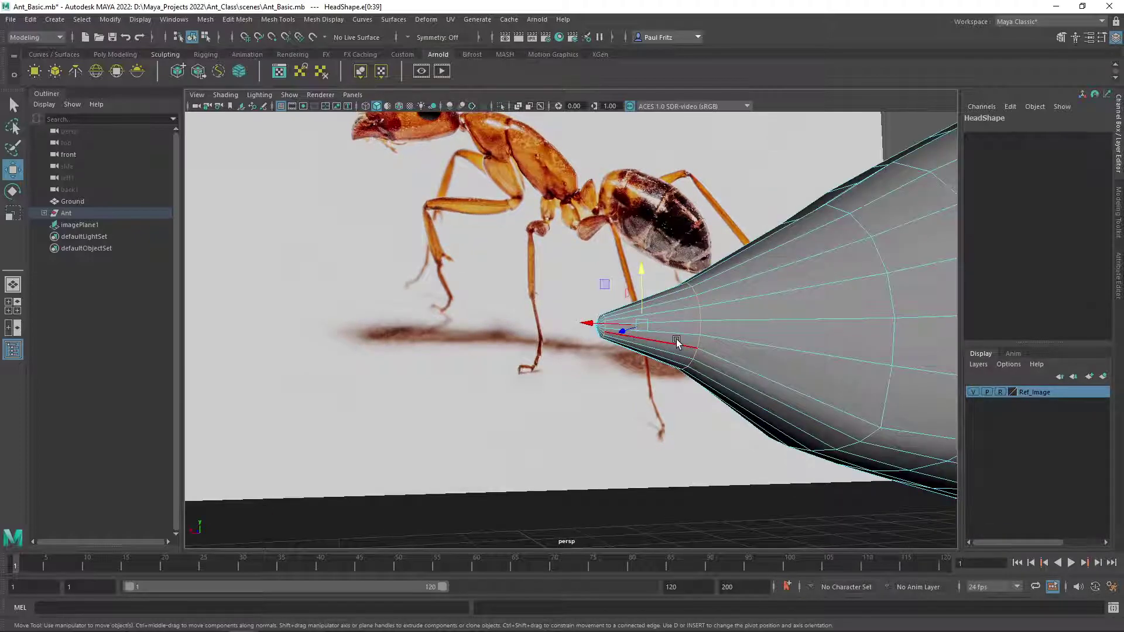
scroll(679, 342, "down", 3)
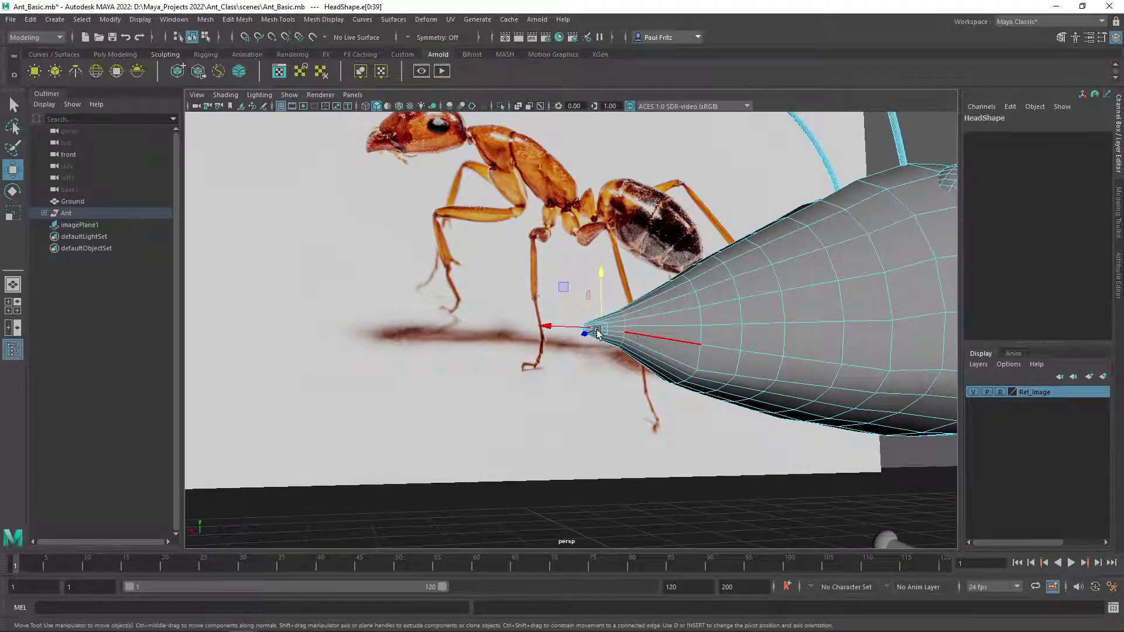
scroll(597, 333, "up", 2)
right_click_drag(593, 297, 564, 318)
scroll(579, 369, "up", 4)
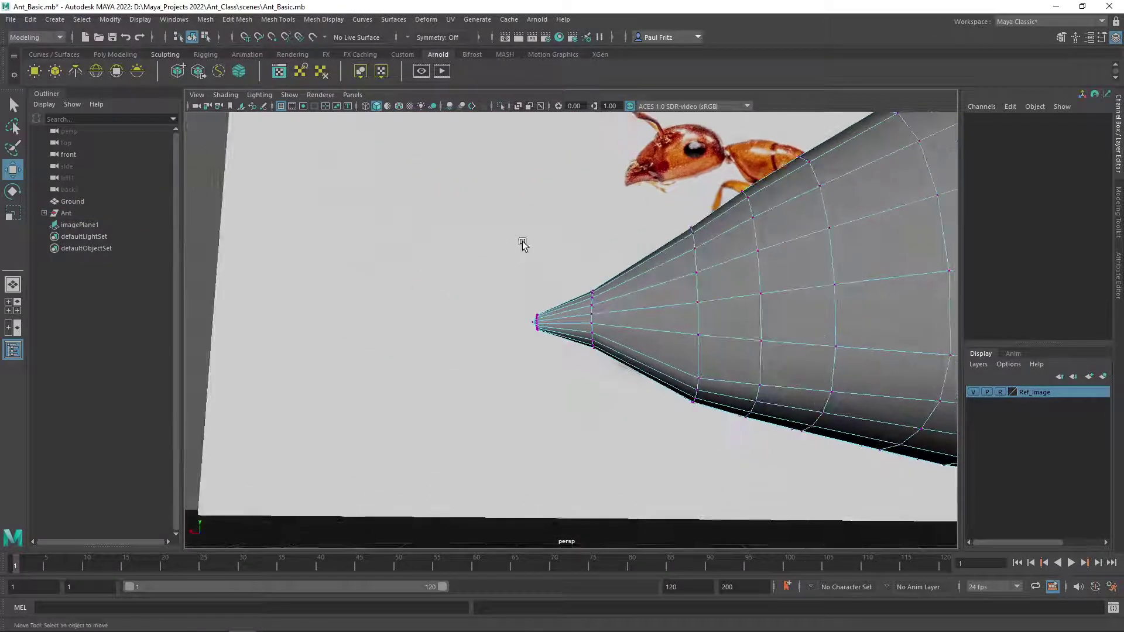
left_click_drag(610, 365, 589, 366)
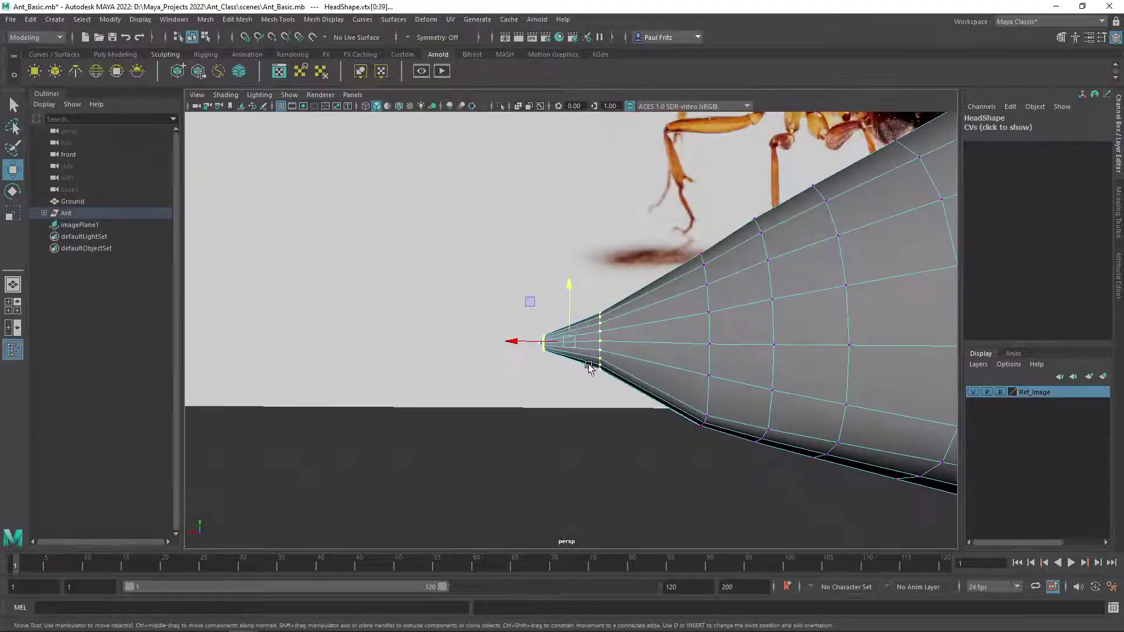
left_click_drag(569, 287, 573, 314)
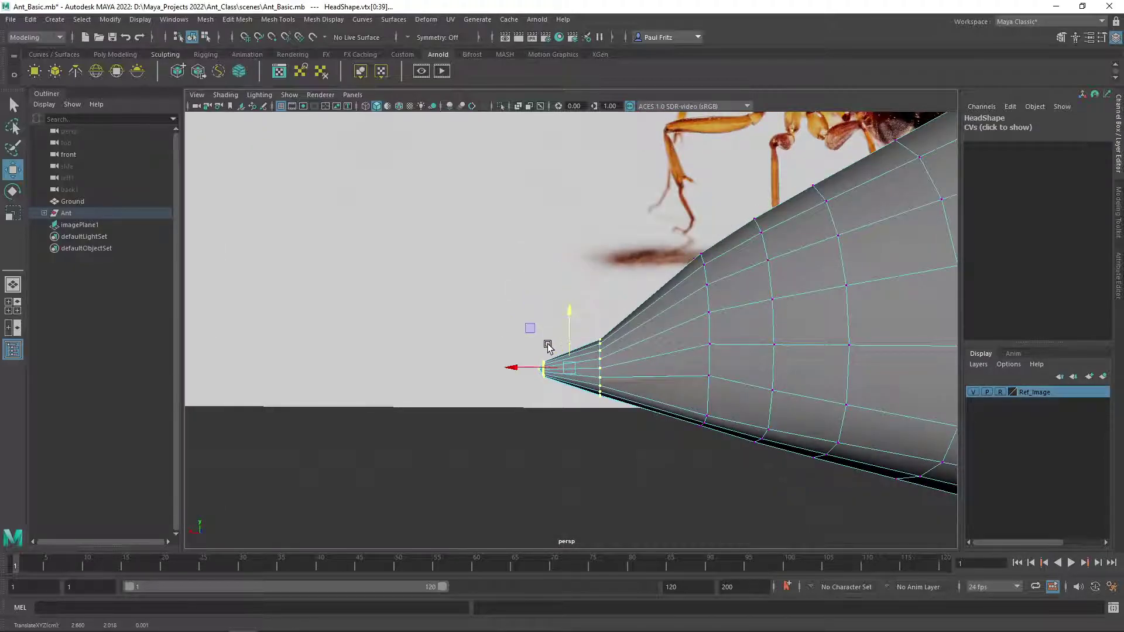
left_click_drag(547, 385, 552, 389)
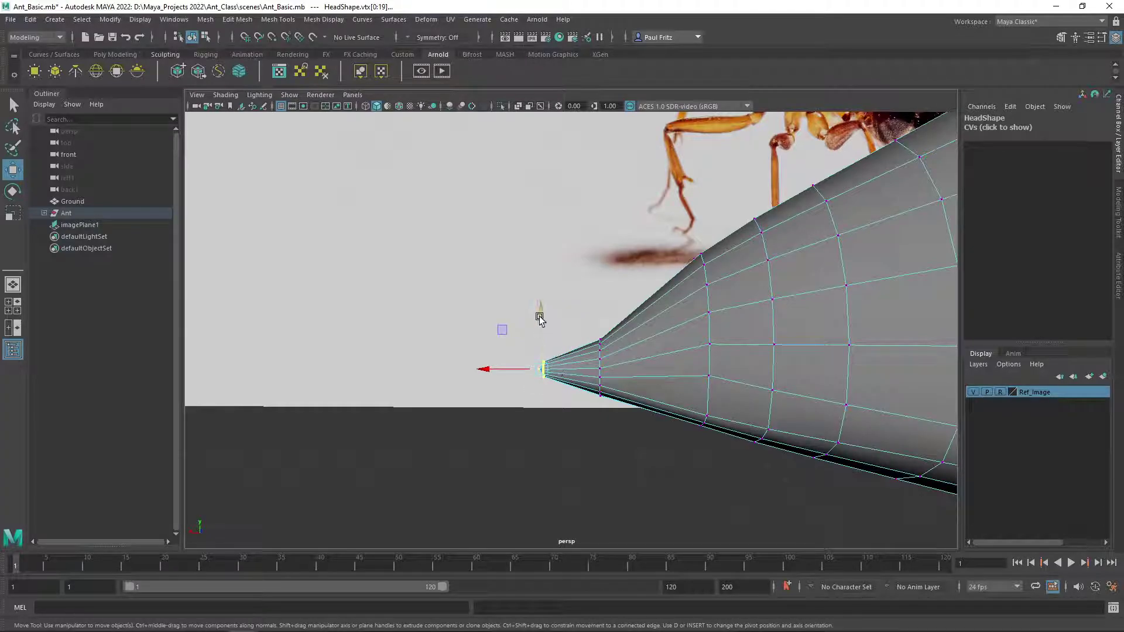
left_click_drag(539, 313, 542, 334)
- Select the underside edges of the next ring behind the head's tip and raise them slightly
left_click_drag(648, 426, 736, 346, "alt")
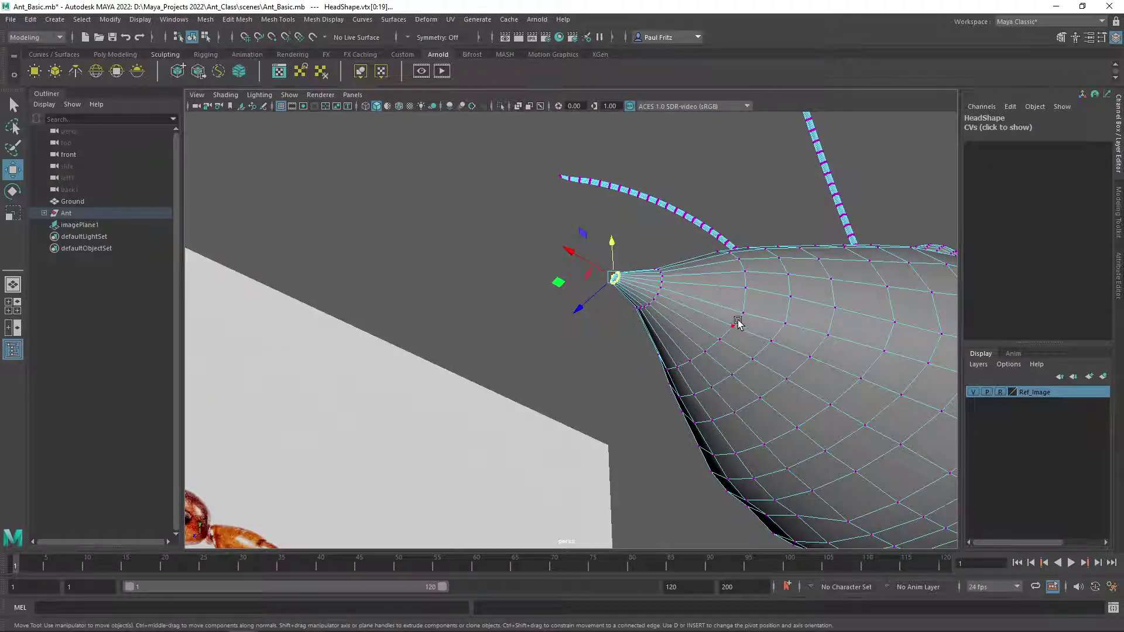
right_click_drag(738, 324, 733, 267)
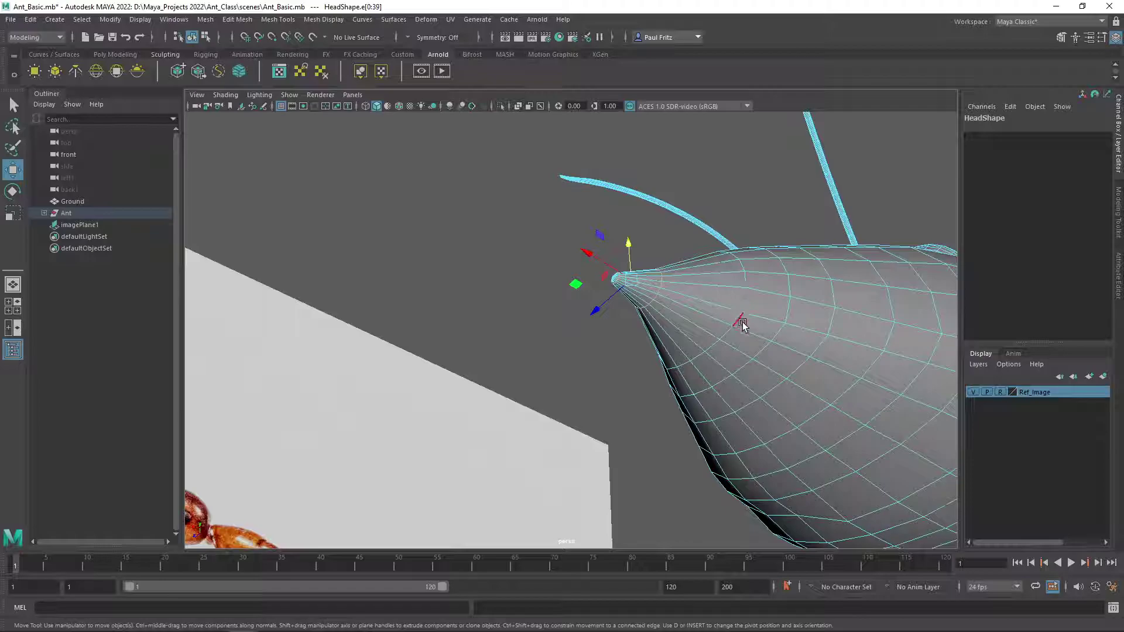
left_click(742, 322)
left_click_drag(742, 322, 754, 374, "alt")
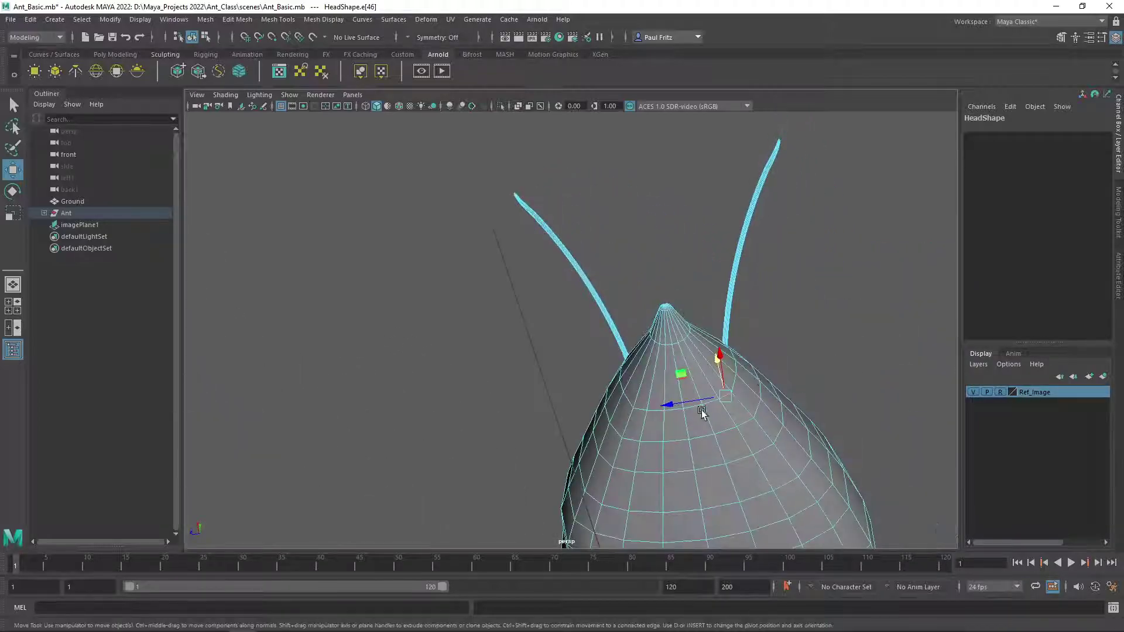
double_click(636, 410, "shift")
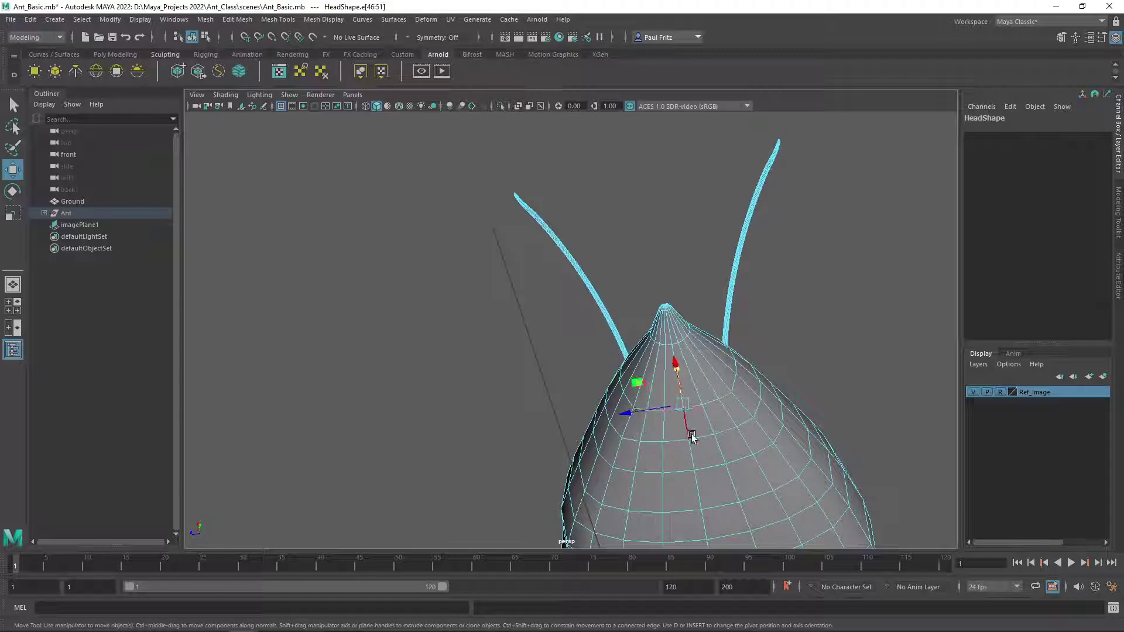
left_click_drag(690, 433, 683, 363, "alt")
left_click_drag(691, 321, 656, 354)
scroll(644, 355, "up", 5)
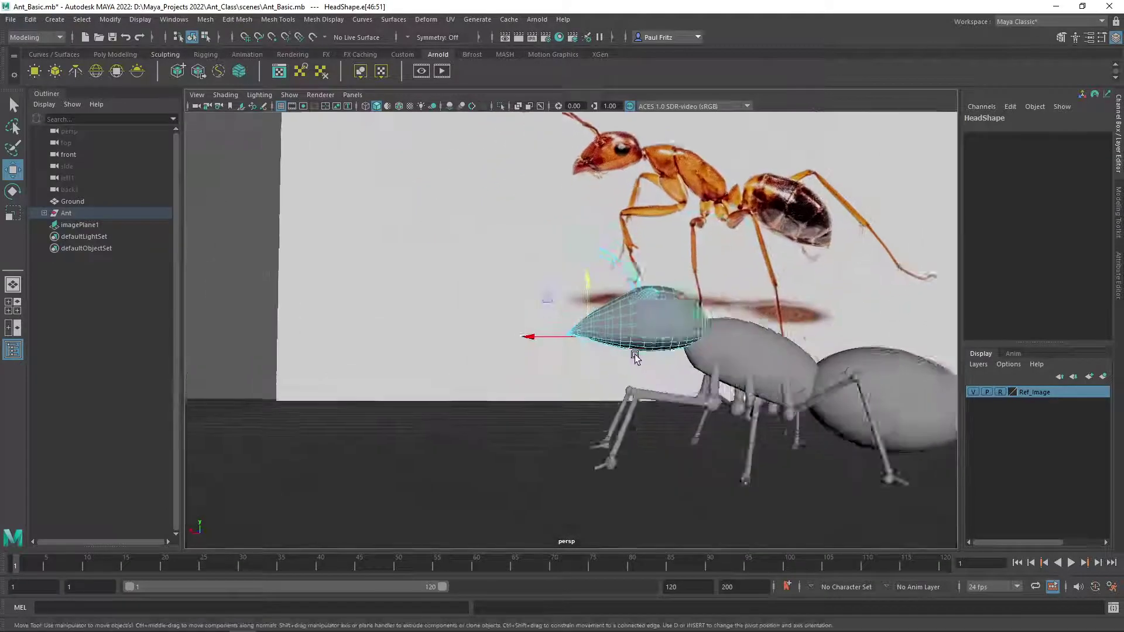
scroll(647, 361, "up", 2)
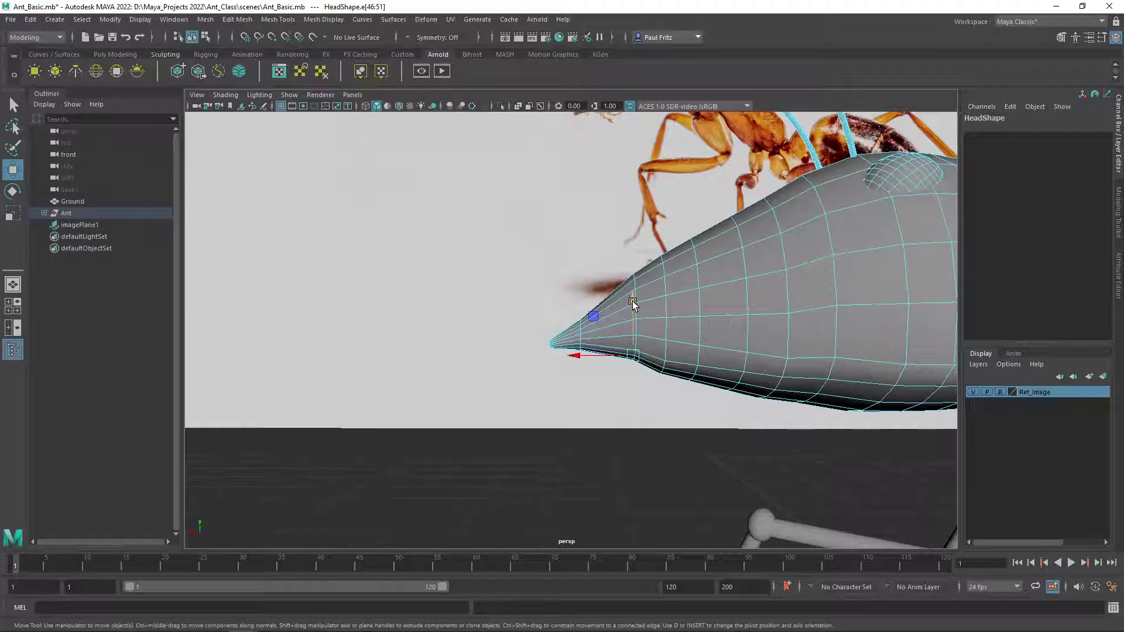
left_click_drag(632, 303, 634, 295)
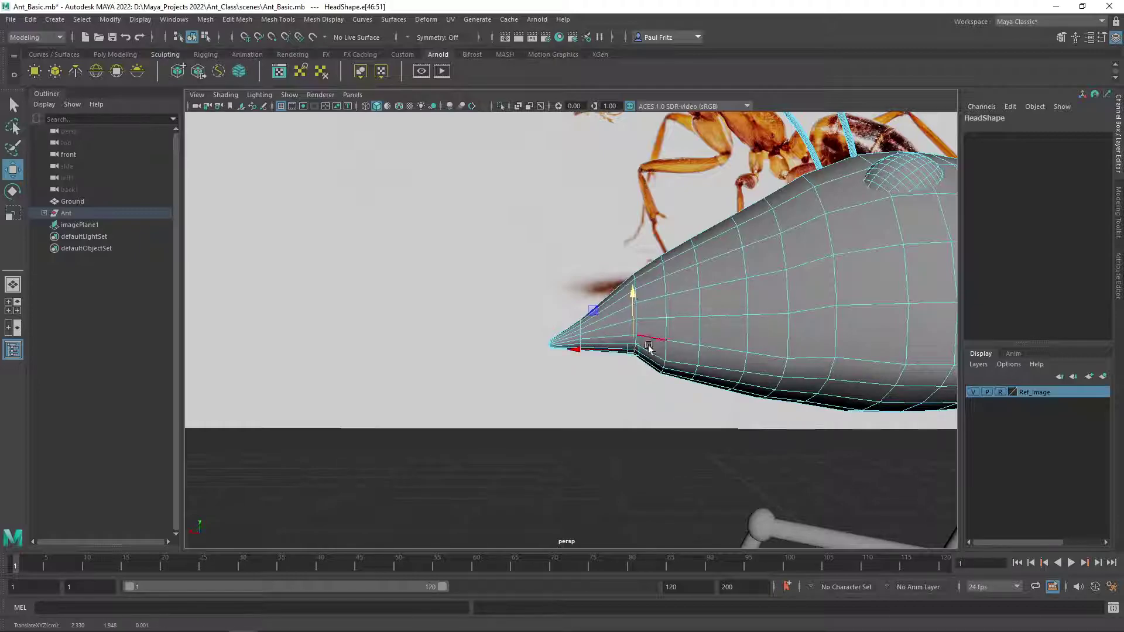
- Select the underside edges one ring further back on the head and raise them slightly
scroll(649, 348, "down", 3)
left_click_drag(701, 340, 581, 427, "alt")
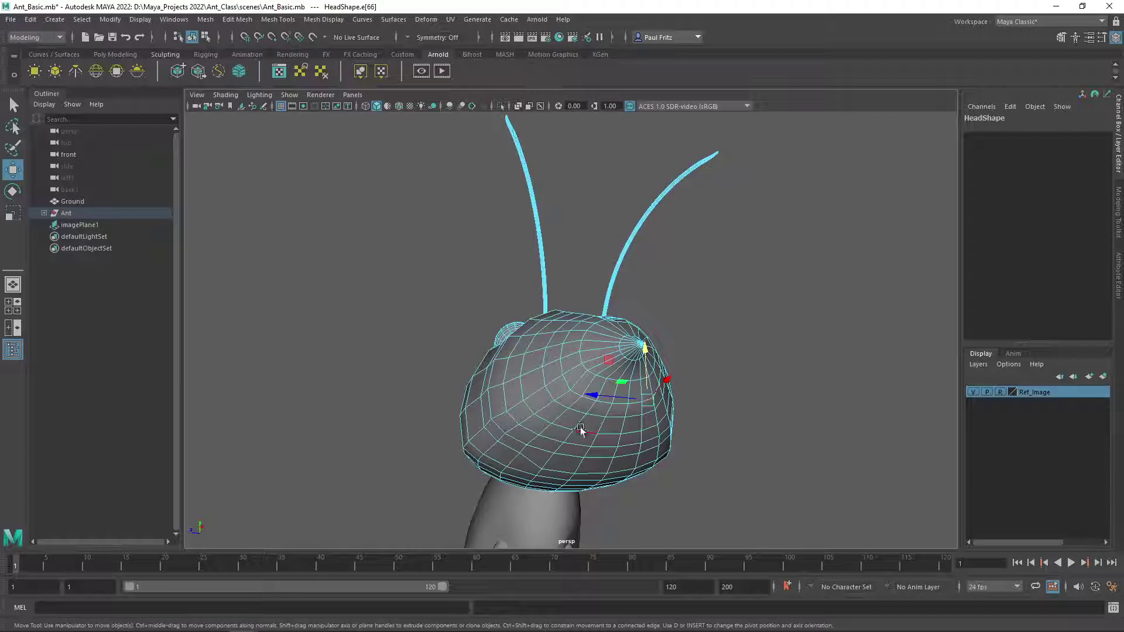
double_click(574, 391, "shift")
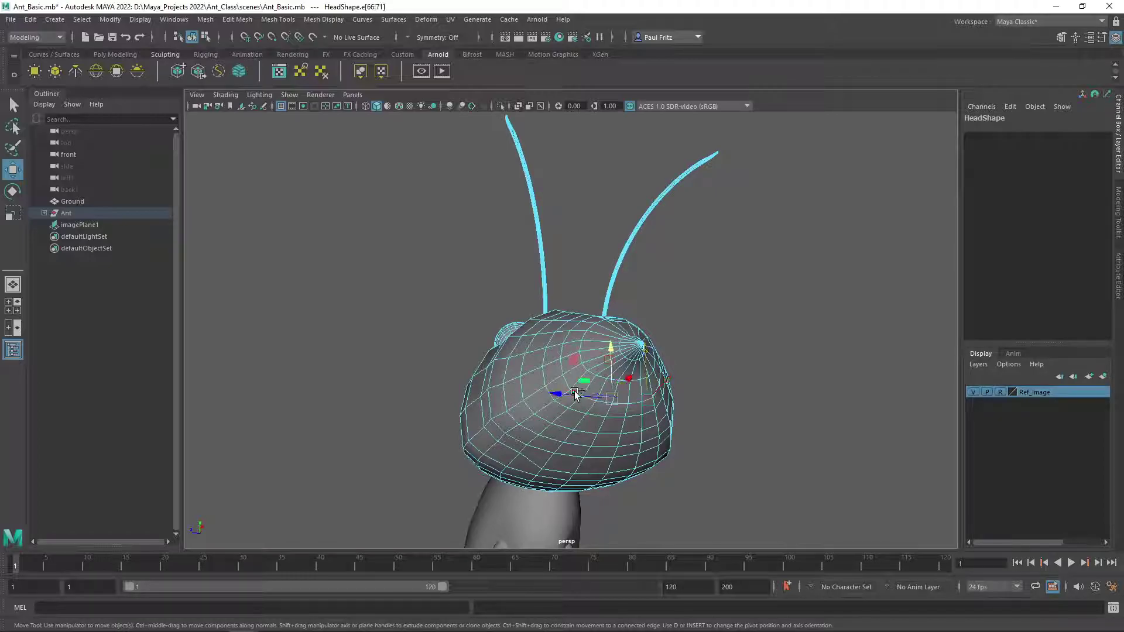
left_click_drag(631, 442, 528, 454, "alt")
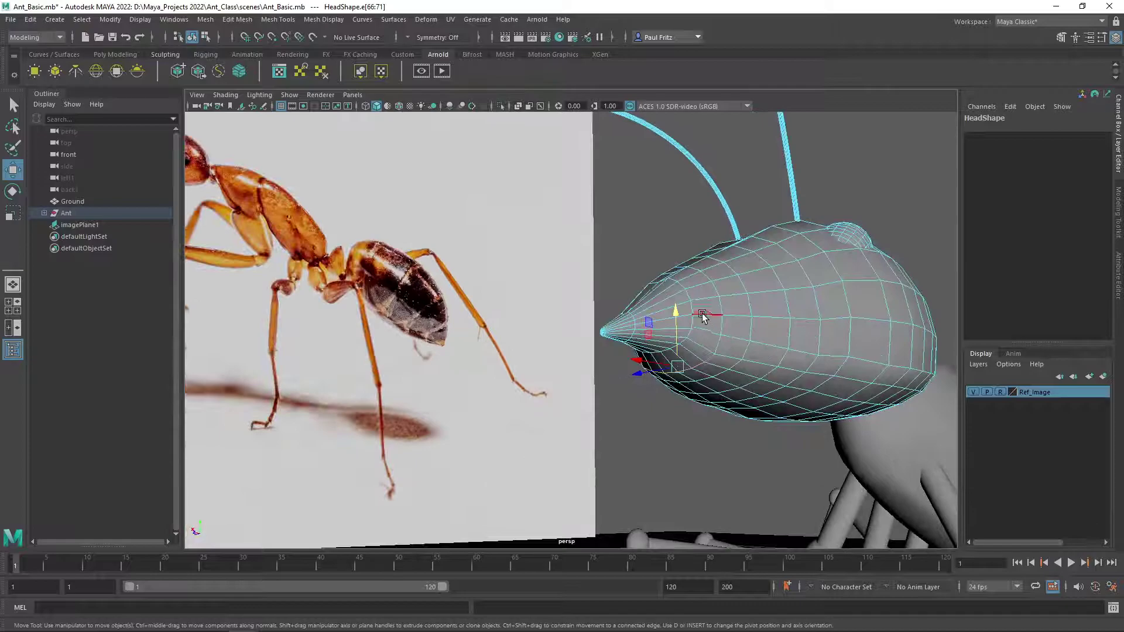
left_click_drag(676, 316, 674, 308)
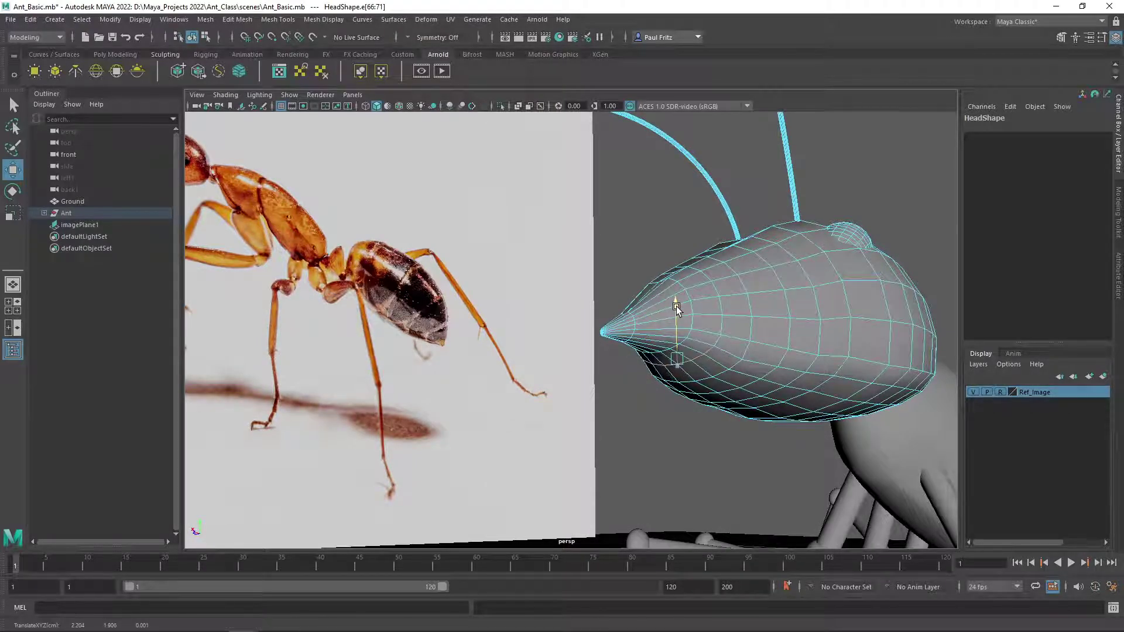
- Examine the reshaped head and its tip from the side and the front, comparing the profile with the reference ant
left_click_drag(705, 394, 652, 401, "alt")
scroll(626, 401, "down", 4)
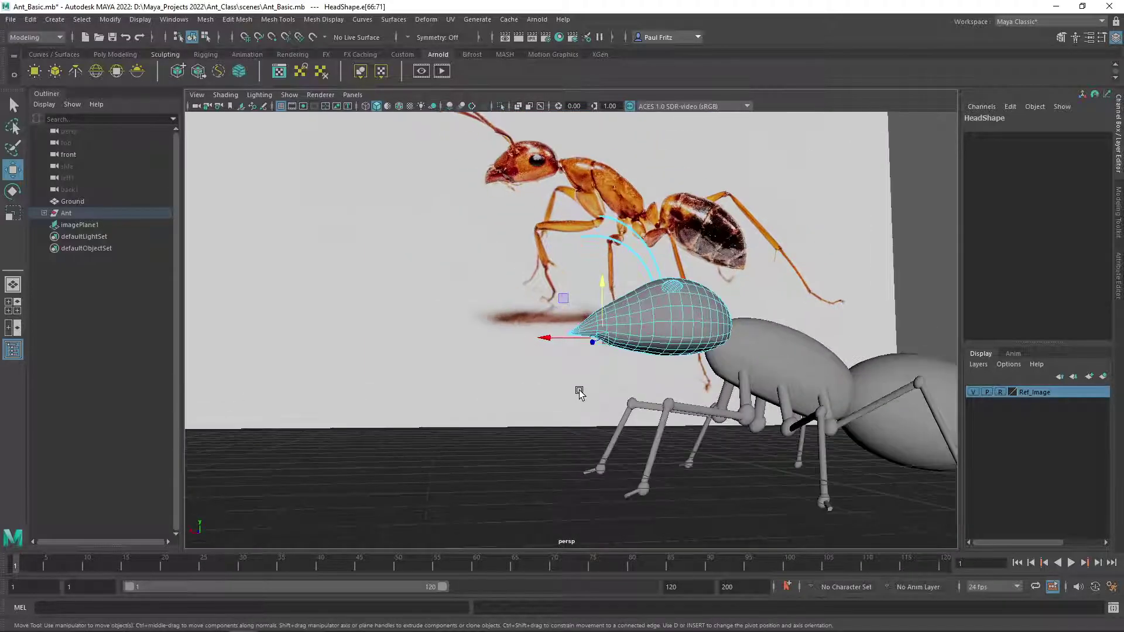
scroll(580, 394, "up", 3)
middle_click_drag(576, 391, 517, 389, "alt")
left_click_drag(534, 388, 522, 389, "alt")
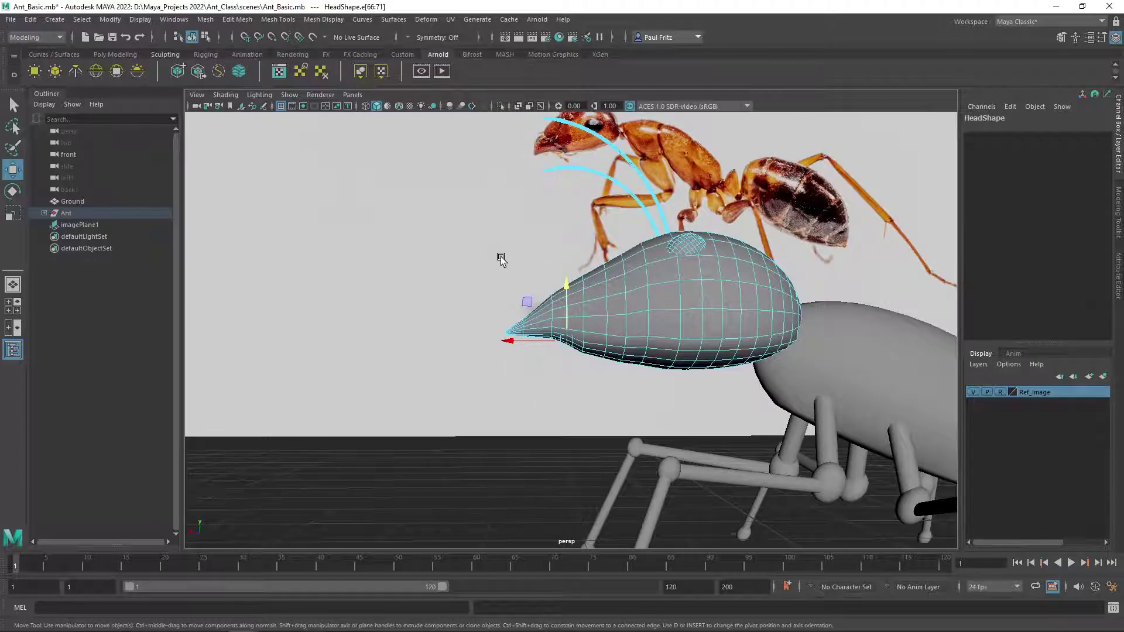
left_click_drag(502, 260, 643, 321, "alt")
scroll(643, 322, "up", 4)
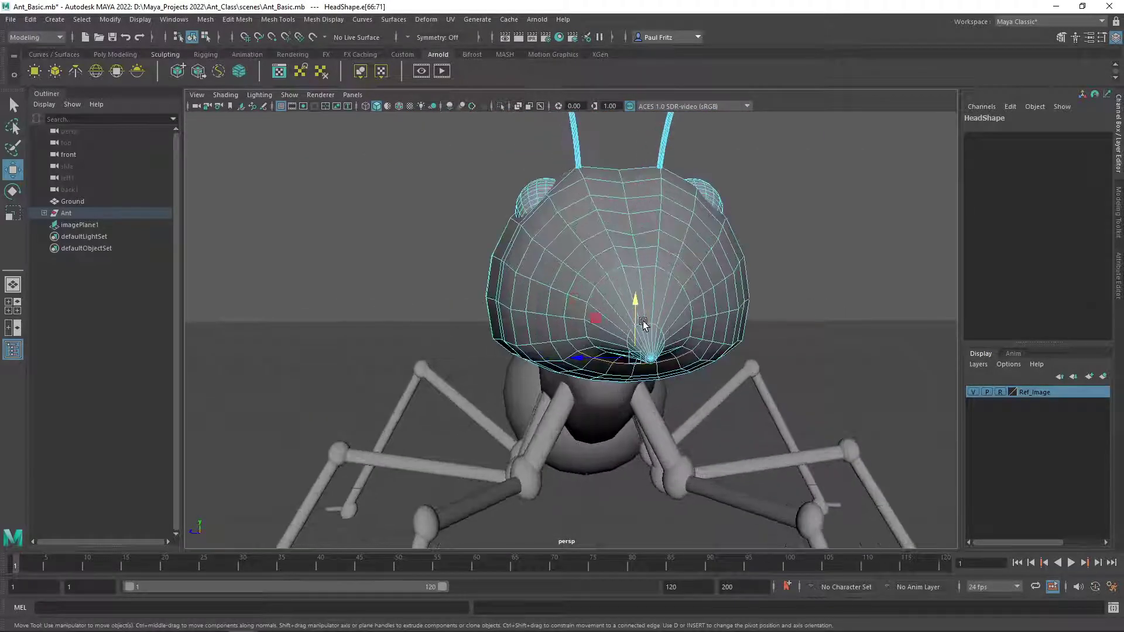
scroll(643, 322, "up", 3)
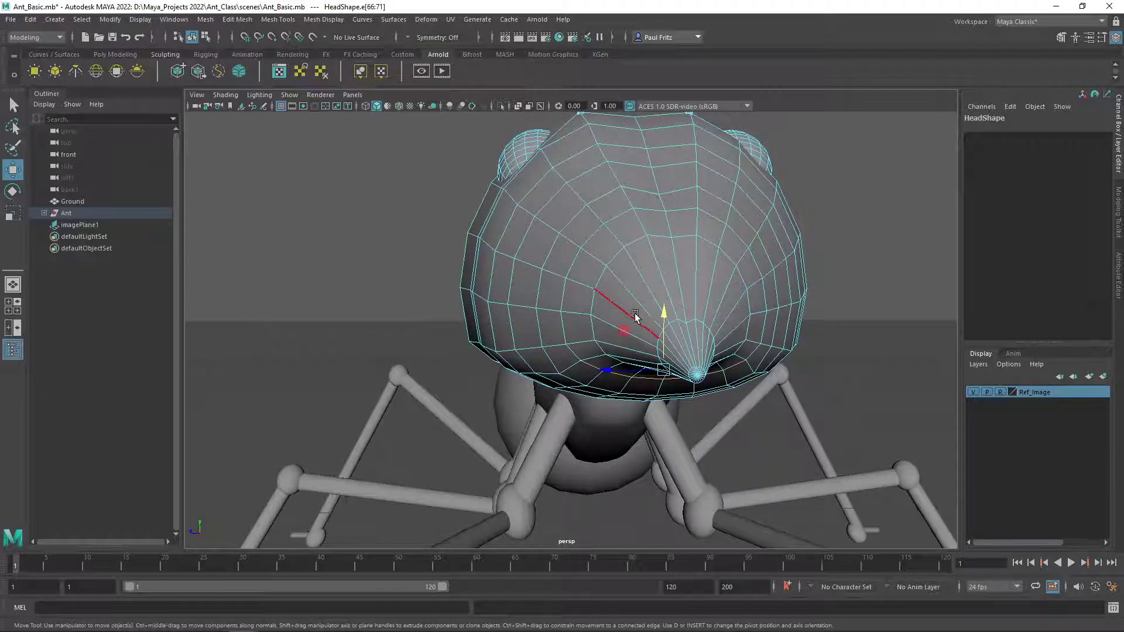
- Select matching pairs of lengthwise edges on both sides of the head's tip and scale them apart sideways
left_click(607, 324)
left_click_drag(693, 380, 667, 377, "alt")
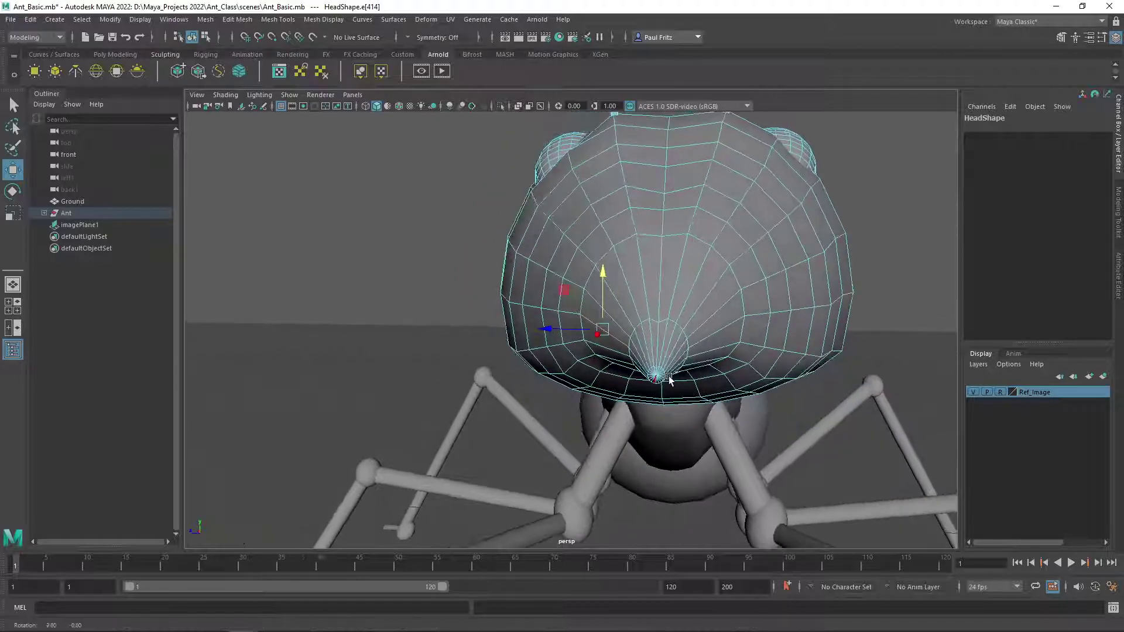
double_click(706, 342)
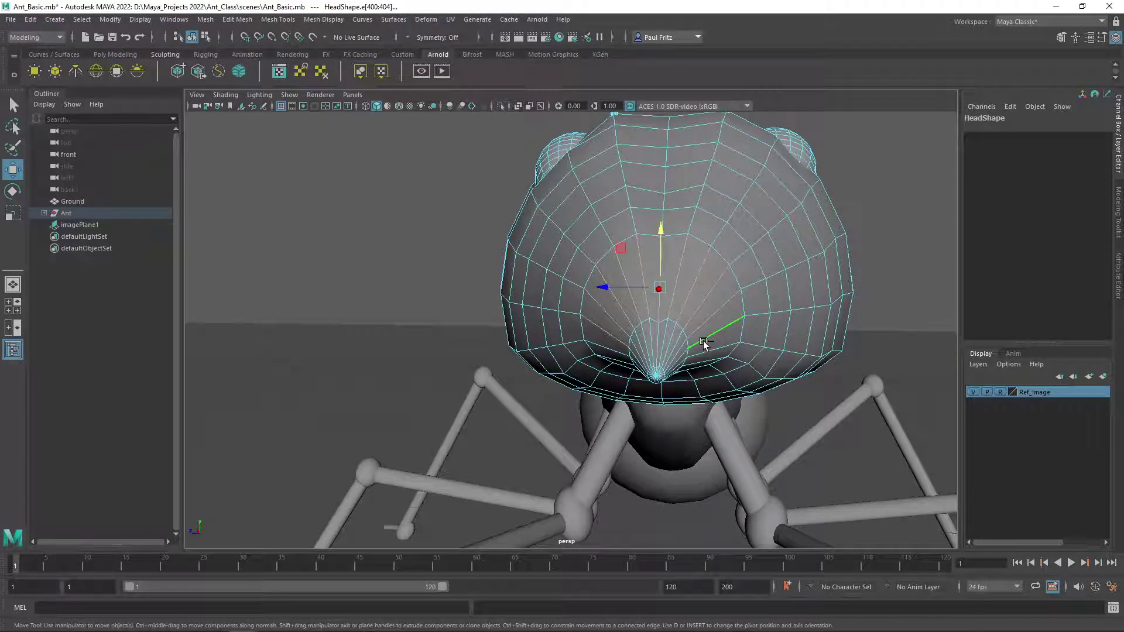
key("ctrl+z")
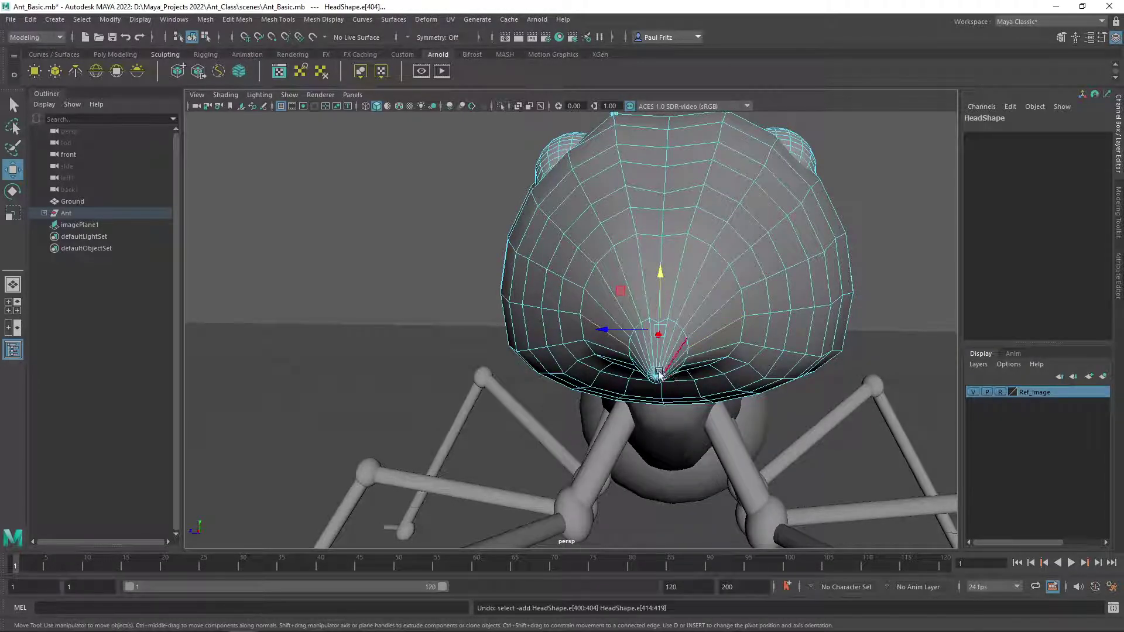
mouse_move(673, 378)
left_mouse_down("alt")
mouse_move(697, 375)
mouse_move(679, 371)
left_mouse_up("alt")
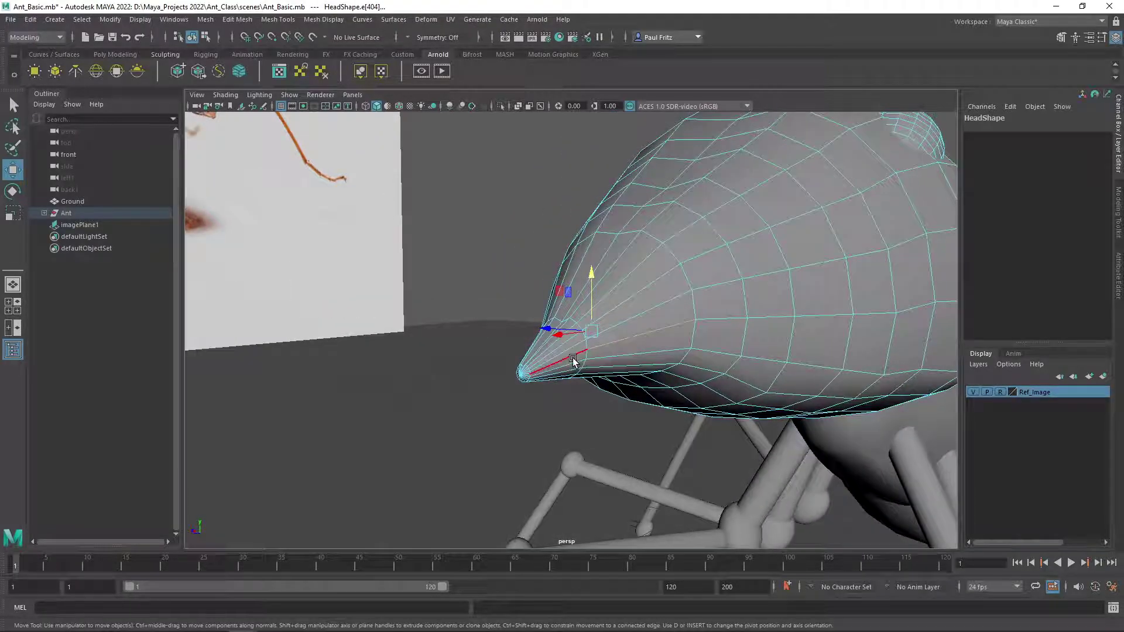
left_click(573, 358, "shift")
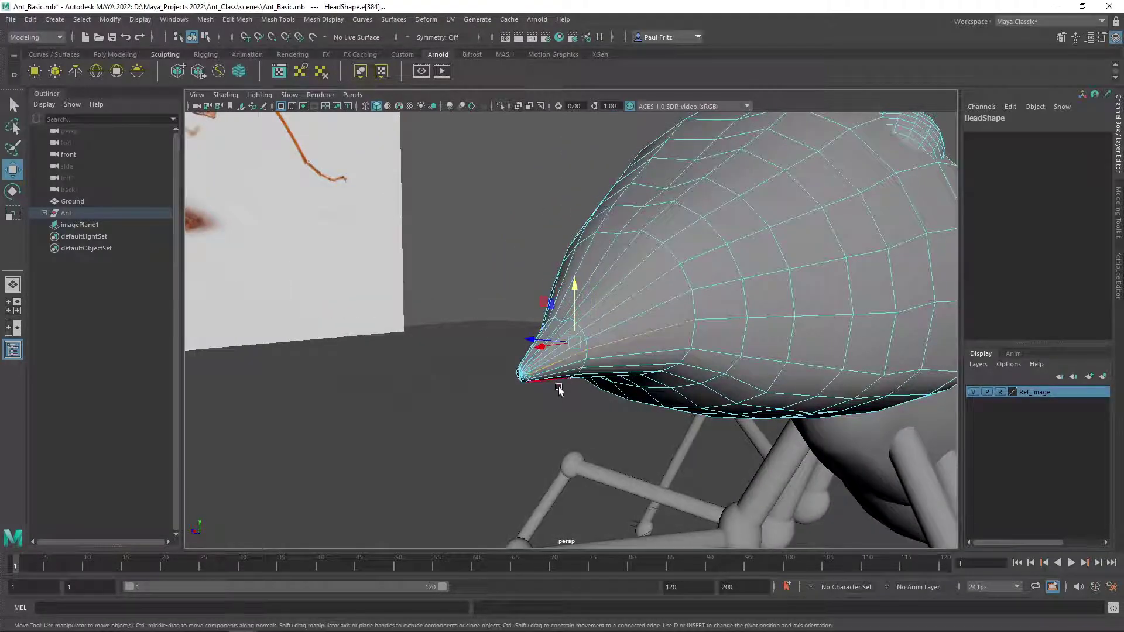
left_click_drag(538, 412, 617, 410, "alt")
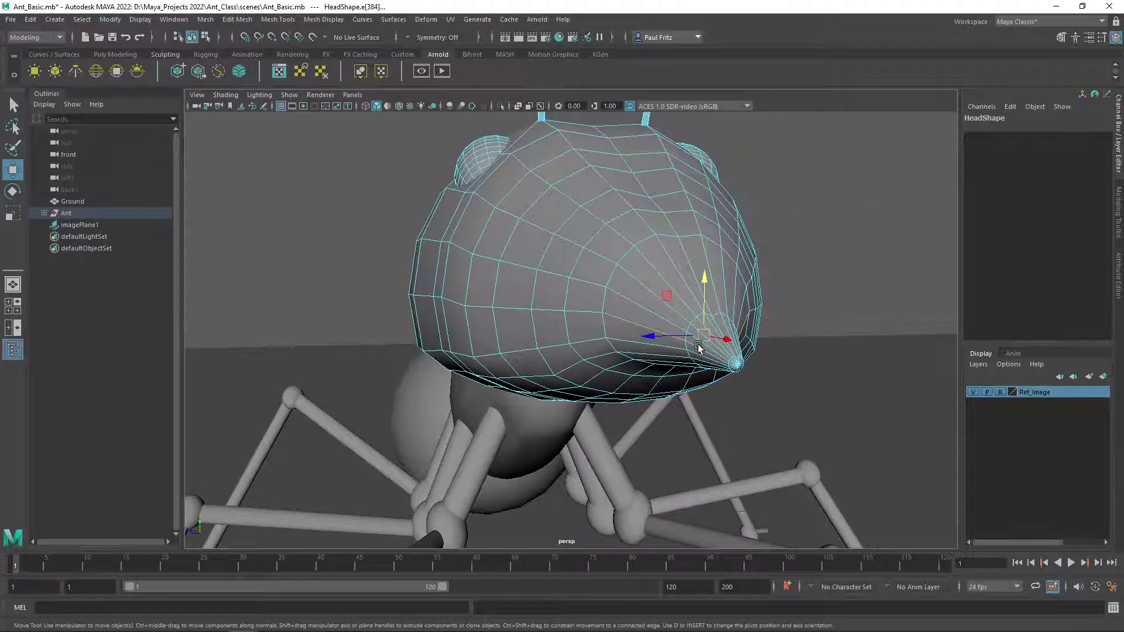
scroll(721, 385, "up", 3)
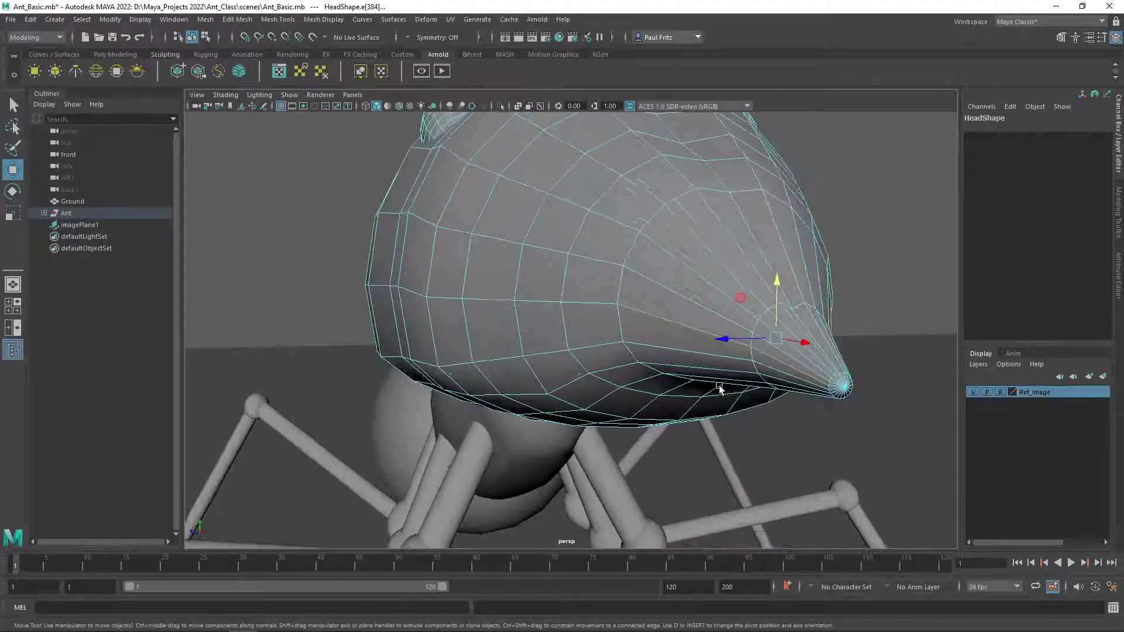
left_click_drag(721, 385, 697, 383, "alt")
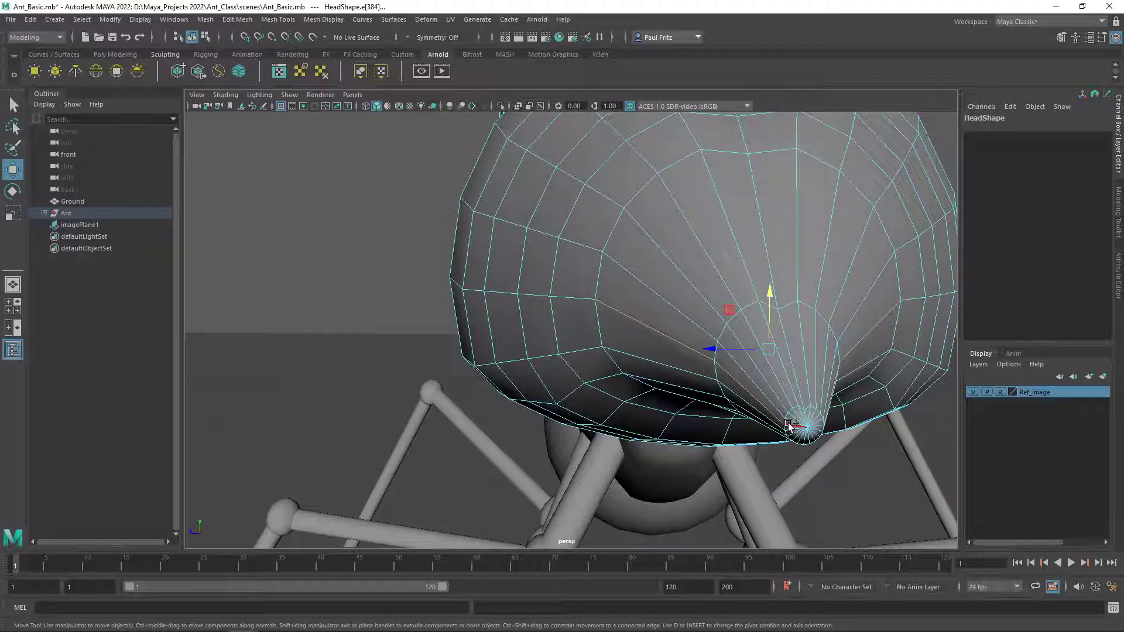
left_click_drag(817, 442, 803, 441, "alt")
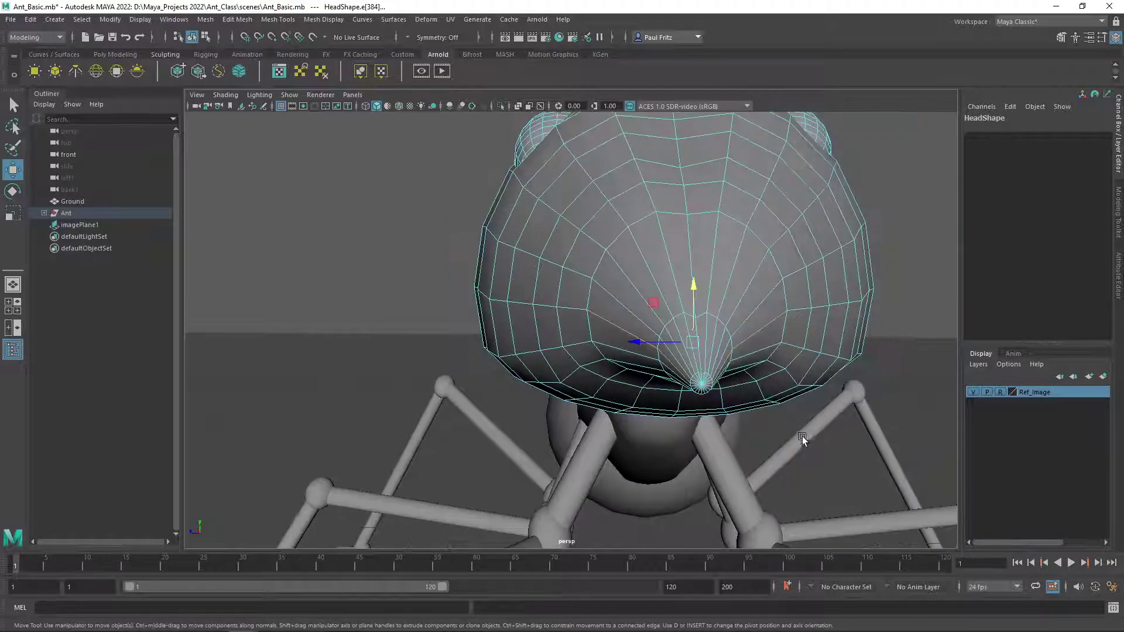
key("r")
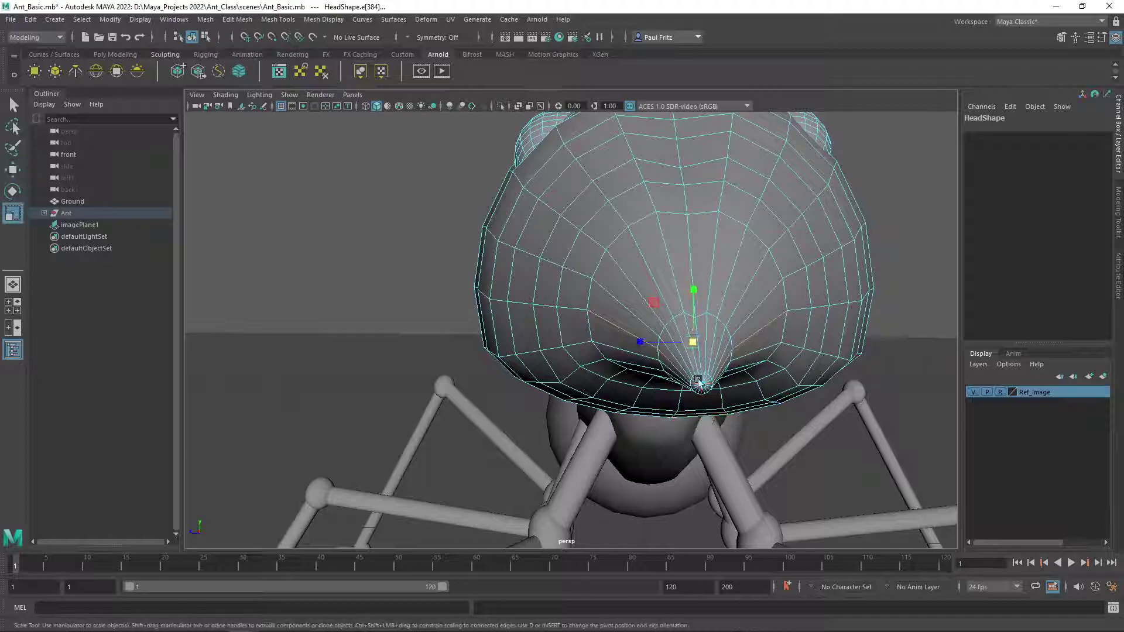
left_click_drag(640, 342, 631, 342)
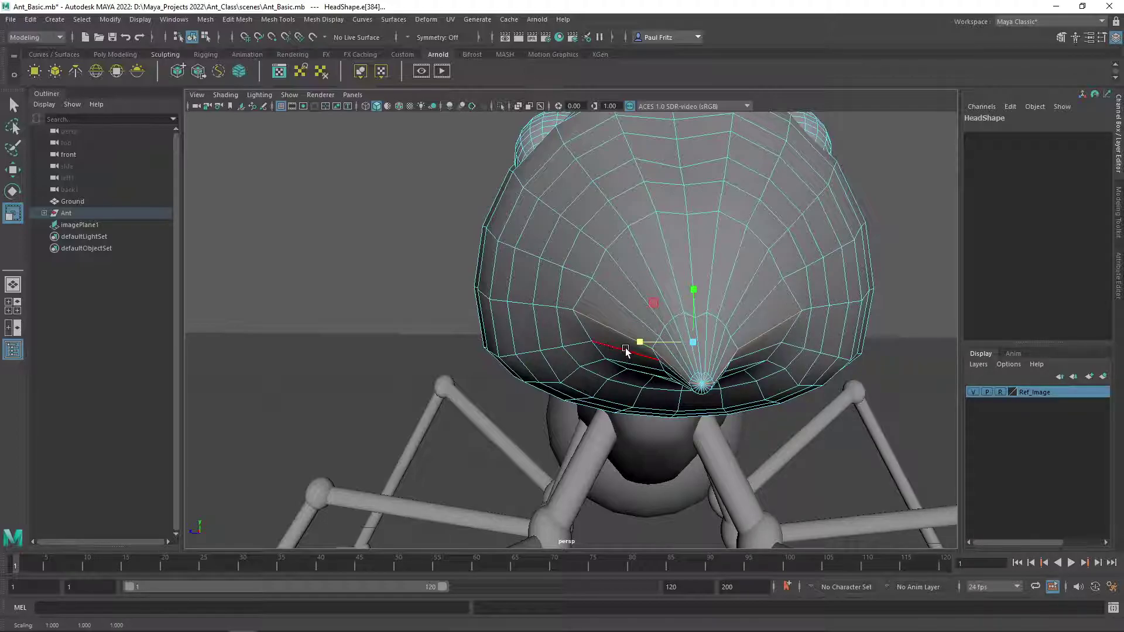
- Deselect the rear edge on each side and scale the remaining edges nearest the tip slightly wider
left_click(604, 323, "ctrl")
left_click(787, 317, "ctrl")
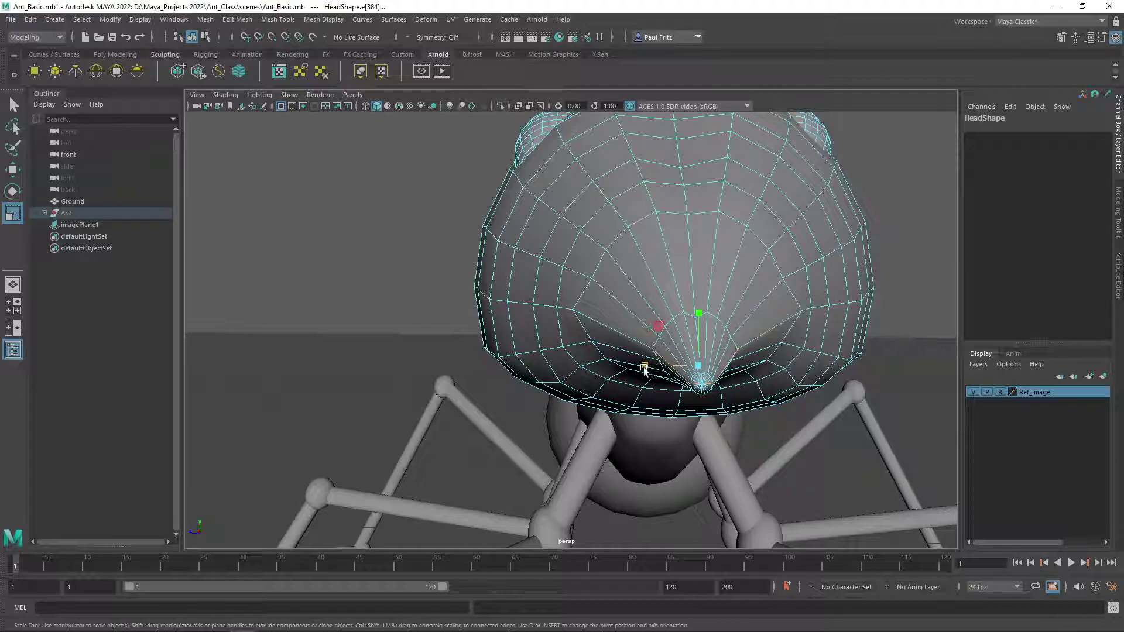
left_click_drag(644, 368, 641, 368)
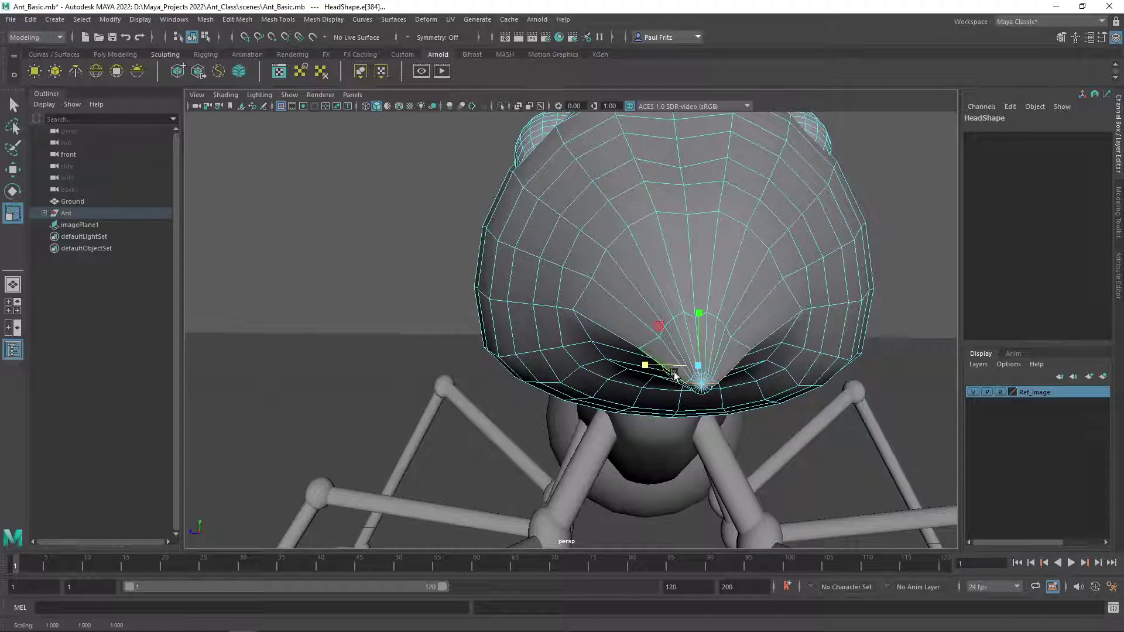
- Deselect the next edge on each side of the head's tip and scale the remaining foremost edges slightly sideways
left_click(674, 373, "ctrl")
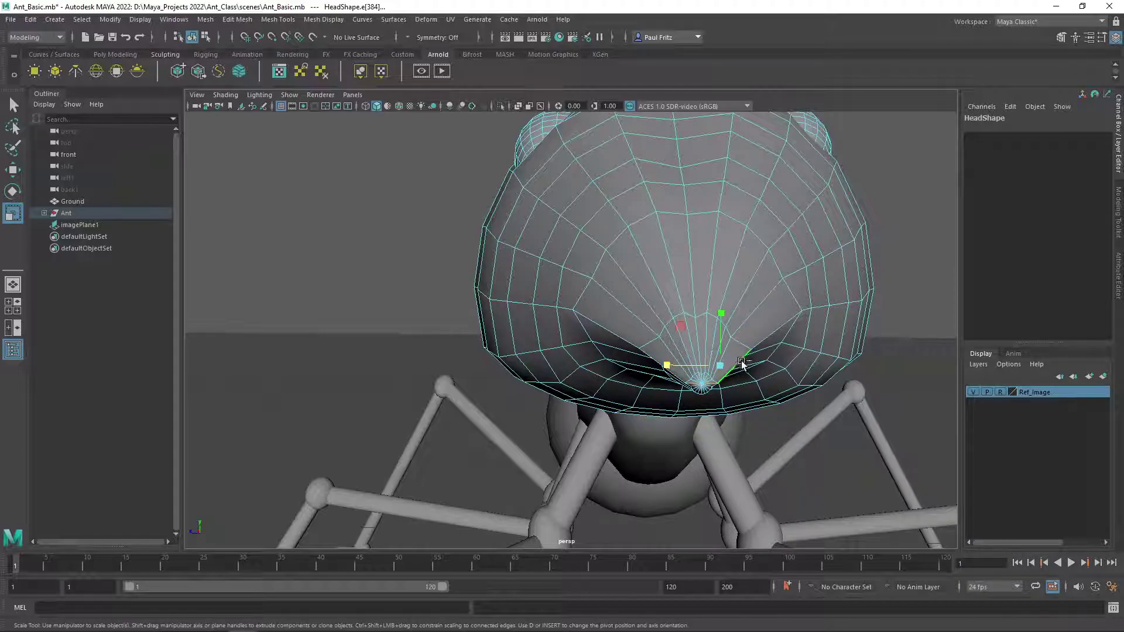
left_click(742, 364, "ctrl")
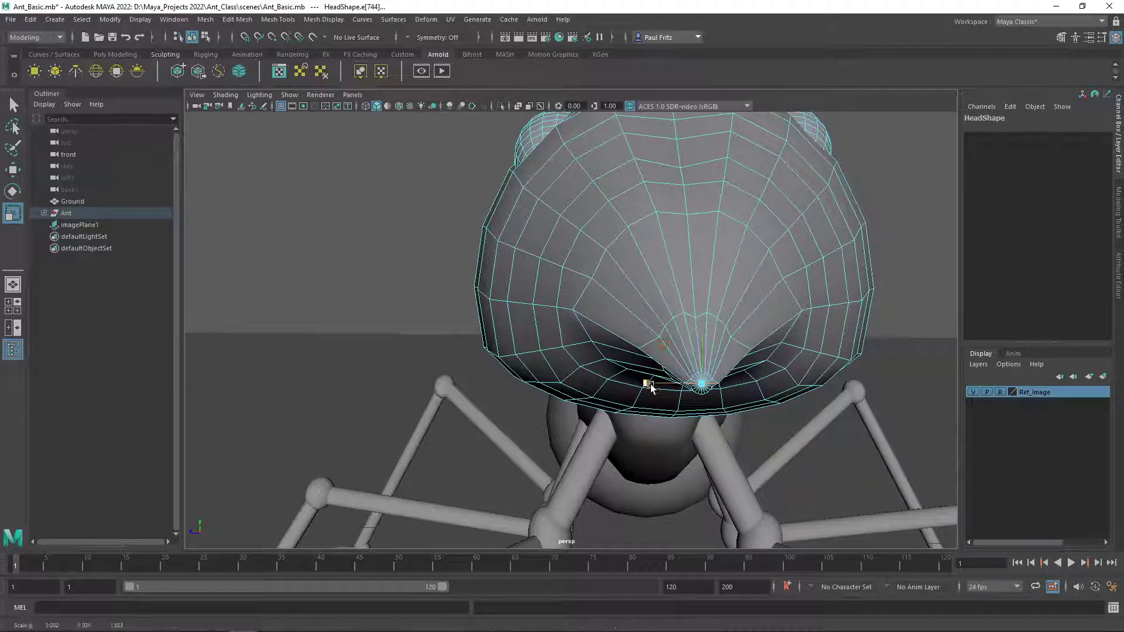
left_click_drag(650, 385, 650, 384)
- Examine the reshaped head from the side and the whole ant from several angles and distances
scroll(697, 416, "down", 2)
left_click_drag(697, 415, 670, 394, "alt")
scroll(592, 422, "down", 3)
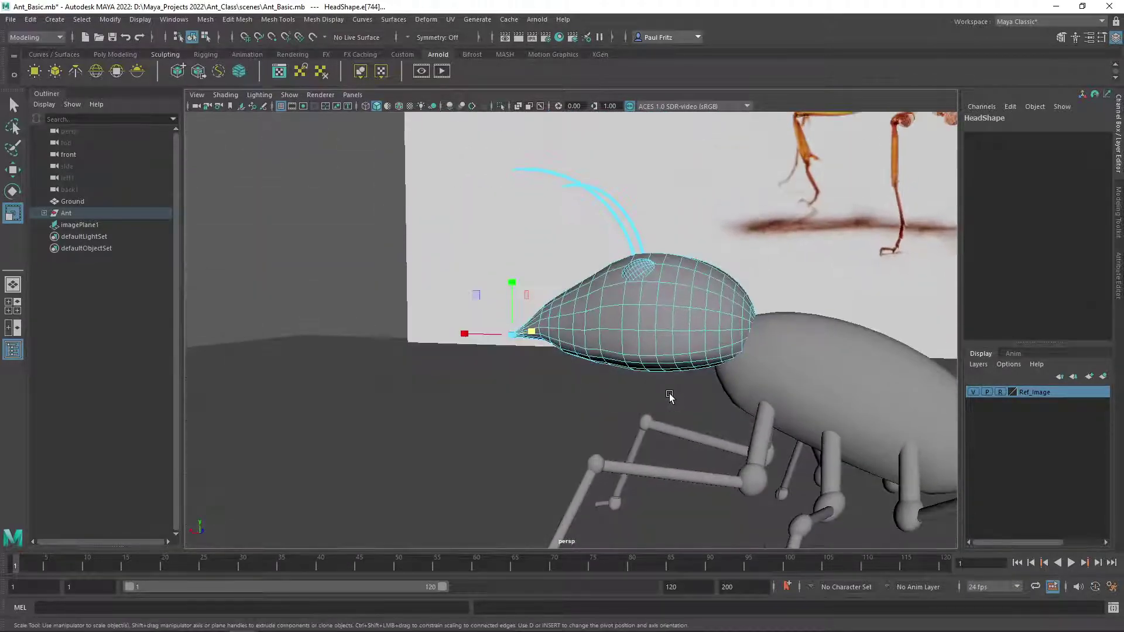
middle_click_drag(669, 394, 566, 393, "alt")
scroll(557, 391, "down", 5)
left_click_drag(521, 383, 629, 393, "alt")
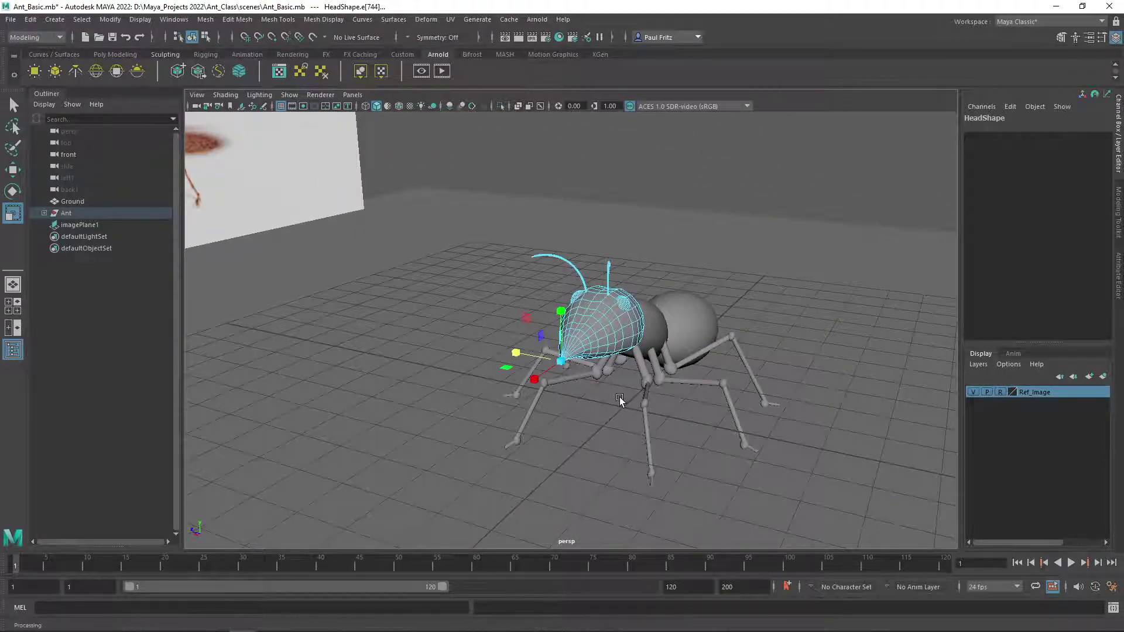
left_click_drag(620, 400, 669, 415, "alt")
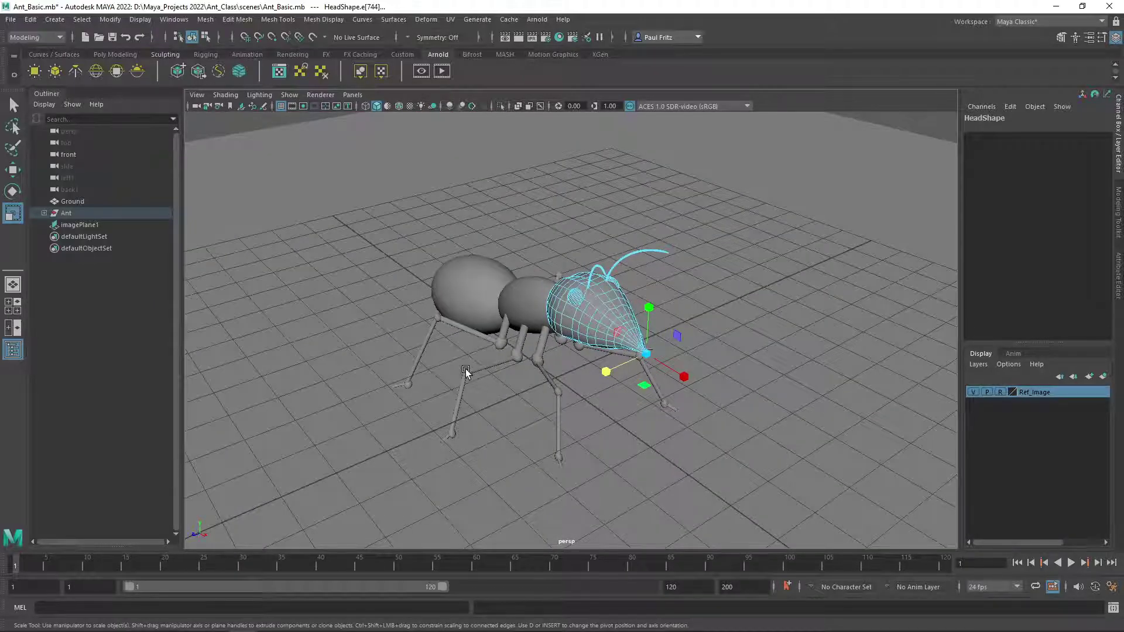
left_click_drag(478, 373, 466, 364, "alt")
scroll(462, 363, "down", 5)
scroll(461, 362, "up", 3)
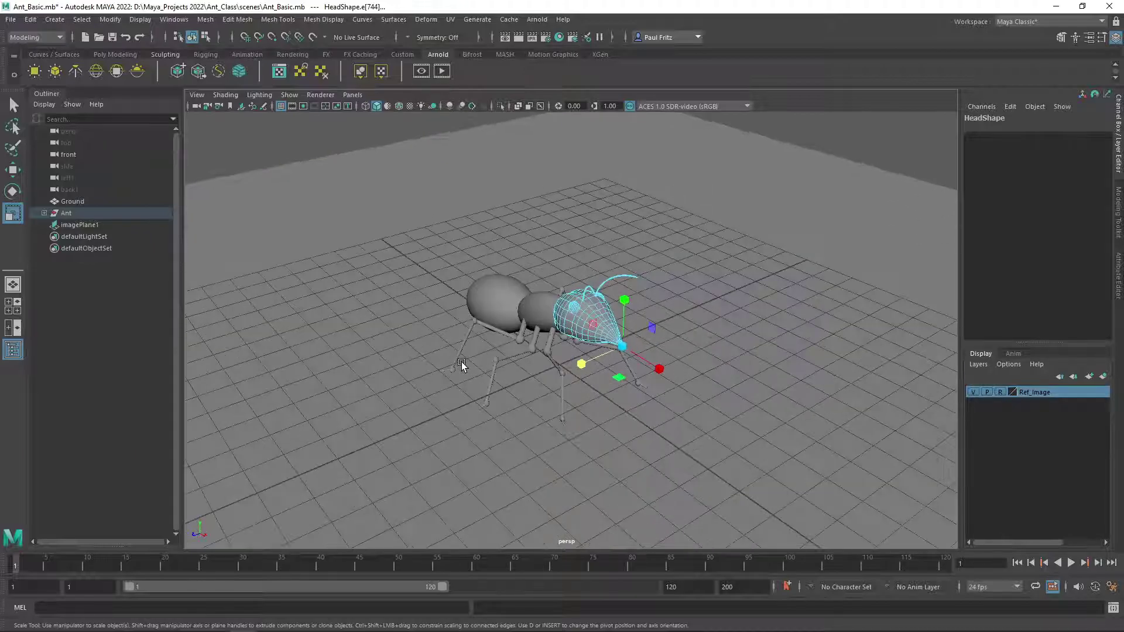
- Return the head from edge editing to Object Mode and switch to the Select tool
right_click(436, 301)
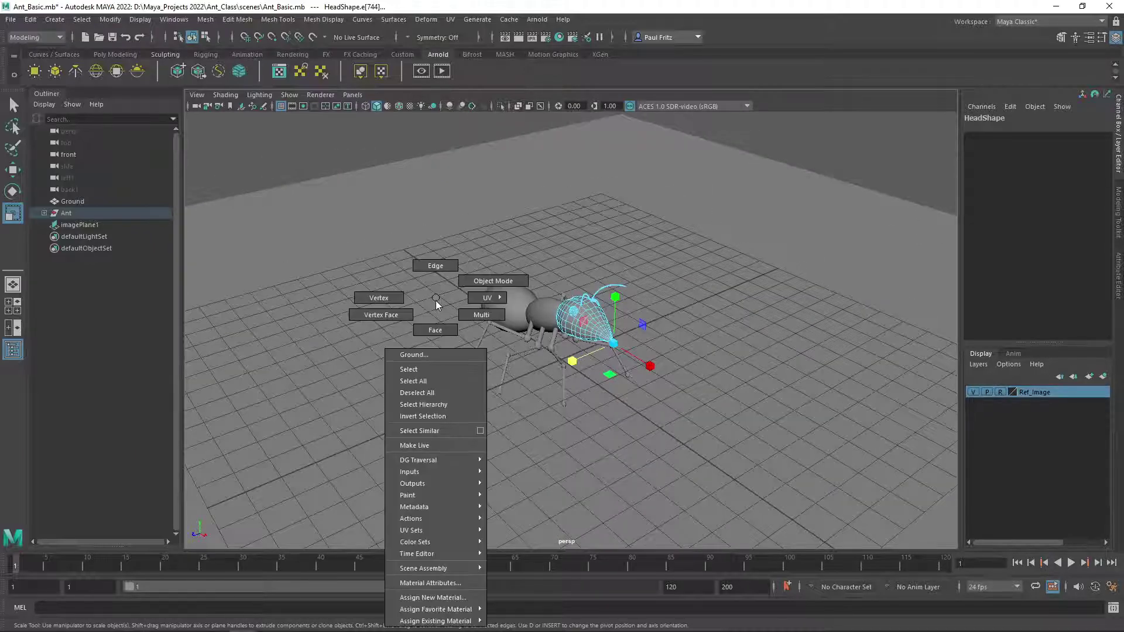
left_click(474, 281)
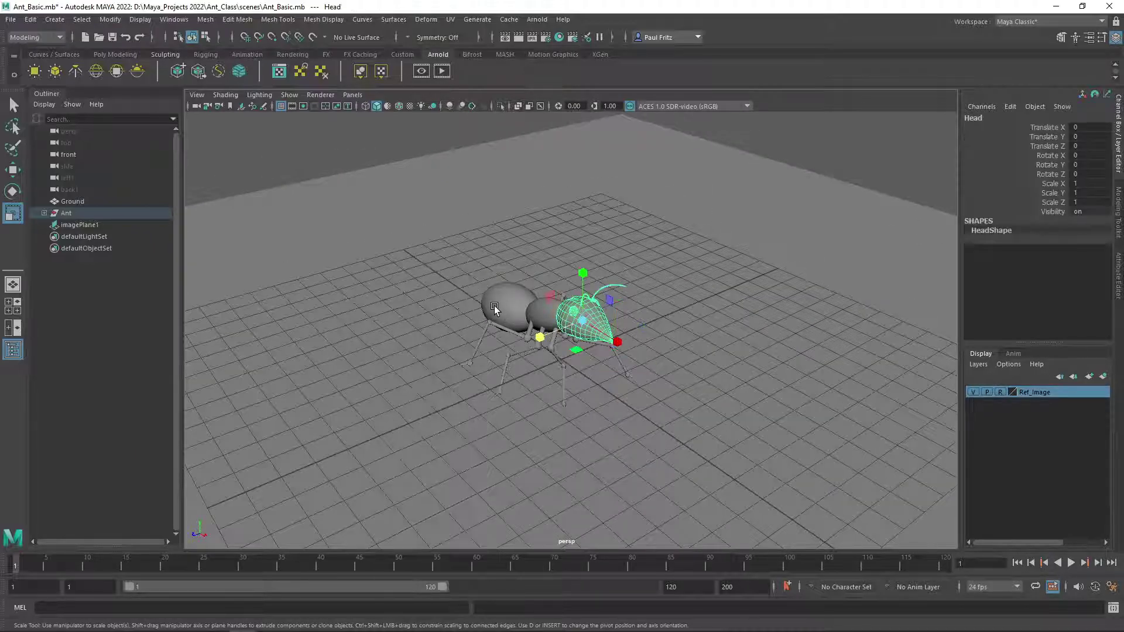
key("q")
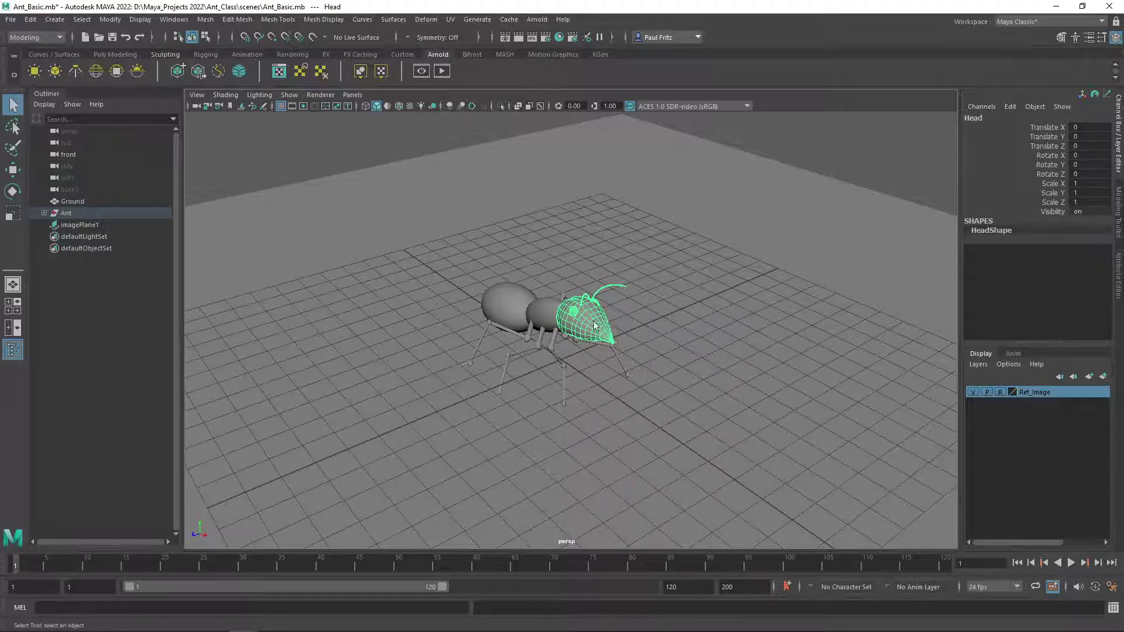
- Select the whole Ant group, and open the Hypershade window for a brief look before closing it
left_click_drag(570, 370, 456, 294, "alt")
scroll(544, 353, "up", 3)
mouse_move(396, 247)
left_mouse_down("alt")
mouse_move(388, 264)
mouse_move(376, 247)
left_mouse_up("alt")
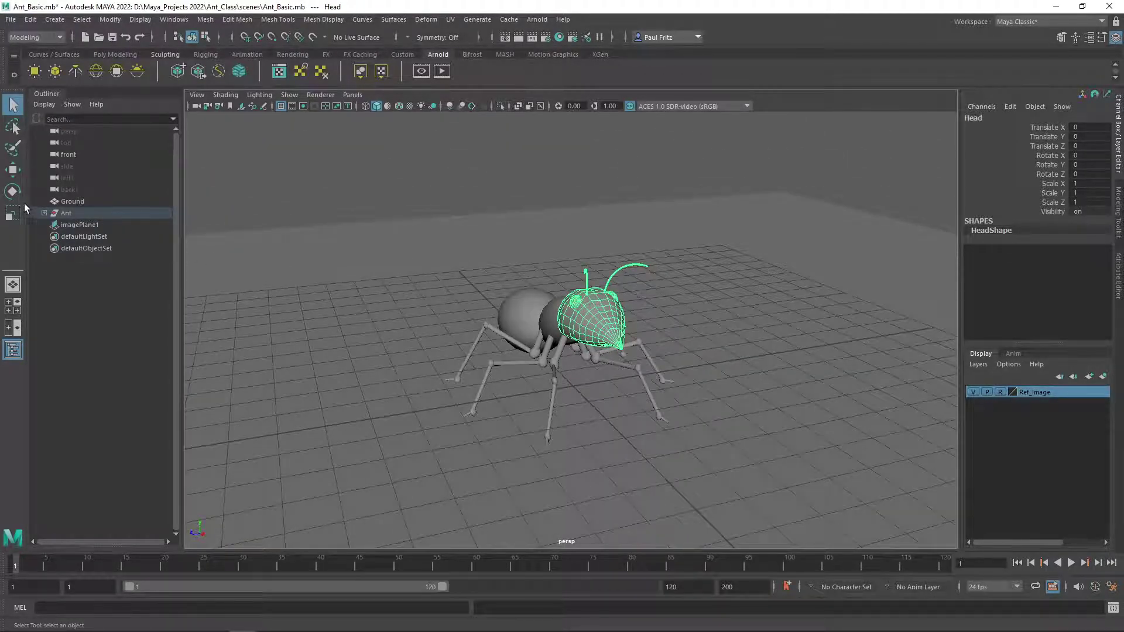
left_click(68, 212)
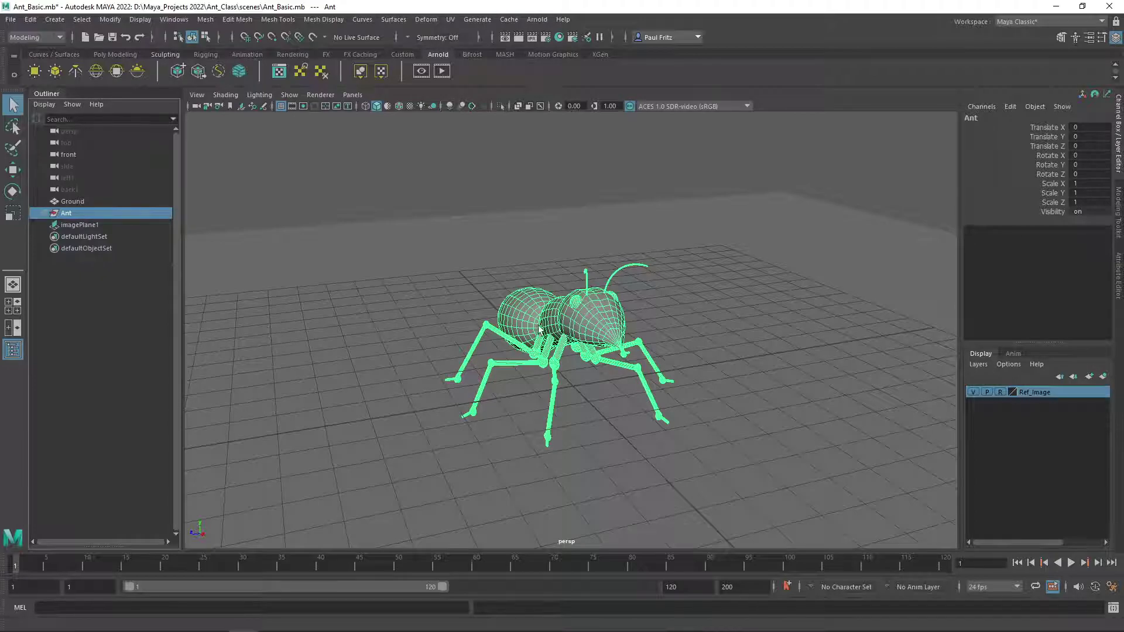
left_click_drag(540, 329, 568, 339, "alt")
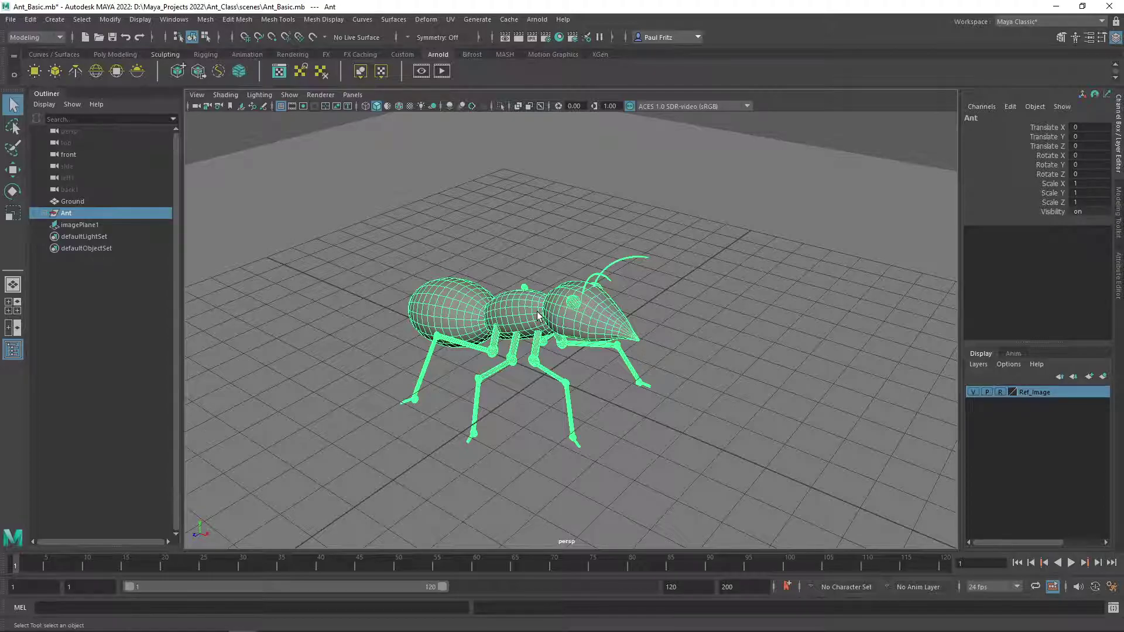
left_click(560, 37)
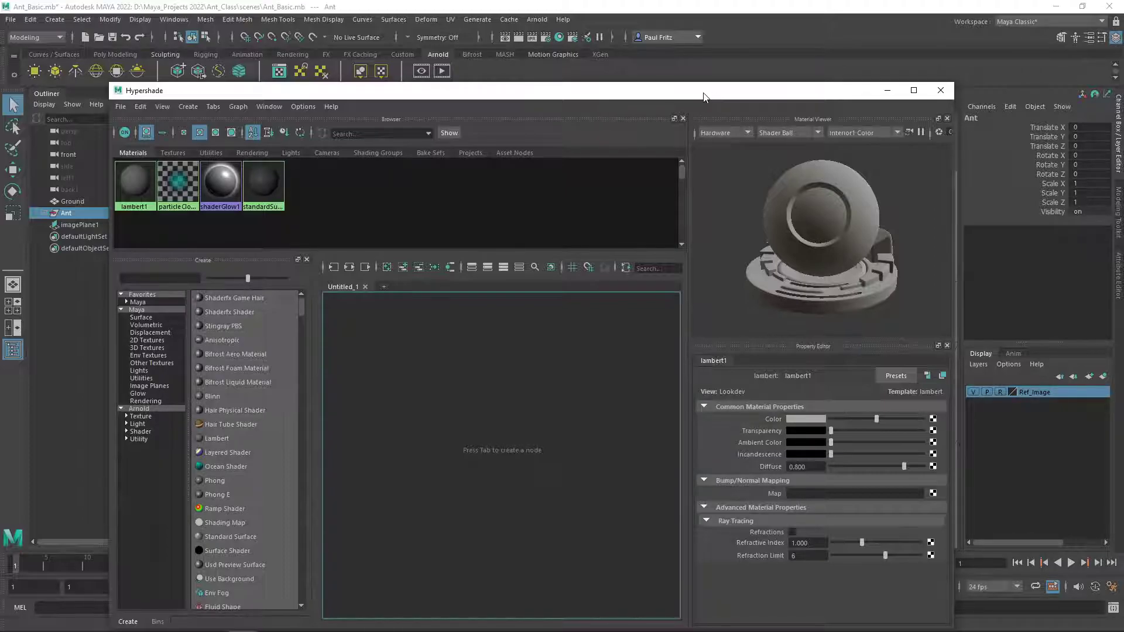
left_click(940, 90)
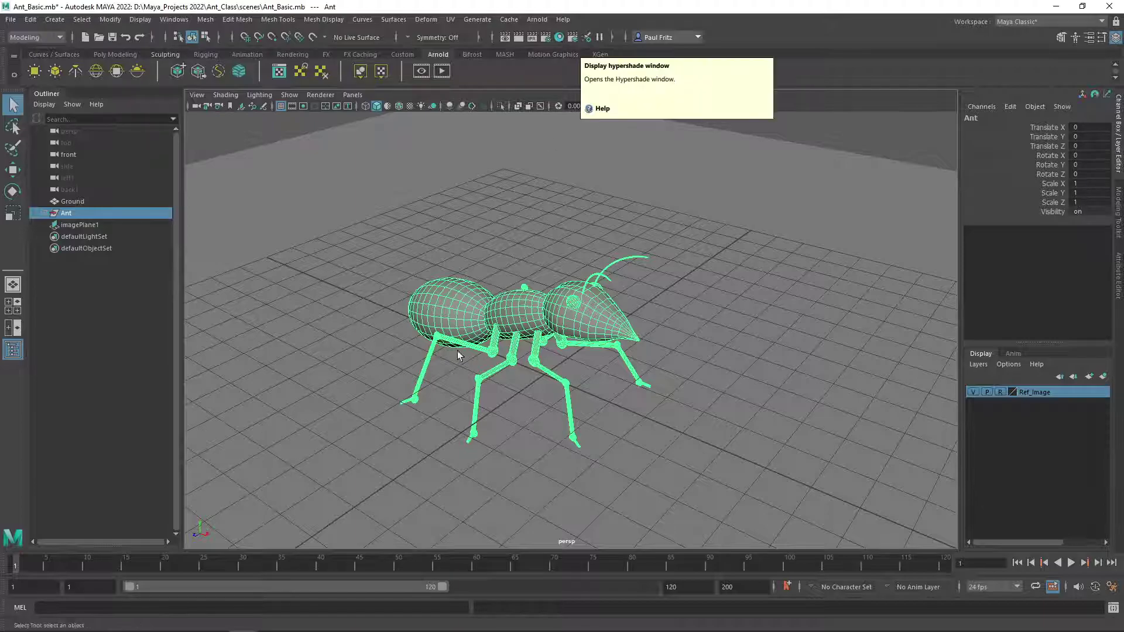
- Assign a new Arnold aiStandardSurface material to the selected Ant group
right_click(378, 238)
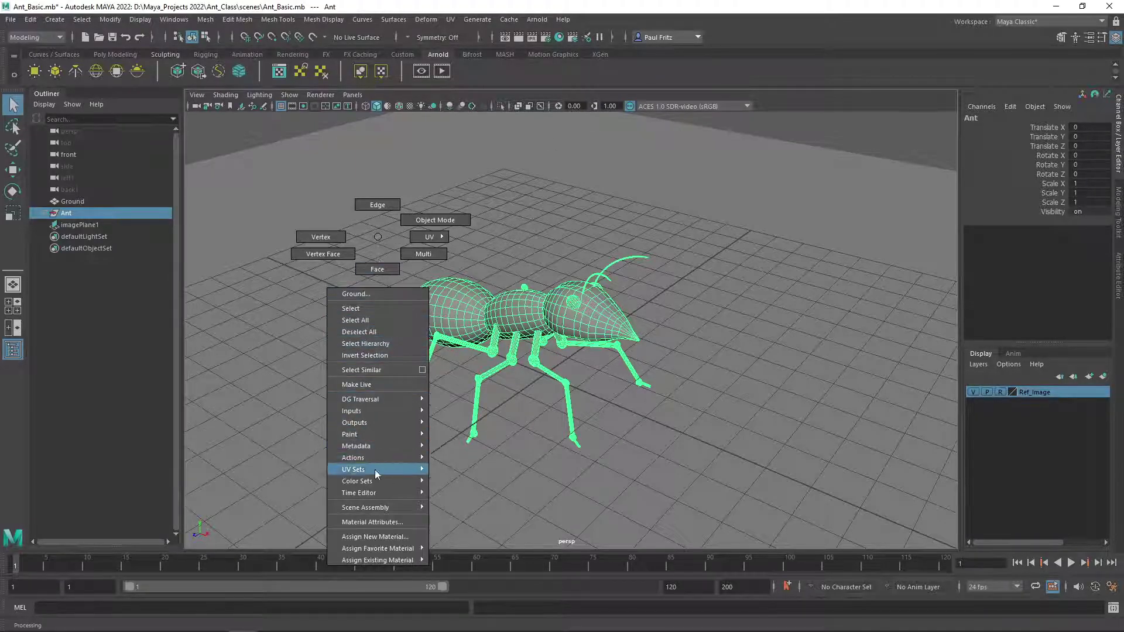
left_click(374, 537)
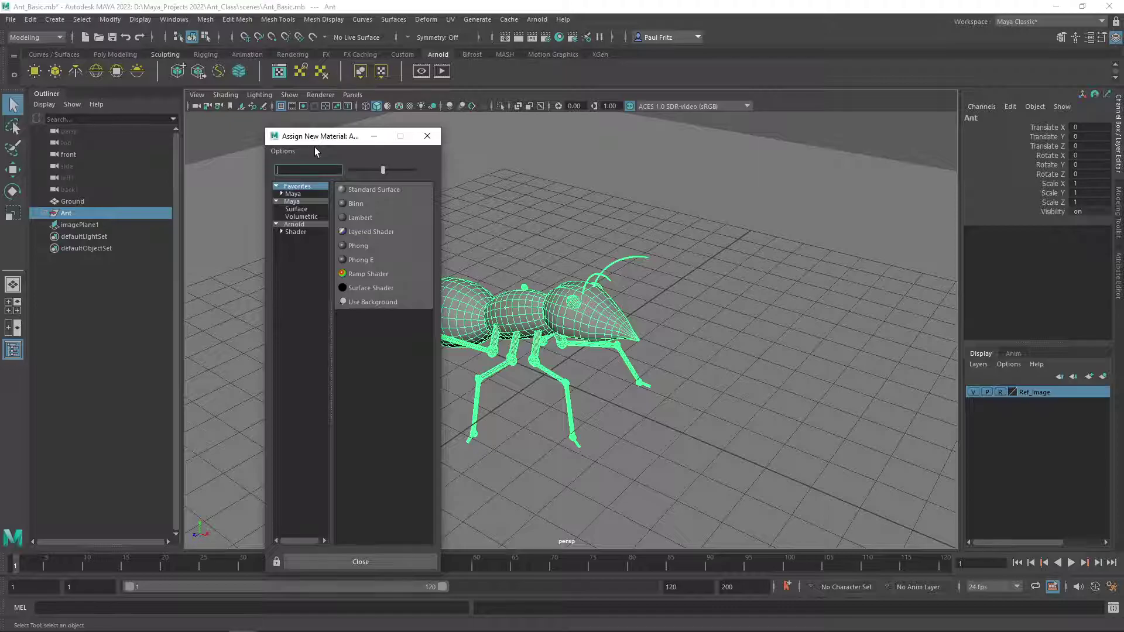
left_click(296, 224)
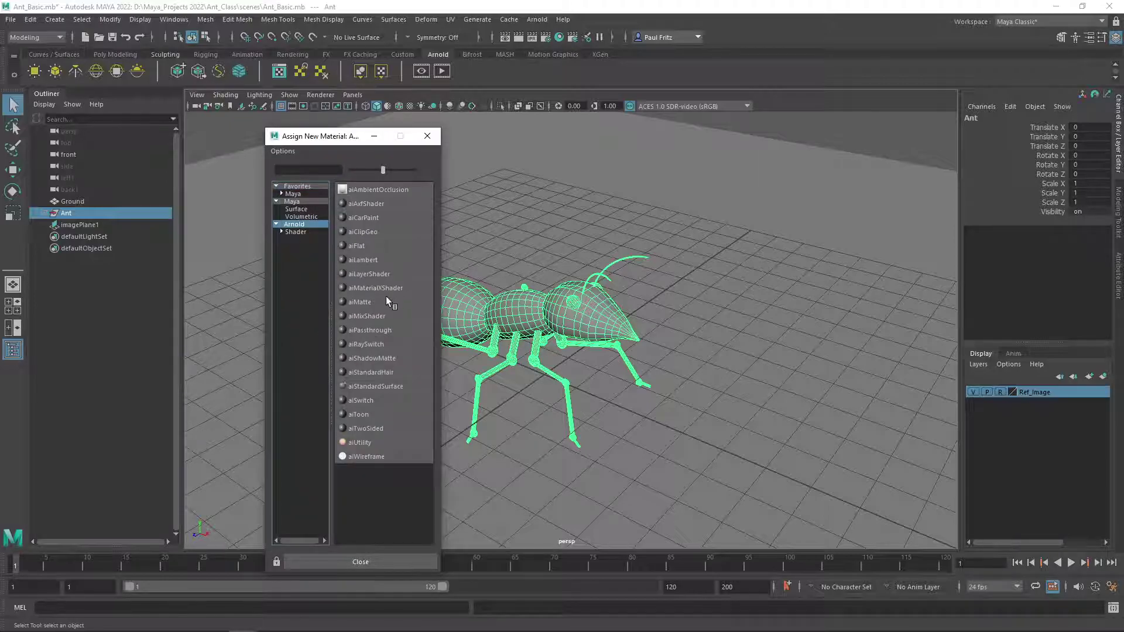
left_click(374, 388)
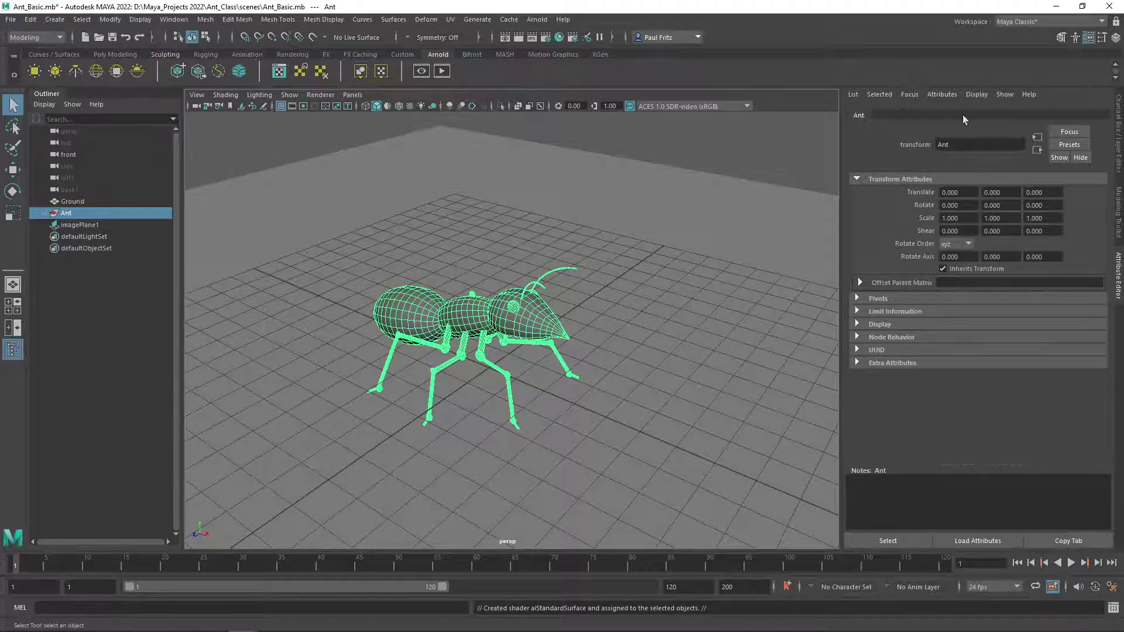
- Select the head to reach its assigned aiStandardSurface material and rename that material M_AntBody
left_click(530, 313)
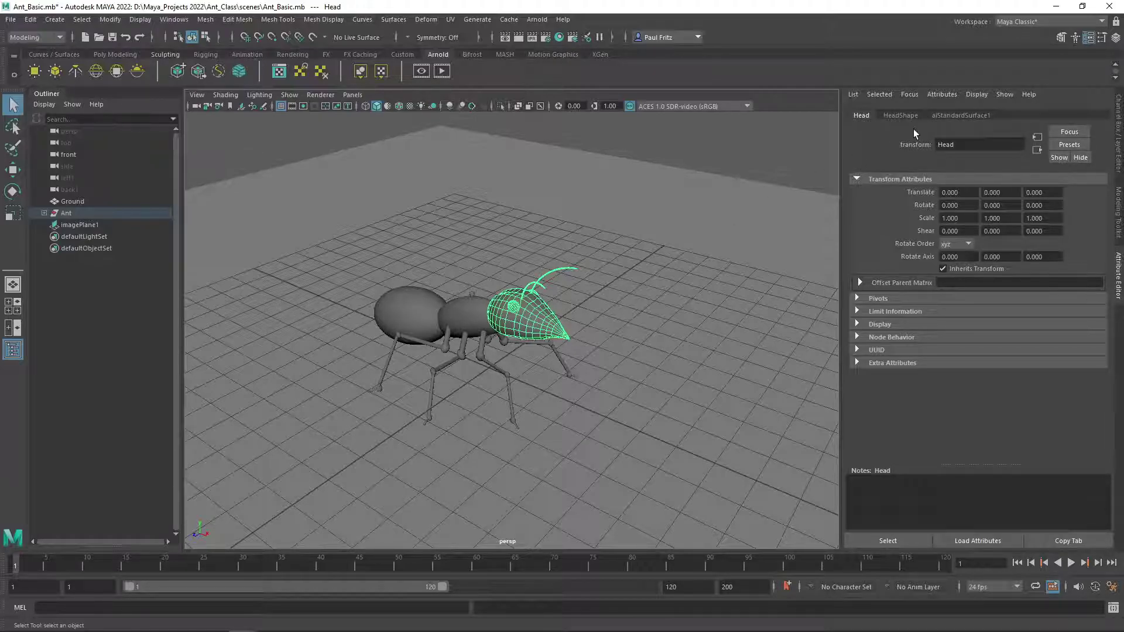
left_click(946, 115)
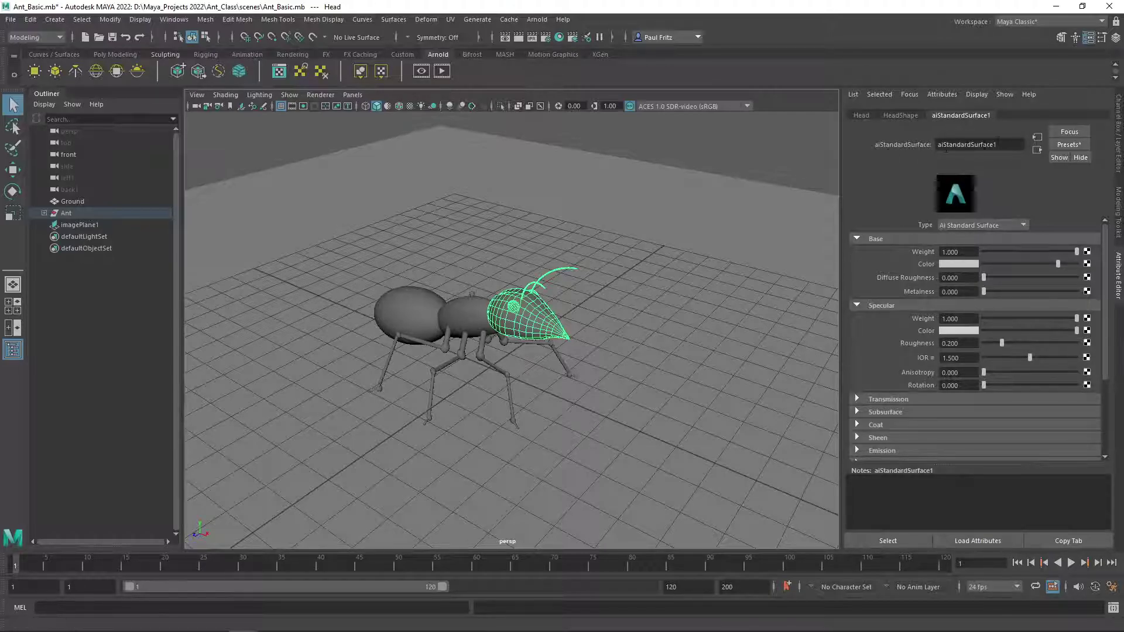
left_click_drag(1001, 145, 936, 146)
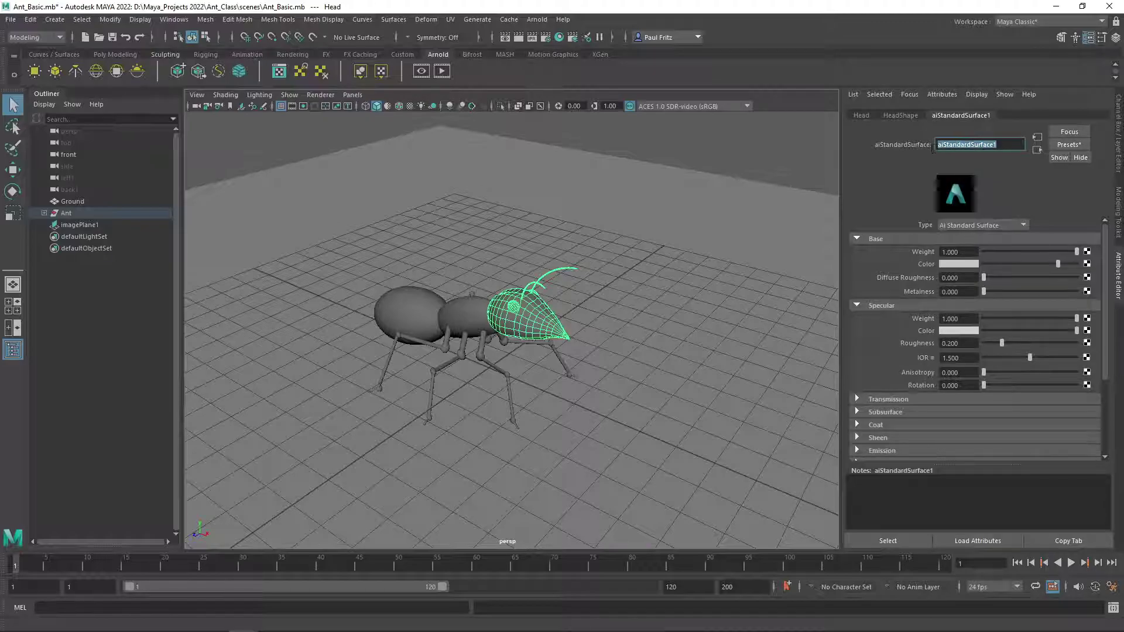
type("M_AntBody")
key("Return")
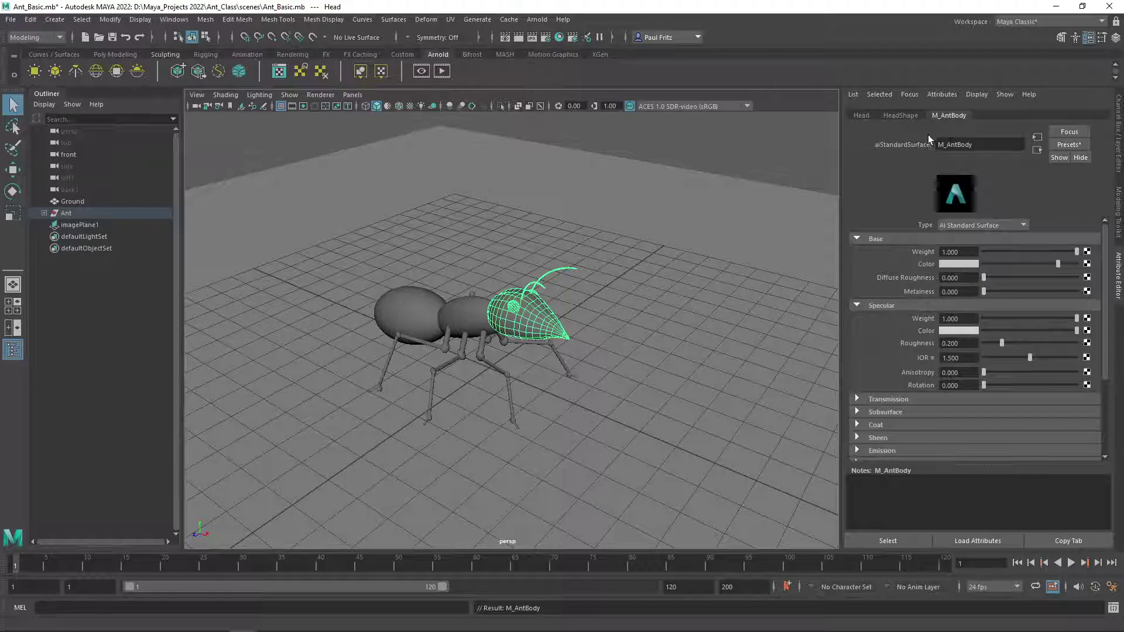
- Go to the shading group connected to the M_AntBody material and rename it M_AntBody2
left_click_drag(974, 145, 928, 143)
left_click(989, 144)
left_click(1036, 150)
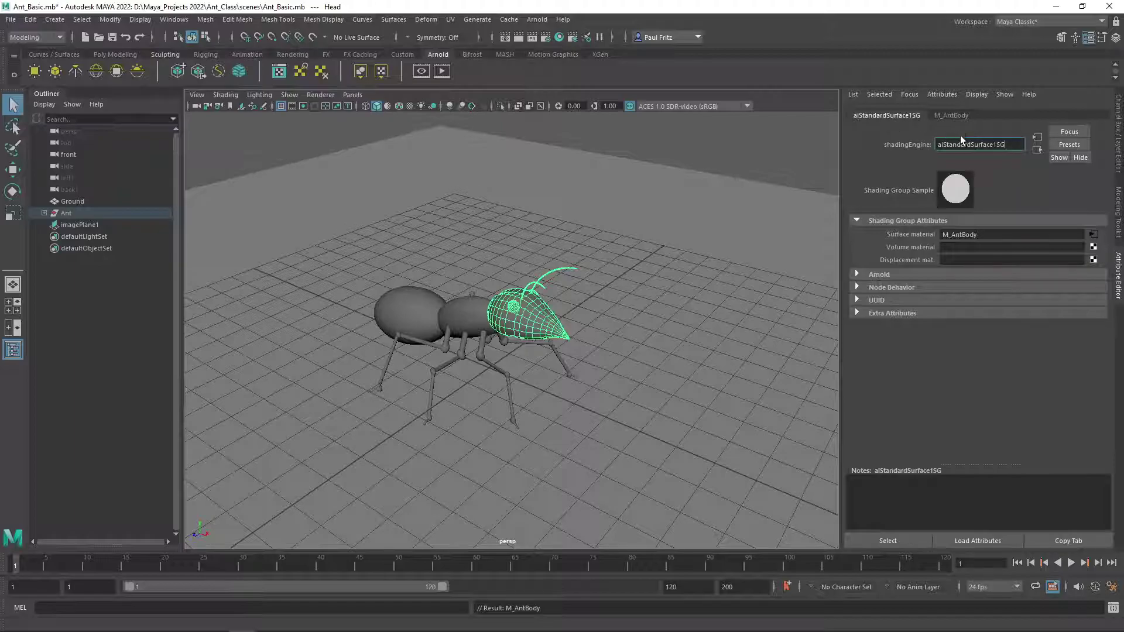
left_click_drag(1014, 146, 920, 145)
type("M_AntBody2")
key("Return")
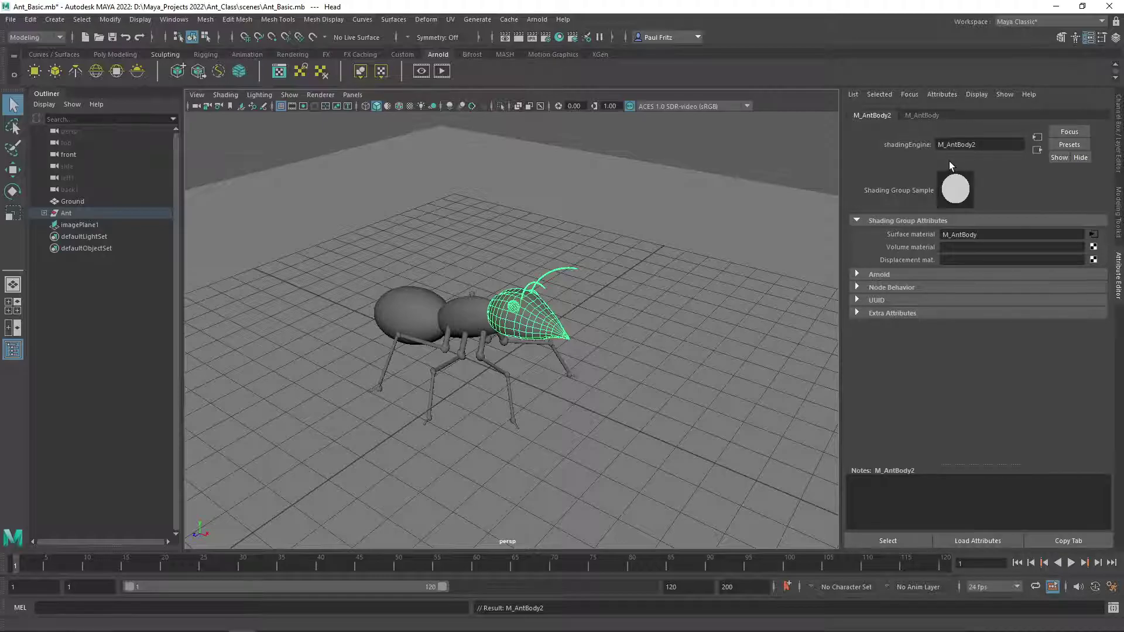
- Compare the attributes of the M_AntBody material with those of its M_AntBody2 shading group
left_click(924, 115)
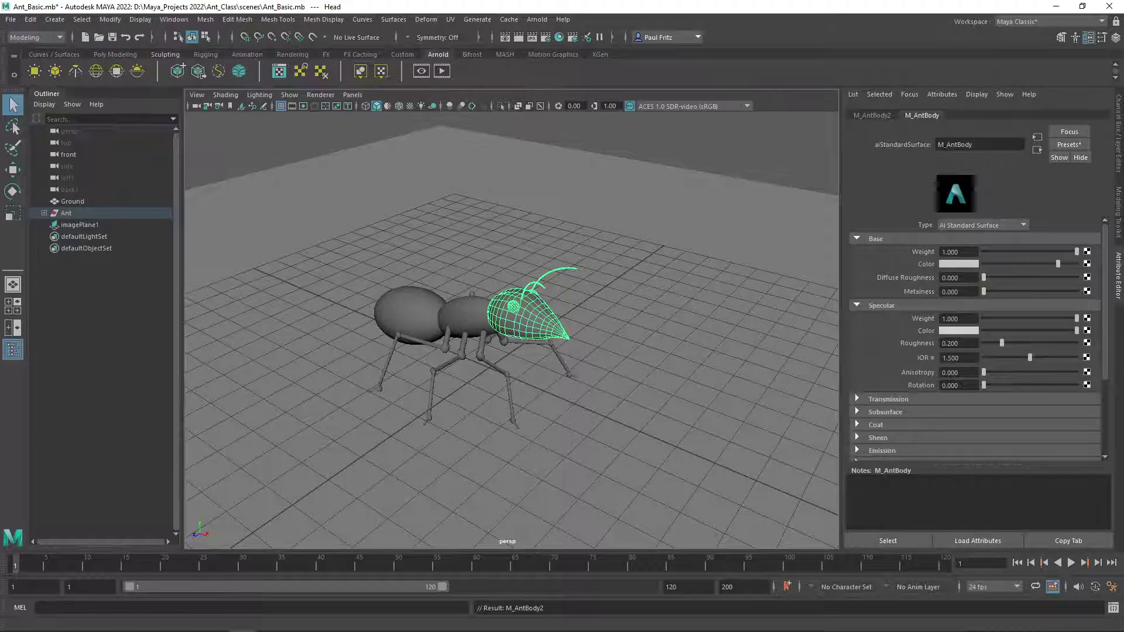
left_click(877, 116)
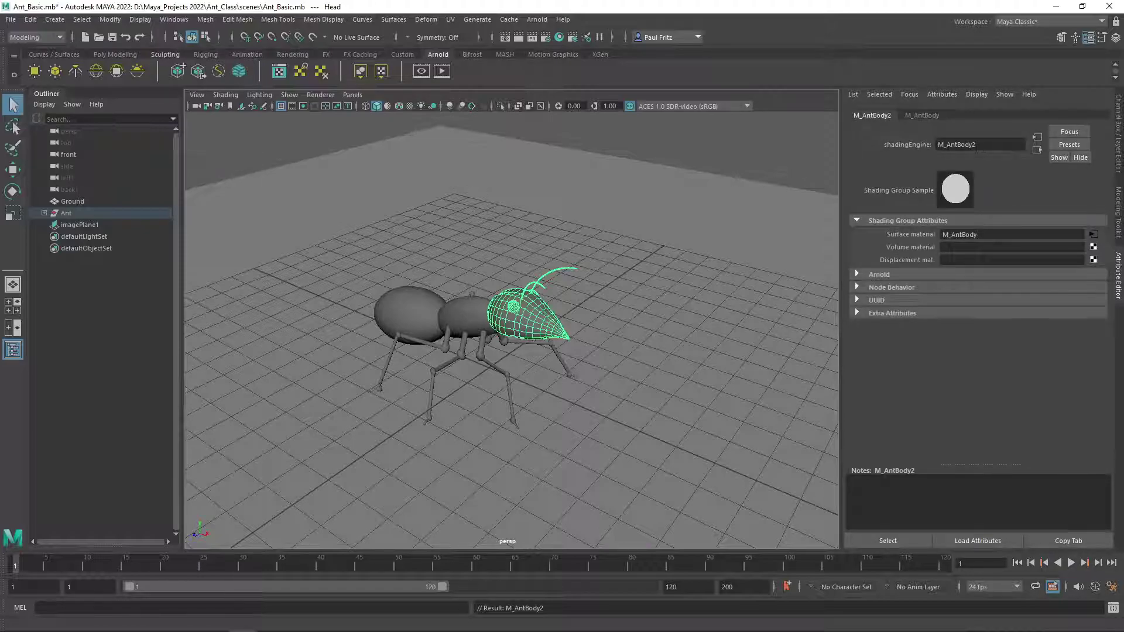
left_click(924, 116)
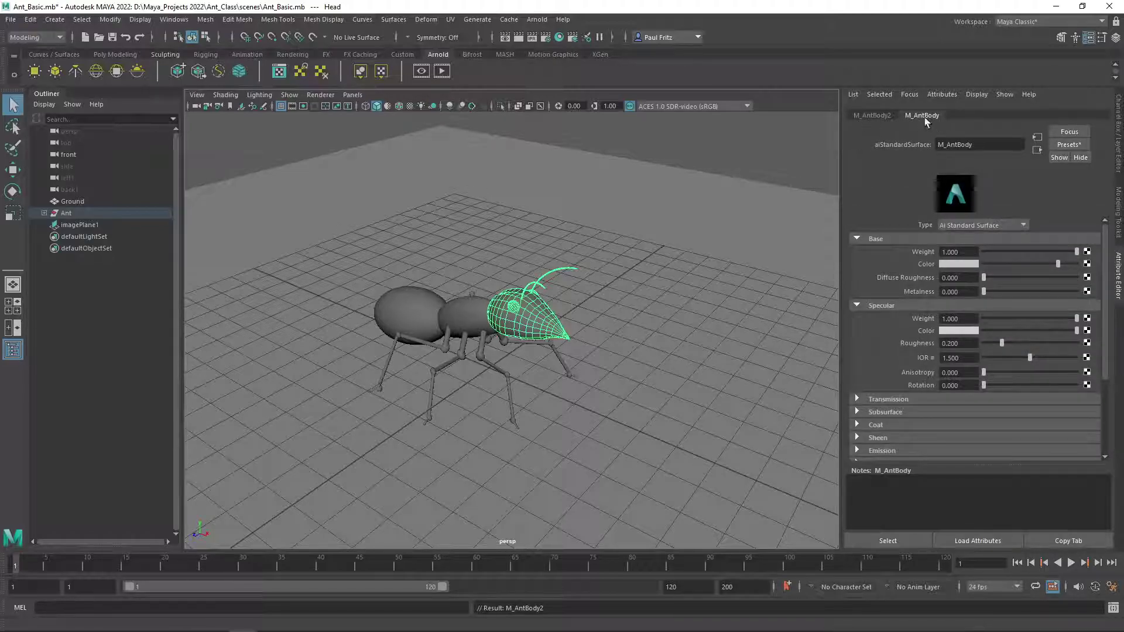
left_click(887, 115)
left_click(932, 116)
- Select the ant's right eye and expand the Ant and Head hierarchies to reveal its Eye_Rt node
scroll(682, 214, "down", 2)
scroll(683, 213, "up", 3)
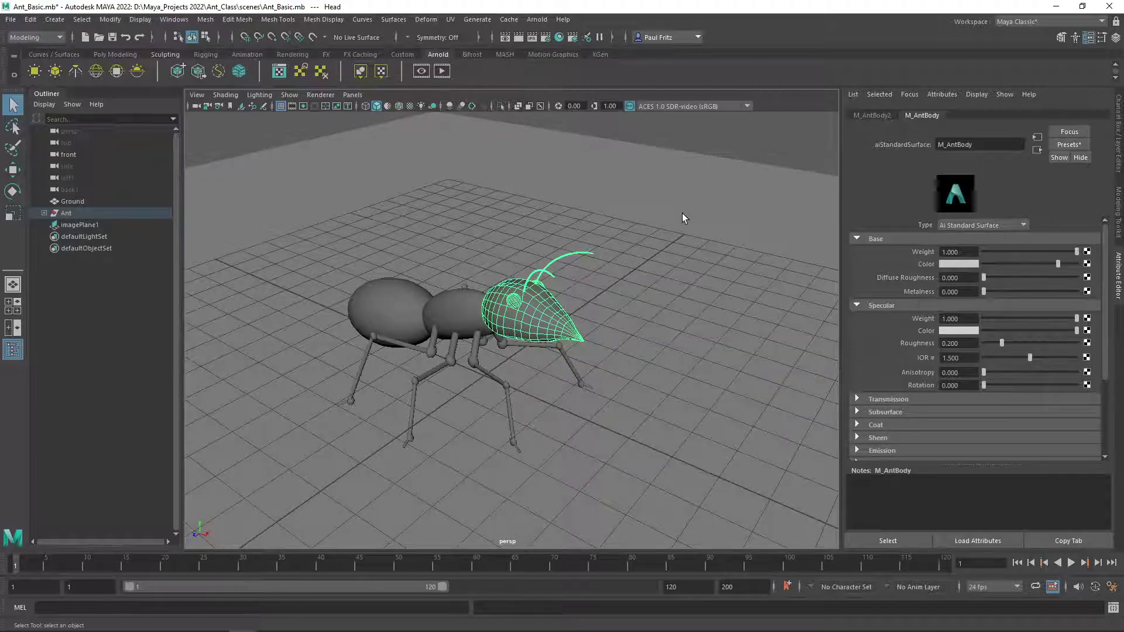
left_click_drag(683, 216, 602, 227, "alt")
middle_click_drag(602, 224, 672, 222, "alt")
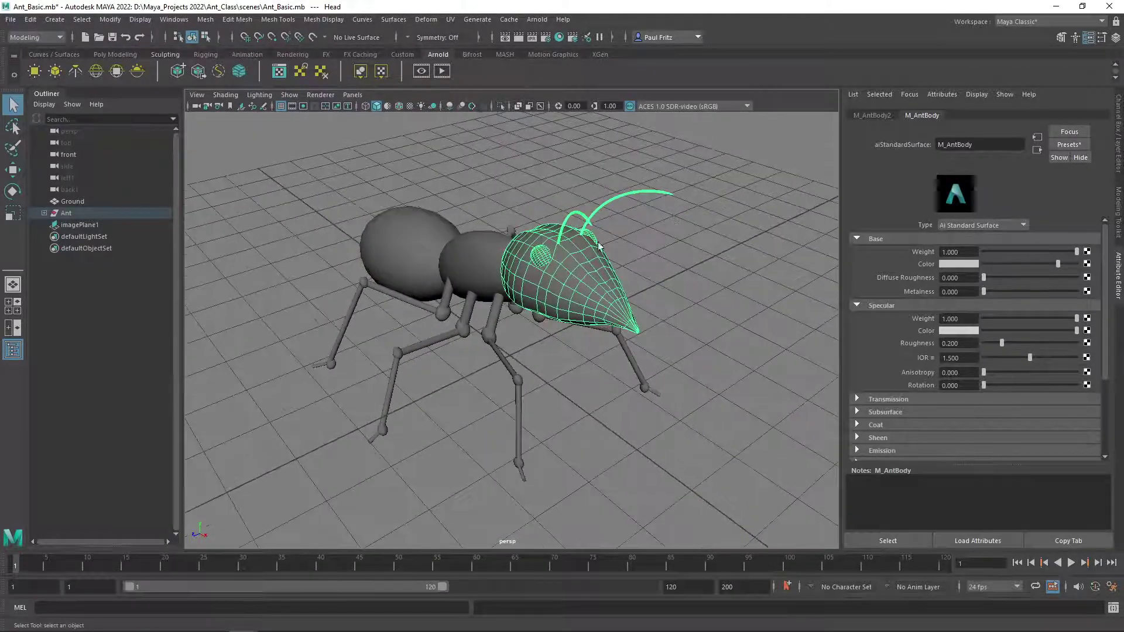
left_click(538, 258)
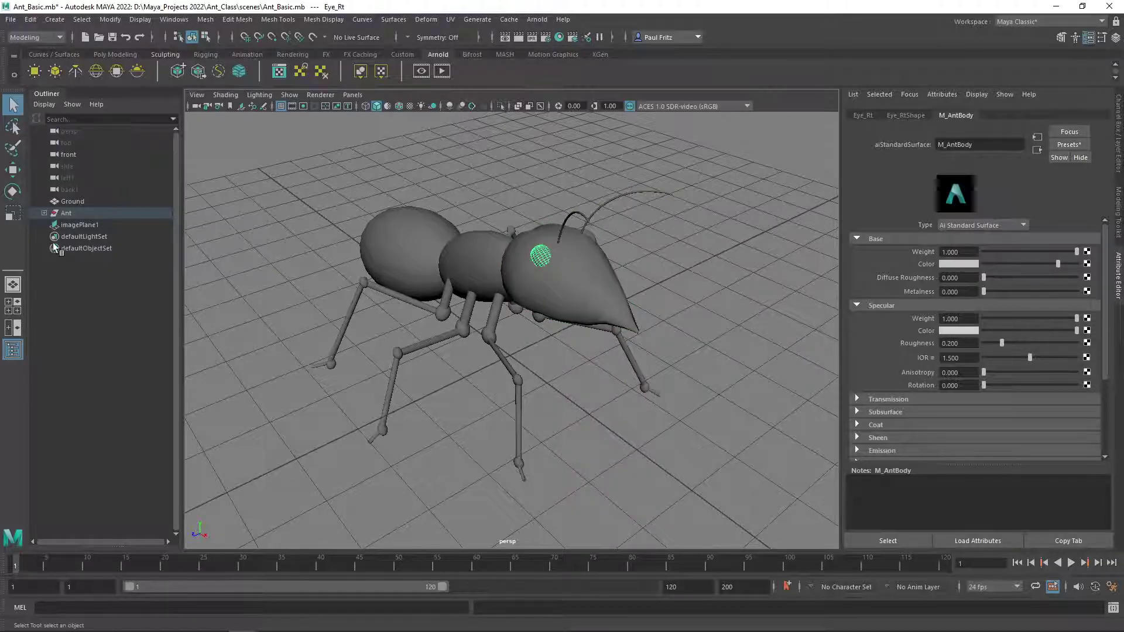
left_click(44, 213)
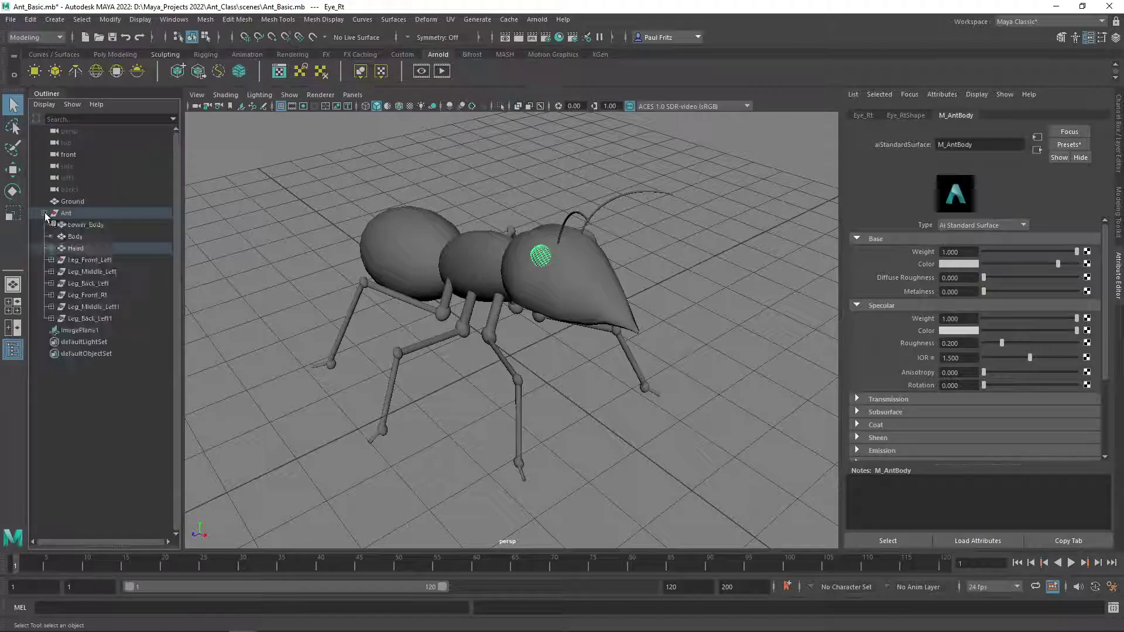
left_click(51, 249)
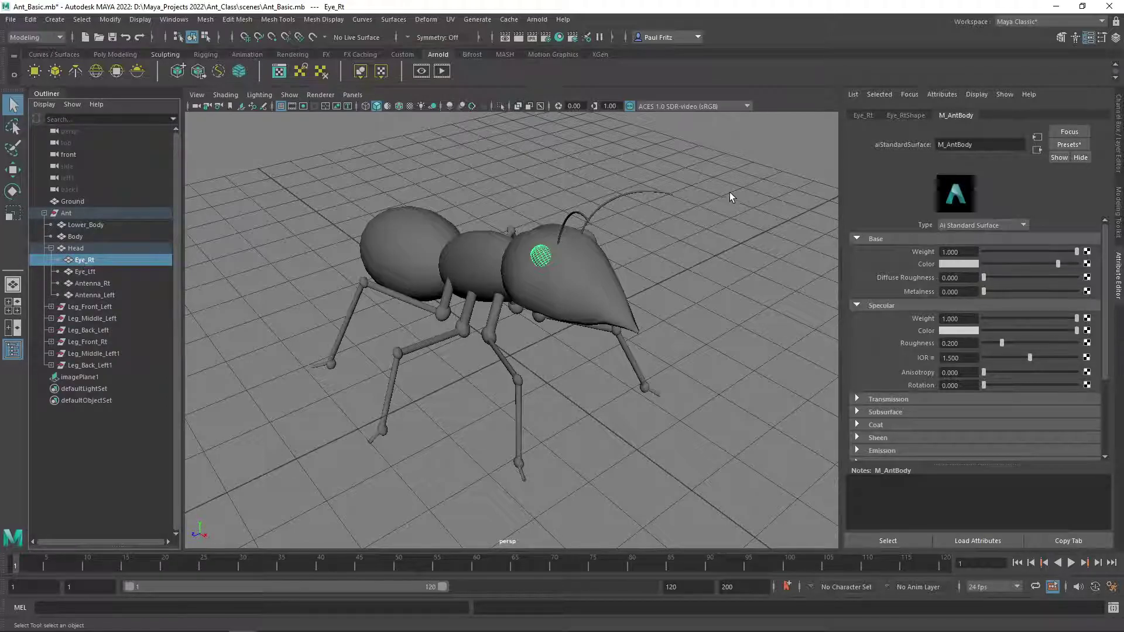
- Assign a new Arnold aiStandardSurface material to the ant's selected right eye
left_click_drag(719, 205, 643, 209, "alt")
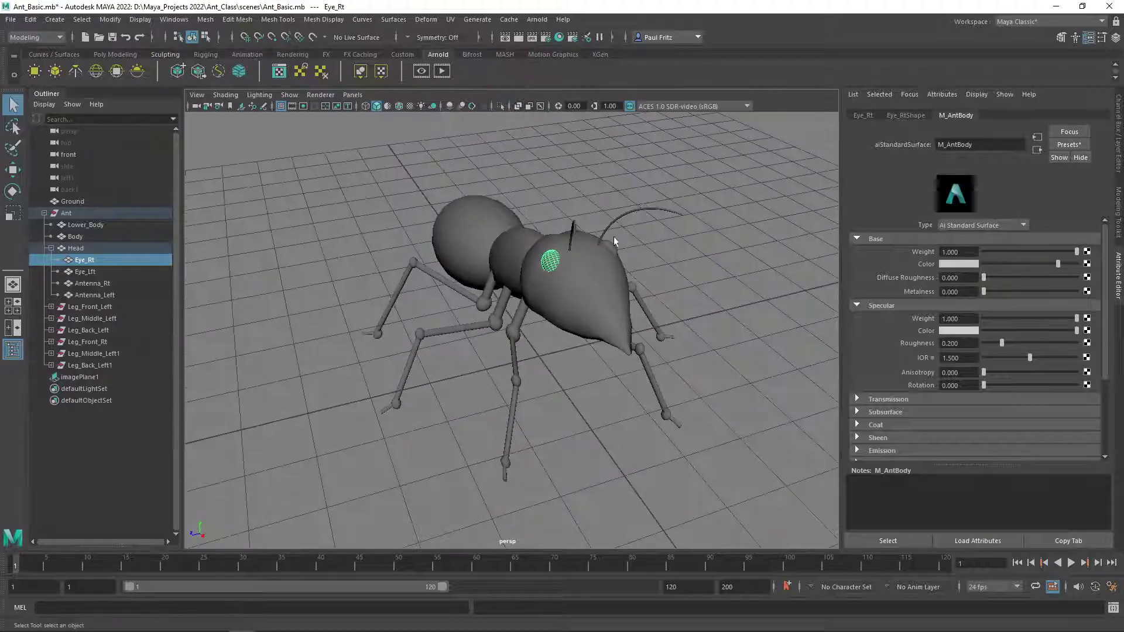
right_click(548, 180)
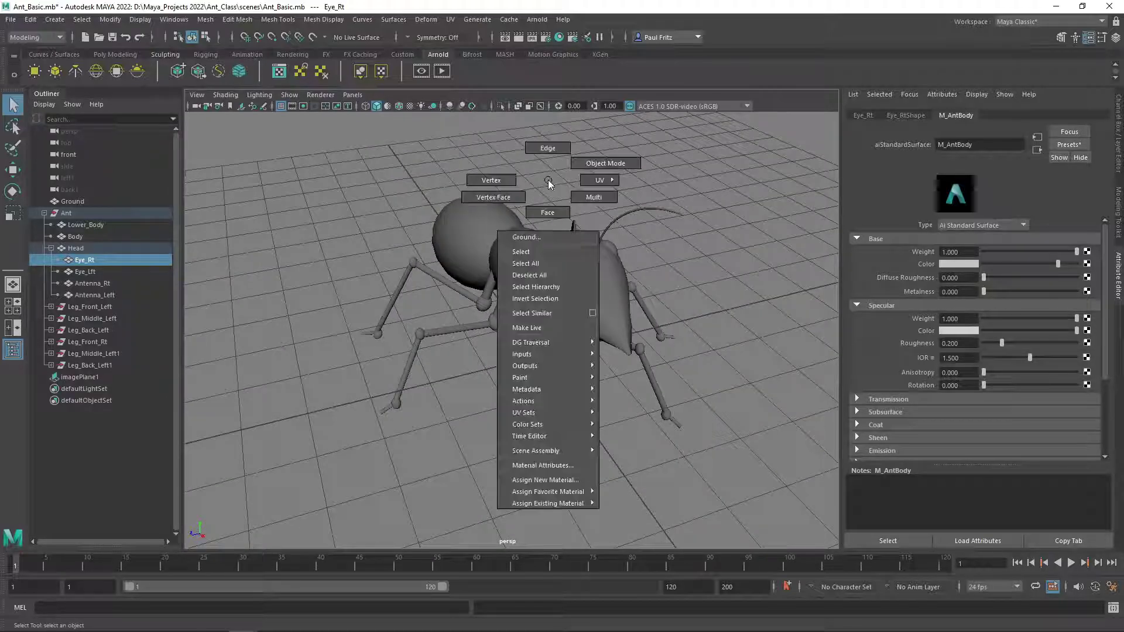
left_click(569, 480)
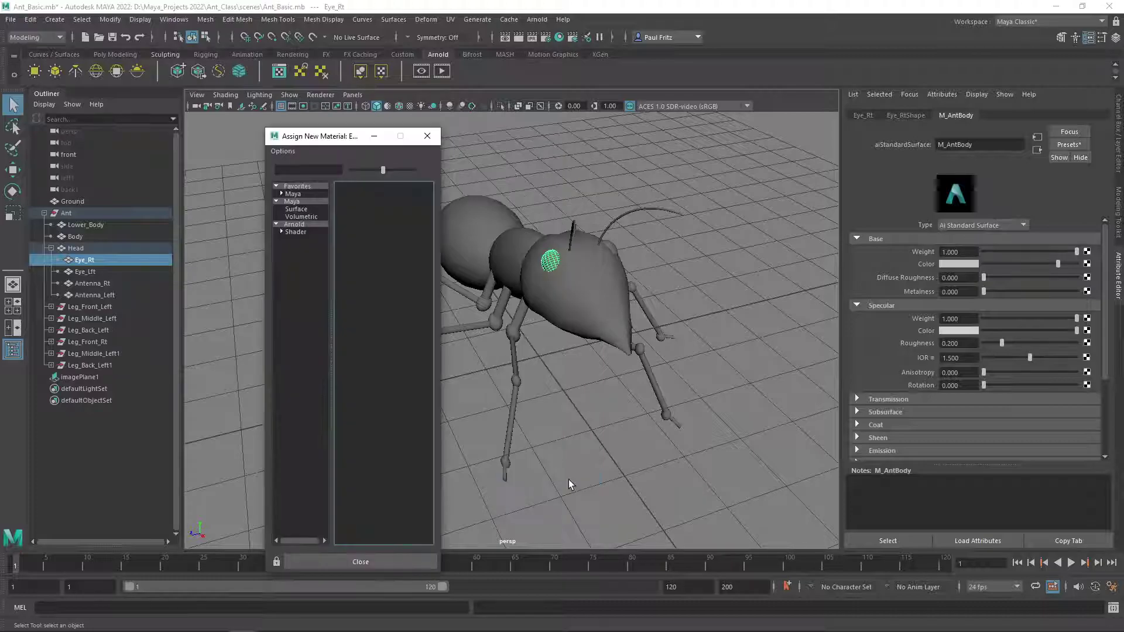
left_click(308, 224)
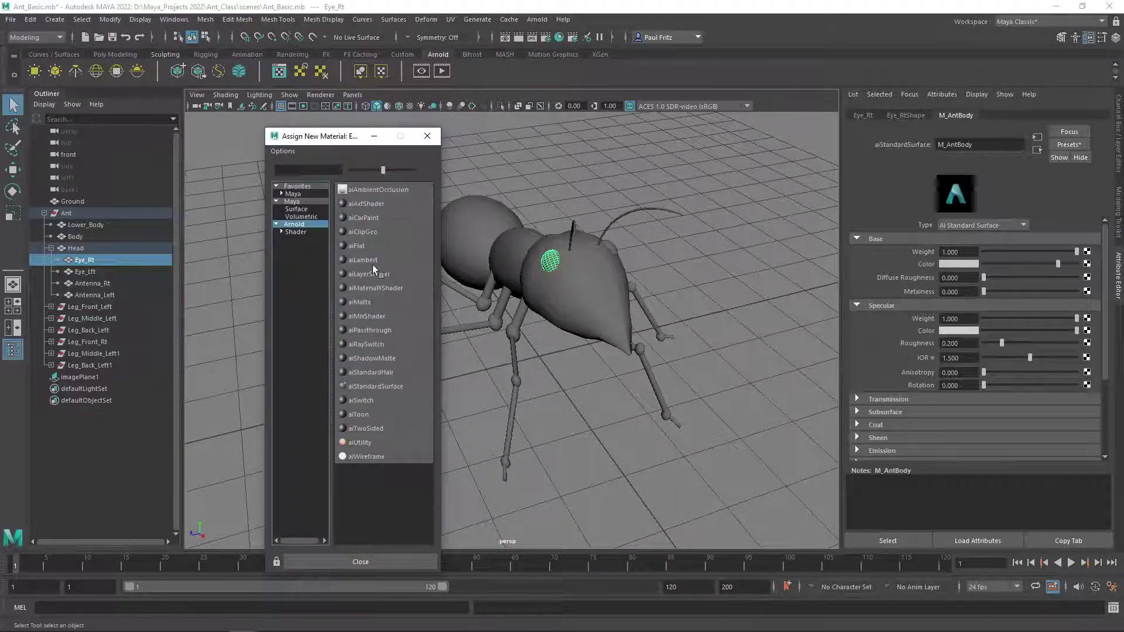
left_click(377, 384)
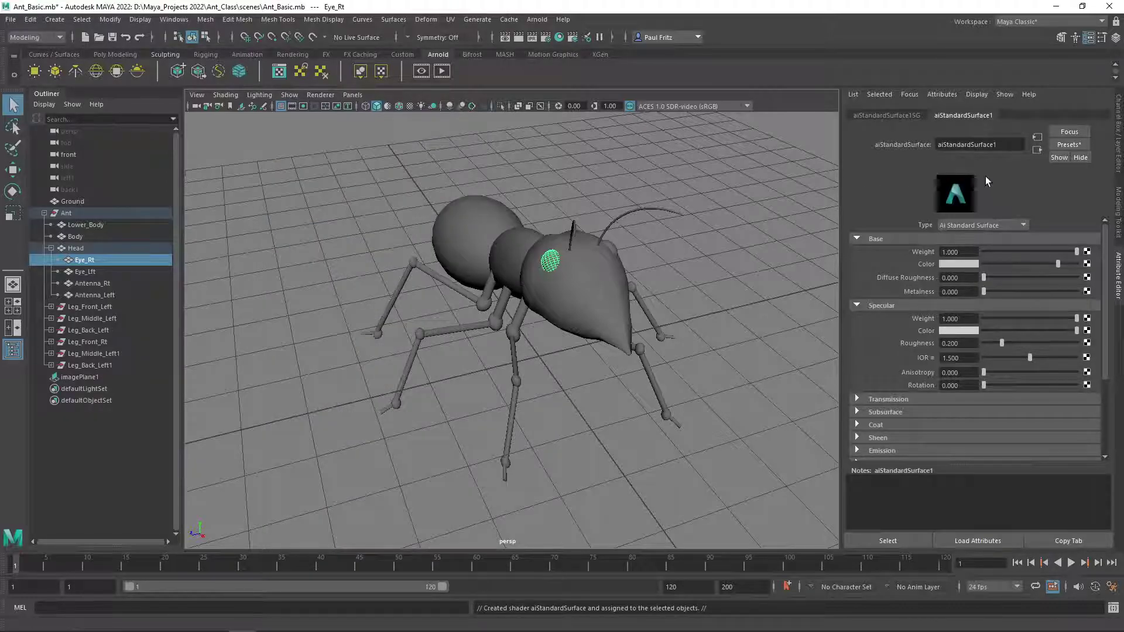
- Rename the right eye's new aiStandardSurface material M_Eyes
left_click_drag(1008, 145, 906, 151)
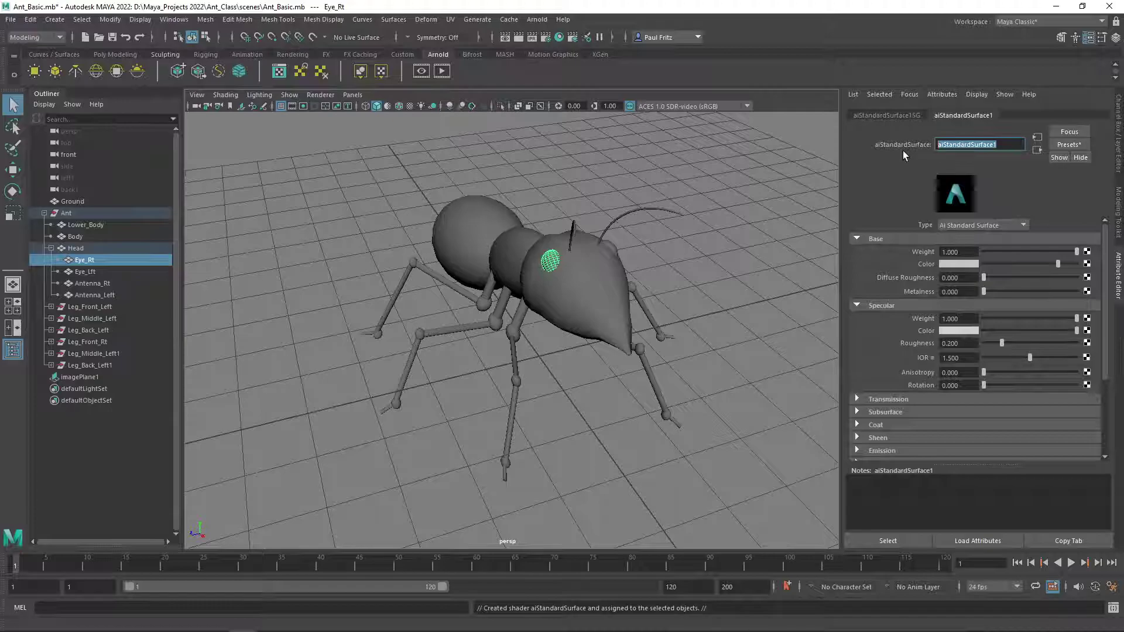
type("M_")
type("Eyue")
type("s")
key("BackSpace")
key("BackSpace")
key("BackSpace")
type("es")
key("Return")
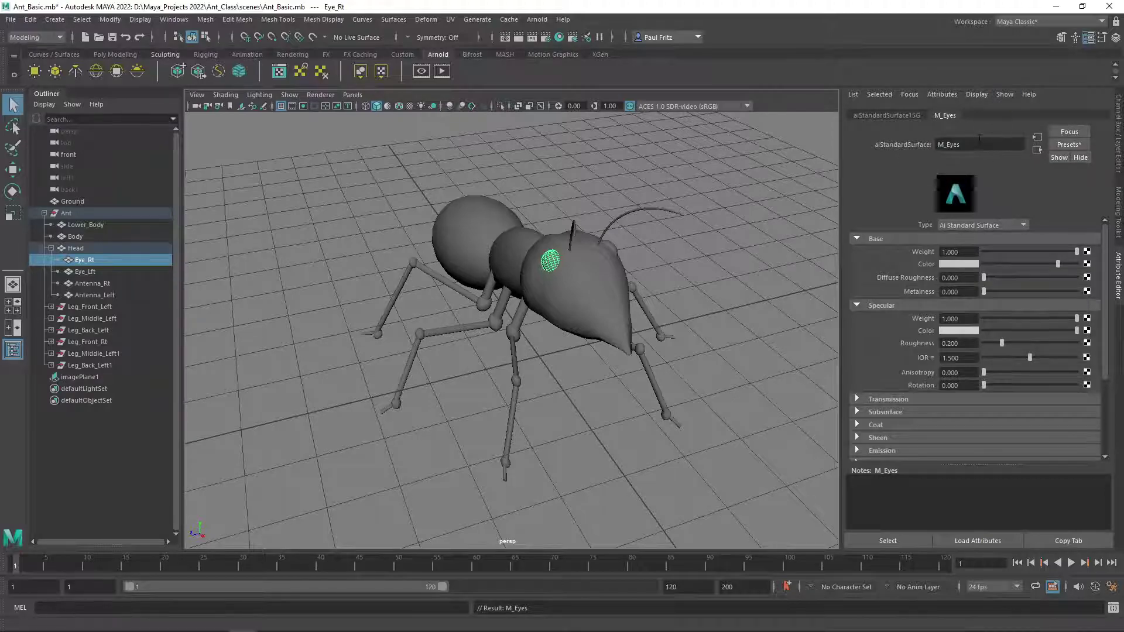
- Copy the material name M_Eyes and use it to rename the connected shading group
left_click_drag(980, 144, 920, 148)
key("ctrl+c")
left_click(893, 117)
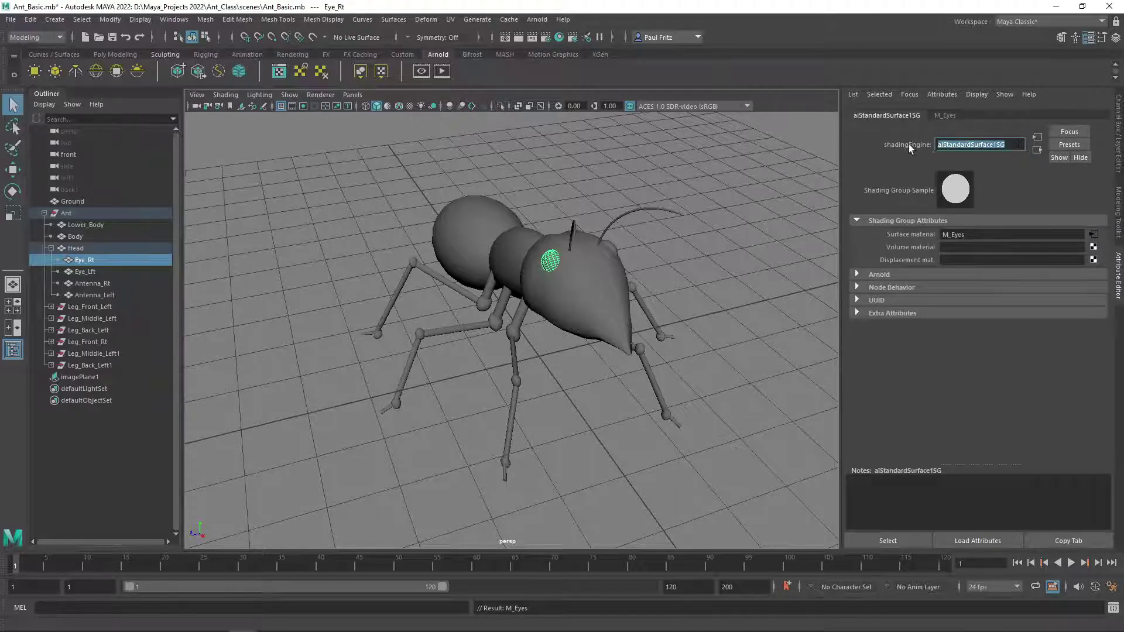
key("ctrl+v")
key("Return")
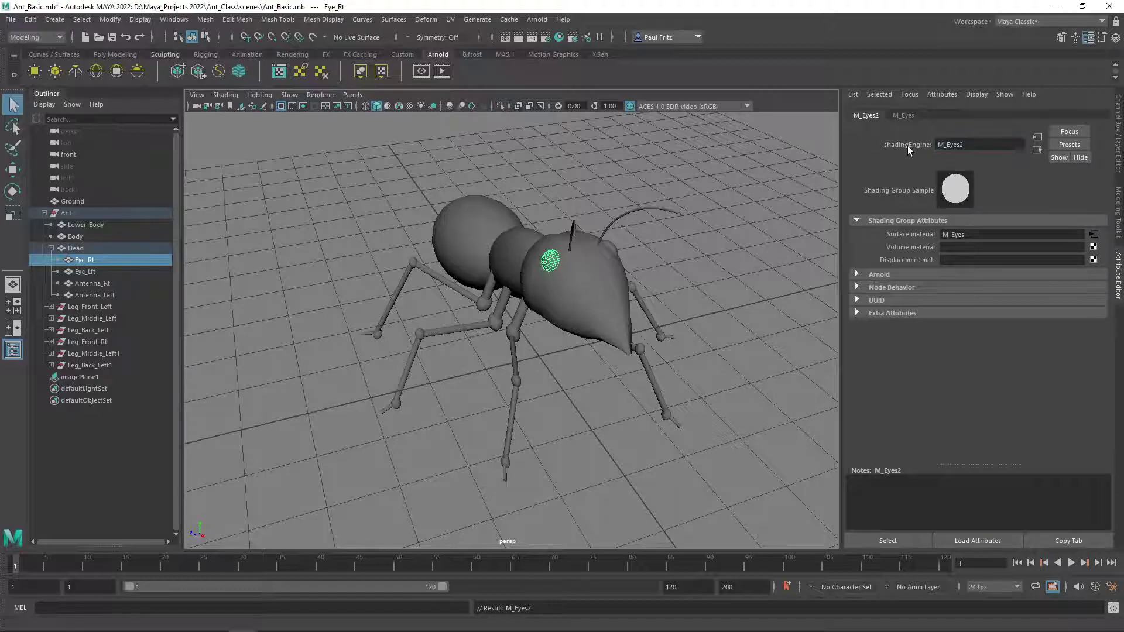
left_click(897, 117)
left_click(870, 117)
- Assign the existing M_Eyes material to the ant's left eye, Eye_Lft, and check the material on both eyes
left_click_drag(586, 270, 652, 280, "alt")
left_click(629, 285)
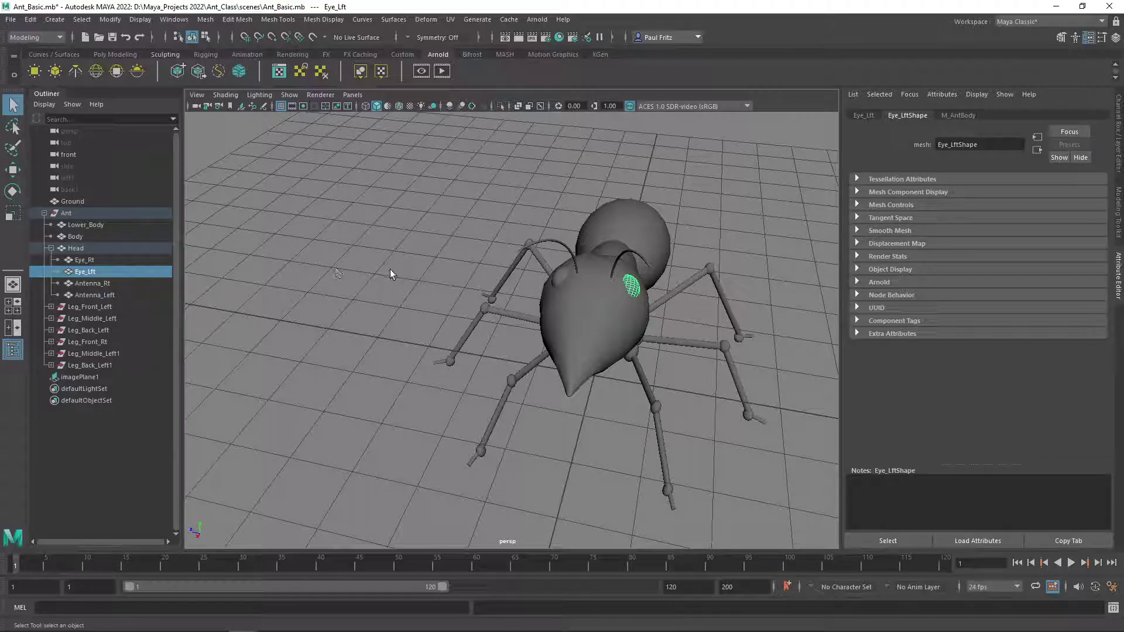
left_click(78, 273)
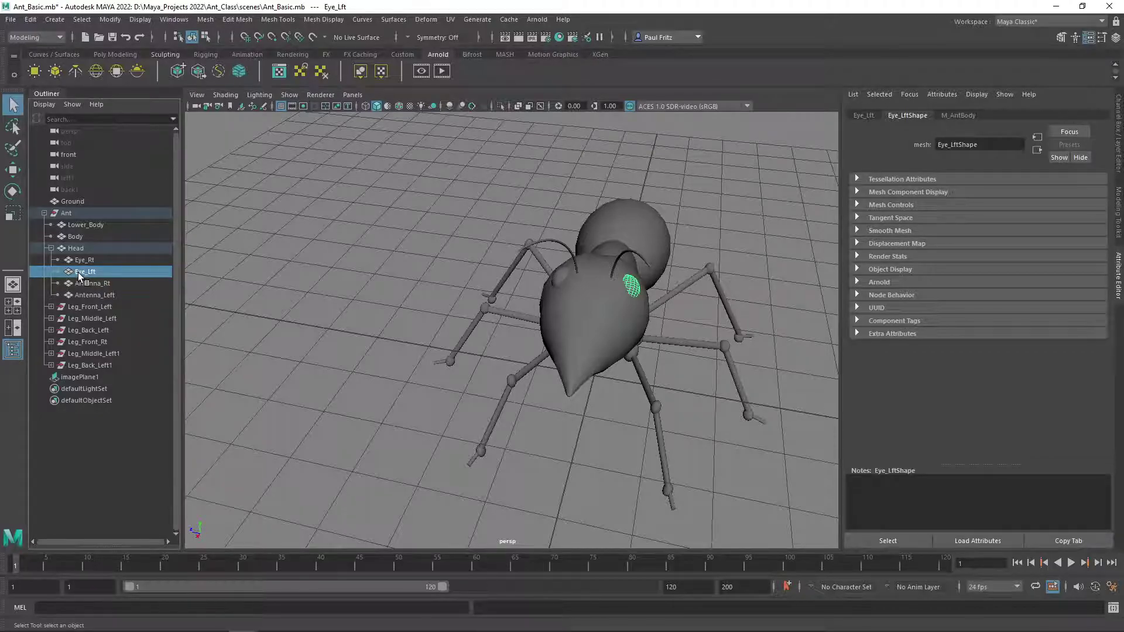
right_click(436, 195)
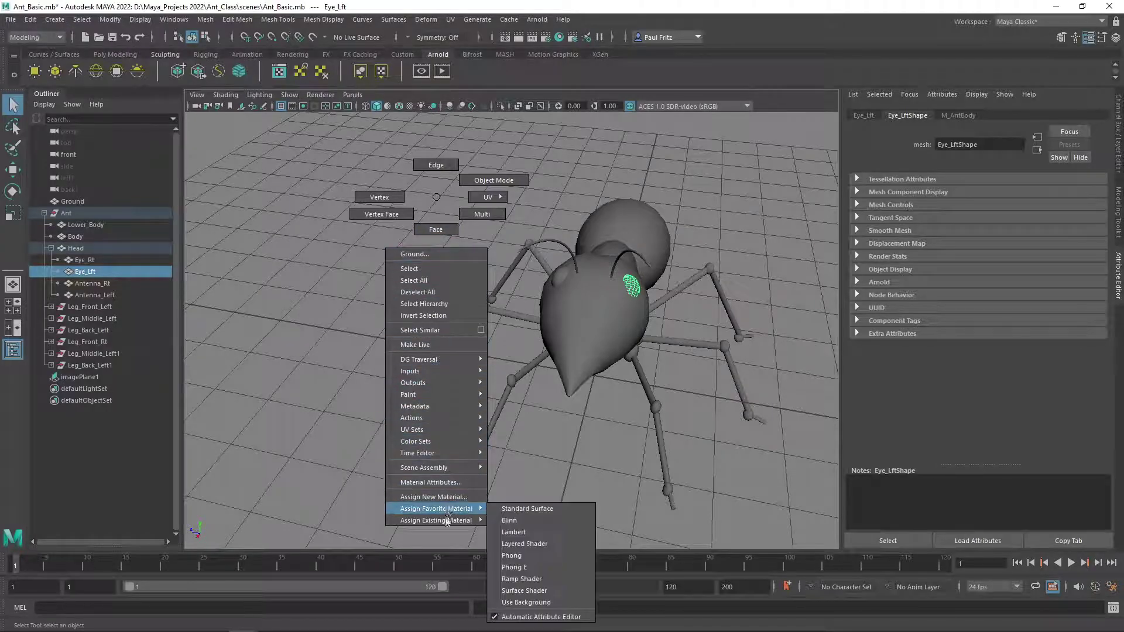
mouse_move(439, 520)
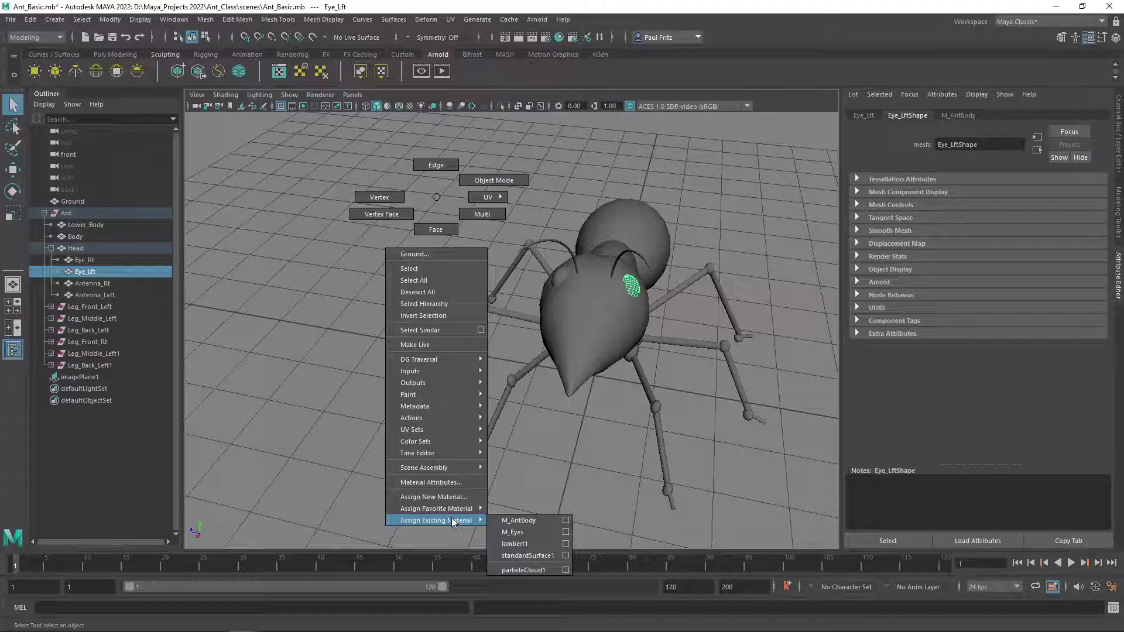
left_click(513, 532)
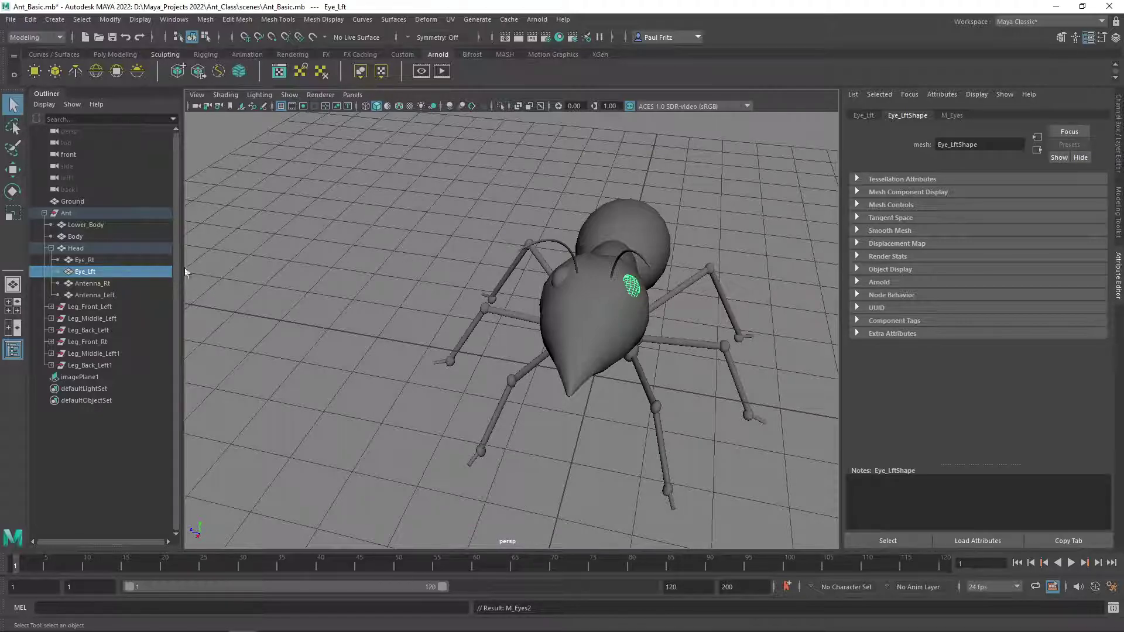
left_click(122, 260)
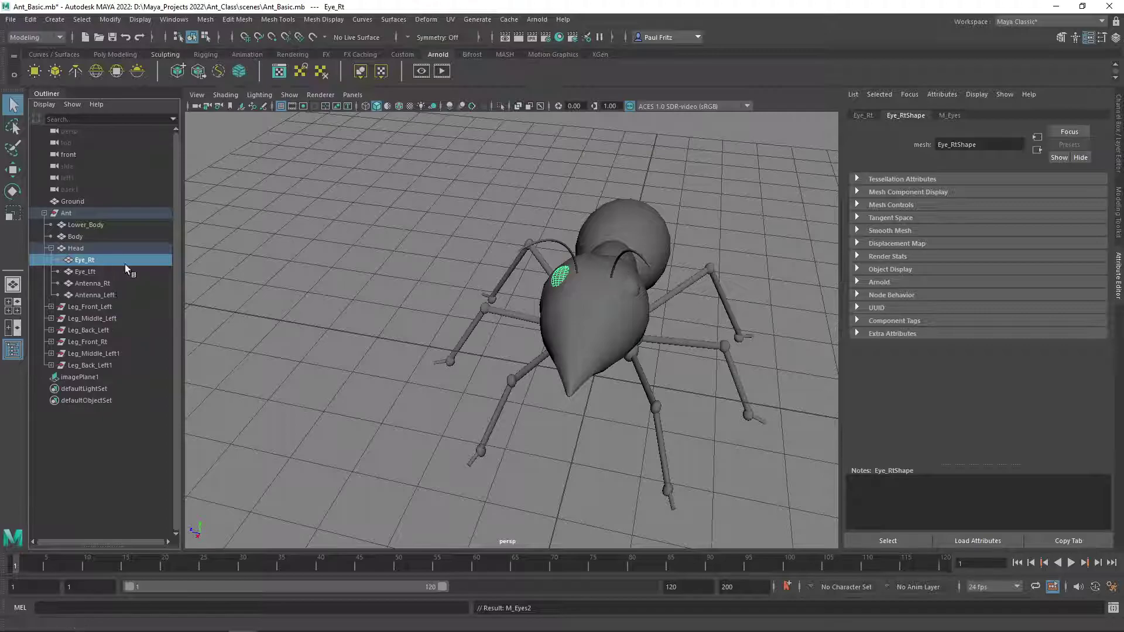
left_click(111, 272)
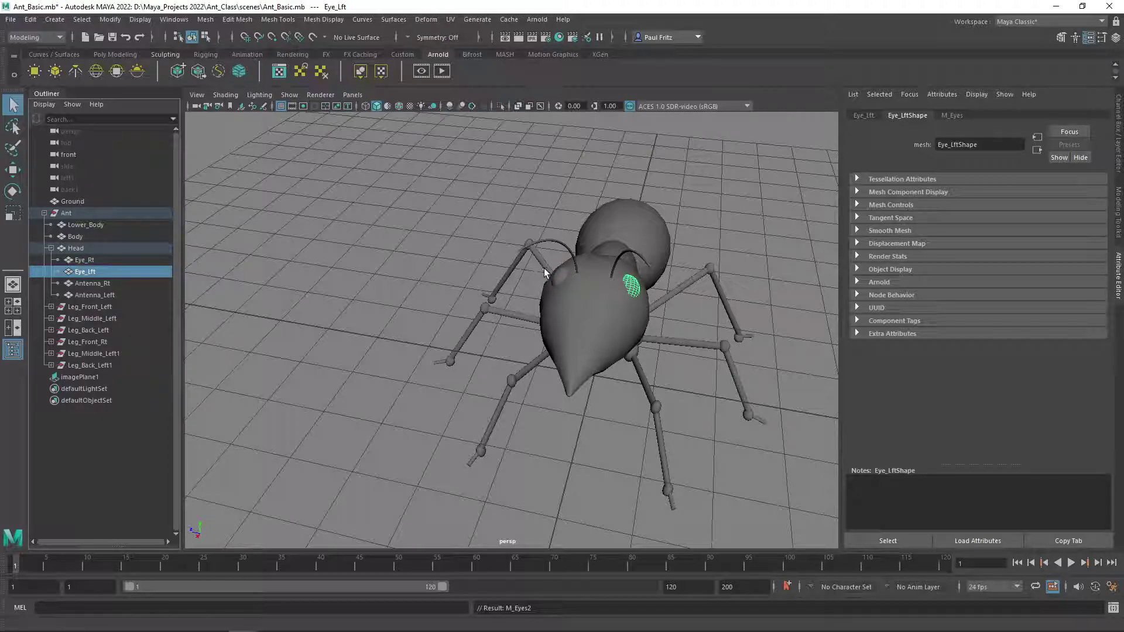
- Select the Ground plane and assign it a new Arnold aiStandardSurface material
scroll(525, 251, "down", 5)
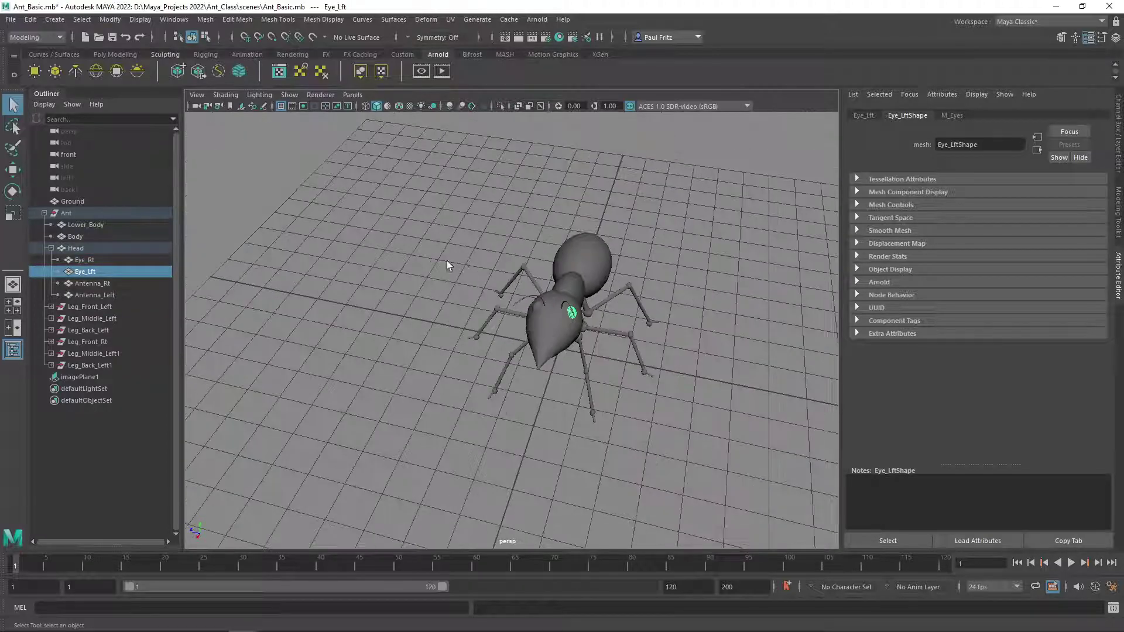
left_click_drag(448, 261, 552, 263, "alt")
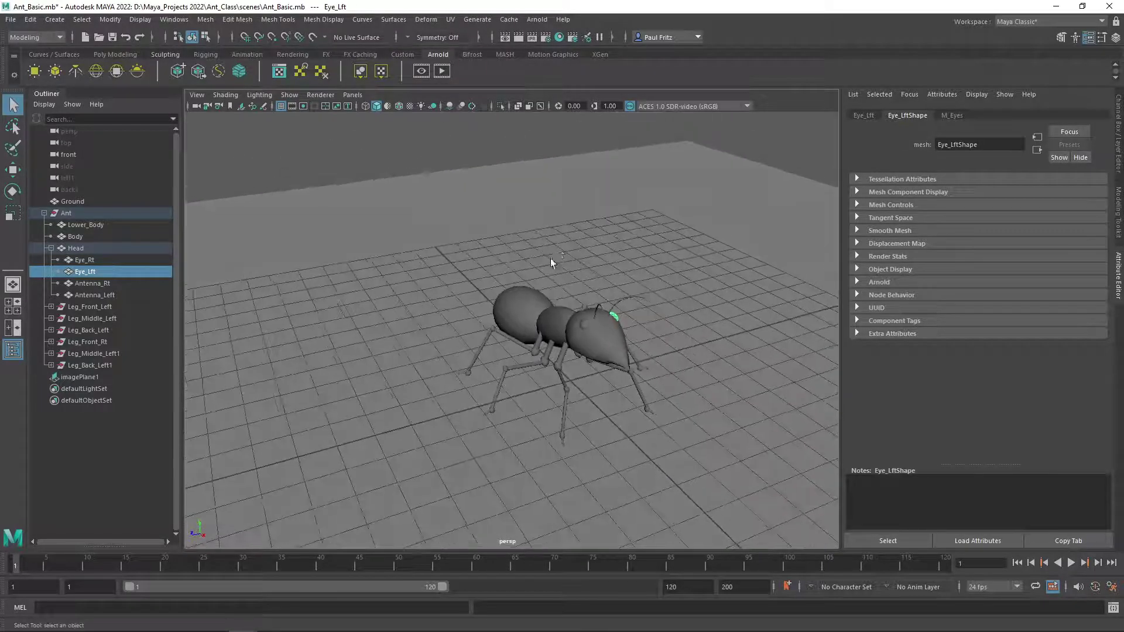
left_click(618, 180)
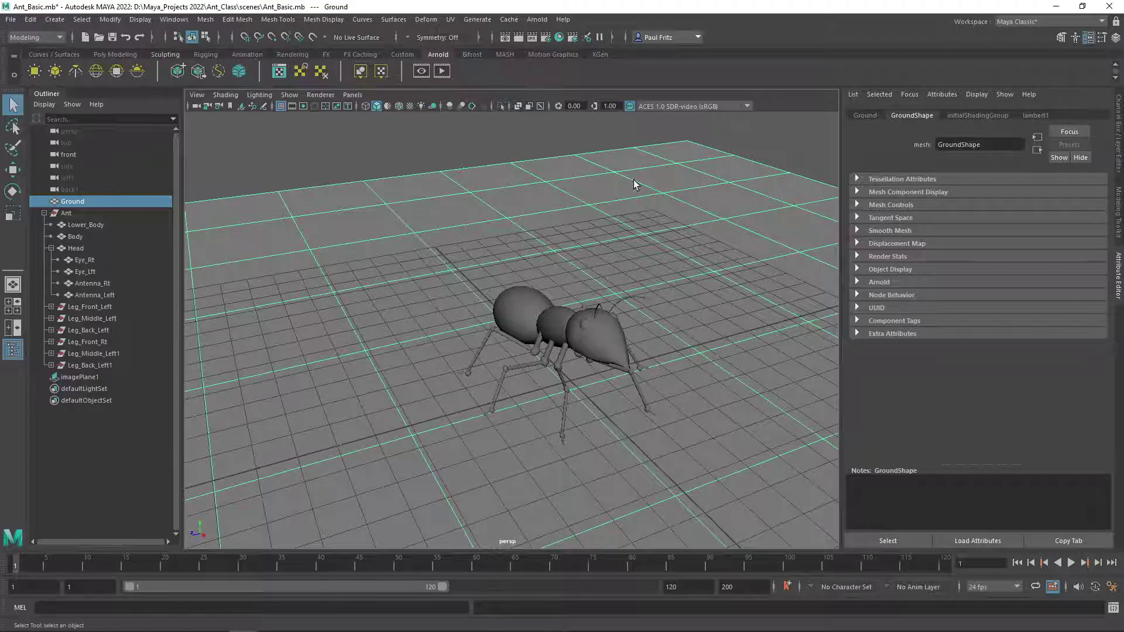
right_click_drag(627, 177, 637, 478)
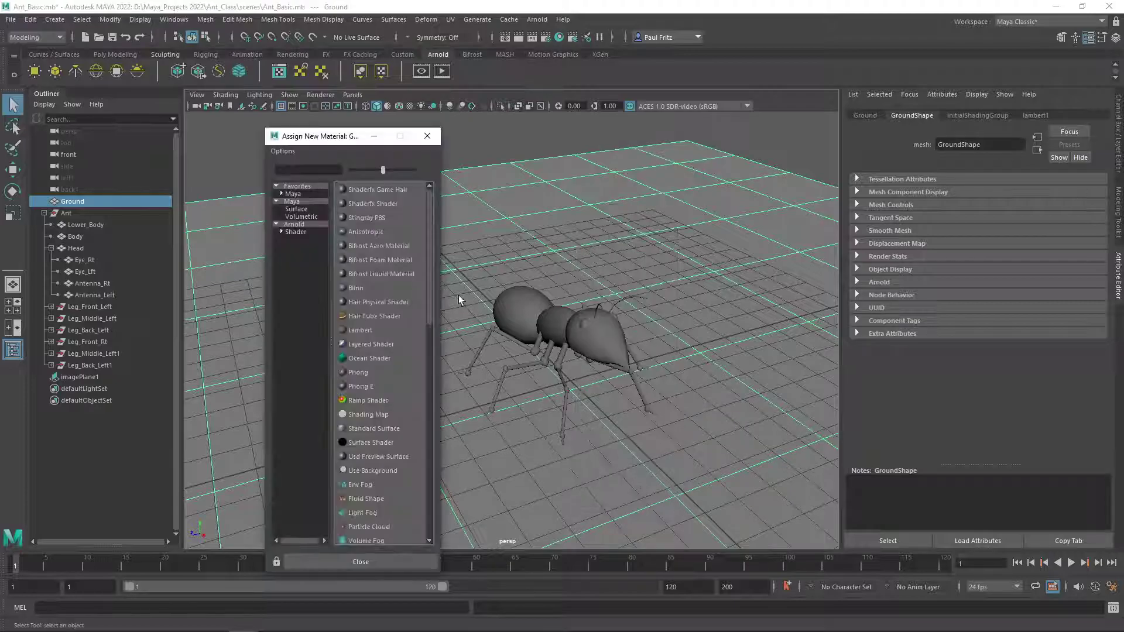
left_click(294, 224)
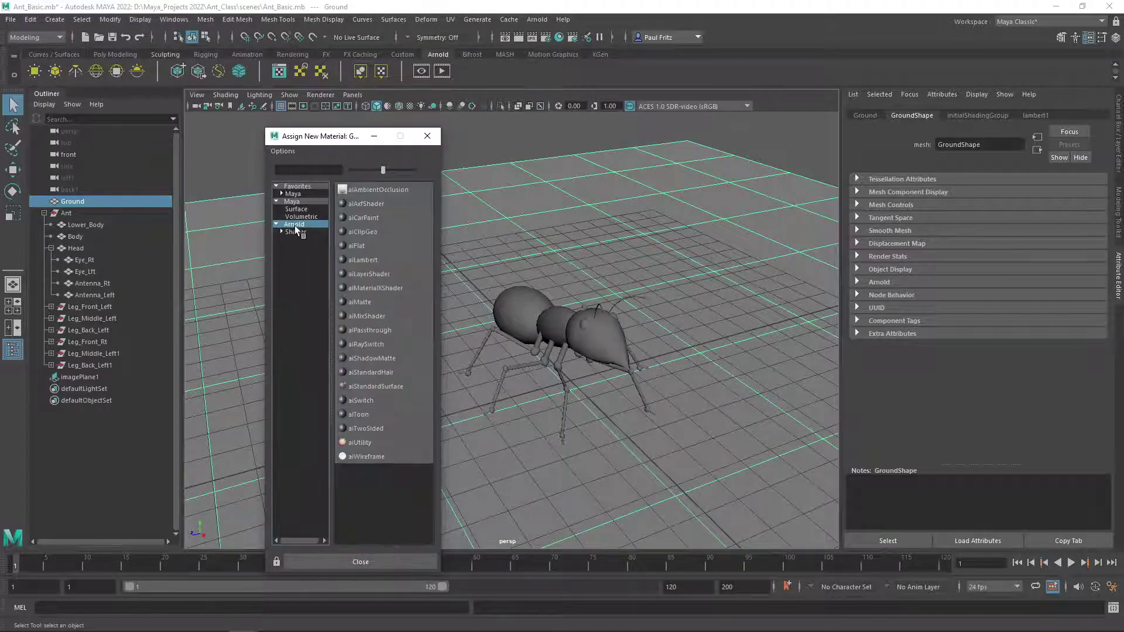
left_click(374, 384)
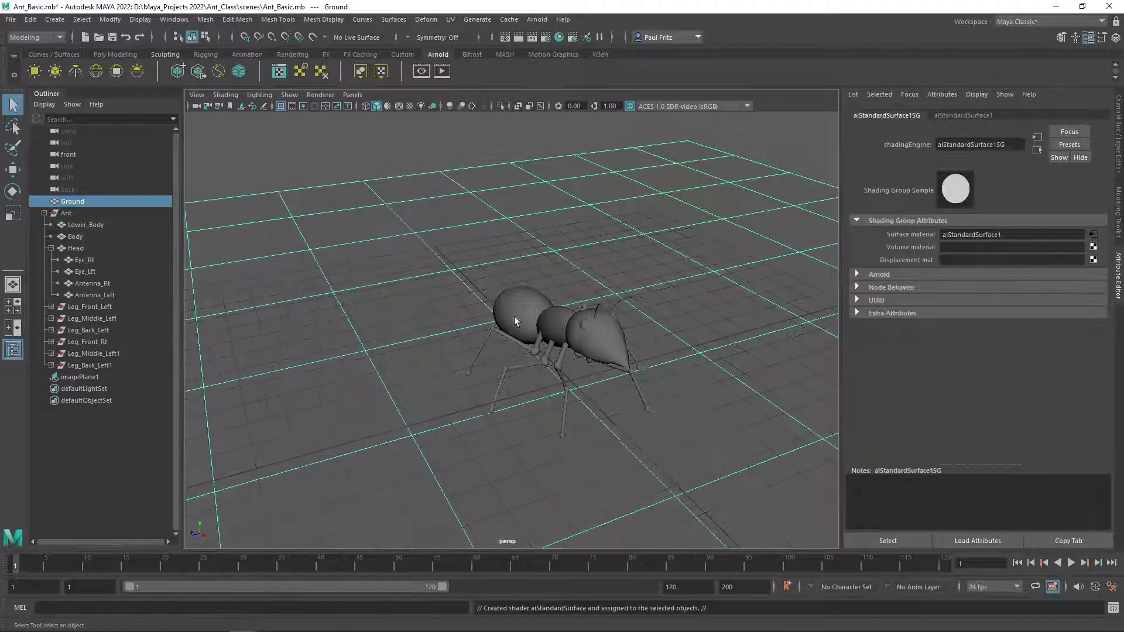
- Rename the Ground plane's new aiStandardSurface material M_Ground1
left_click(963, 116)
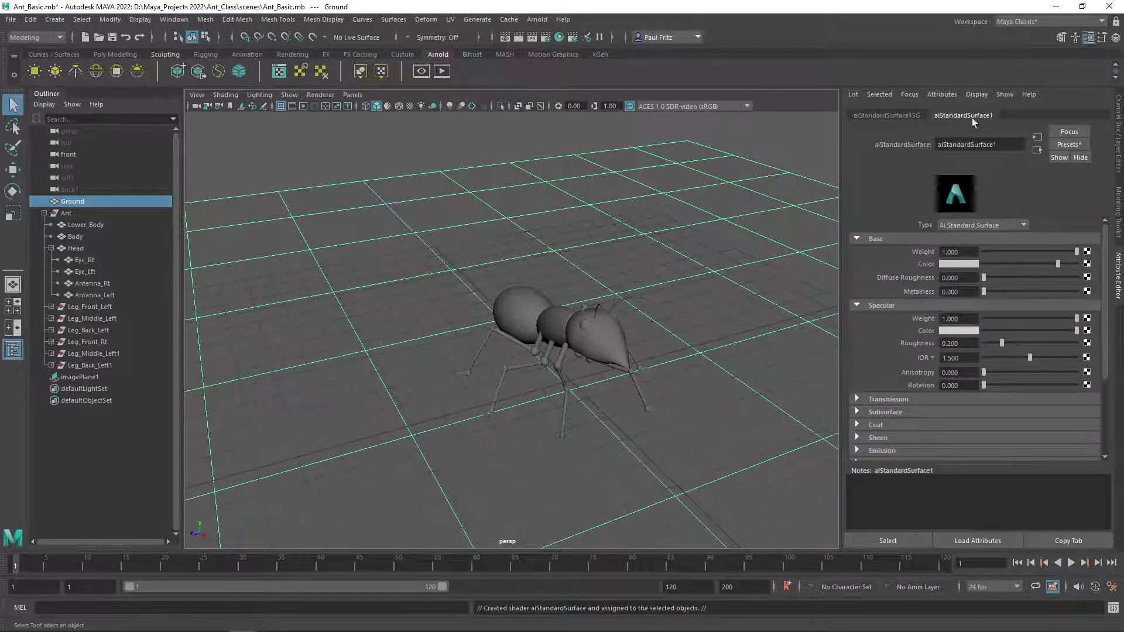
double_click(940, 145)
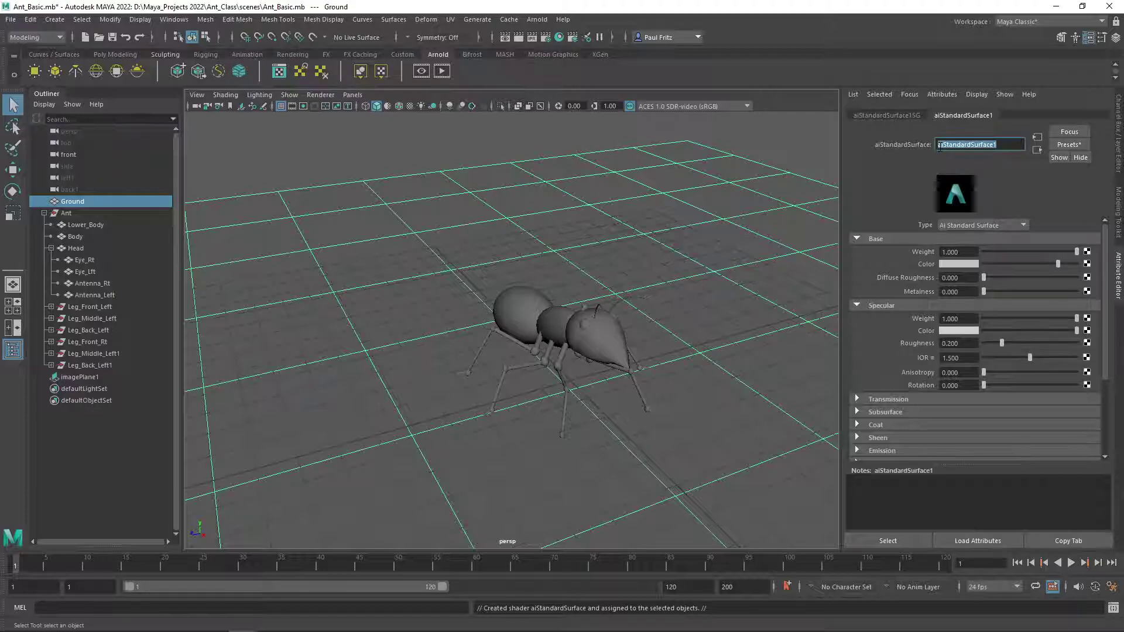
type("M_Ground1")
key("Return")
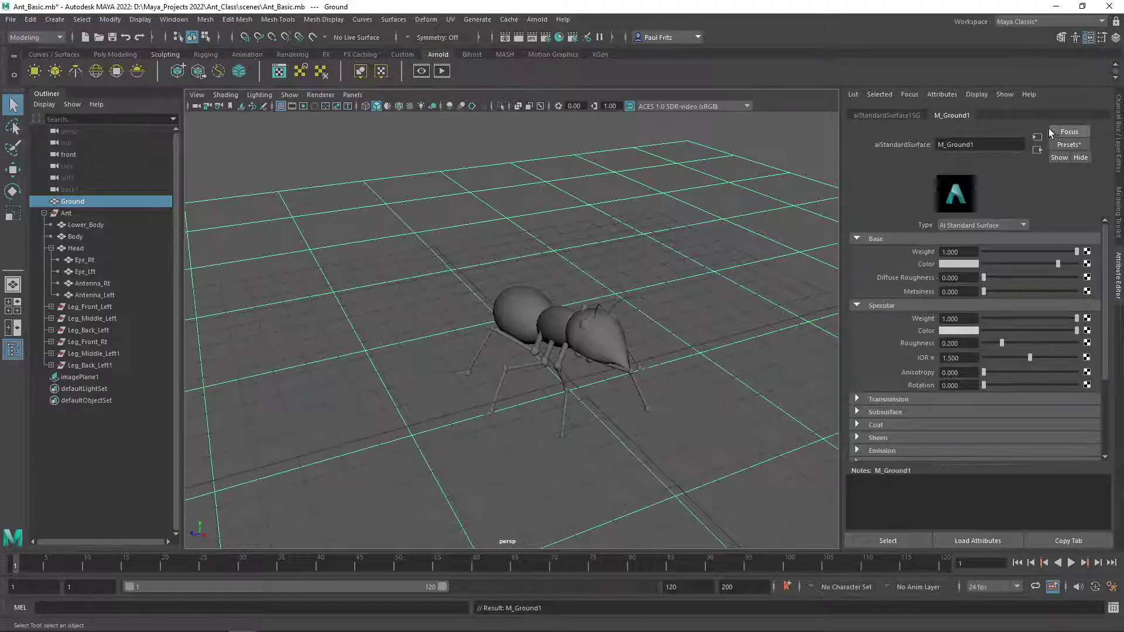
- Copy the material name M_Ground1 and use it to rename the Ground material's shading group
left_click(994, 144)
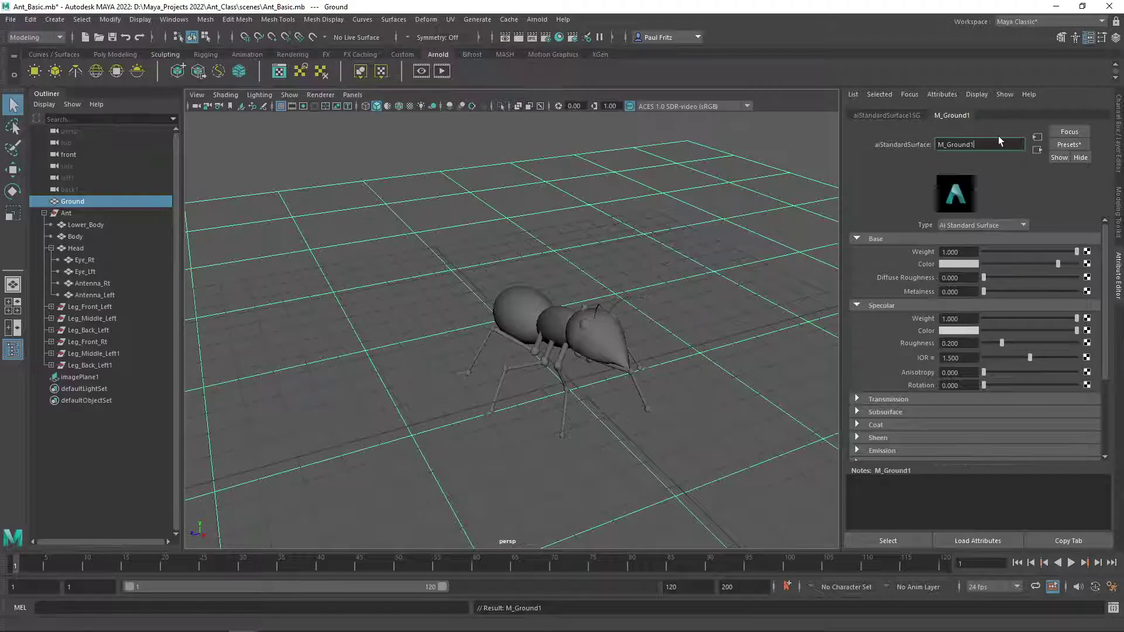
left_click_drag(998, 144, 930, 146)
key("ctrl+c")
left_click(986, 145)
left_click(889, 115)
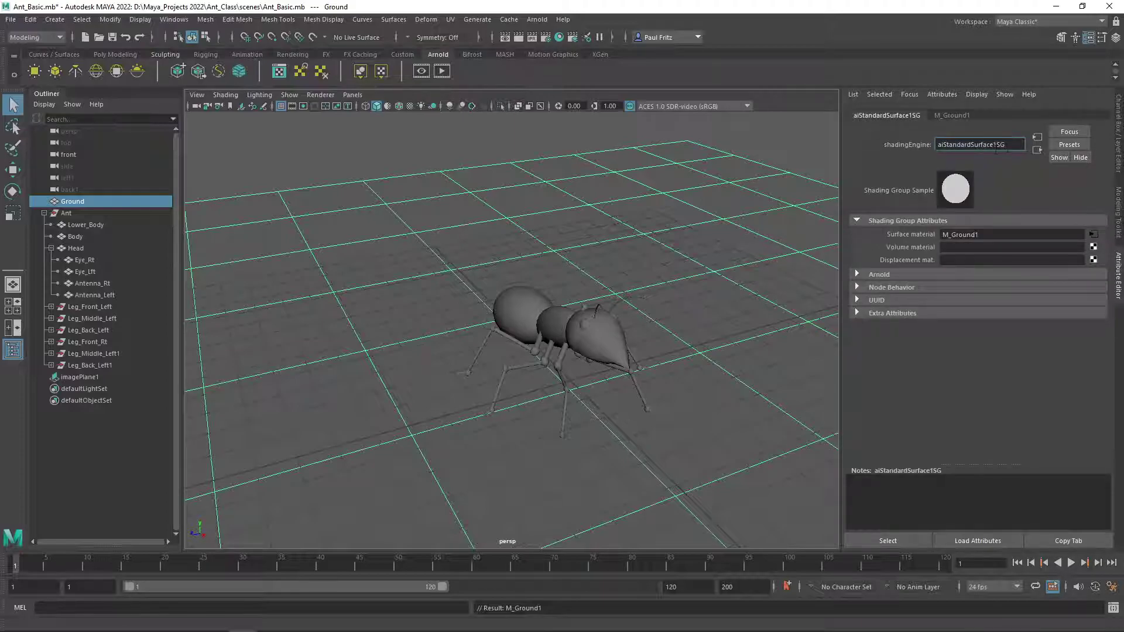
left_click_drag(1009, 143, 929, 138)
key("ctrl+v")
key("Return")
- Examine the attribute sections of the M_Ground1 material, from Base and Specular down to Extra Attributes
left_click(915, 116)
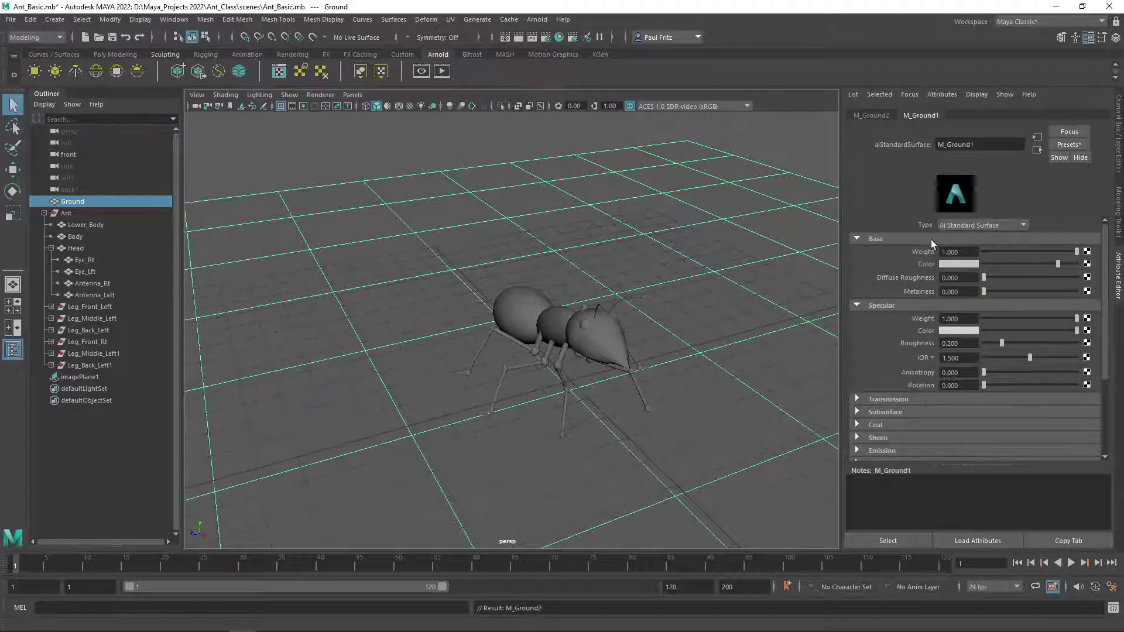
scroll(899, 355, "down", 4)
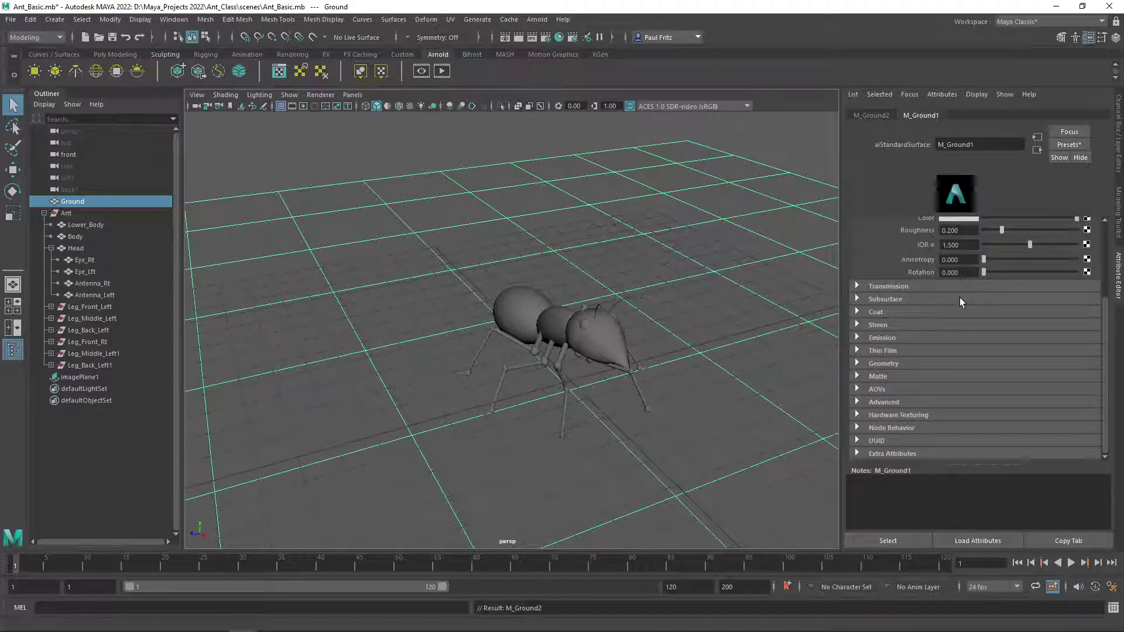
scroll(960, 297, "up", 4)
scroll(934, 261, "down", 3)
scroll(932, 268, "down", 1)
scroll(916, 269, "up", 3)
scroll(914, 261, "down", 3)
- Open the Hypershade and reposition its window so all of its panes fit on screen
left_click(557, 37)
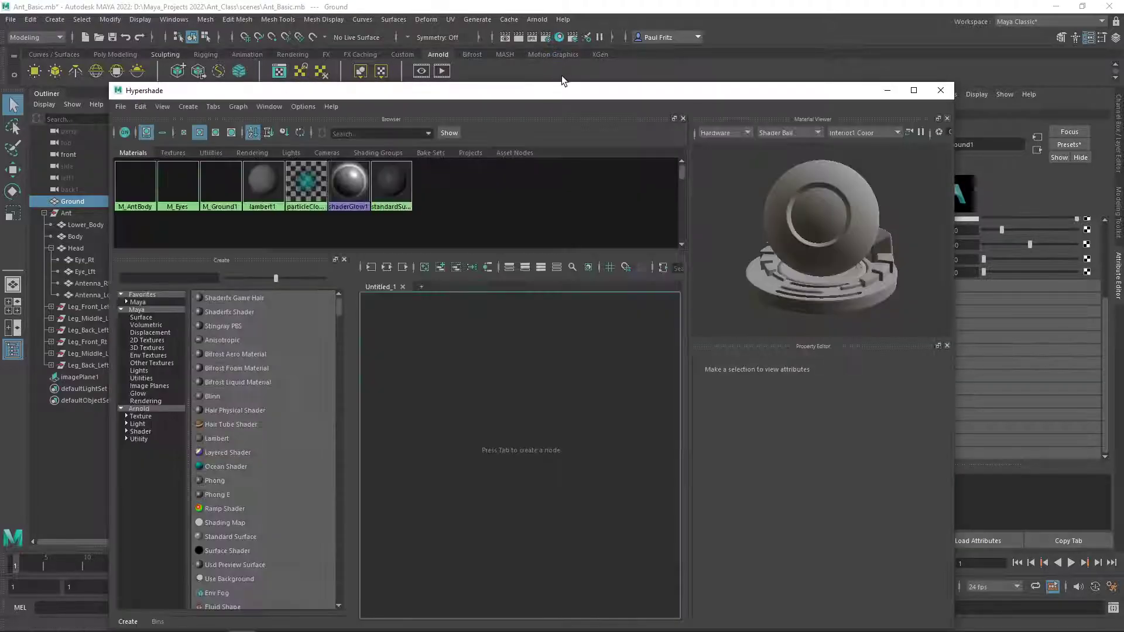
left_click_drag(558, 91, 561, 30)
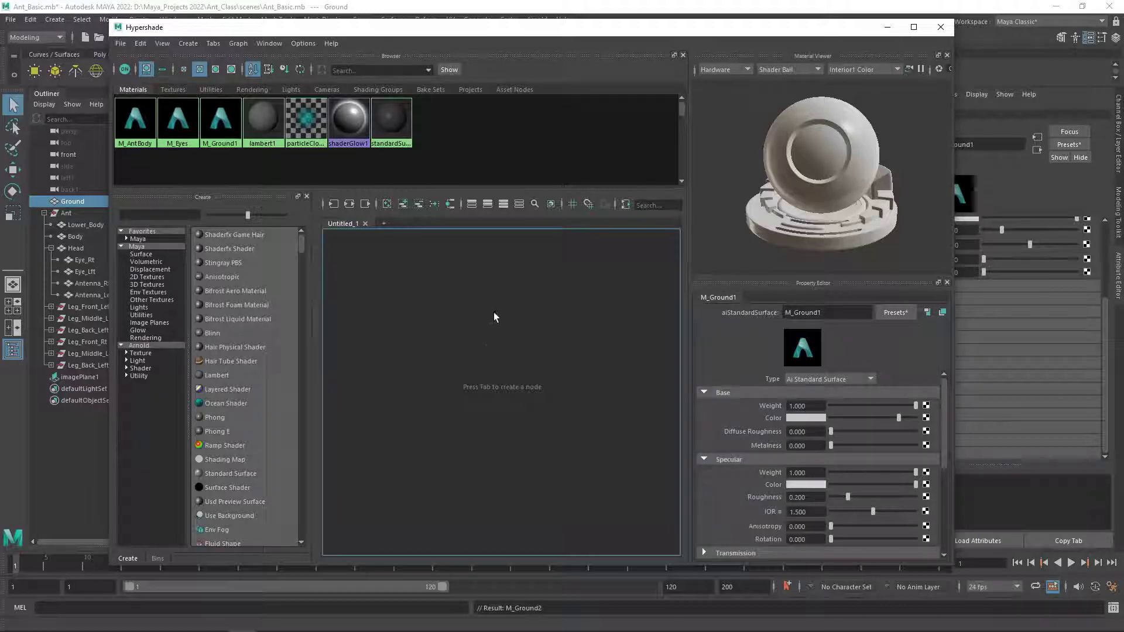
left_click(125, 45)
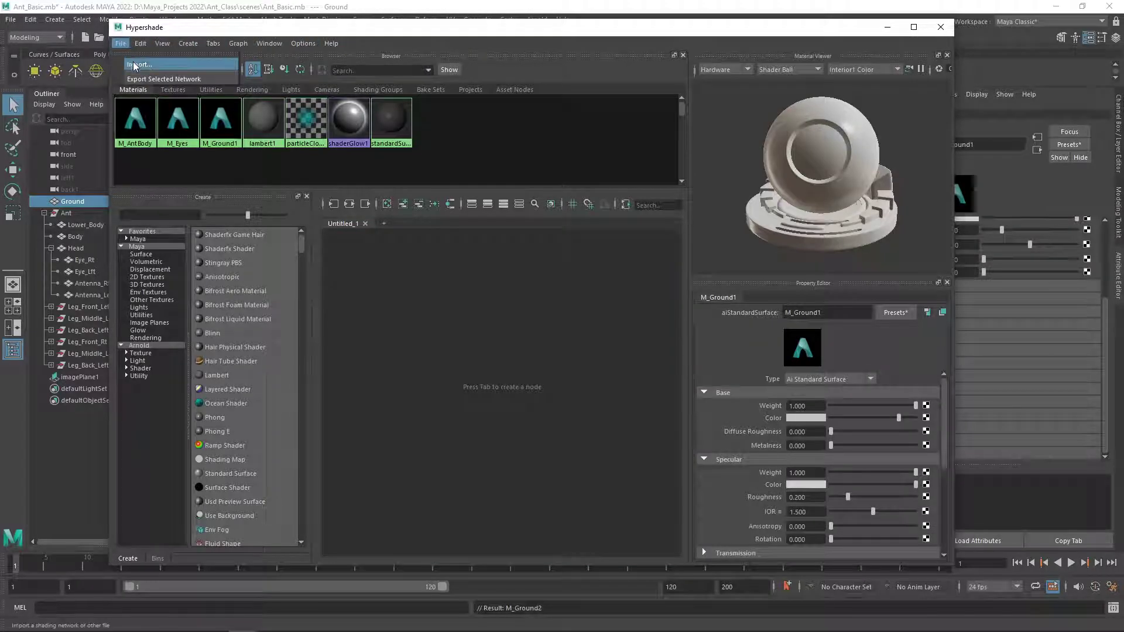
mouse_move(141, 43)
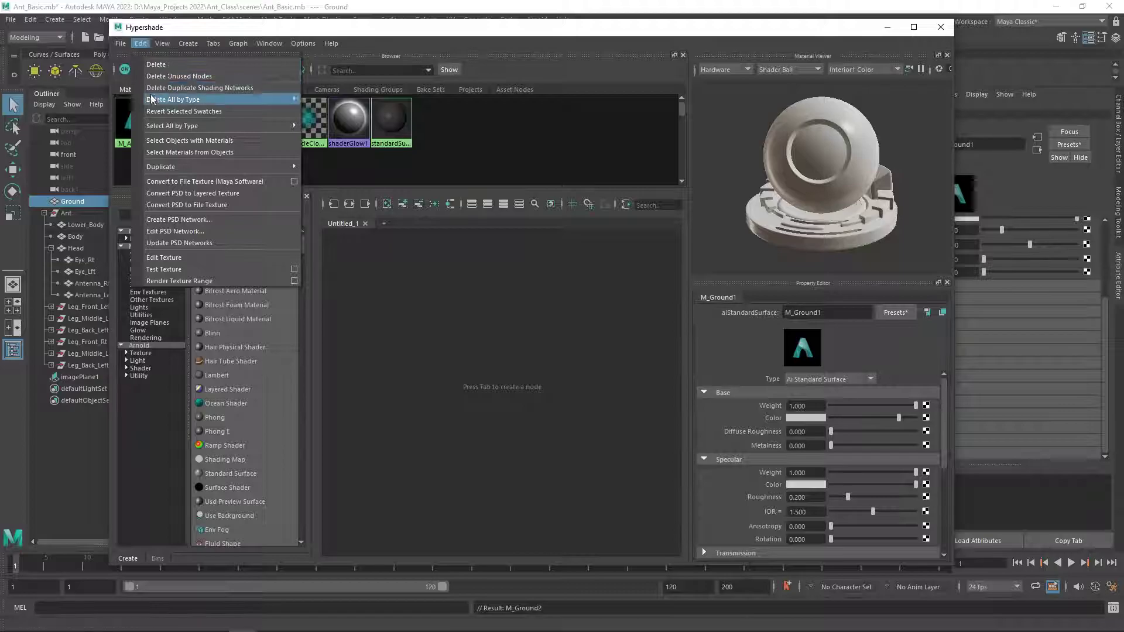
left_click(140, 43)
left_click(161, 43)
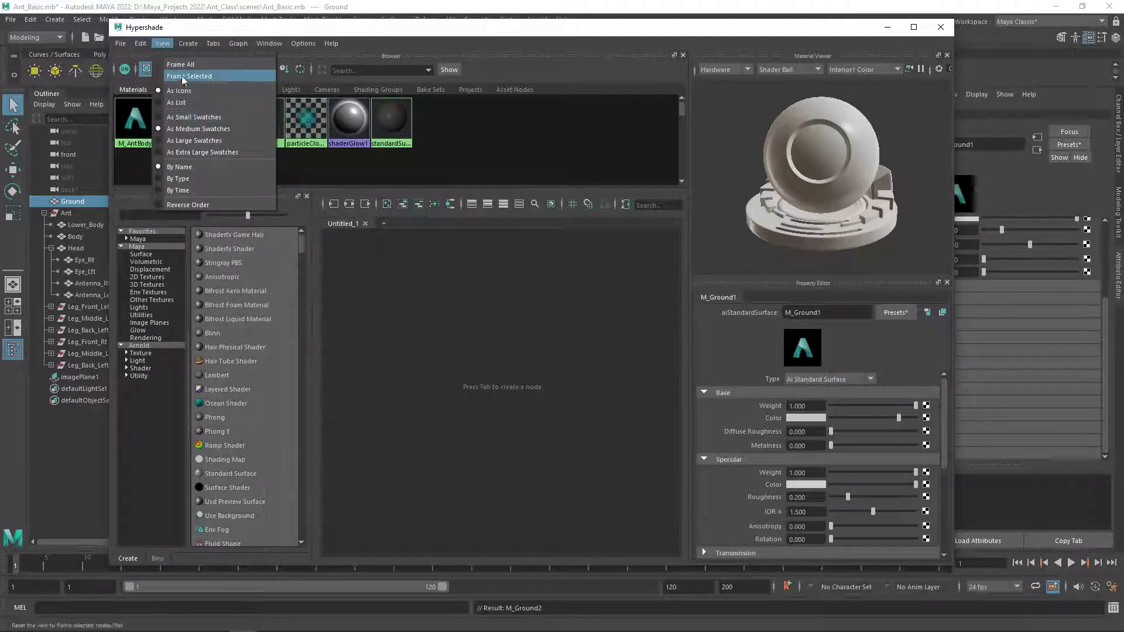
mouse_move(188, 45)
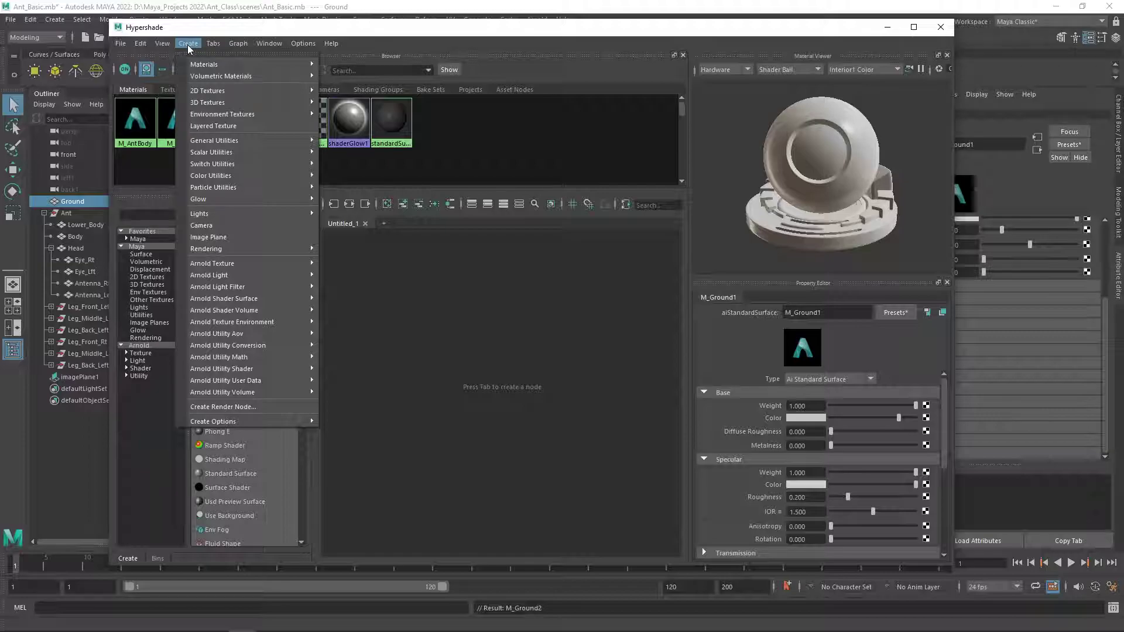
mouse_move(214, 287)
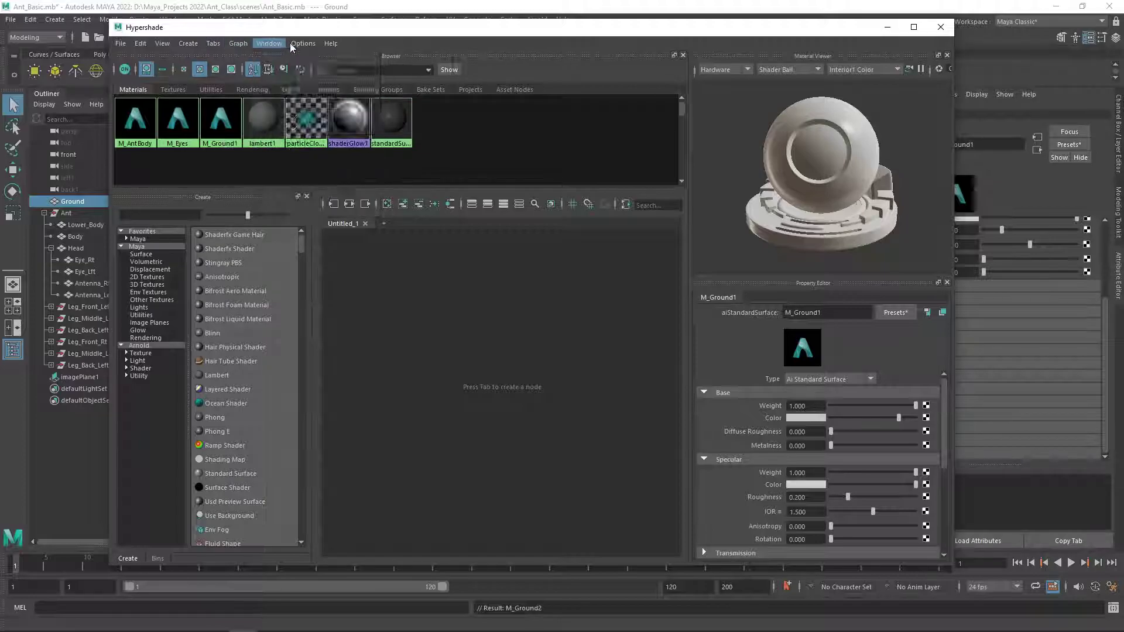
mouse_move(315, 47)
left_click(213, 33)
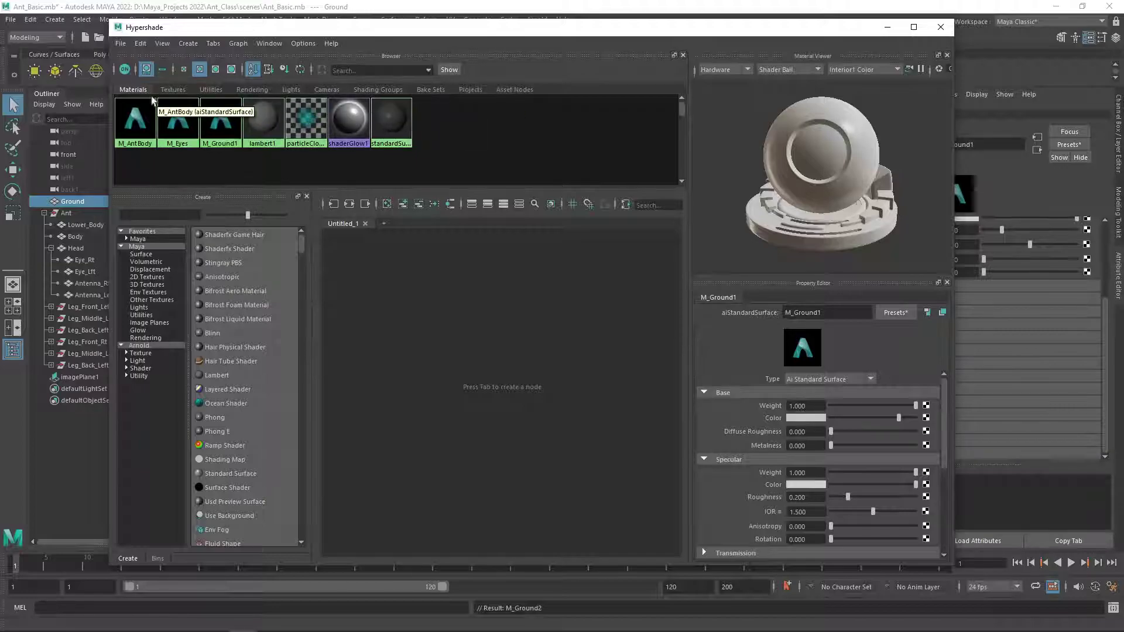
- Review the Hypershade browser's node categories from Textures through Shading Groups to Asset Nodes, then return to Materials
left_click(172, 90)
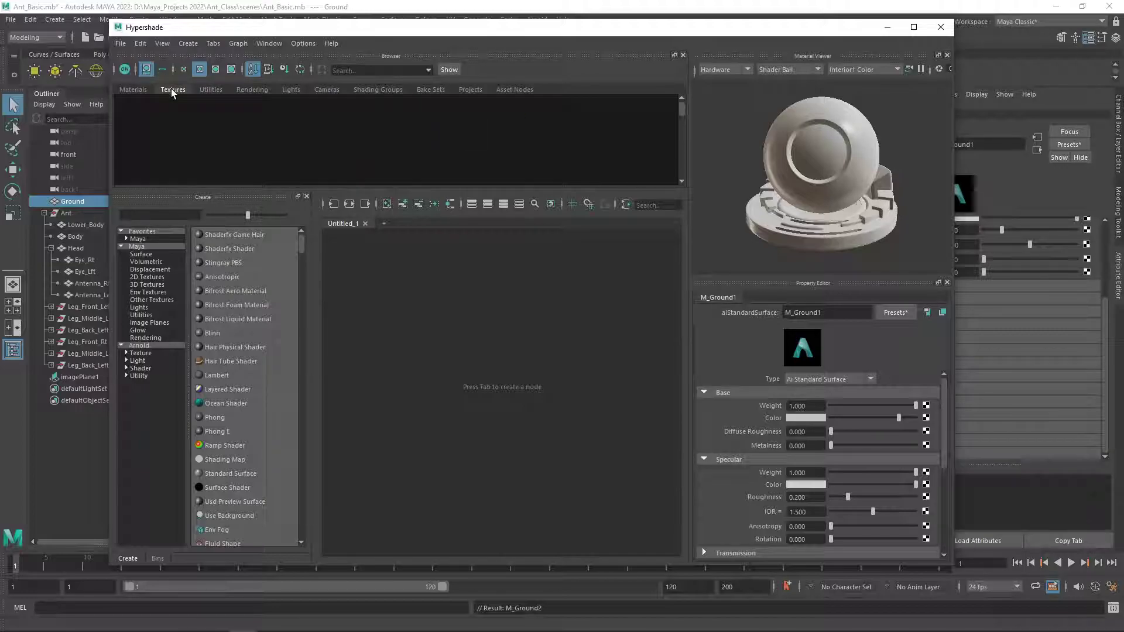
left_click(208, 89)
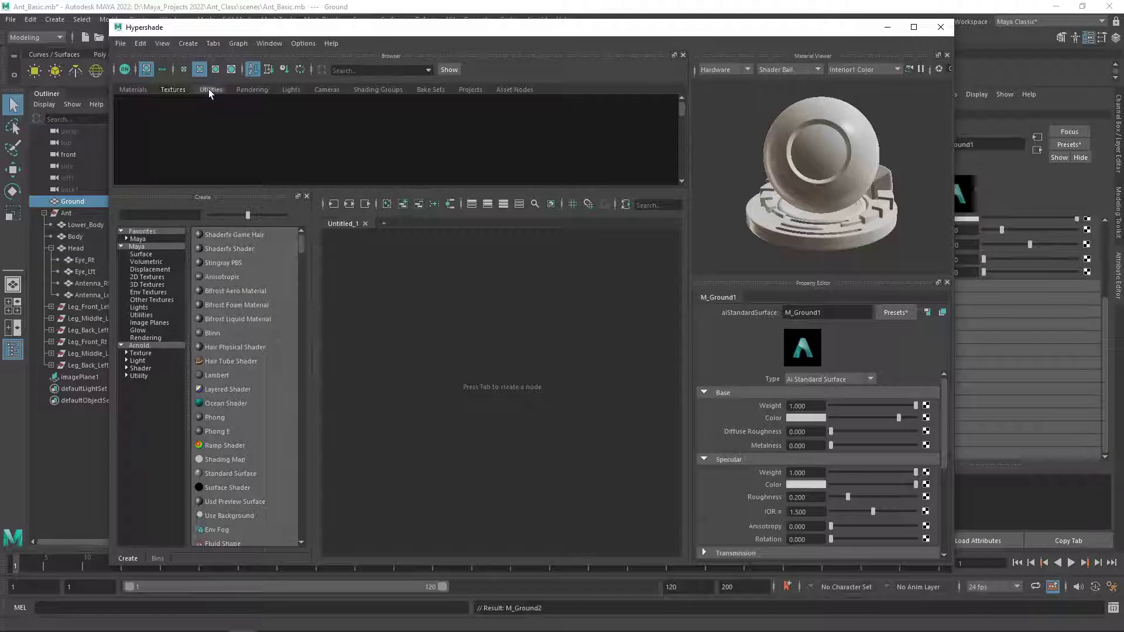
left_click(245, 89)
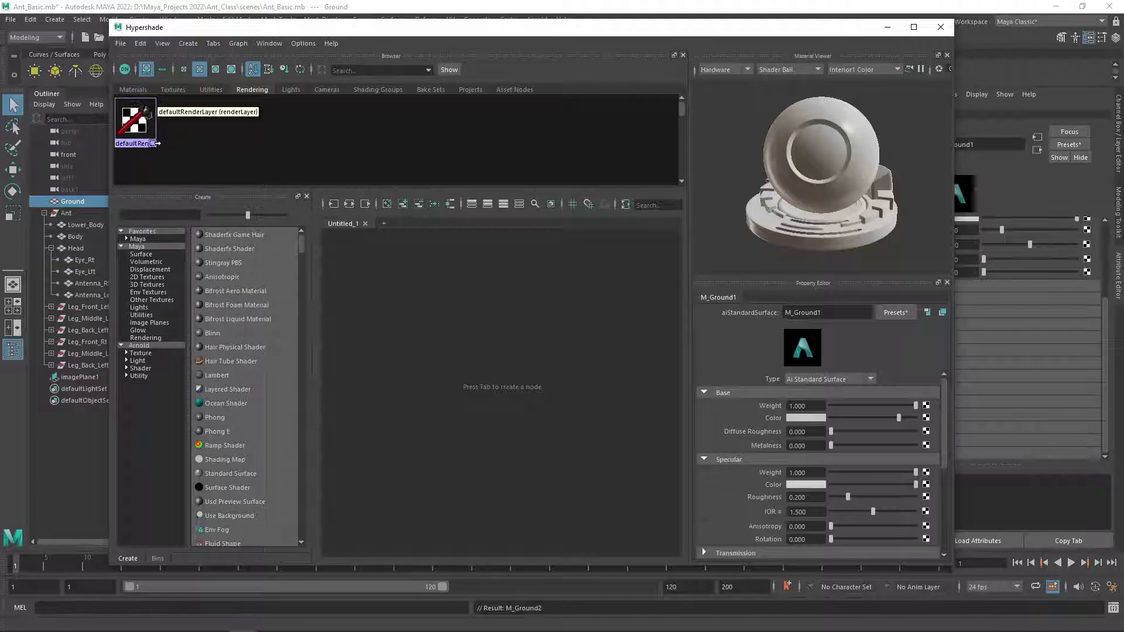
left_click(291, 90)
left_click(322, 90)
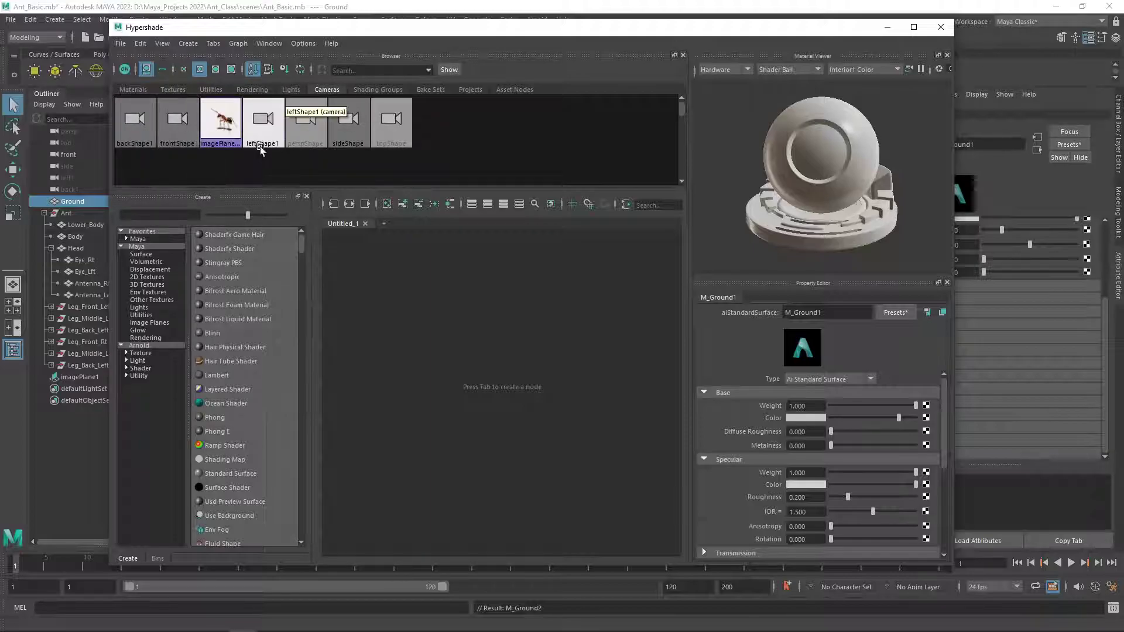
left_click(379, 90)
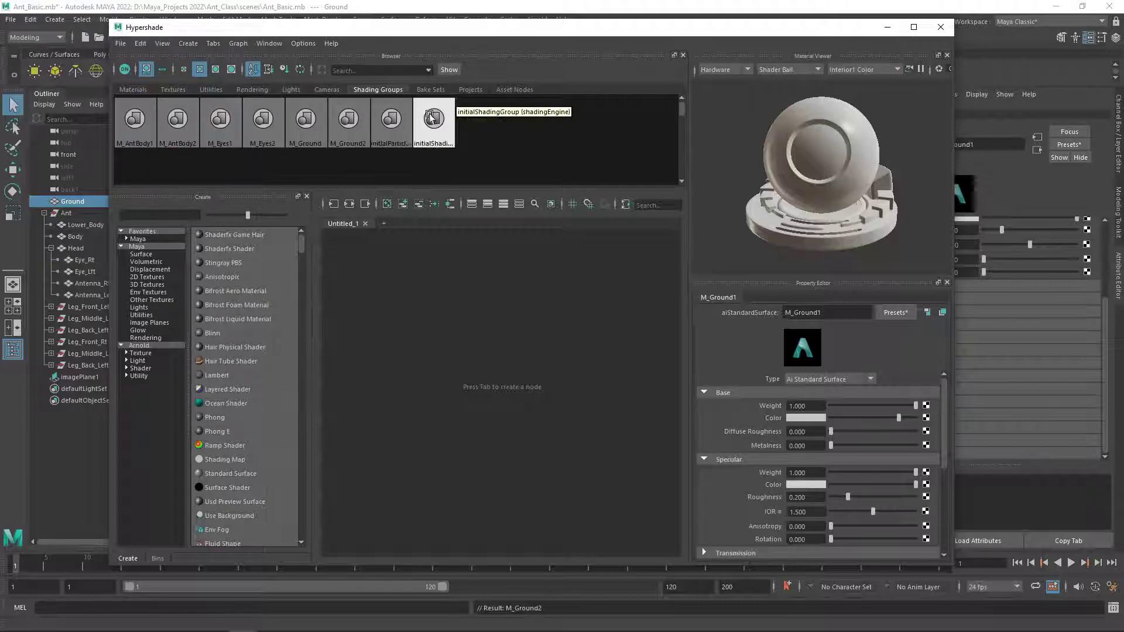
left_click(437, 89)
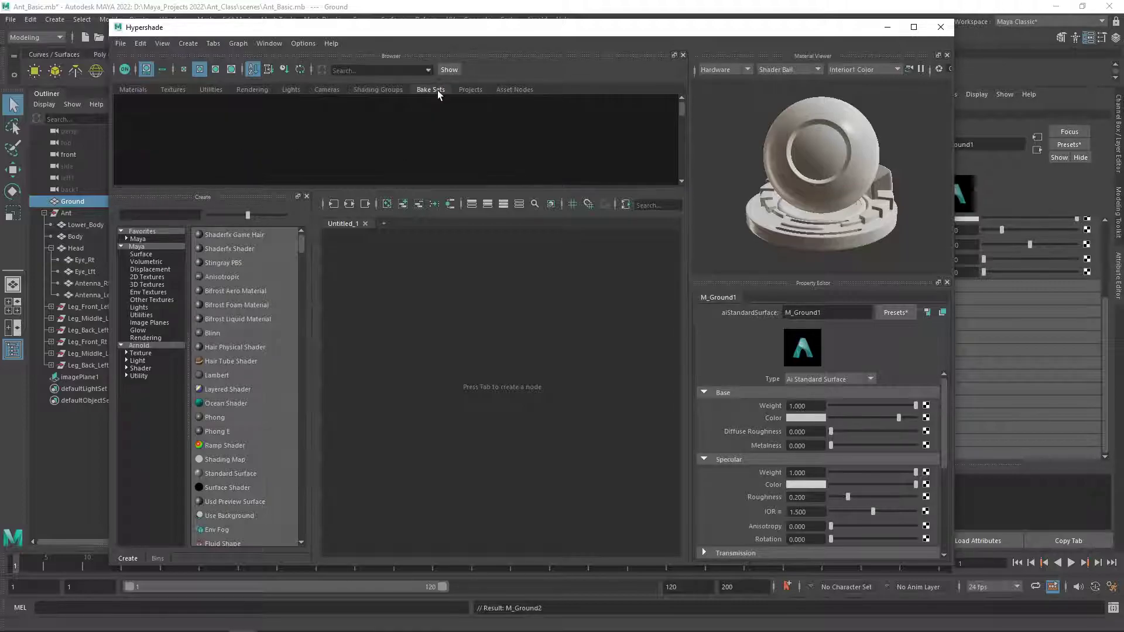
left_click(468, 90)
left_click(508, 90)
left_click(136, 90)
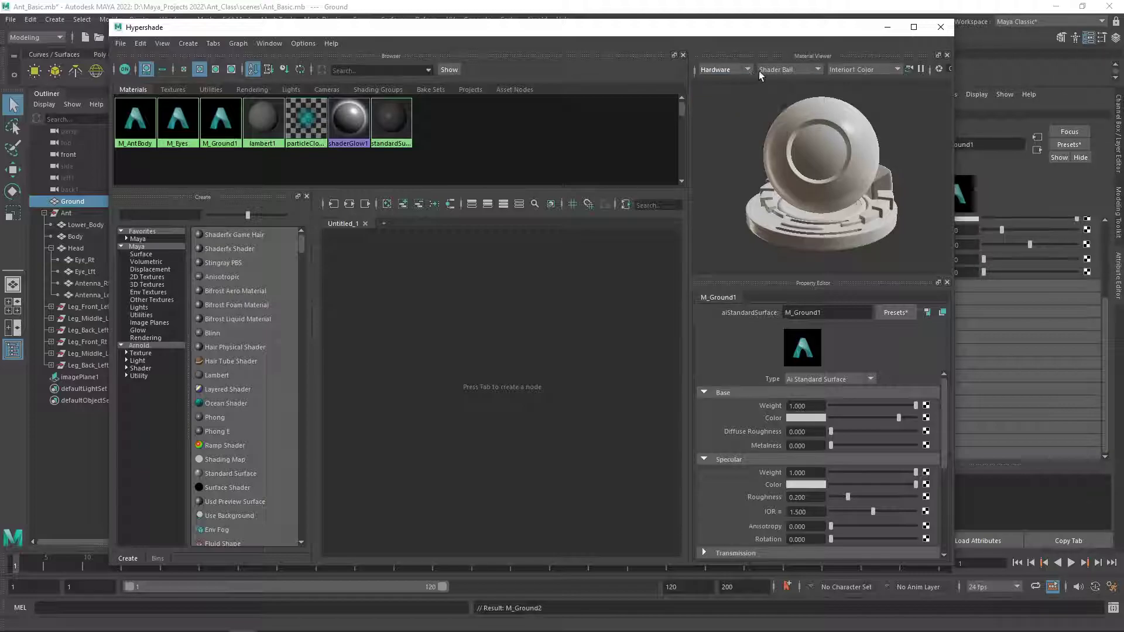
- Try the Teapot preview shape in the Material Viewer, return to Shader Ball and check the available environment options
left_click(818, 71)
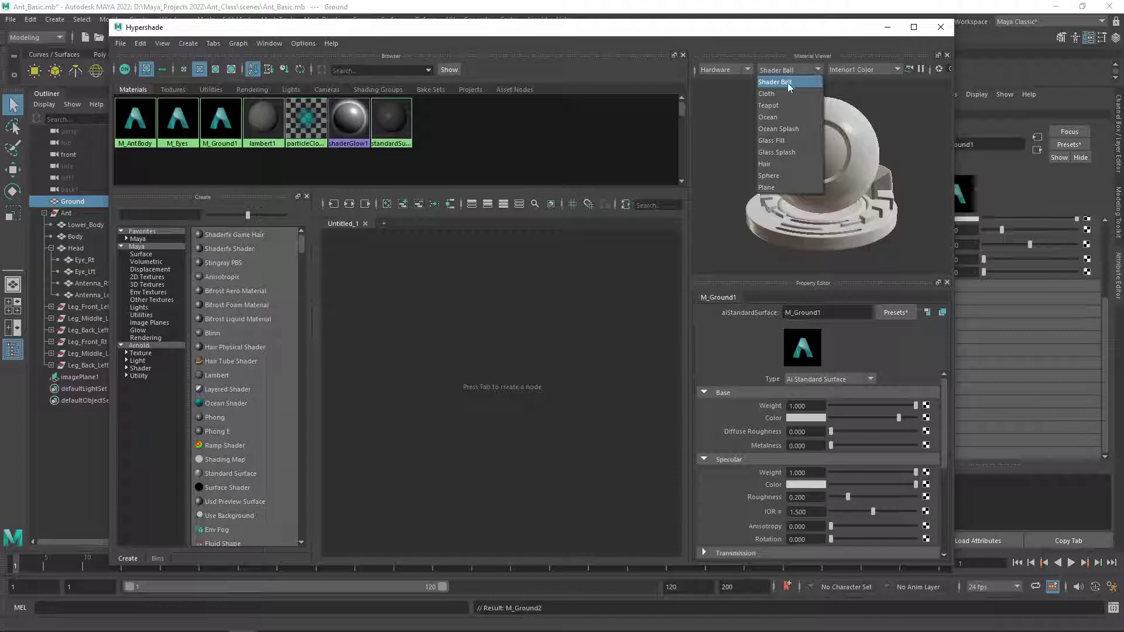
left_click(767, 105)
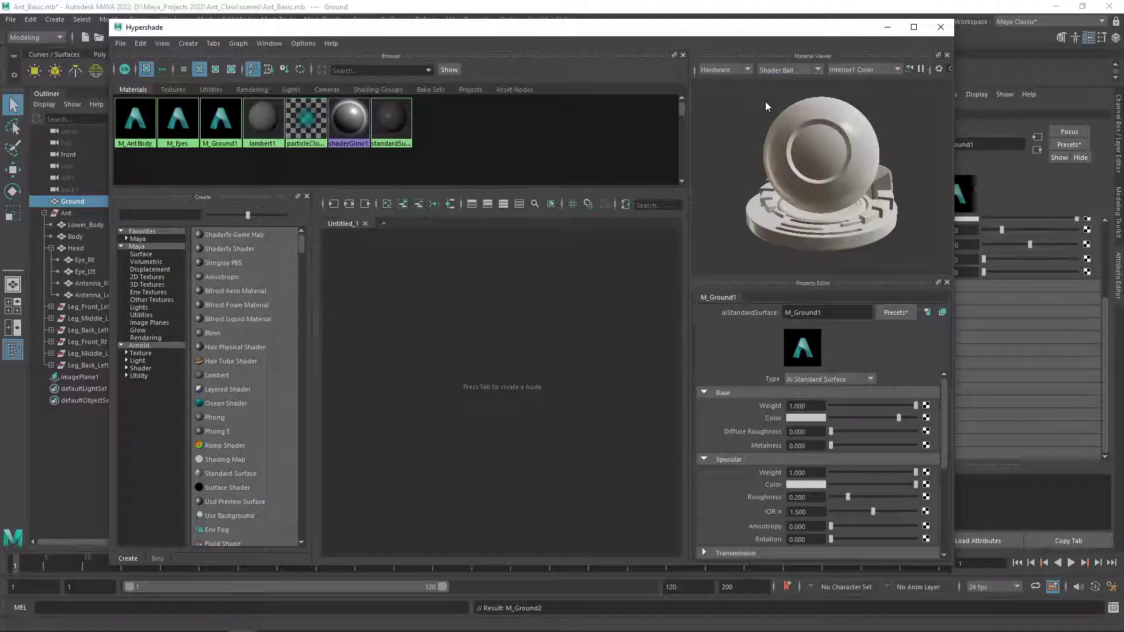
left_click(817, 72)
left_click(799, 84)
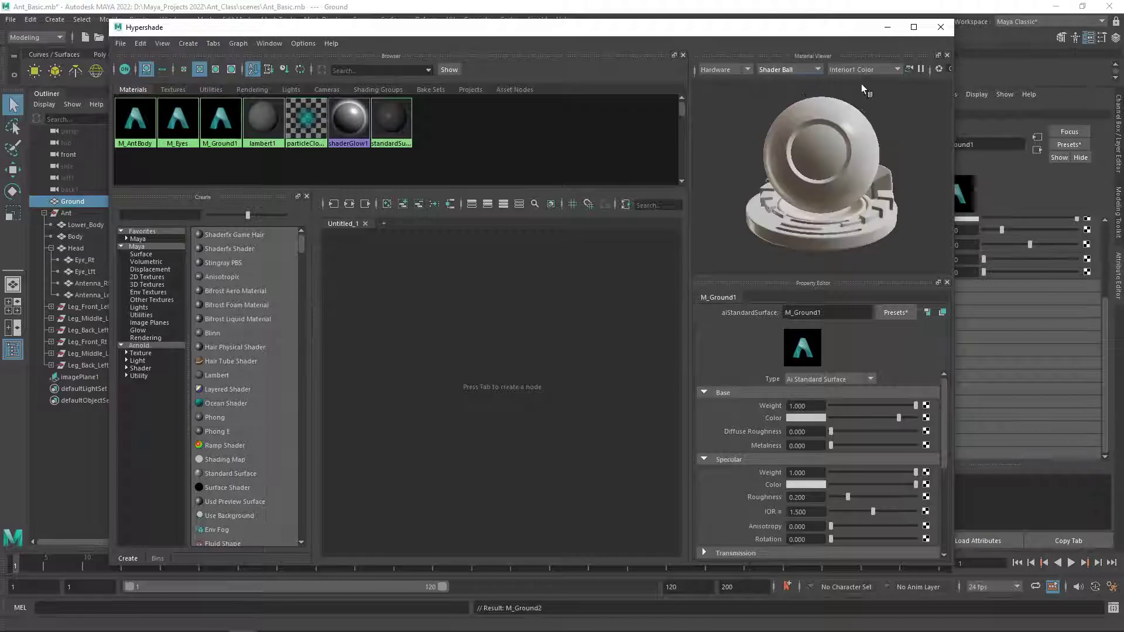
left_click(898, 69)
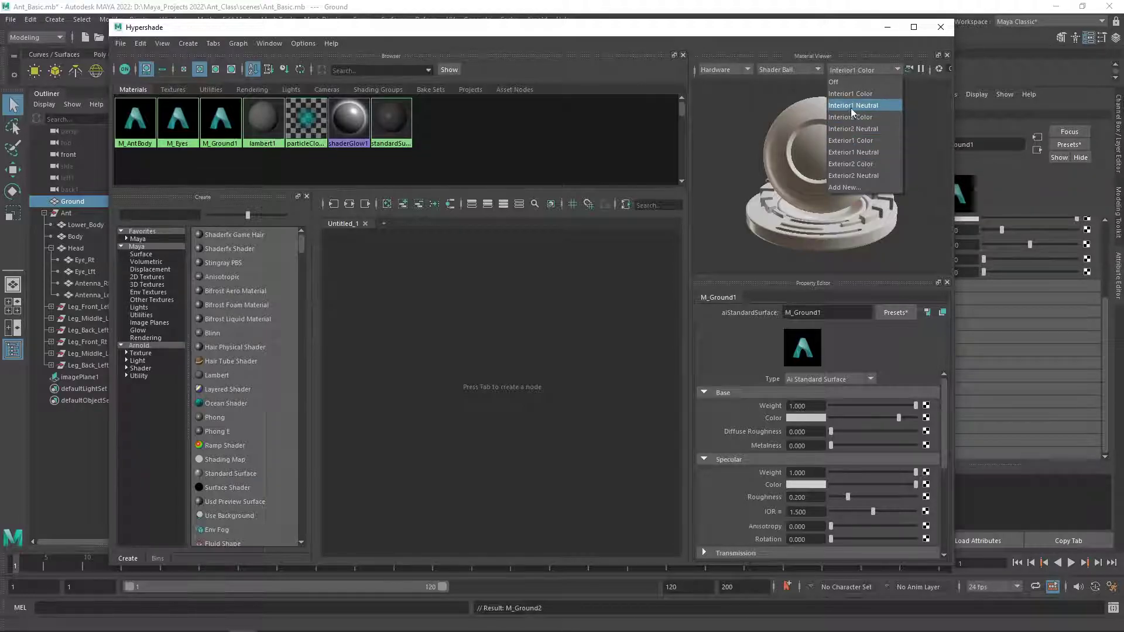
left_click(761, 100)
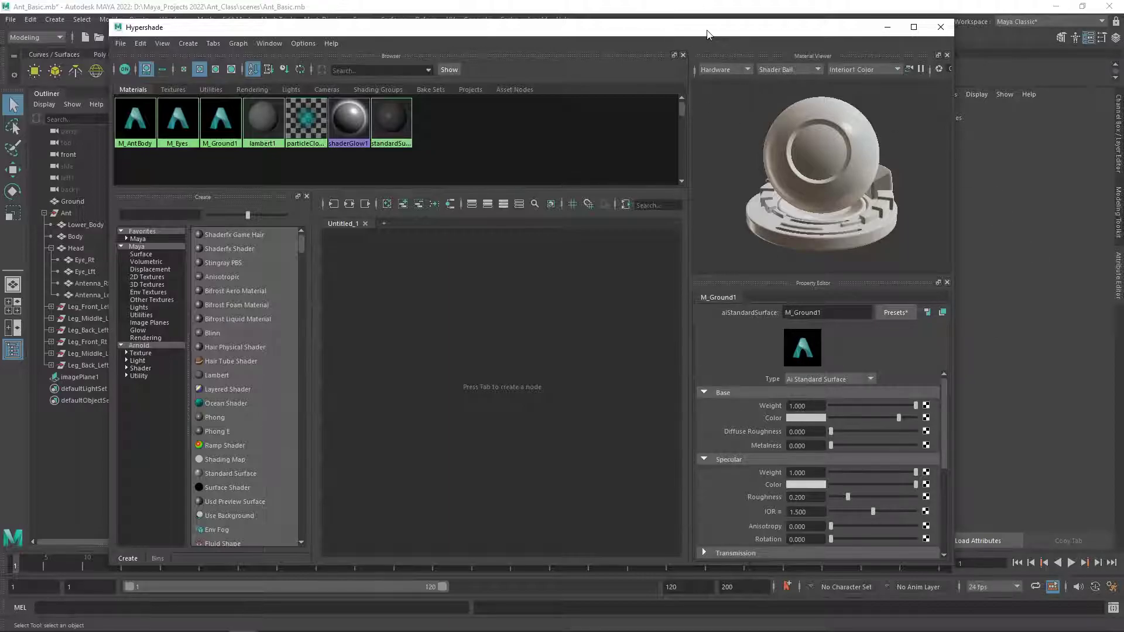
- Move the Hypershade clear of the ant, select the Head, display its M_AntBody attributes and bring the Hypershade back
left_click_drag(705, 30, 414, 27)
left_click(609, 334)
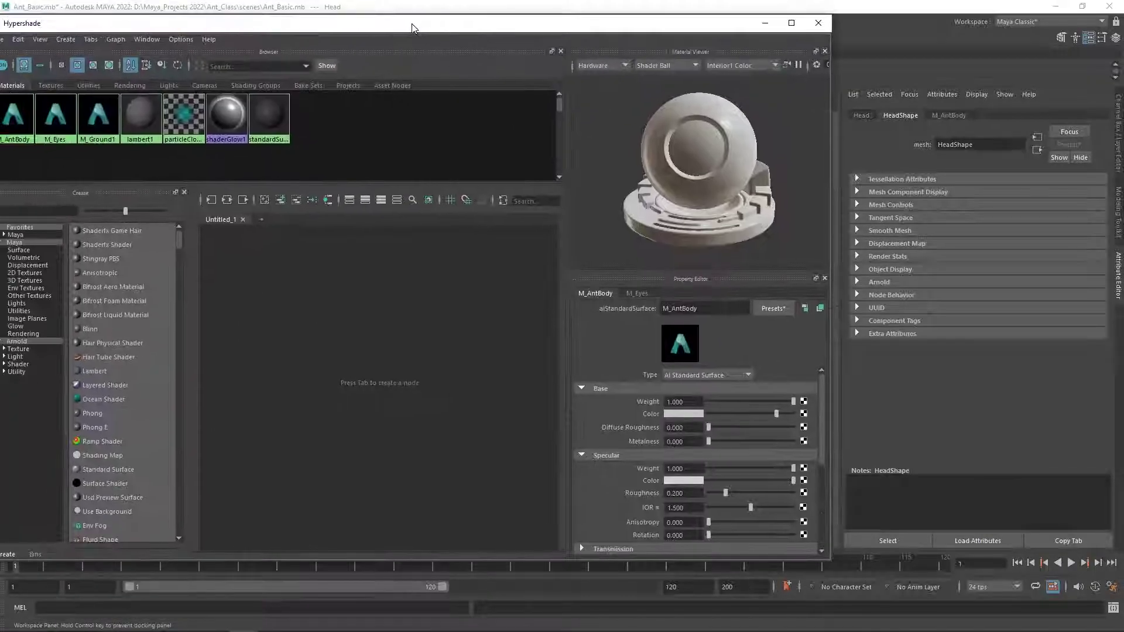
left_click(960, 116)
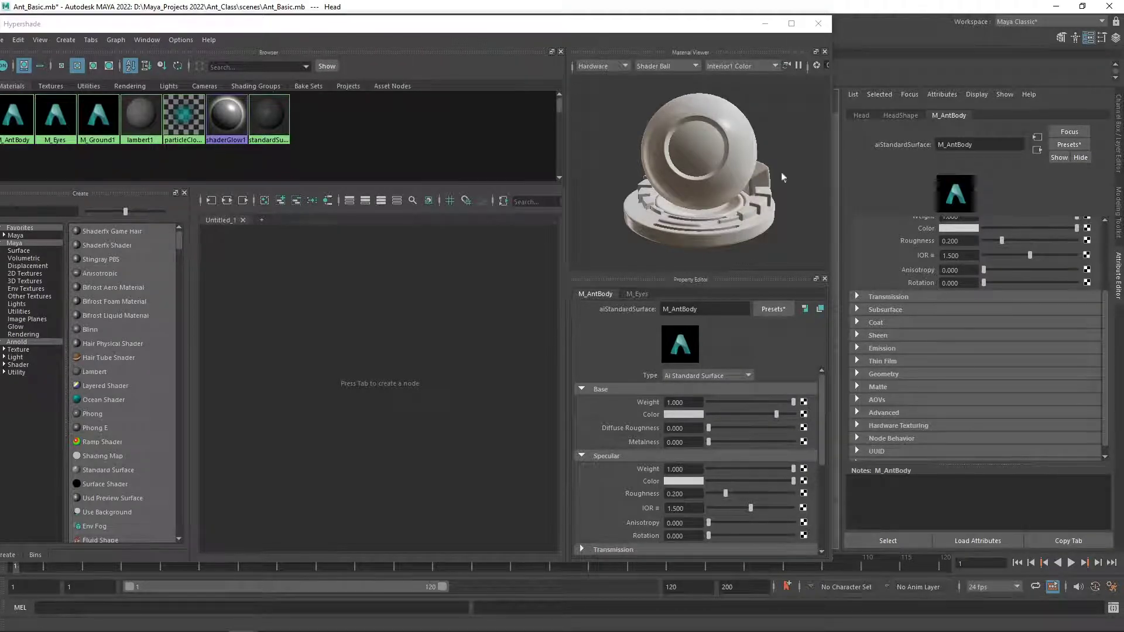
left_click_drag(592, 33, 756, 45)
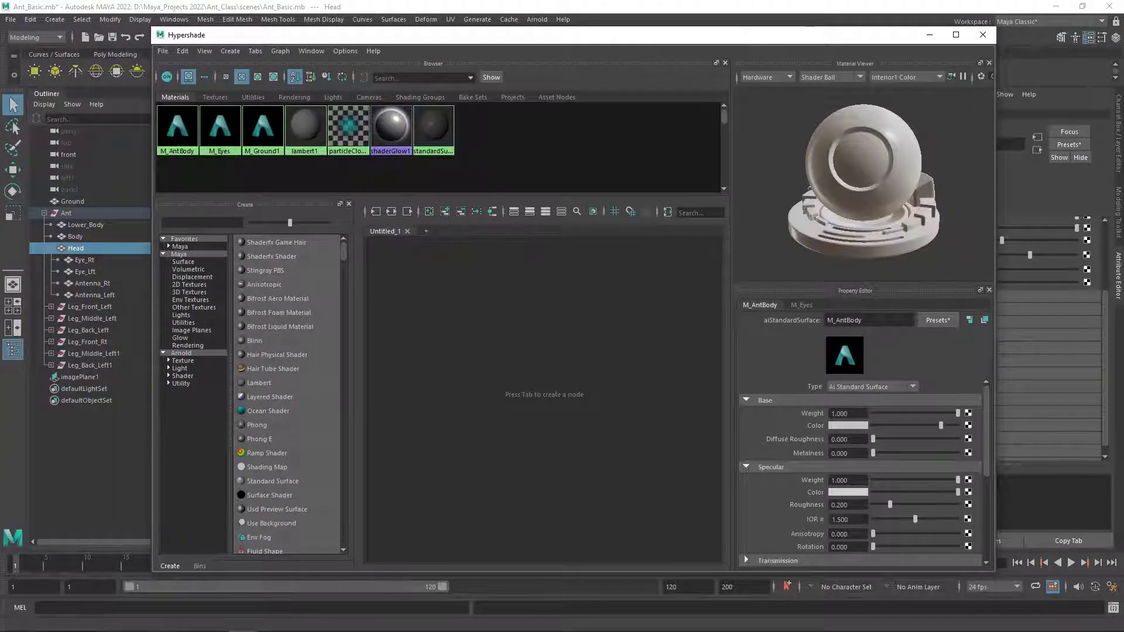
- Examine the M_AntBody attribute sections in the Property Editor and switch briefly to M_Eyes
scroll(846, 413, "down", 3)
scroll(845, 414, "down", 2)
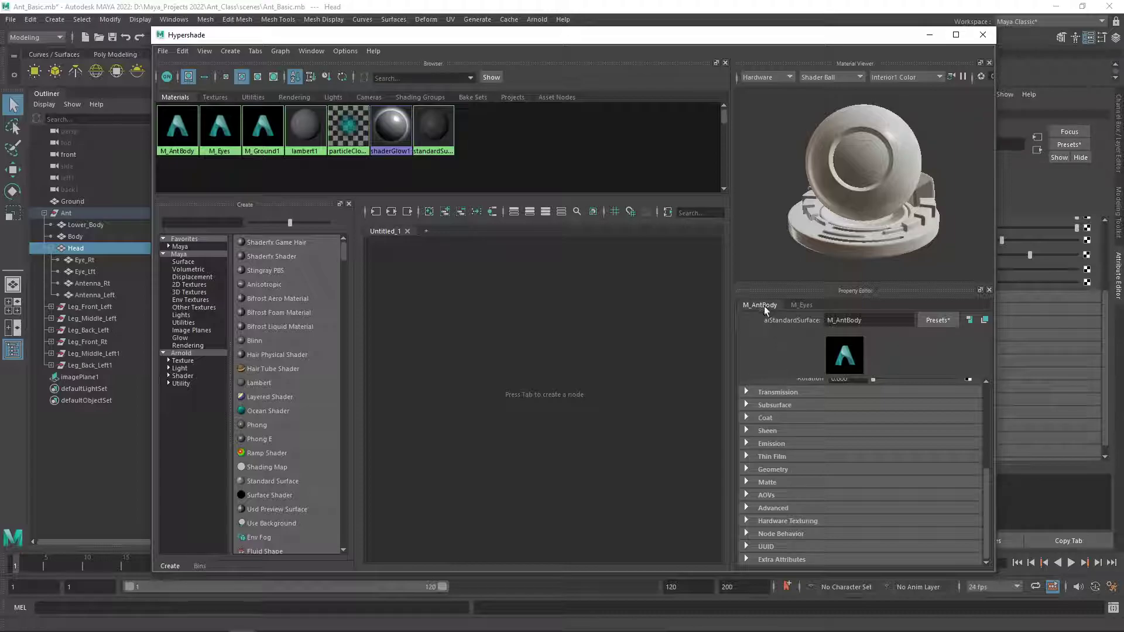
left_click(797, 305)
left_click(772, 302)
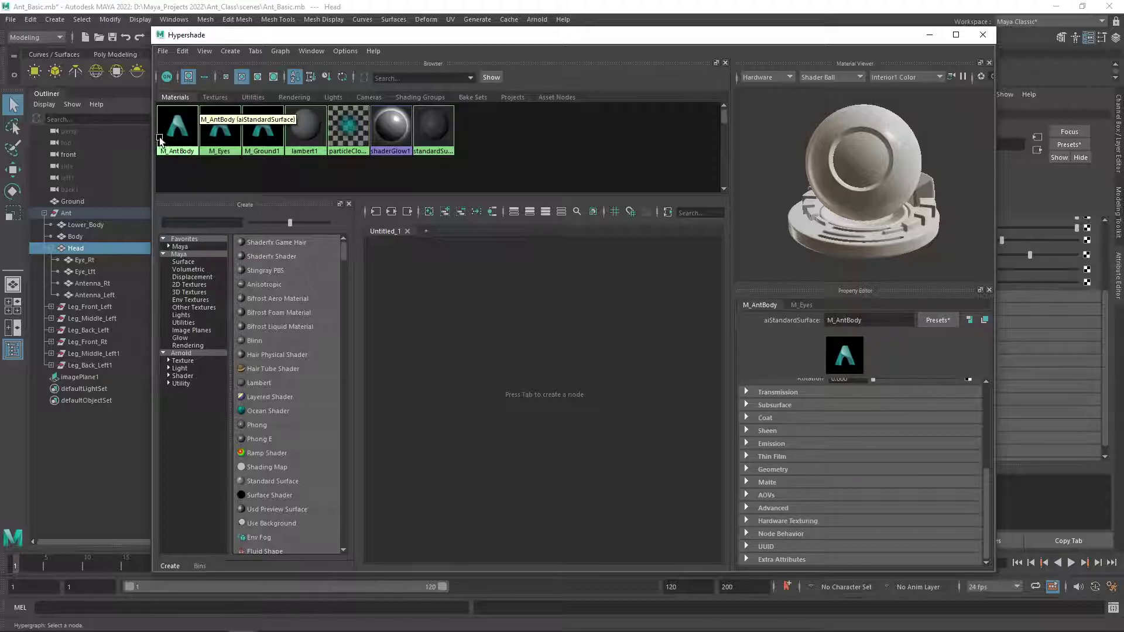
- Add the M_AntBody material to the node work area and graph its output connections
left_click(178, 131)
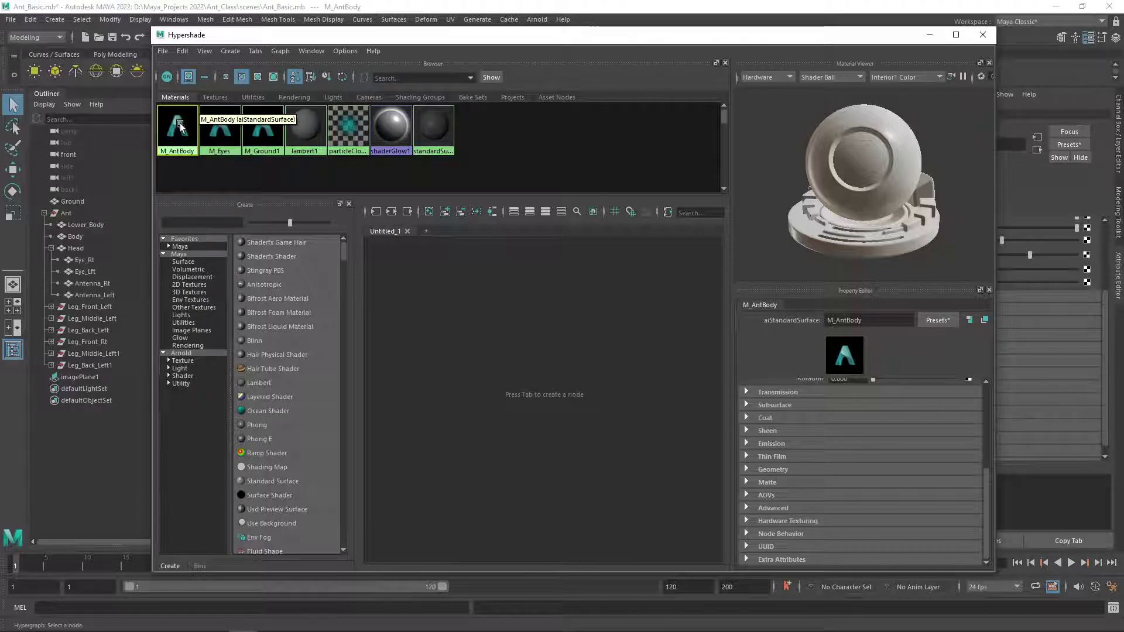
middle_click_drag(182, 125, 395, 280)
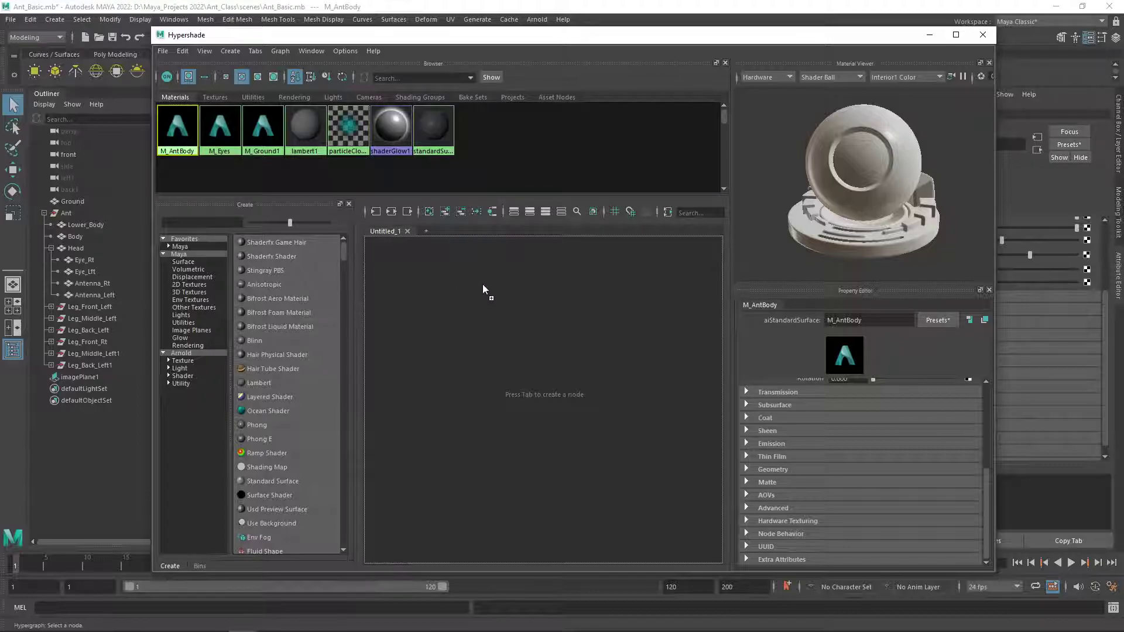
middle_click_drag(483, 285, 484, 284)
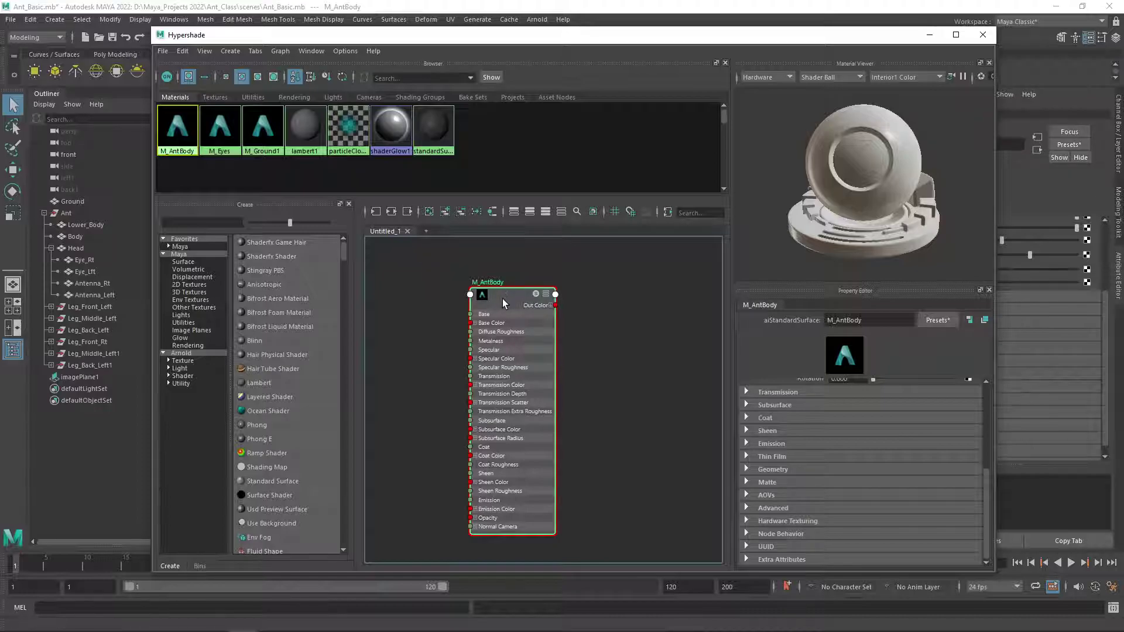
left_click(408, 216)
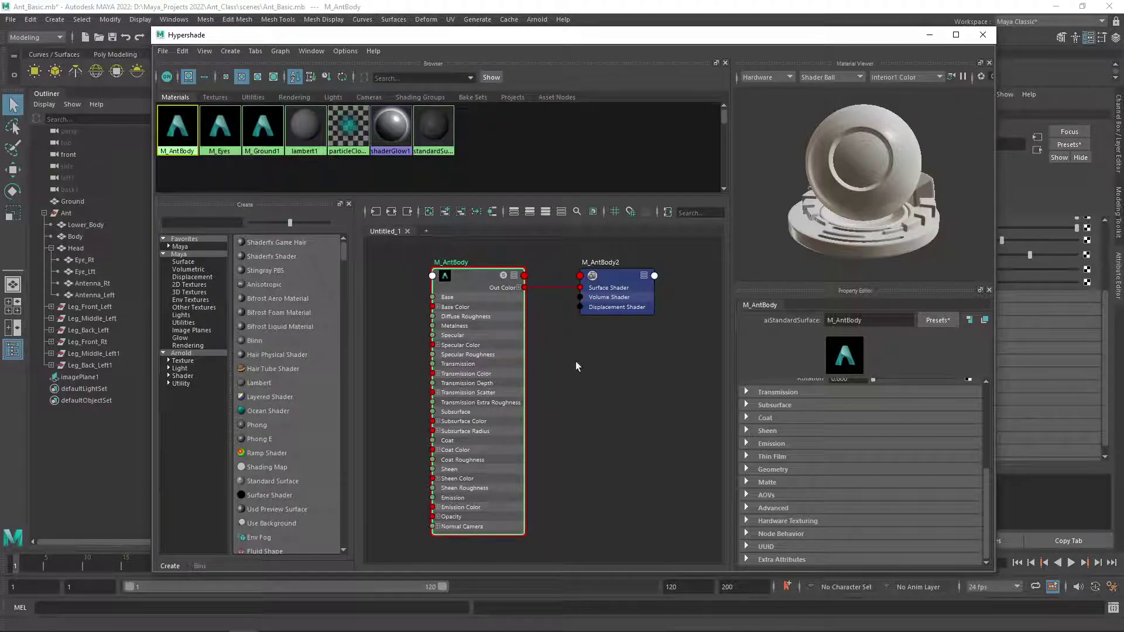
- Examine the M_AntBody node's attributes and its connection to the M_AntBody2 shading group in the work area
mouse_move(572, 361)
middle_mouse_down()
mouse_move(725, 358)
mouse_move(605, 379)
mouse_move(667, 371)
mouse_move(605, 402)
mouse_move(680, 357)
mouse_move(615, 394)
mouse_move(623, 374)
mouse_move(712, 367)
middle_mouse_up()
scroll(647, 368, "down", 2)
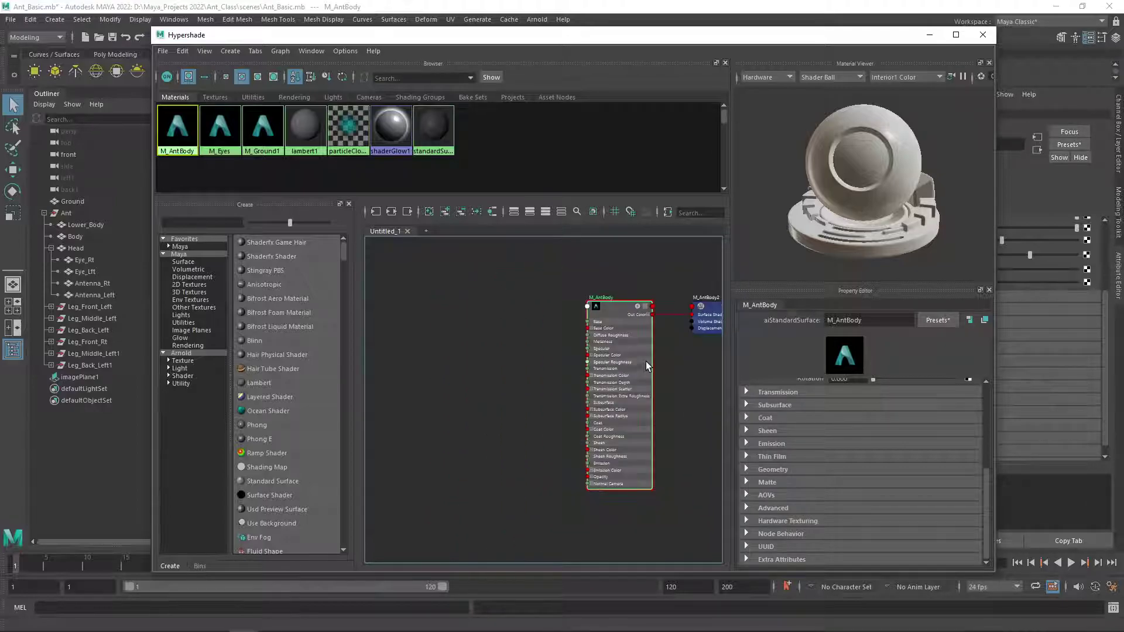
scroll(648, 359, "down", 1)
scroll(649, 357, "up", 1)
scroll(648, 358, "down", 1)
scroll(648, 356, "up", 1)
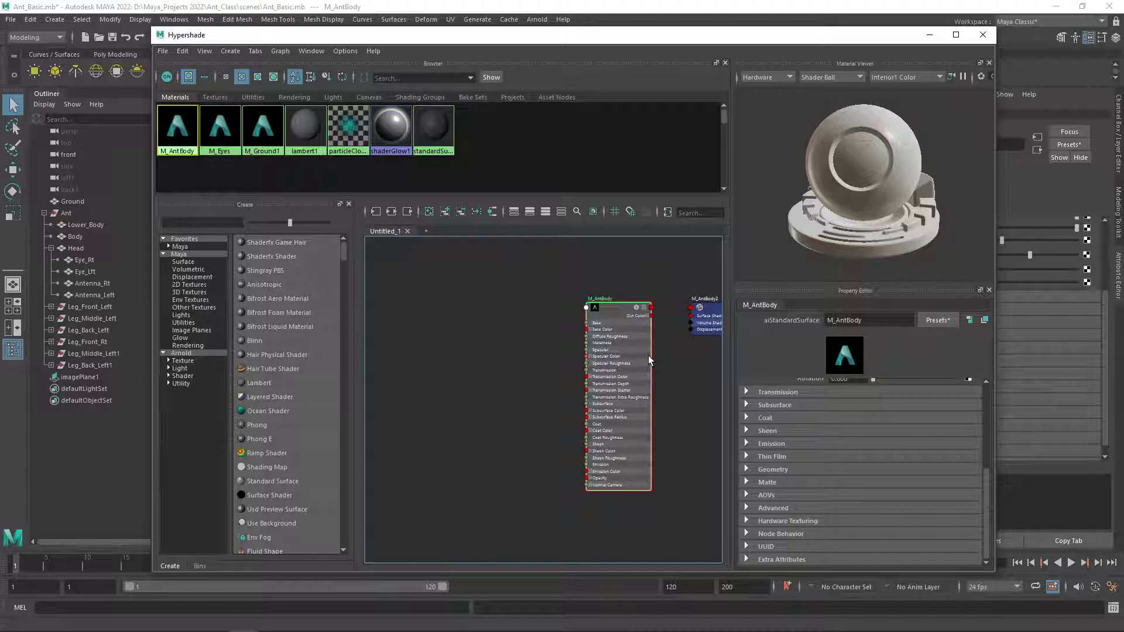
scroll(648, 356, "up", 1)
scroll(648, 356, "down", 1)
scroll(648, 356, "up", 1)
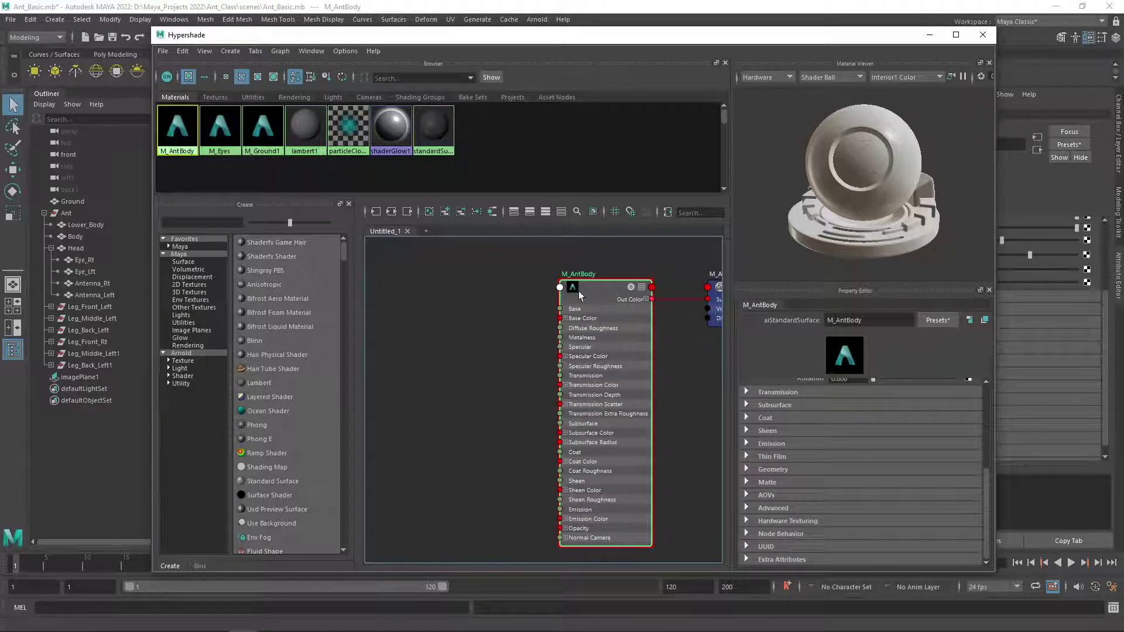
middle_click_drag(680, 369, 572, 355)
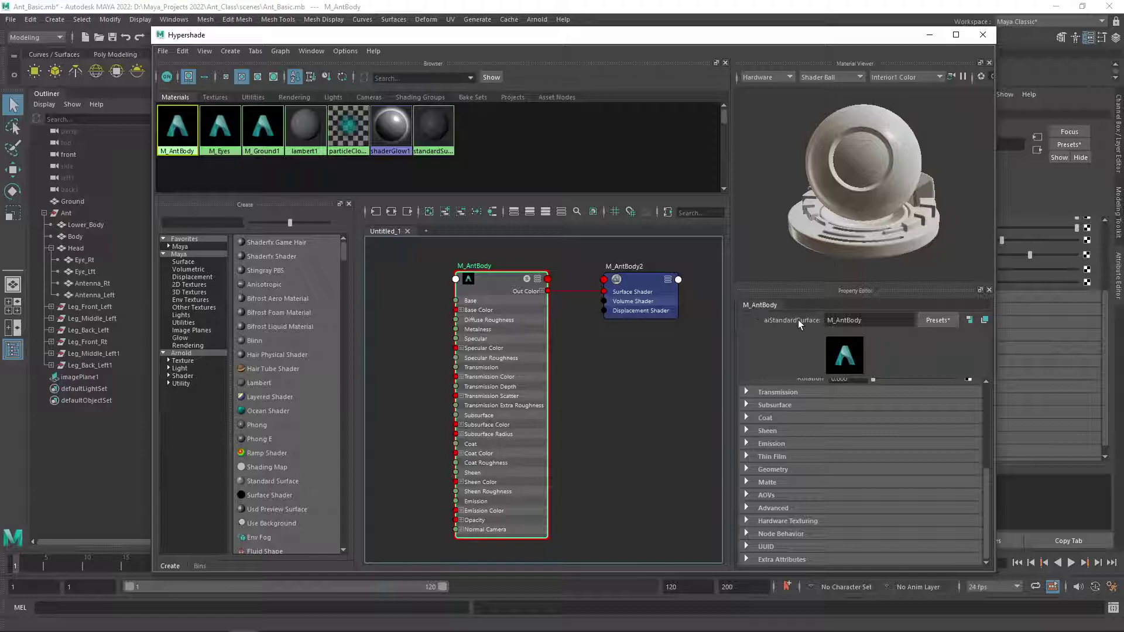
- Move the Hypershade aside to uncover the ant and set M_AntBody's base color to pure red
scroll(789, 400, "up", 3)
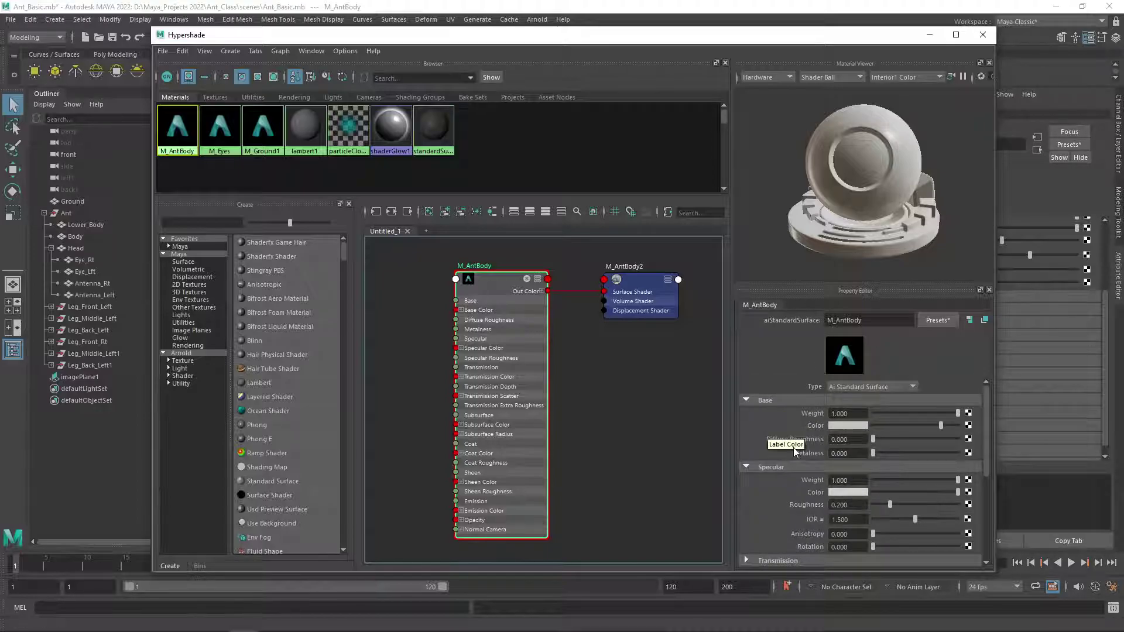
left_click_drag(724, 45, 271, 55)
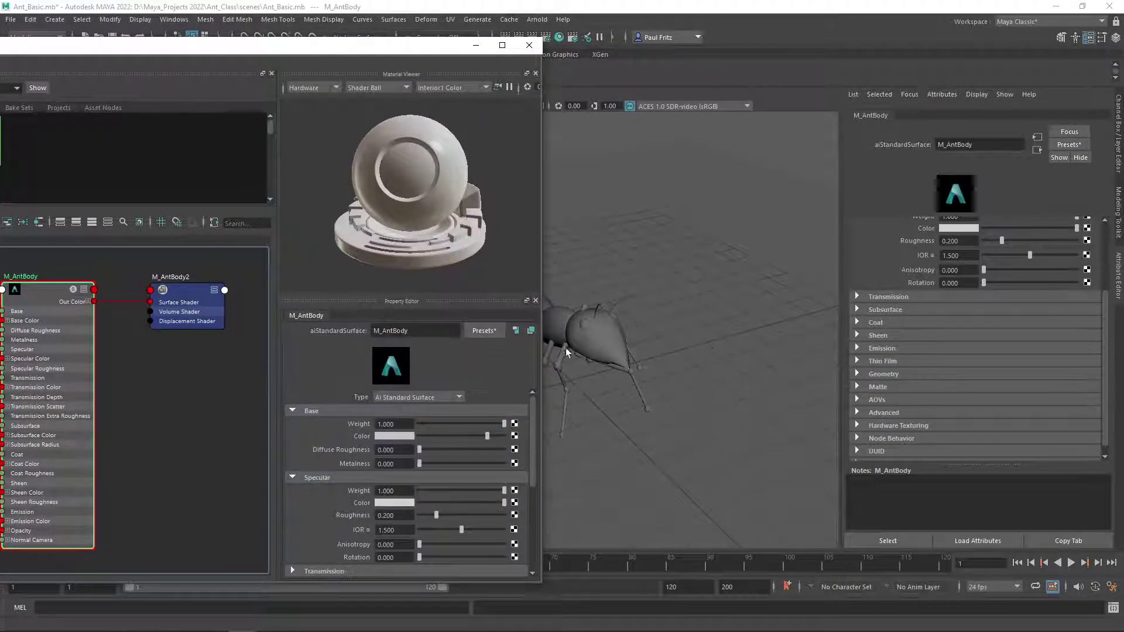
left_click(393, 437)
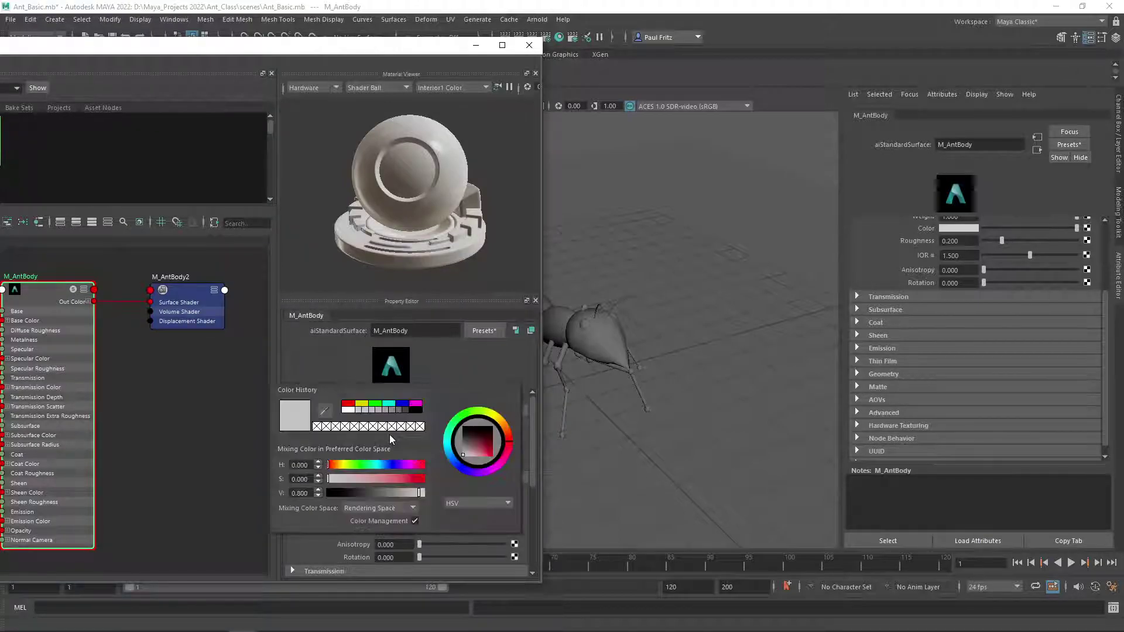
left_click(346, 404)
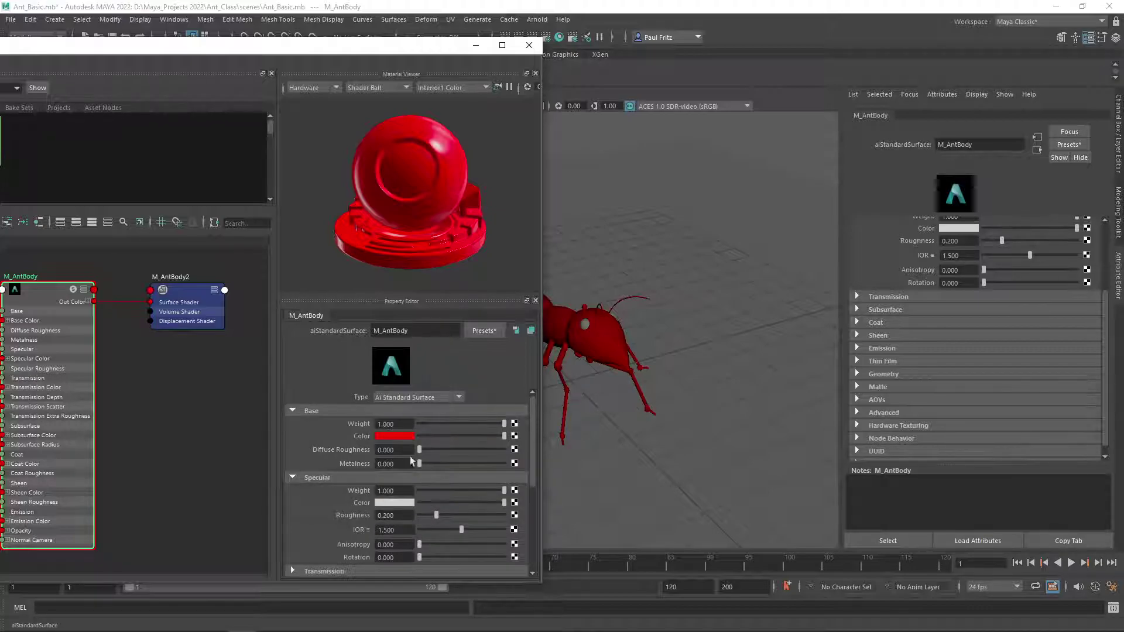
- Switch the base color values to RGB, 0 to 255 and darken the color to a crimson of about 158, 19, 19
left_click(395, 437)
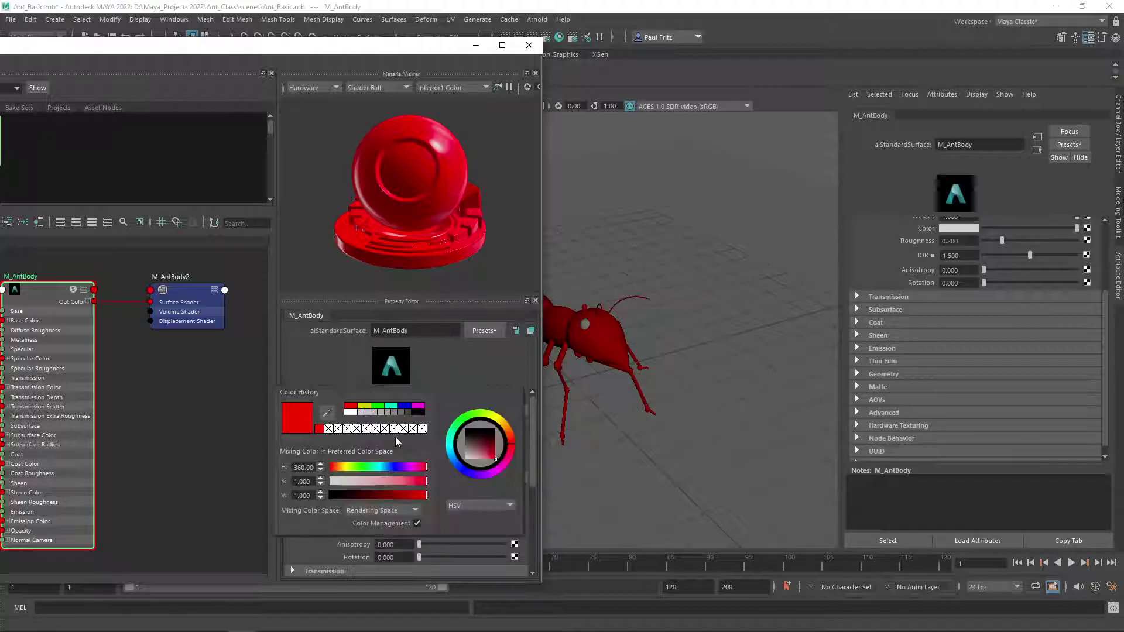
left_click(510, 506)
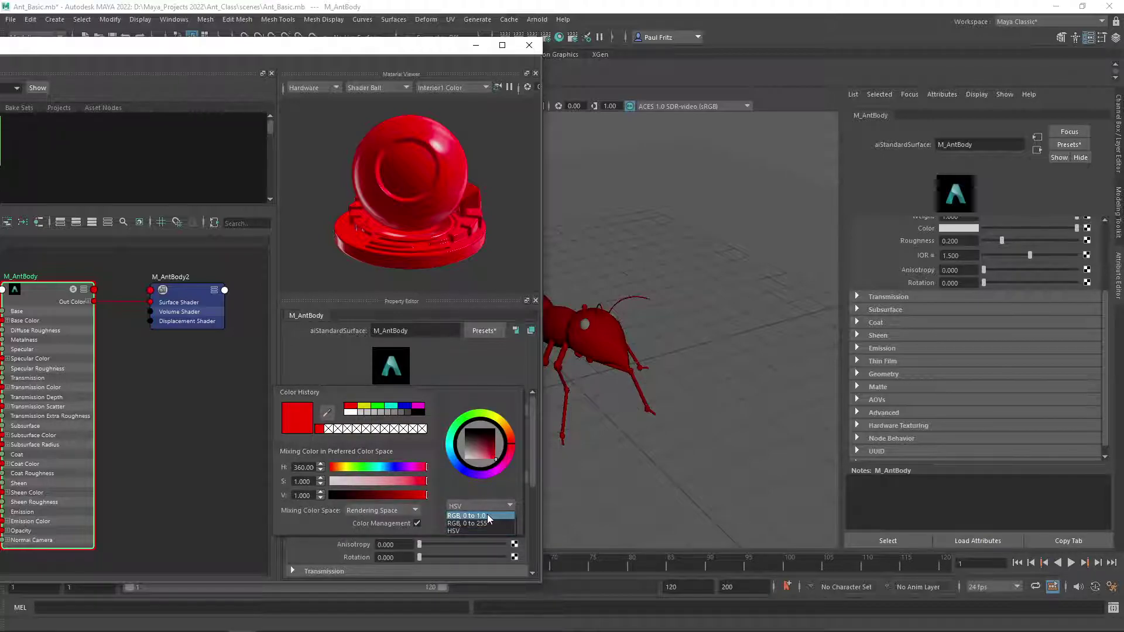
left_click(458, 525)
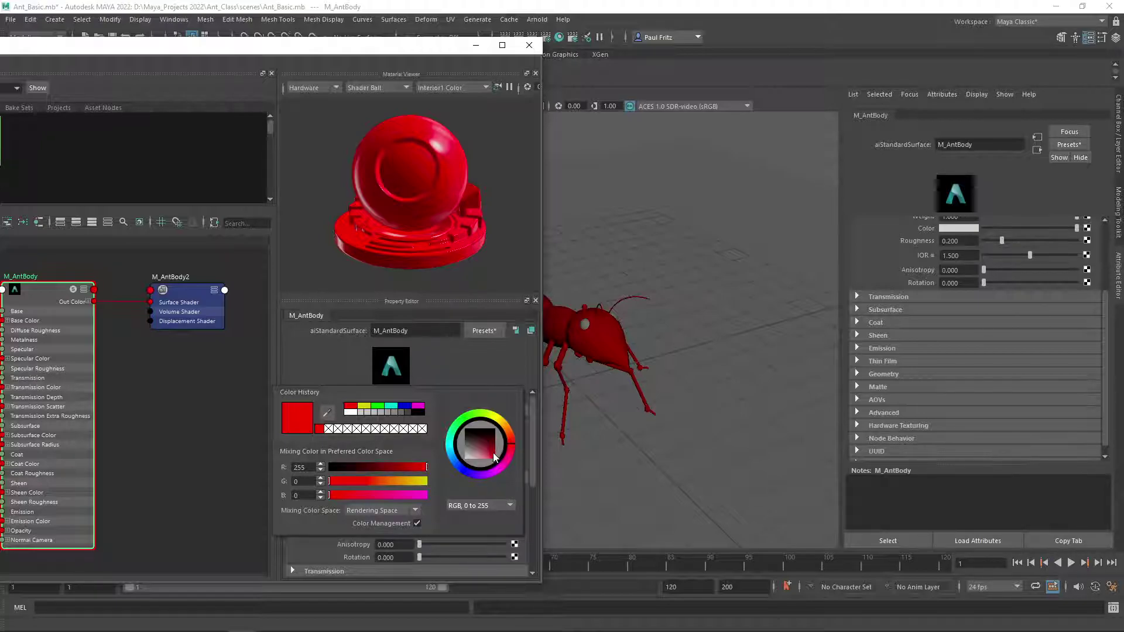
left_click_drag(494, 457, 493, 458)
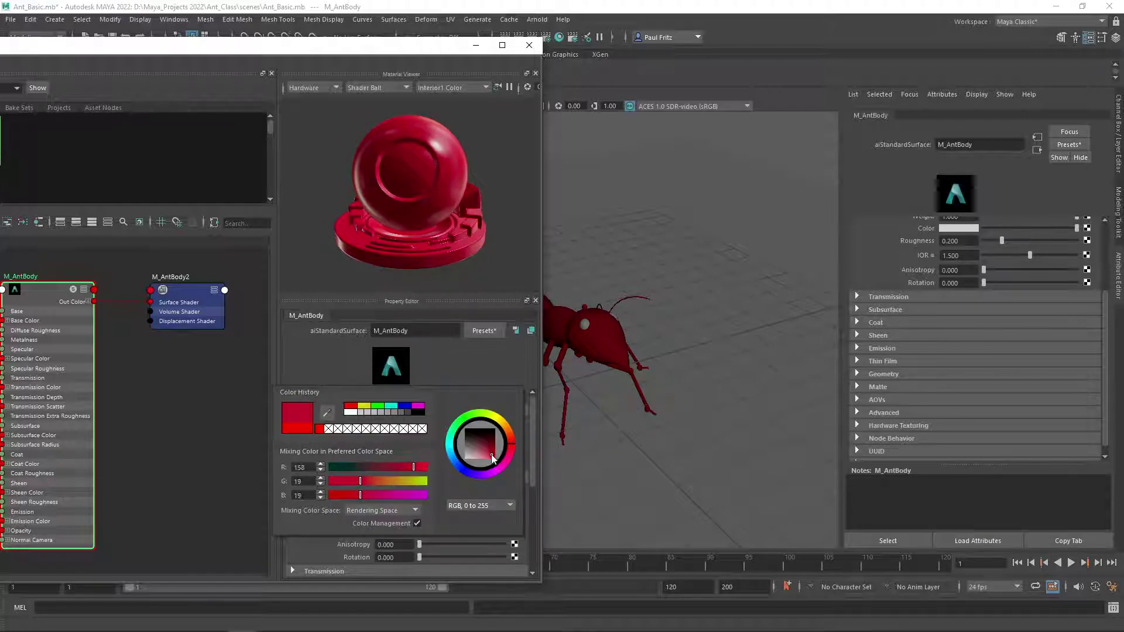
- Set the material preview's renderer to Arnold
left_click(334, 87)
left_click(319, 110)
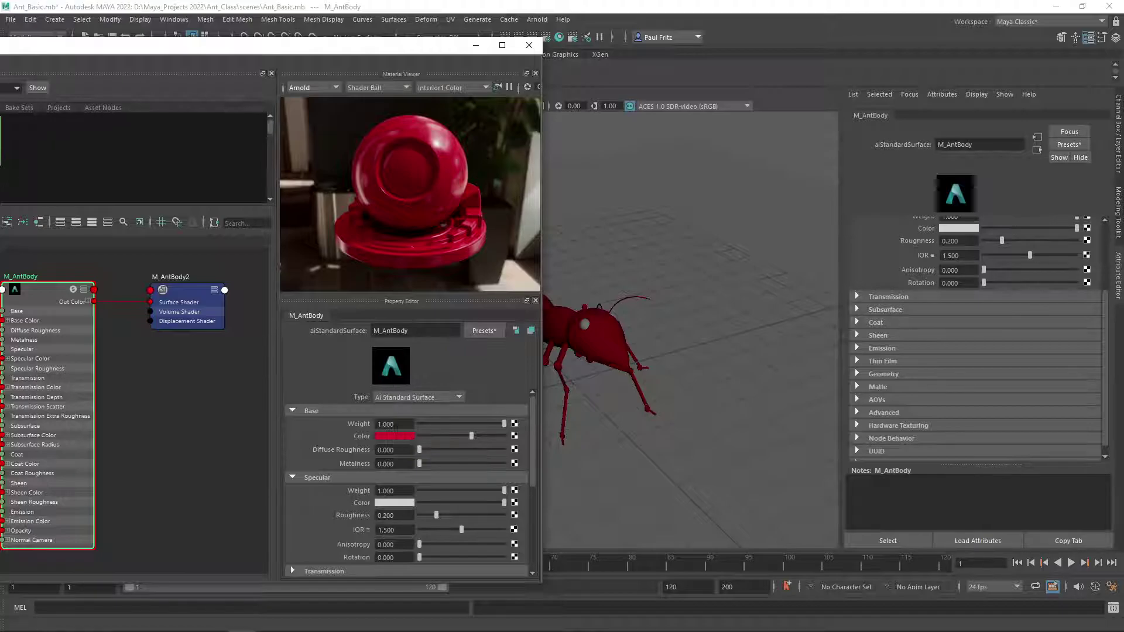
- Try a base metalness of 1.000 on M_AntBody and return it to 0
scroll(406, 437, "down", 3)
scroll(395, 453, "up", 3)
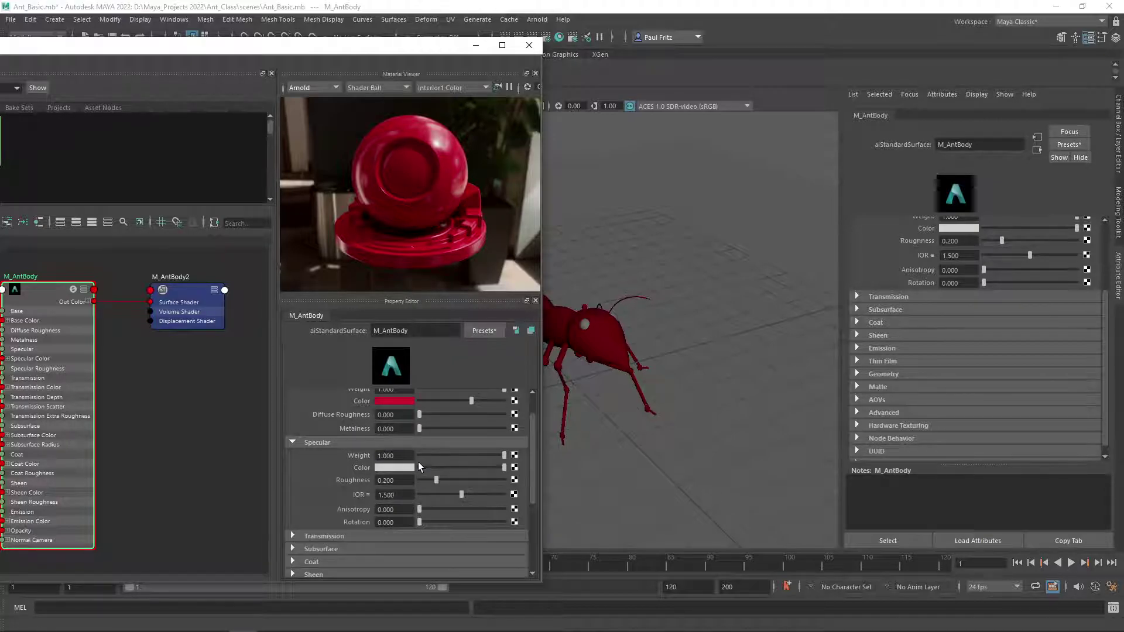
left_click_drag(419, 464, 508, 465)
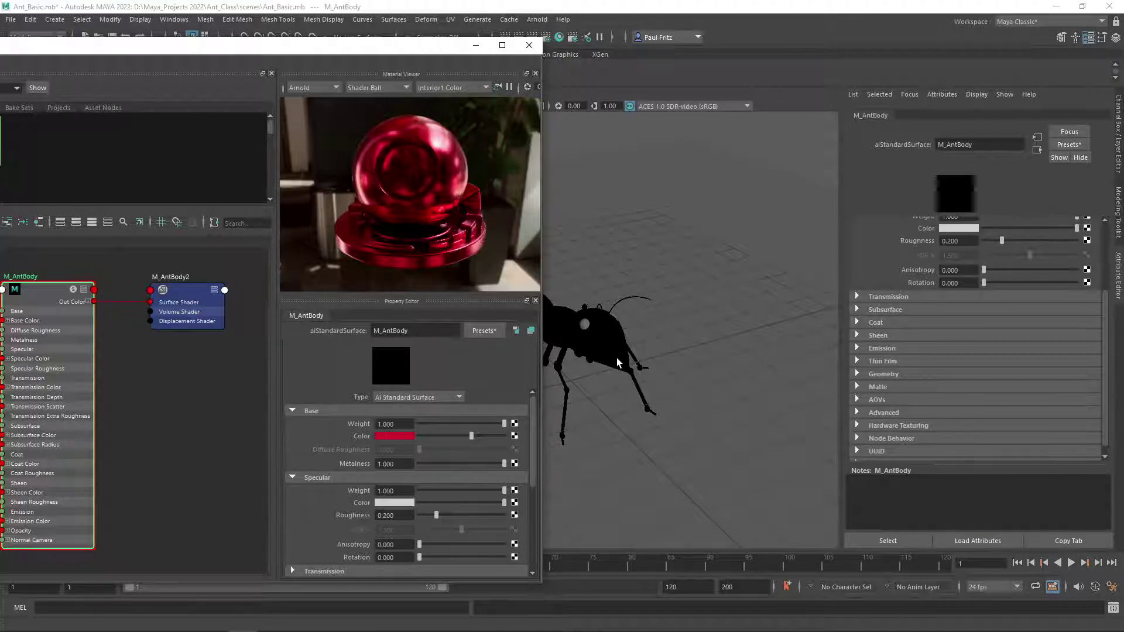
left_click(417, 462)
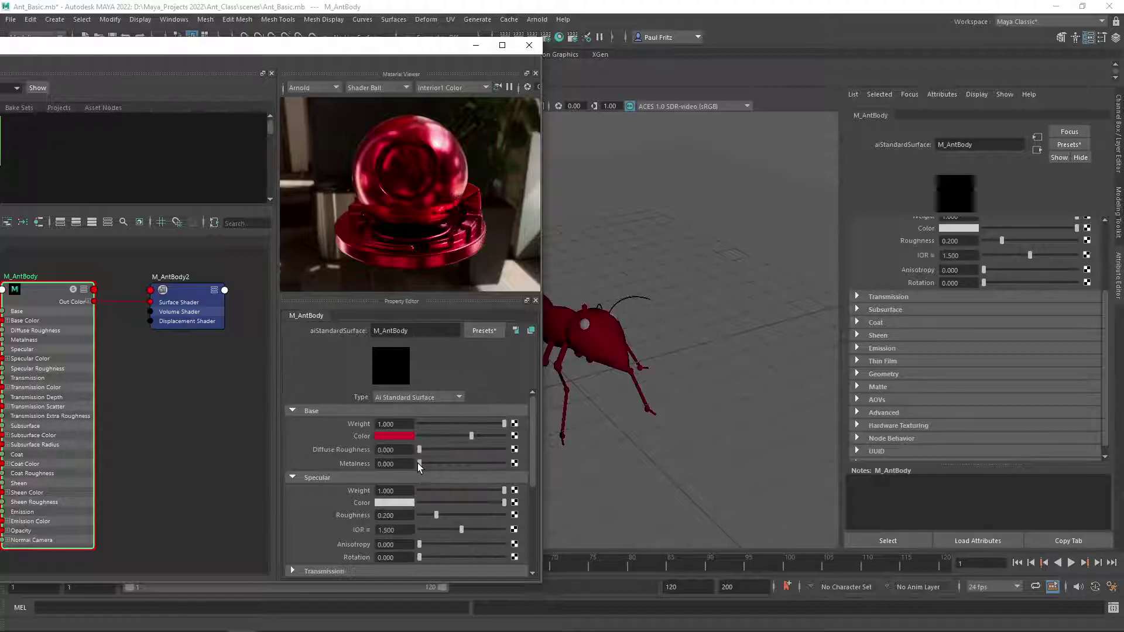
- Try a specular roughness of 1.000 and an IOR of 2.957, settling on roughness 0 and IOR about 1.553
scroll(419, 466, "down", 1)
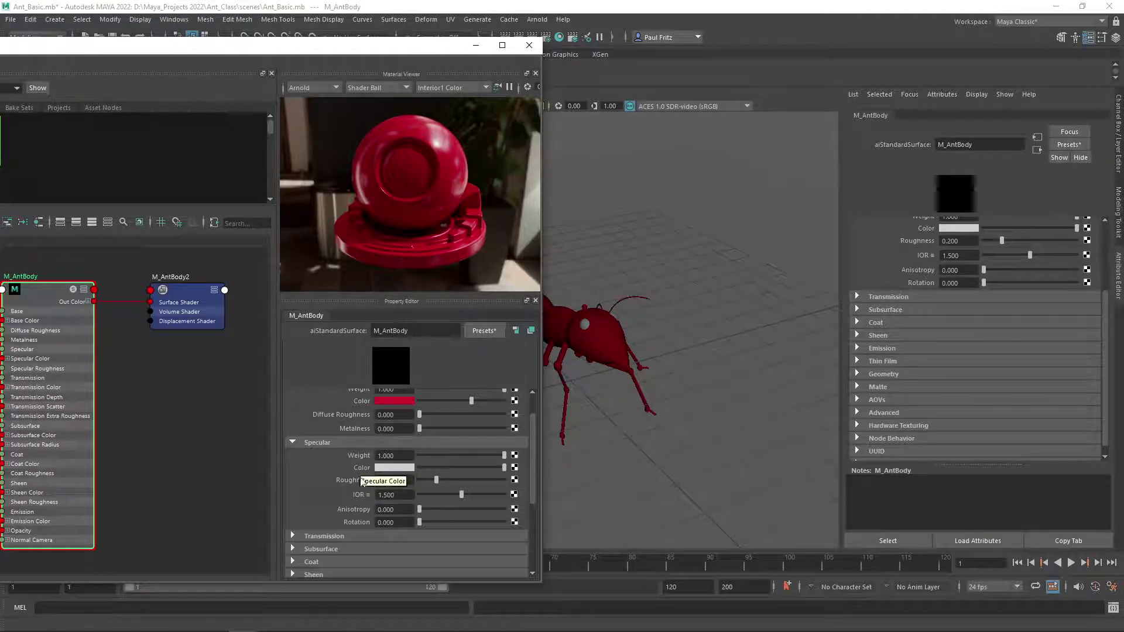
left_click_drag(436, 480, 507, 480)
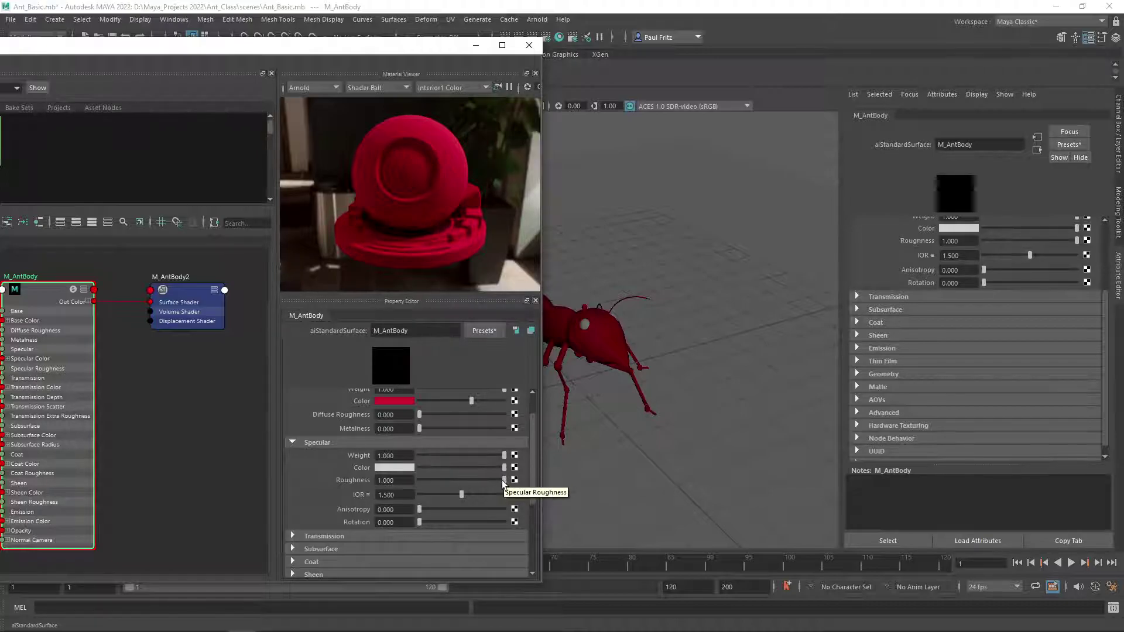
left_click_drag(505, 480, 420, 479)
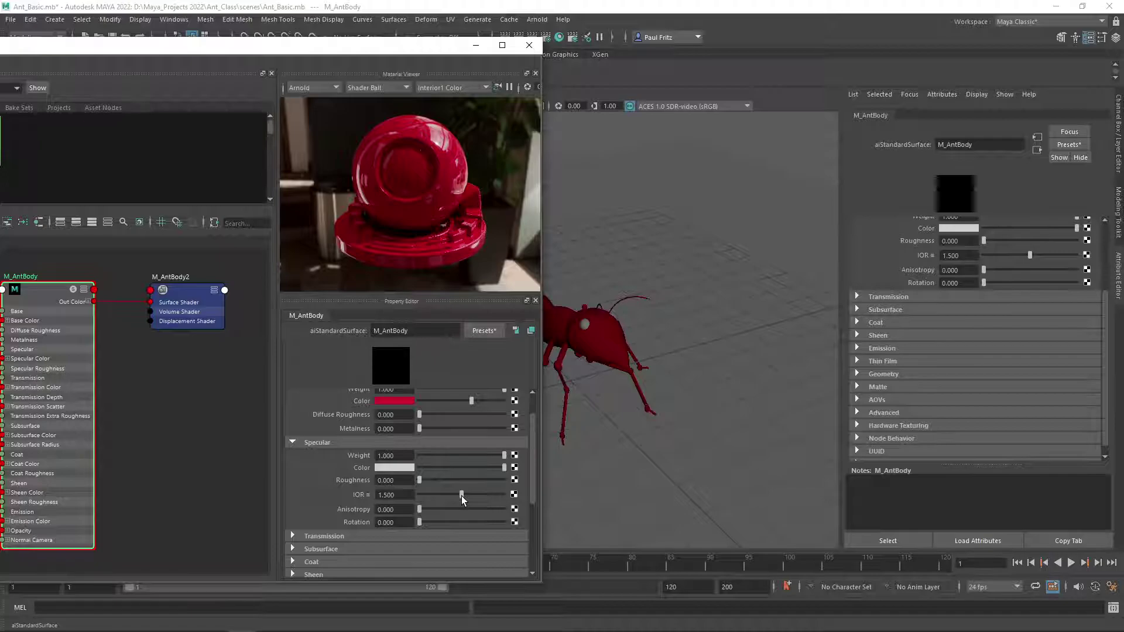
left_click_drag(461, 495, 500, 492)
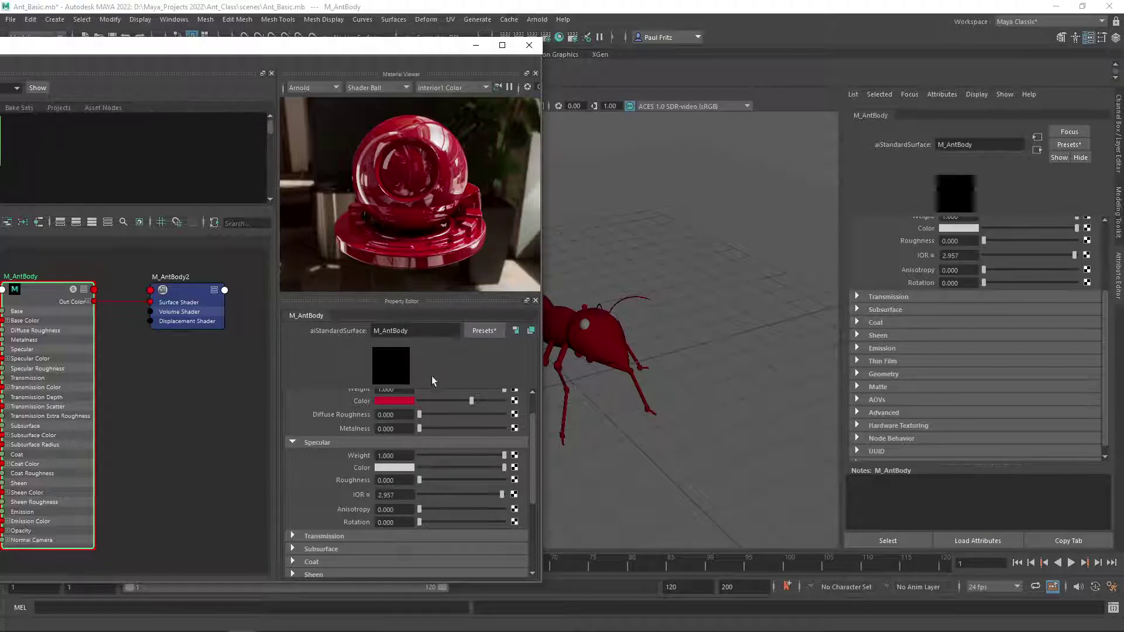
left_click_drag(502, 495, 462, 496)
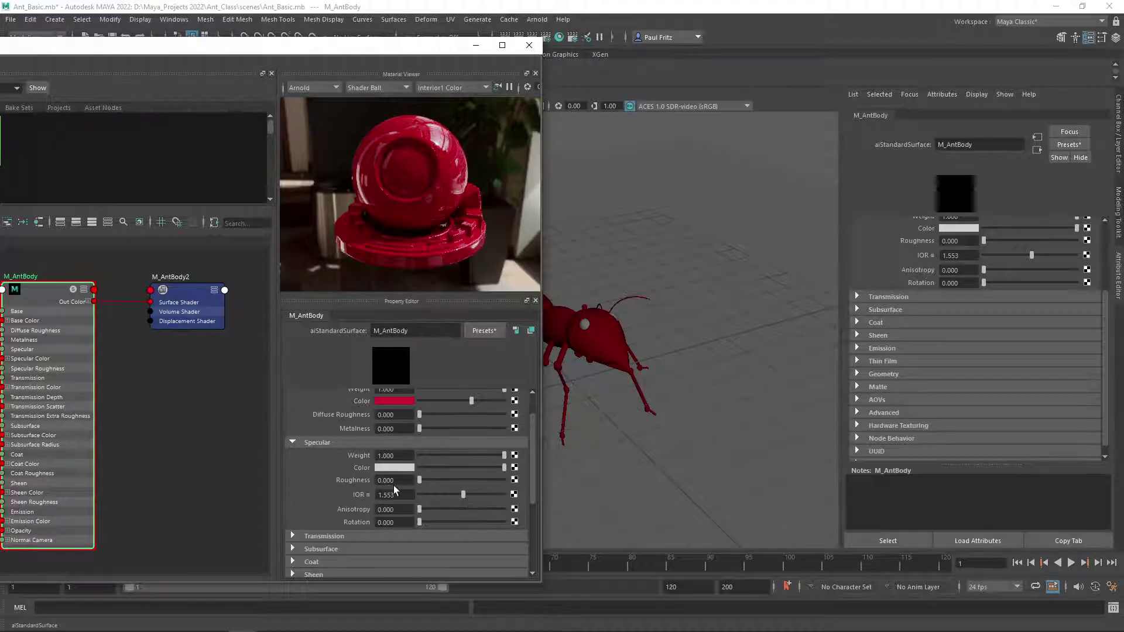
- Expand M_AntBody's Transmission attributes and raise the transmission weight to about 0.846
scroll(393, 486, "down", 3)
scroll(393, 486, "down", 1)
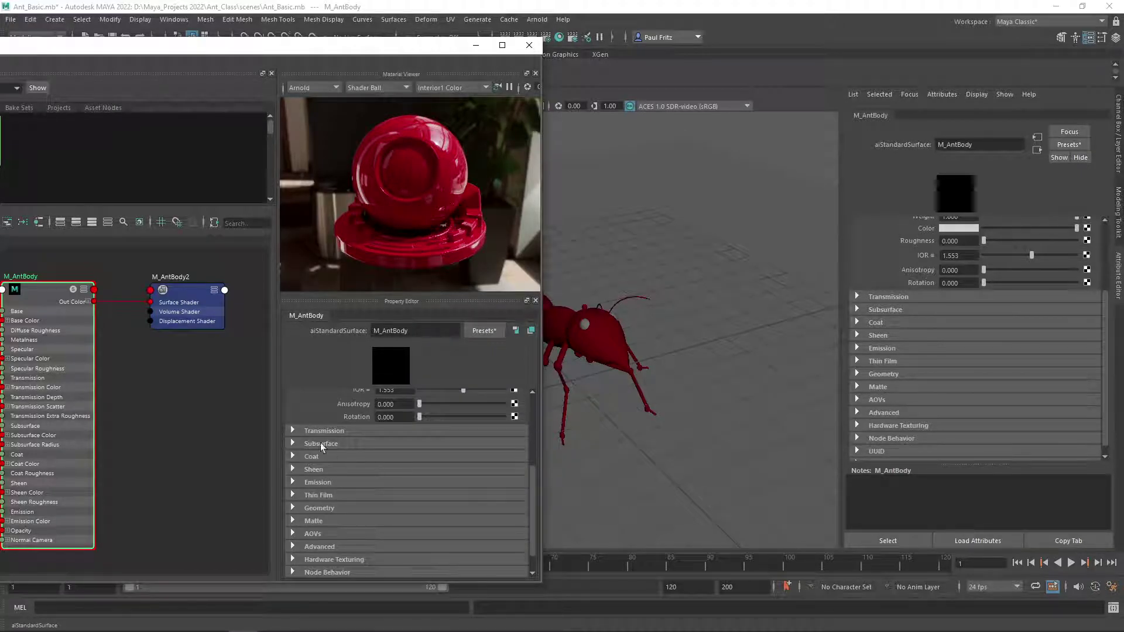
left_click(291, 430)
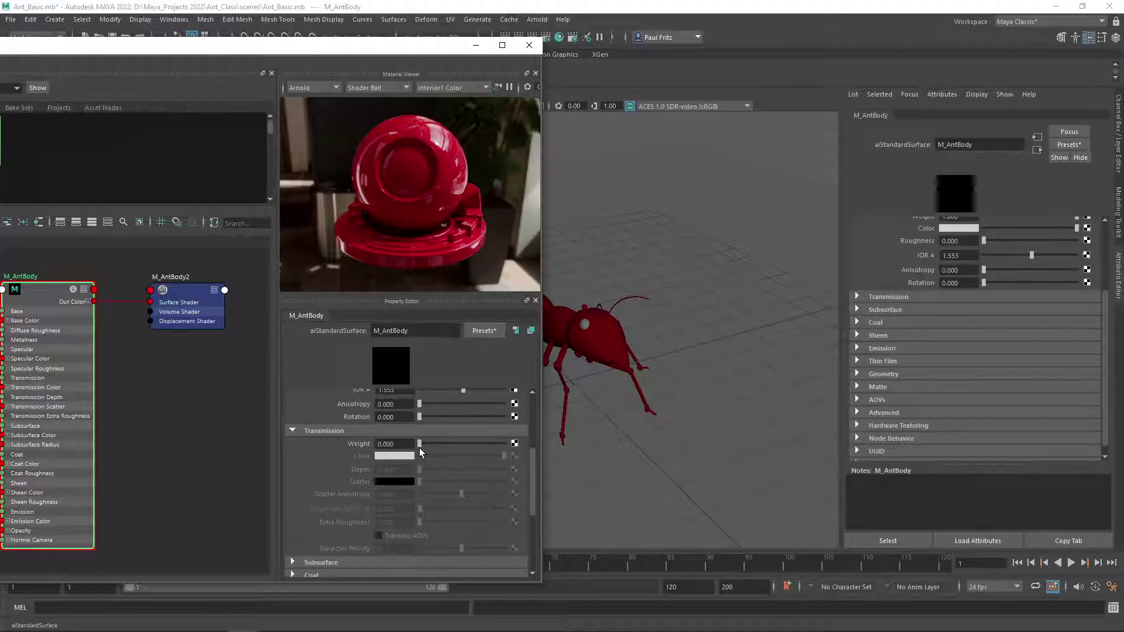
left_click_drag(417, 441, 478, 445)
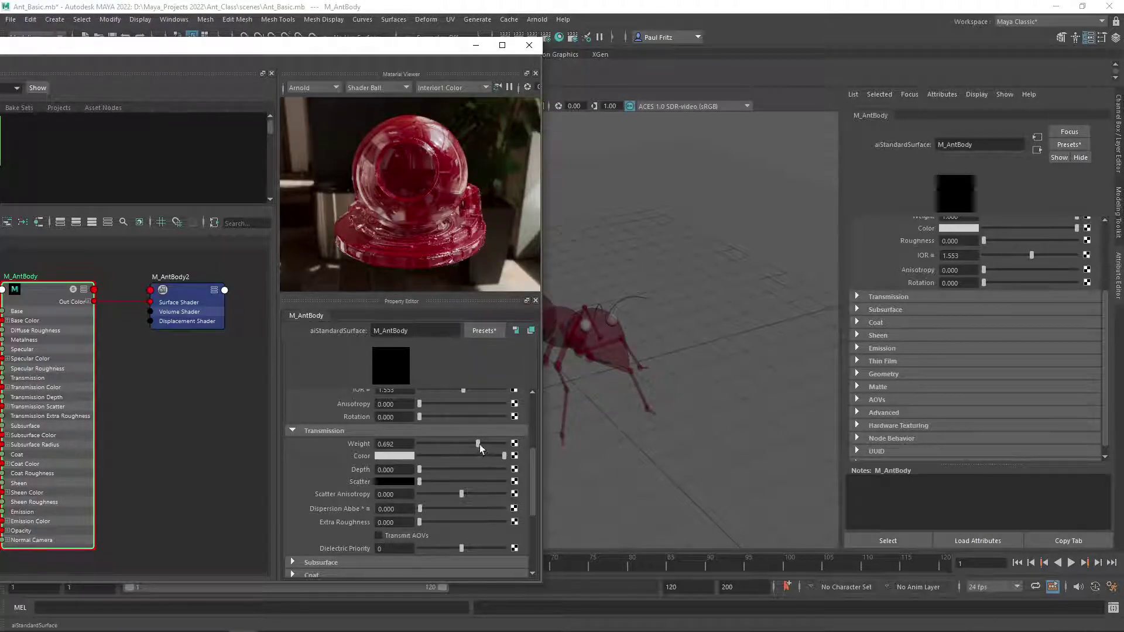
left_click_drag(478, 444, 489, 446)
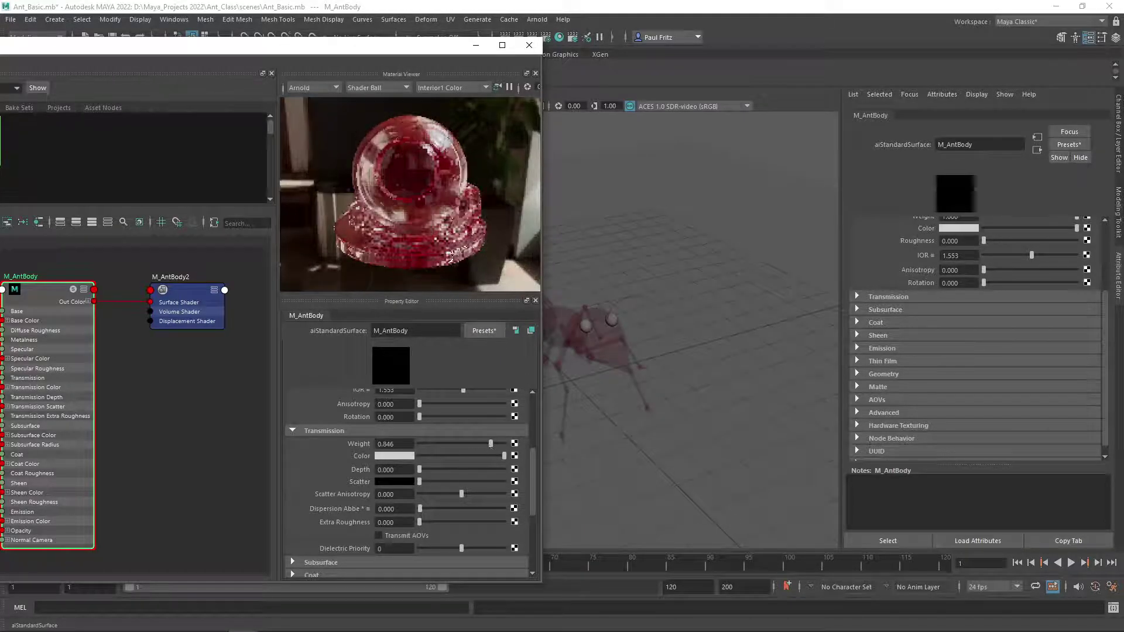
- Try cyan and red transmission colors, restore white and return the transmission weight to 0
left_click(396, 457)
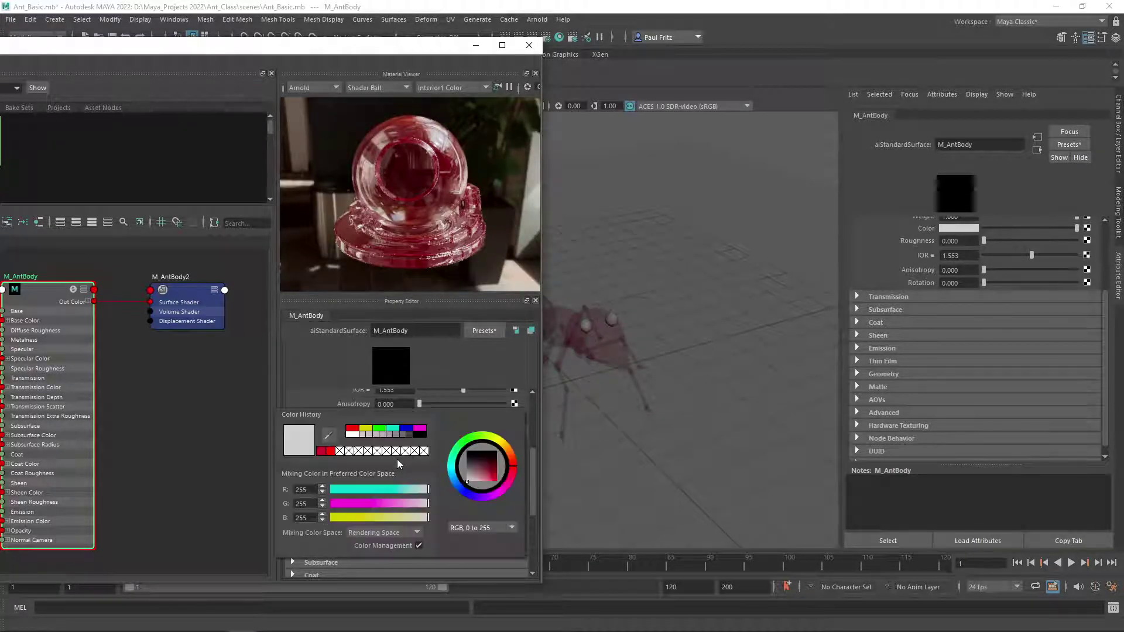
left_click(396, 430)
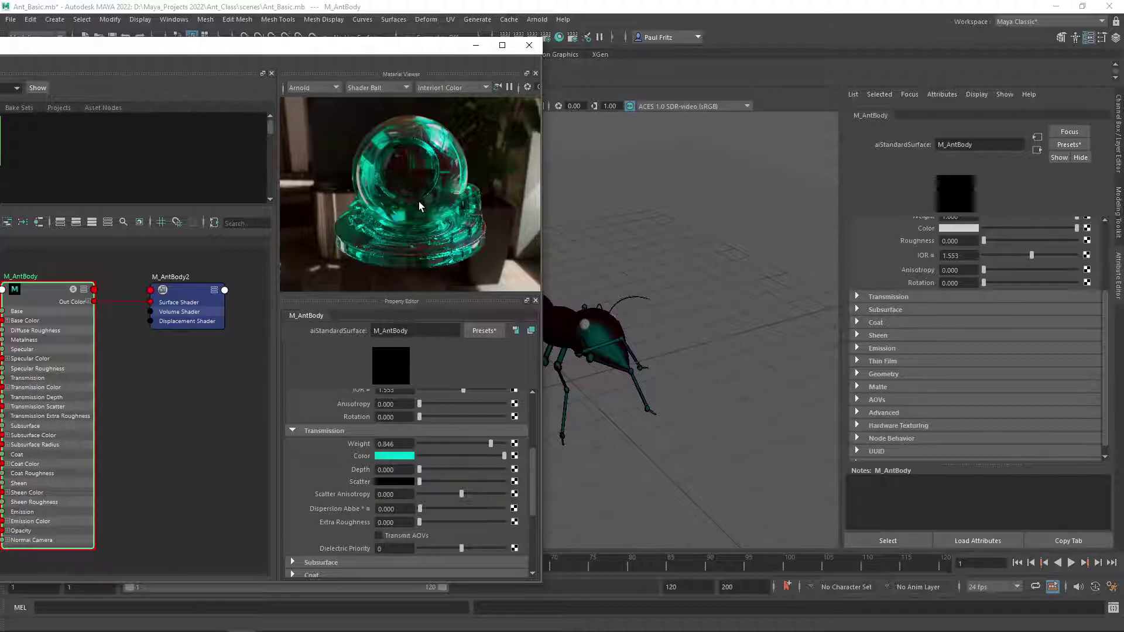
left_click(406, 457)
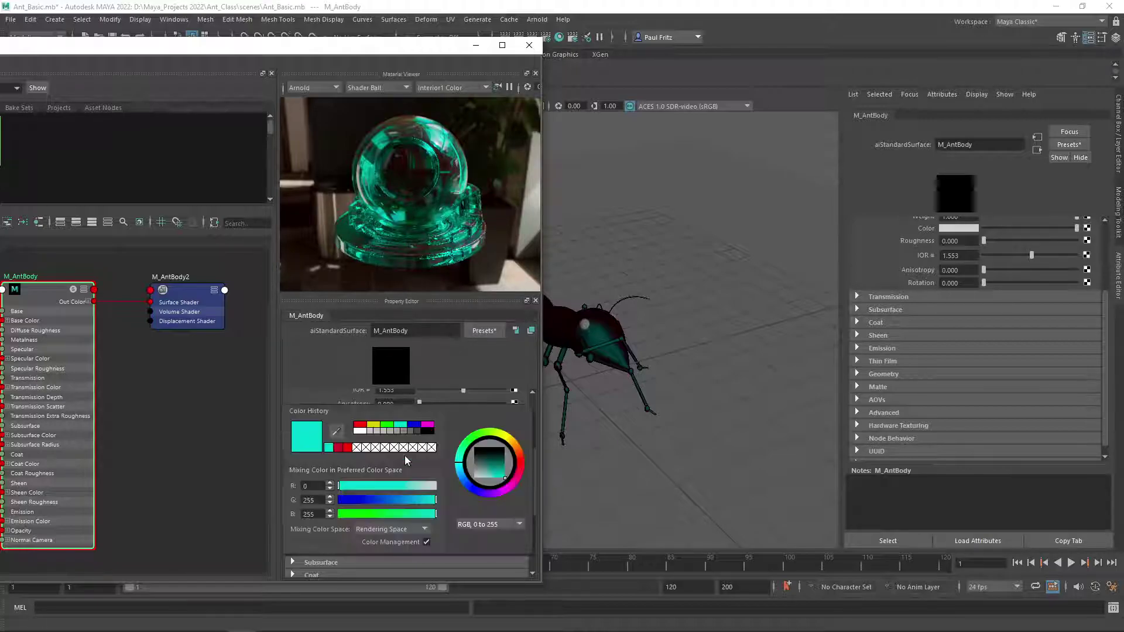
left_click(359, 424)
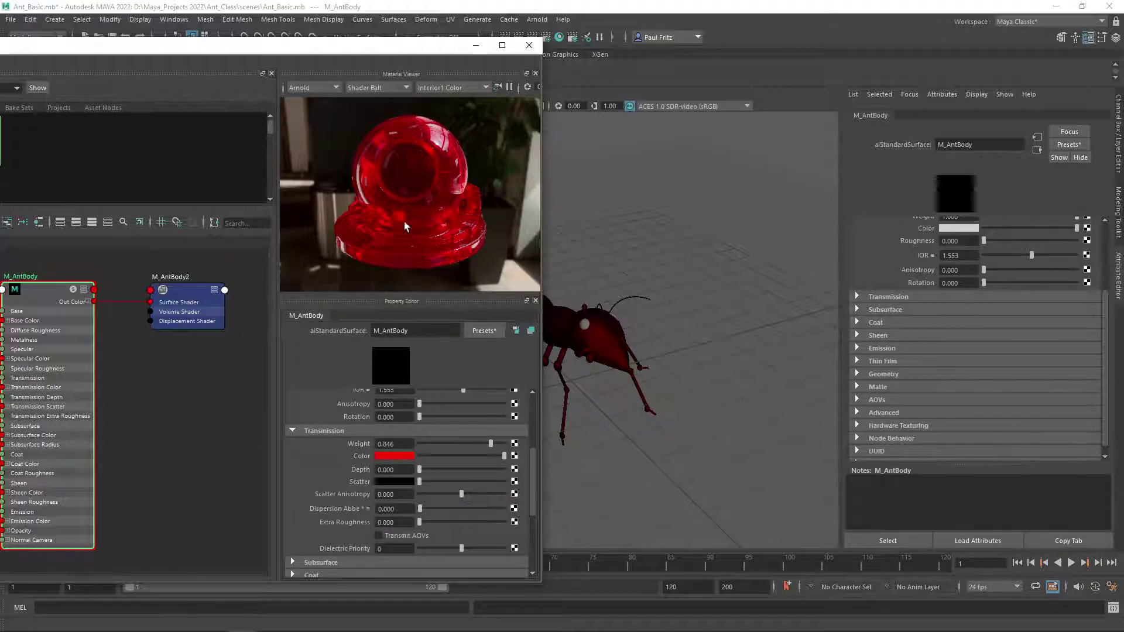
left_click(411, 457)
left_click(365, 431)
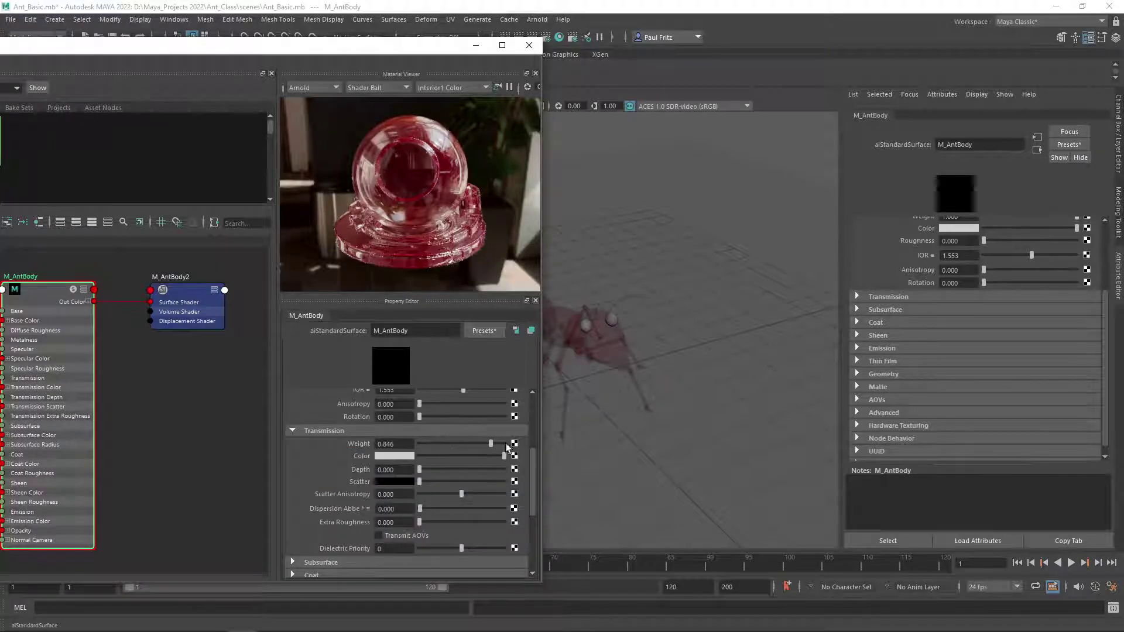
left_click_drag(508, 444, 420, 445)
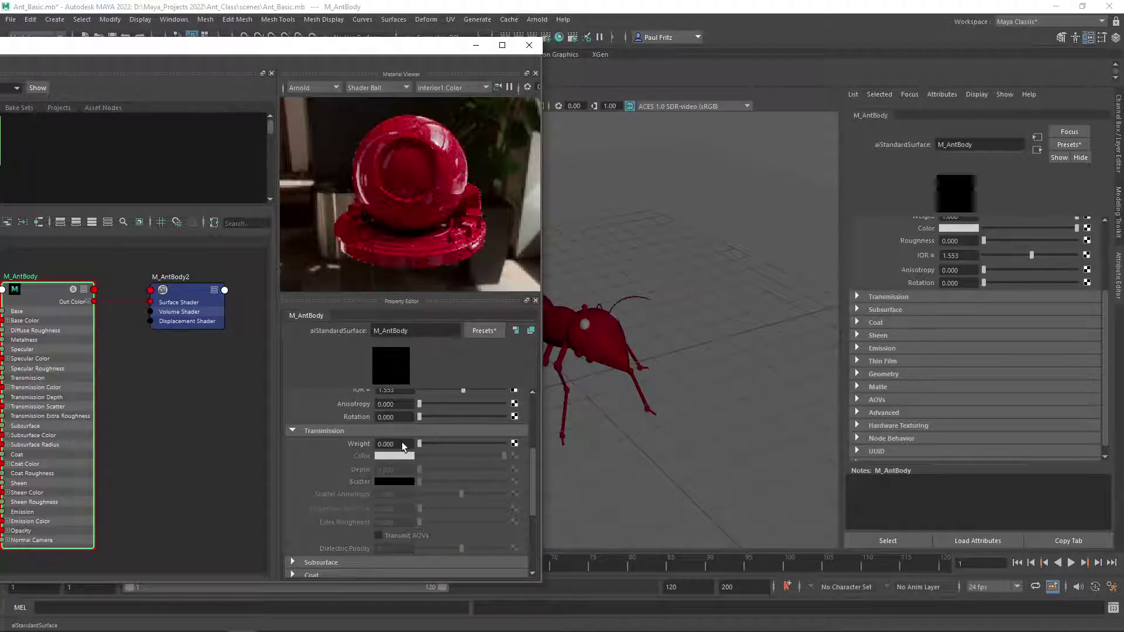
- Expand the Subsurface attributes, raise the subsurface weight to 1.000 and set the subsurface color to red
scroll(406, 441, "down", 3)
scroll(399, 441, "down", 3)
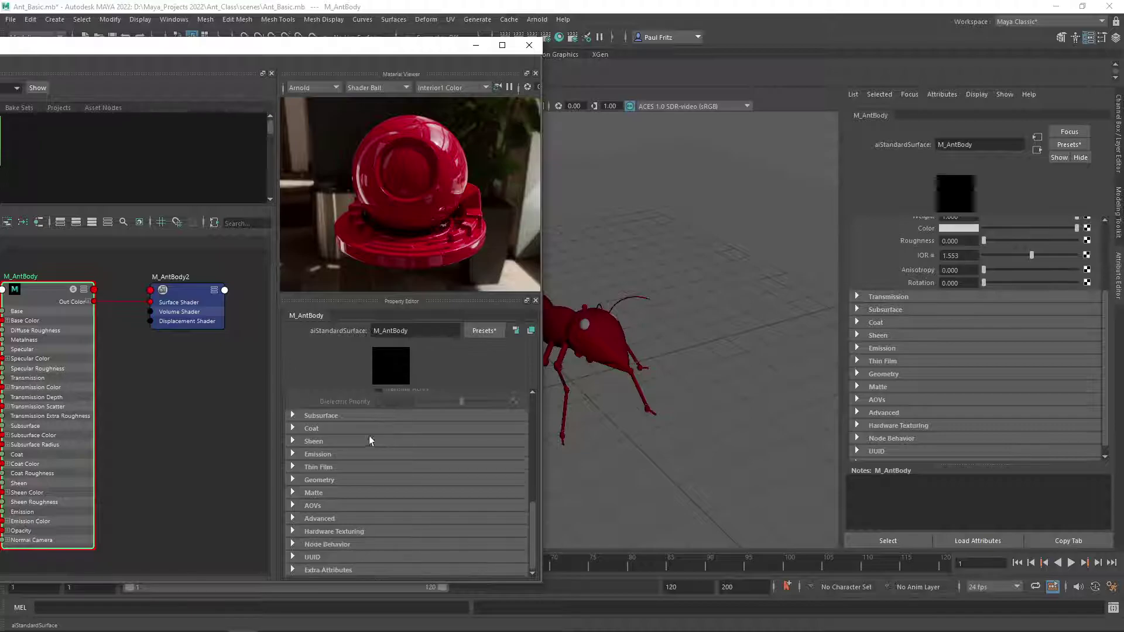
left_click(292, 415)
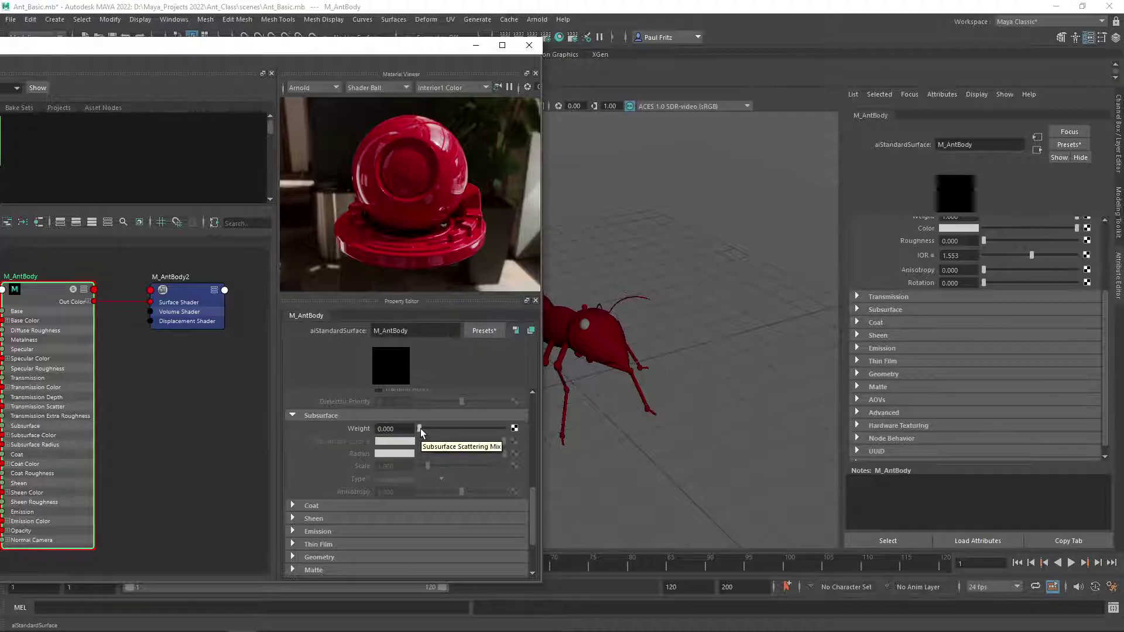
left_click_drag(421, 429, 508, 430)
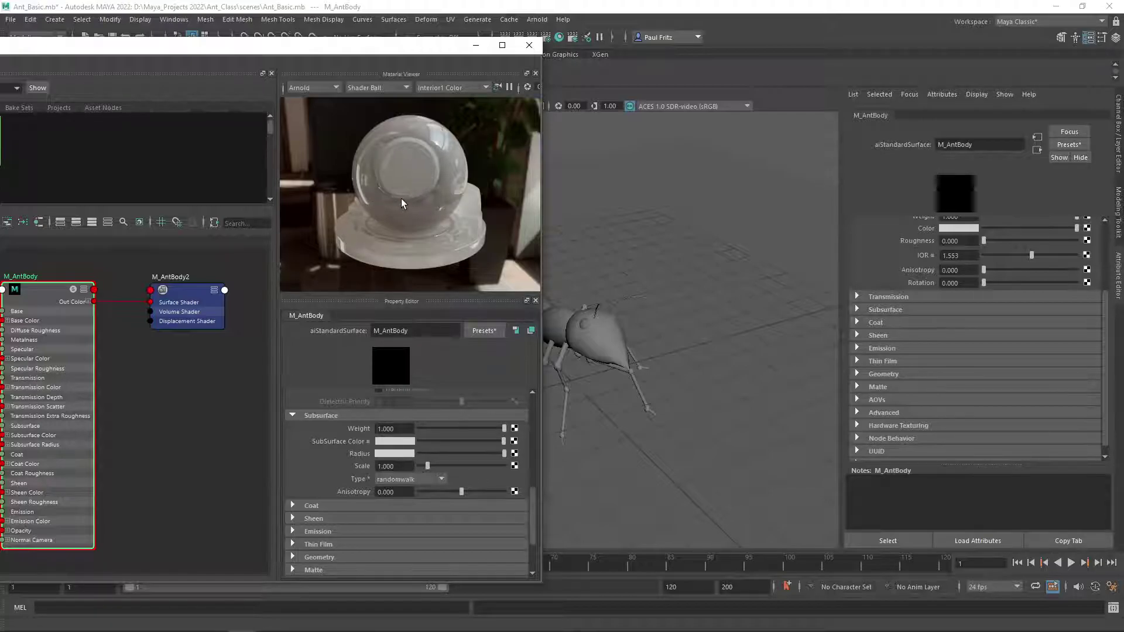
left_click(398, 442)
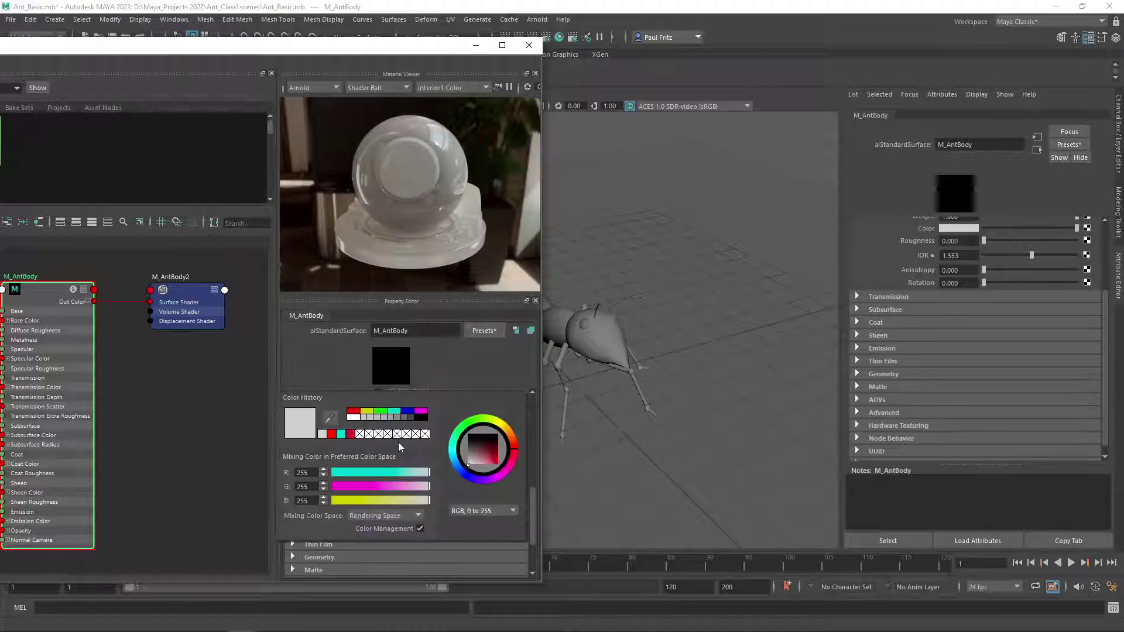
left_click(354, 412)
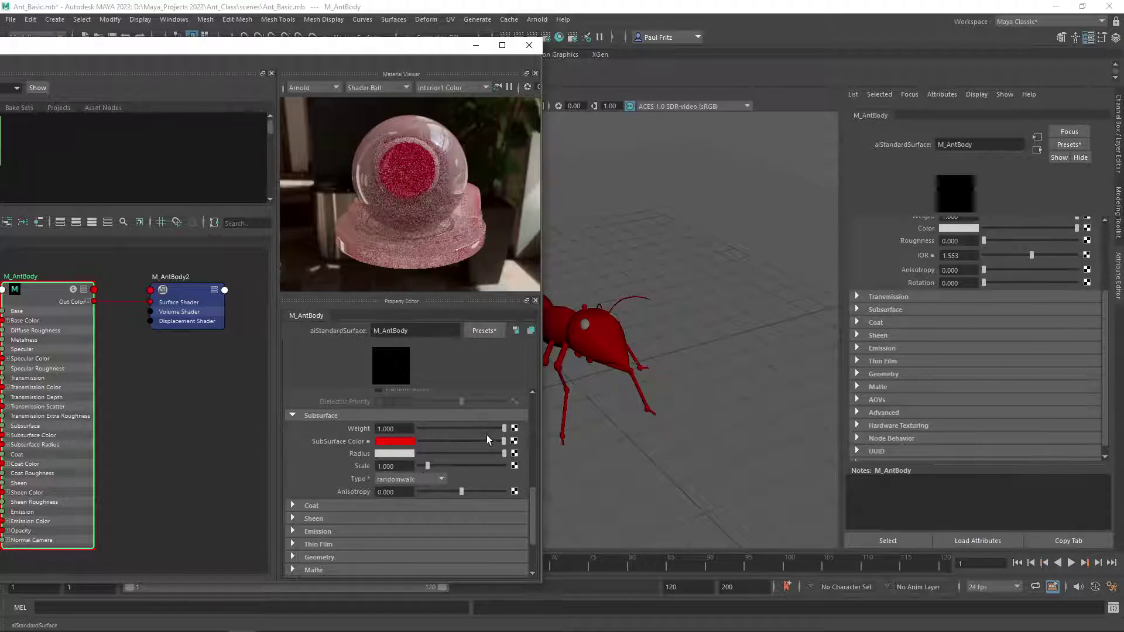
- Set the subsurface radius color to red and reduce the subsurface weight to about 0.301
left_click(409, 455)
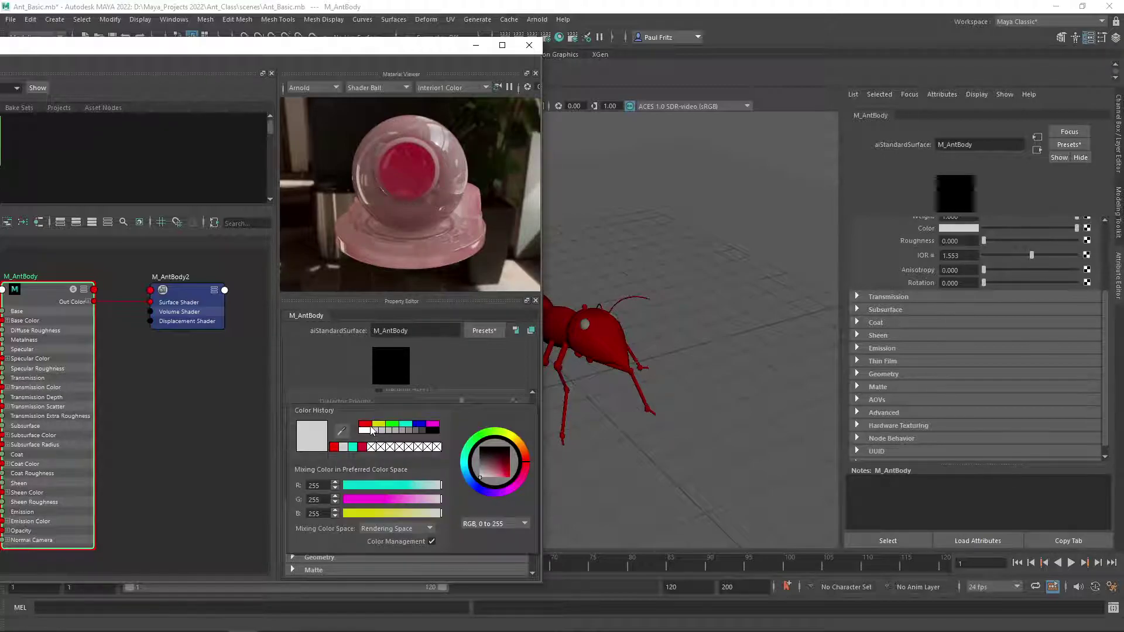
left_click(365, 424)
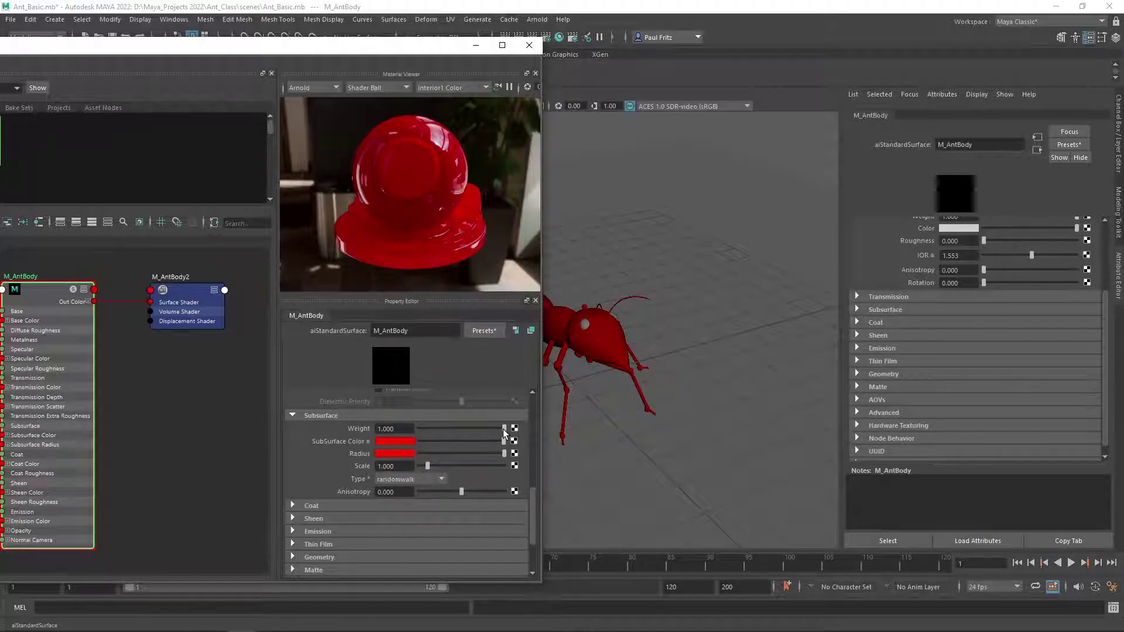
left_click_drag(503, 430, 444, 431)
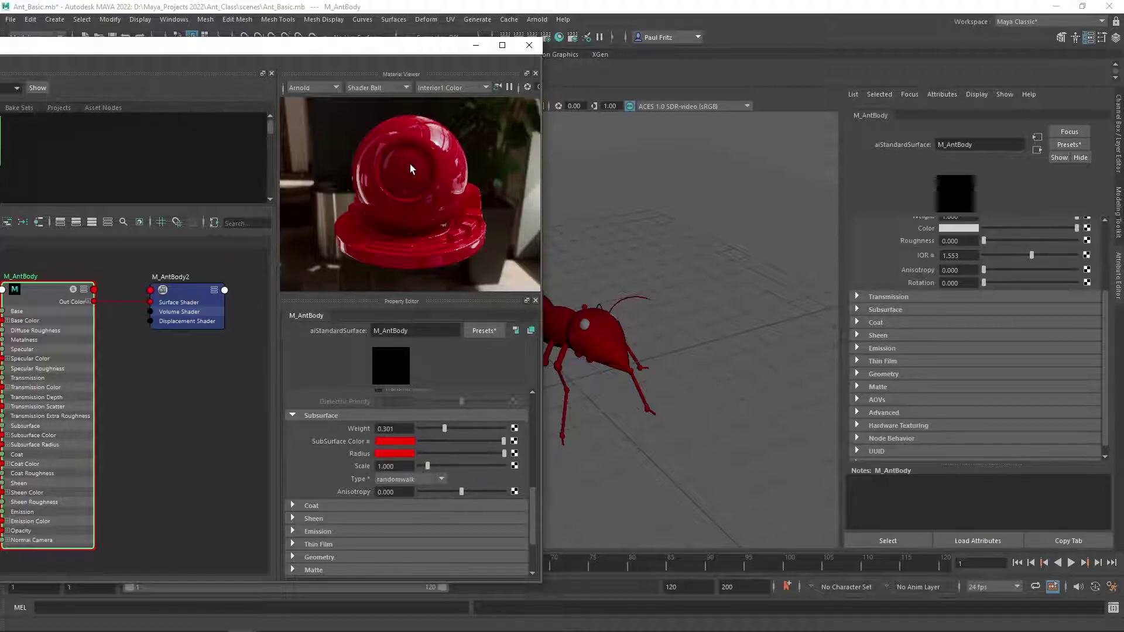
- Set M_AntBody's subsurface color and radius to white and return the subsurface weight to 0
left_click(406, 445)
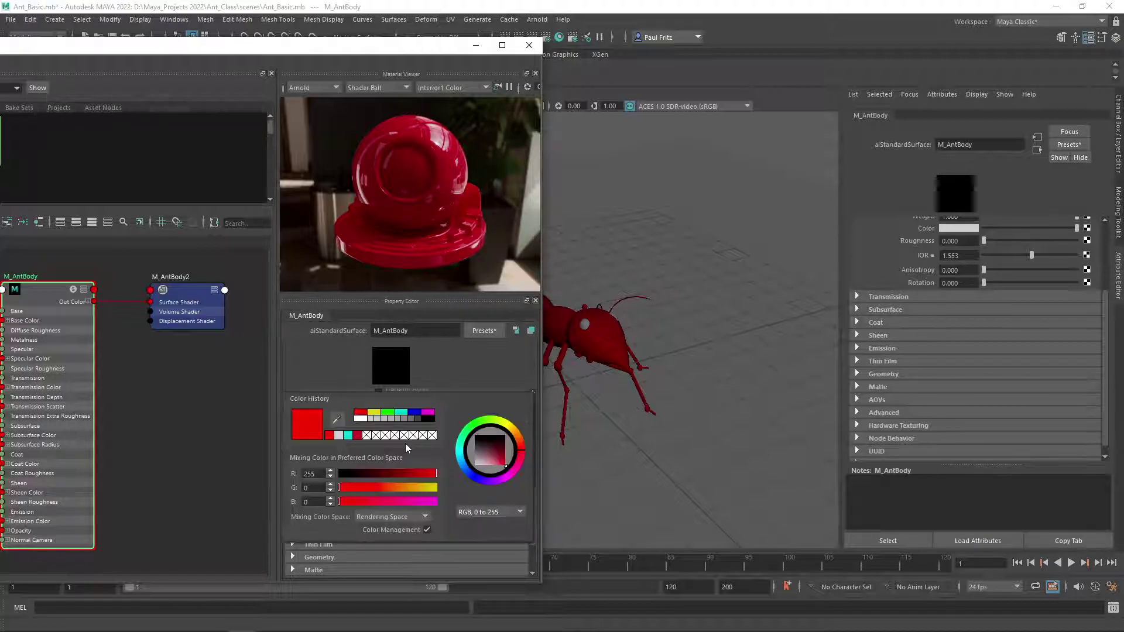
left_click(358, 419)
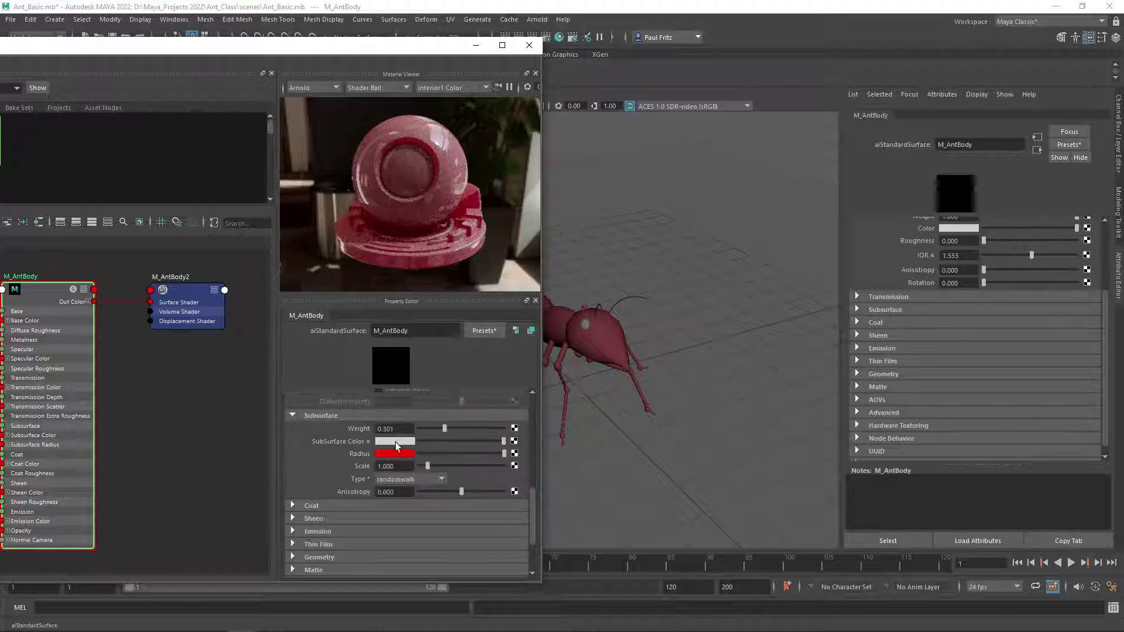
left_click(394, 452)
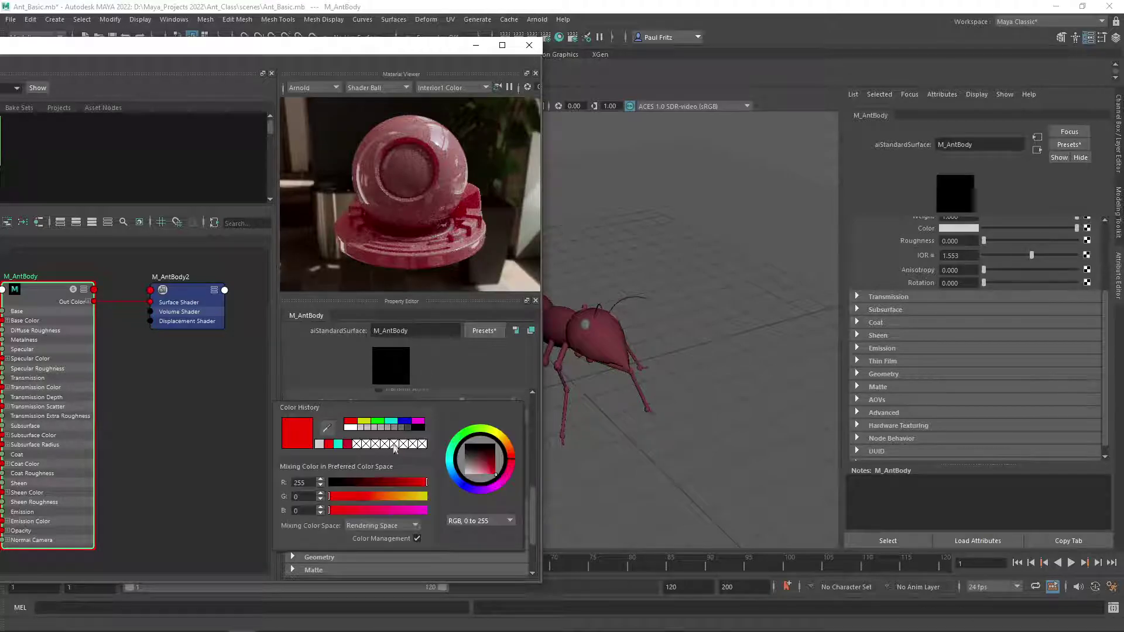
left_click(351, 427)
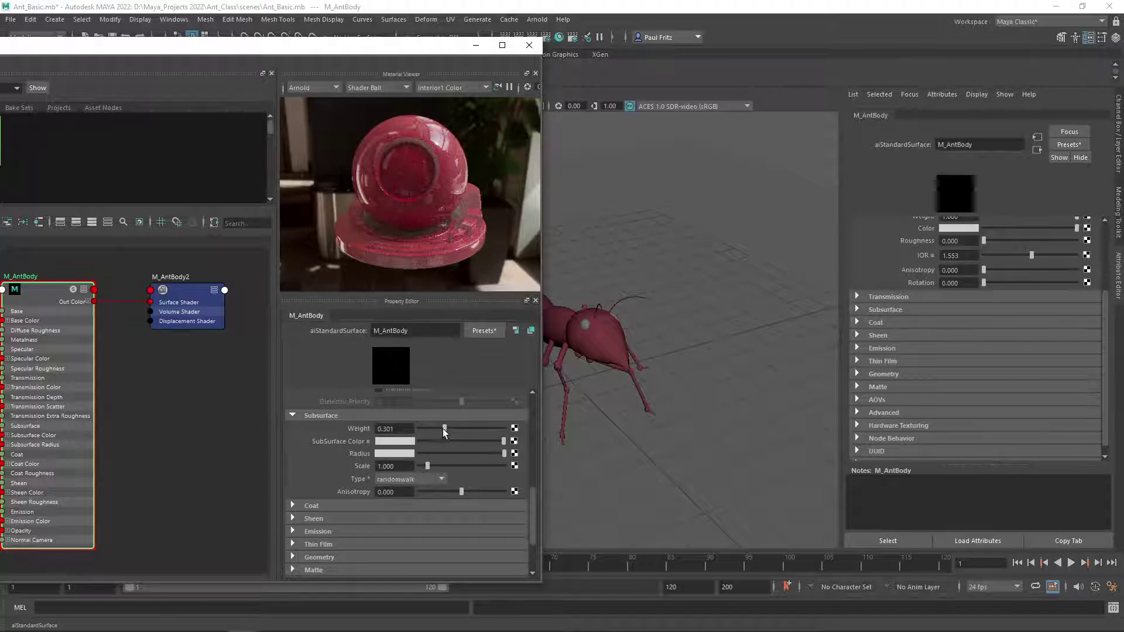
left_click_drag(444, 427, 410, 425)
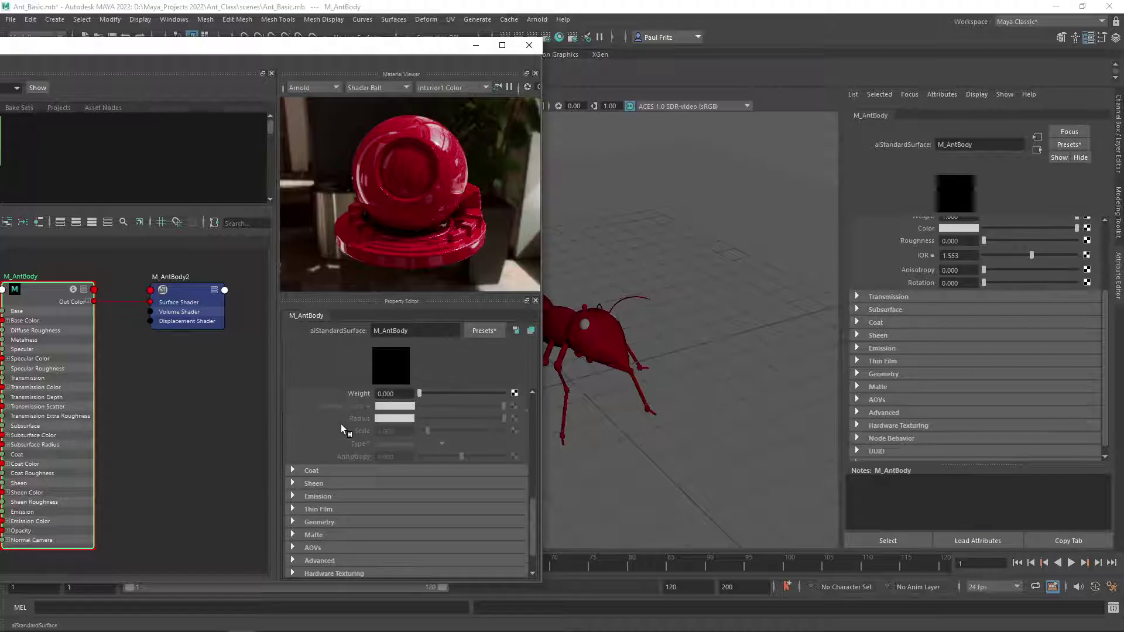
- Expand M_AntBody's Coat attributes and try a coat weight of 1.000 with a roughness of about 0.853
scroll(341, 424, "down", 3)
left_click(293, 428)
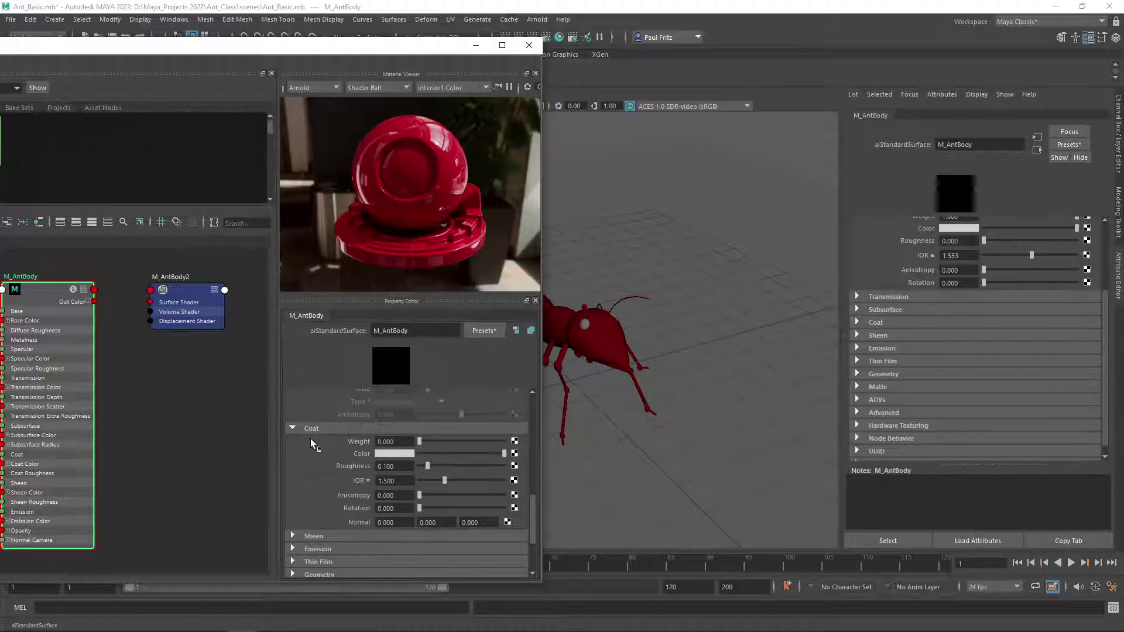
scroll(310, 438, "down", 1)
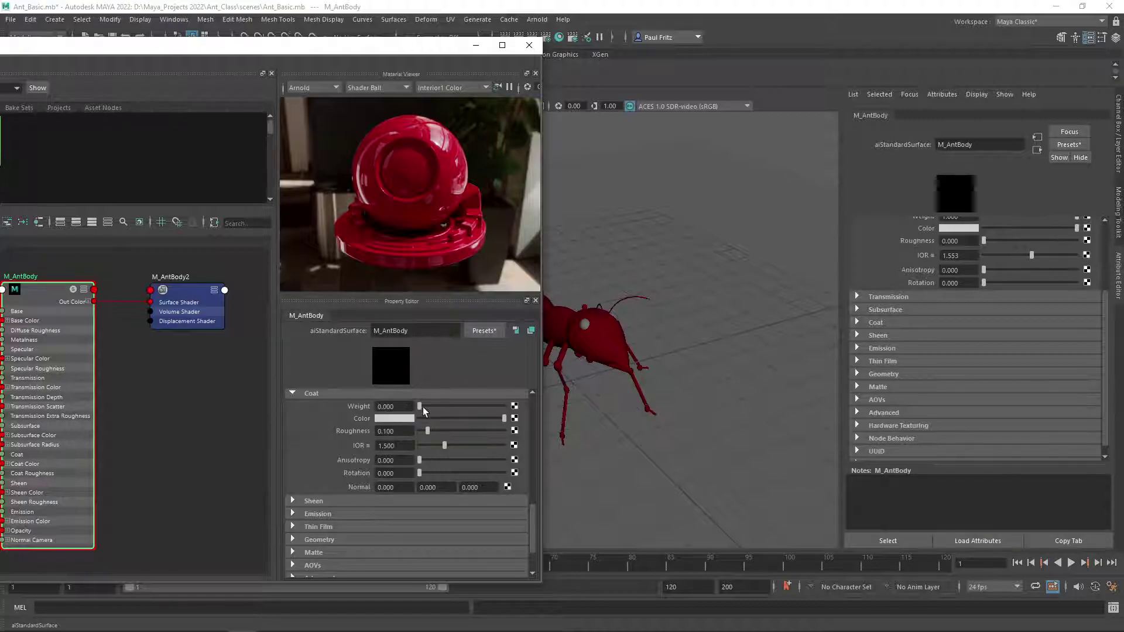
left_click_drag(419, 407, 509, 409)
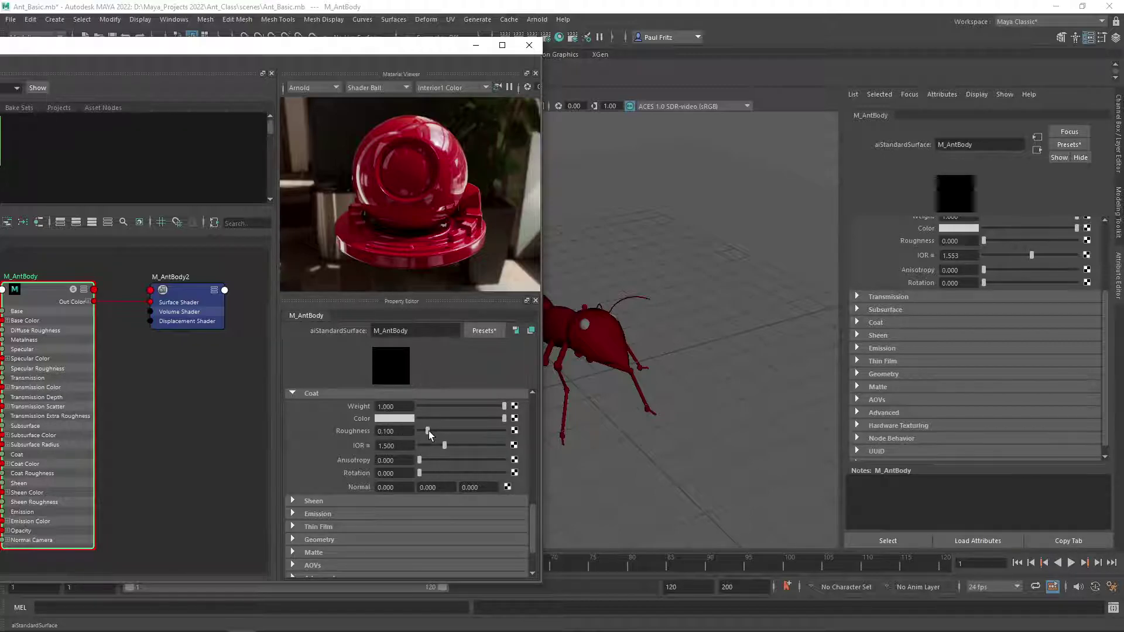
left_click_drag(429, 431, 490, 428)
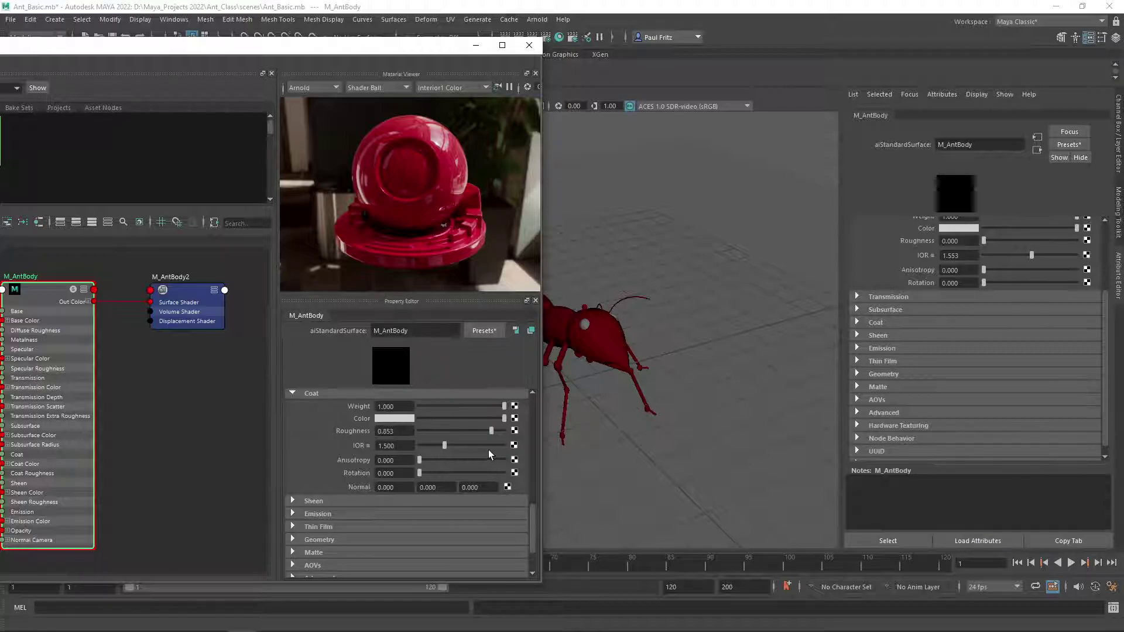
- Reset the coat weight and roughness to 0, darken the coat color fully and expand the Sheen attributes
left_click_drag(502, 406, 411, 404)
left_click(303, 501)
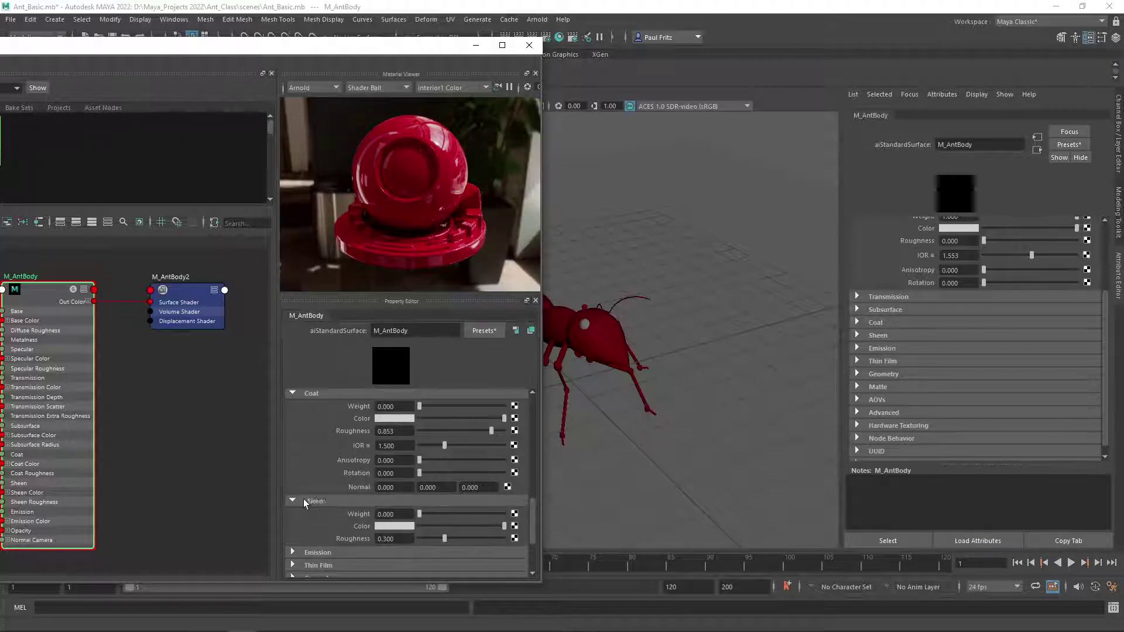
scroll(315, 491, "down", 2)
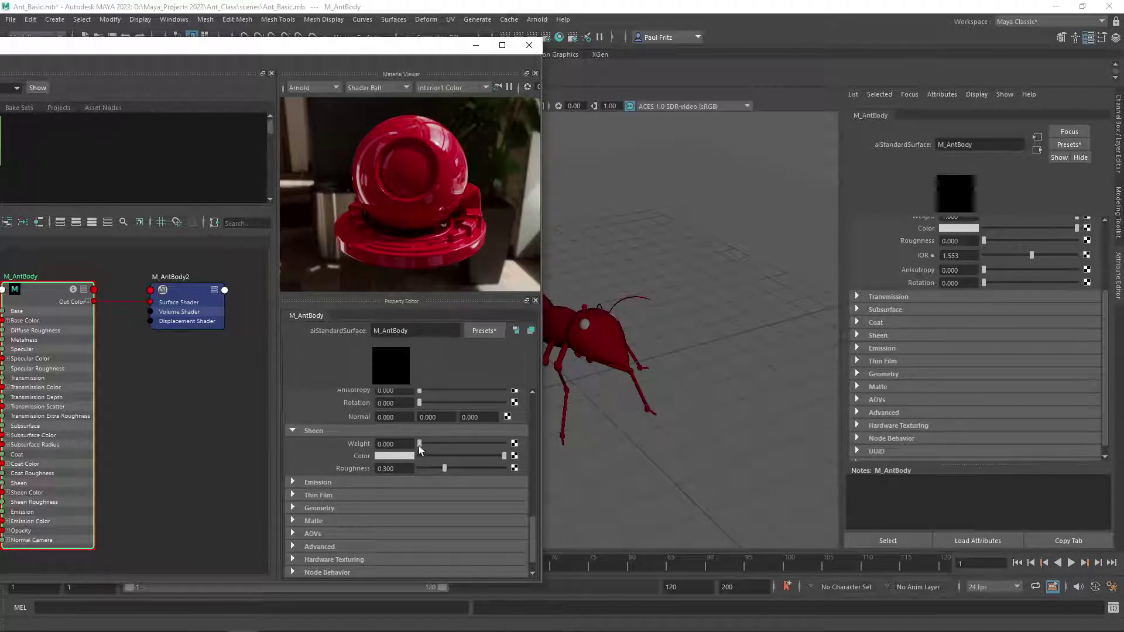
scroll(424, 417, "up", 4)
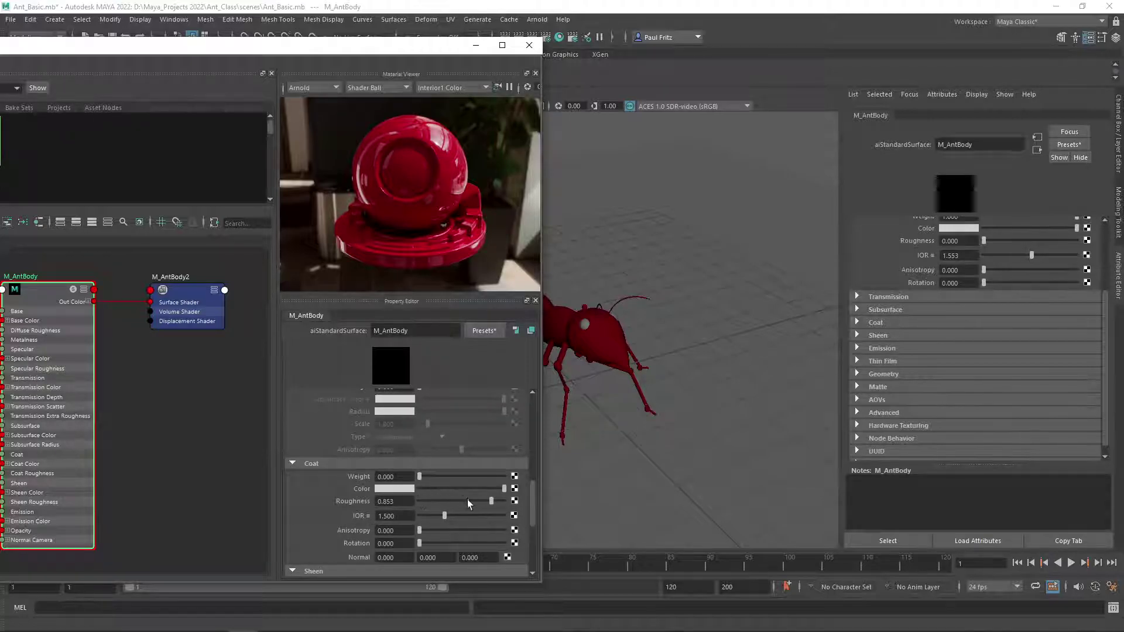
left_click_drag(490, 502, 421, 499)
scroll(463, 488, "down", 1)
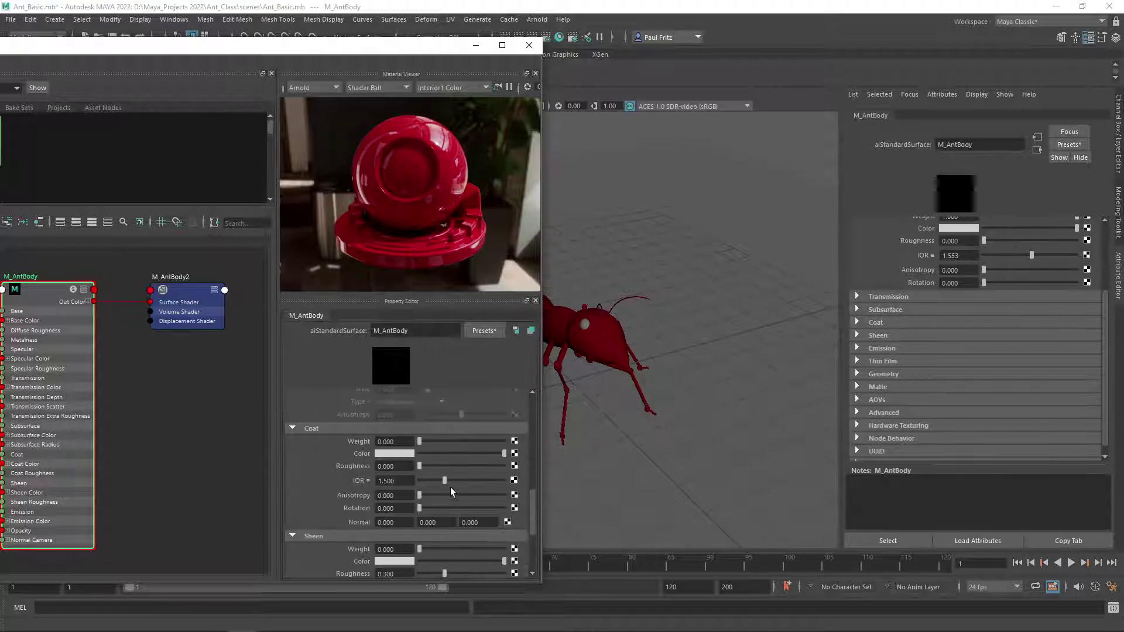
left_click_drag(503, 454, 409, 457)
- Try a sheen weight of about 0.818 with a cyan sheen color on M_AntBody
scroll(409, 456, "down", 3)
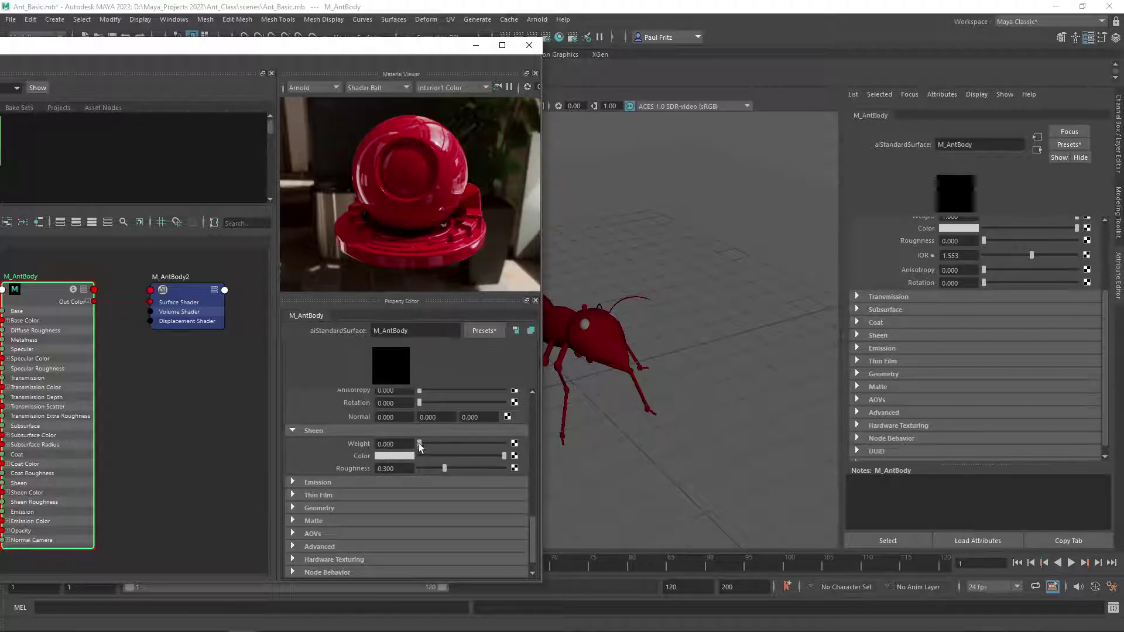
left_click_drag(420, 443, 486, 448)
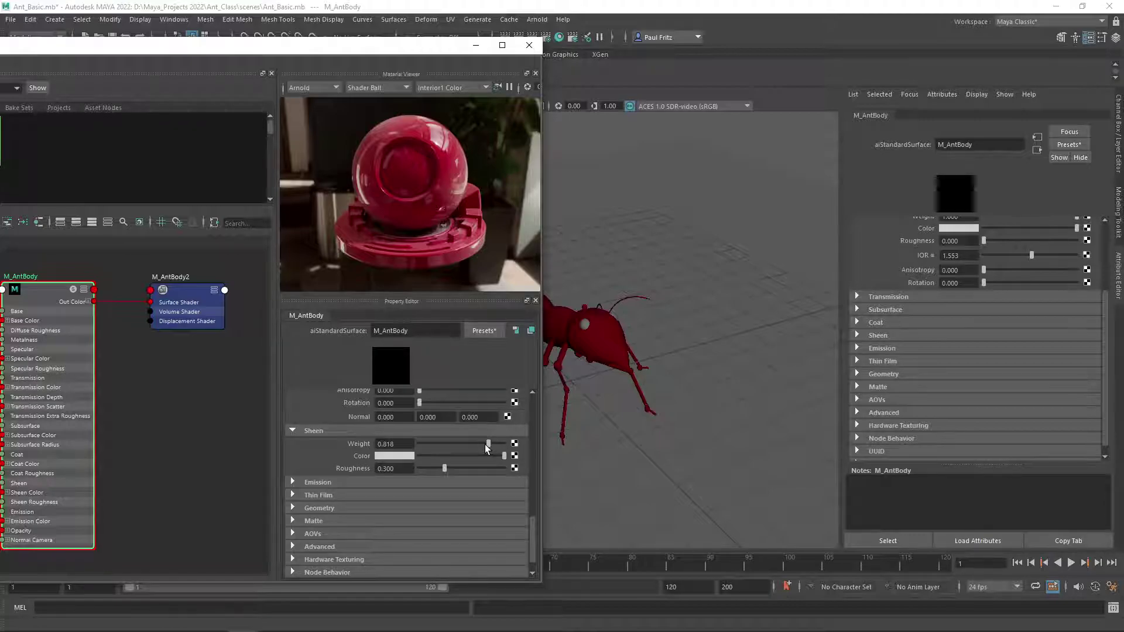
left_click(389, 456)
left_click(388, 428)
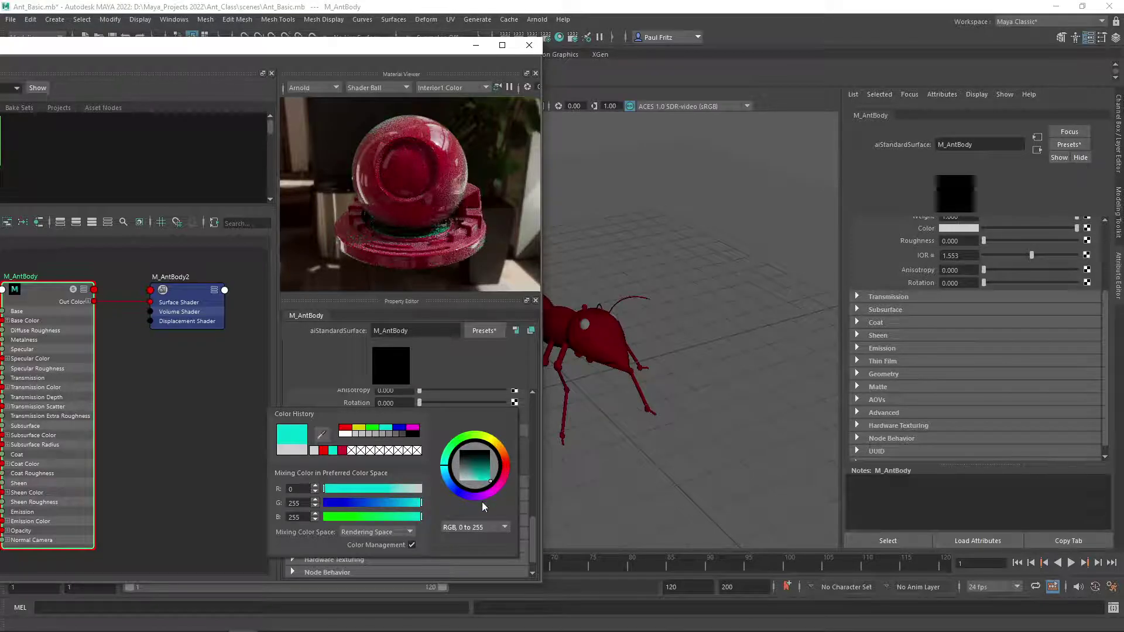
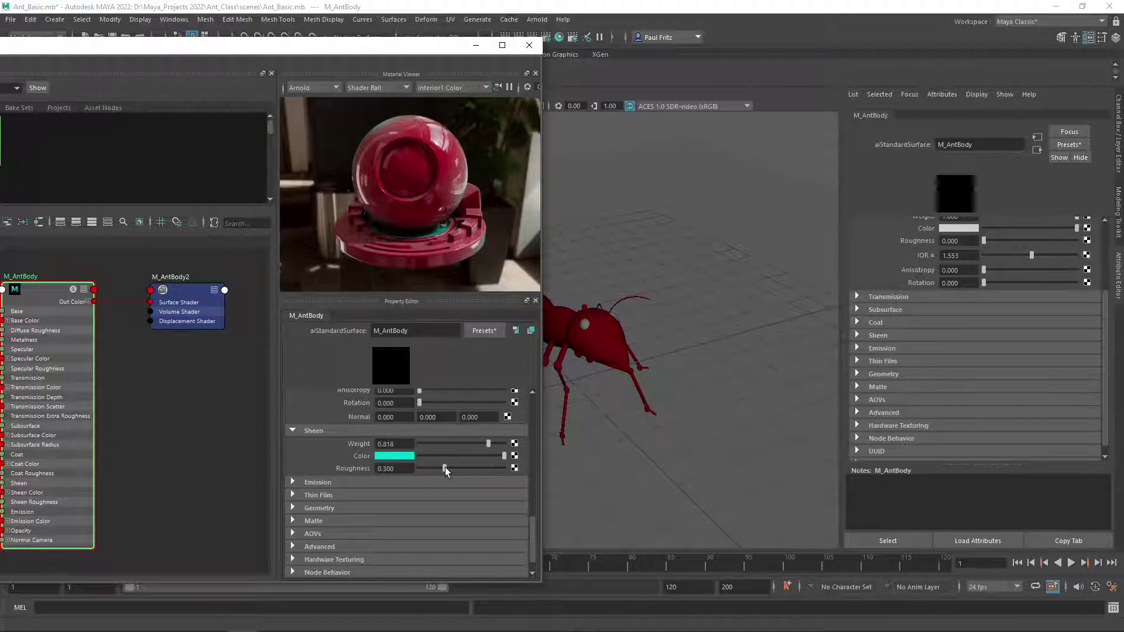
- Raise the sheen roughness to 1.000, return the sheen weight to 0 and darken the sheen color to black
left_click_drag(445, 467, 502, 470)
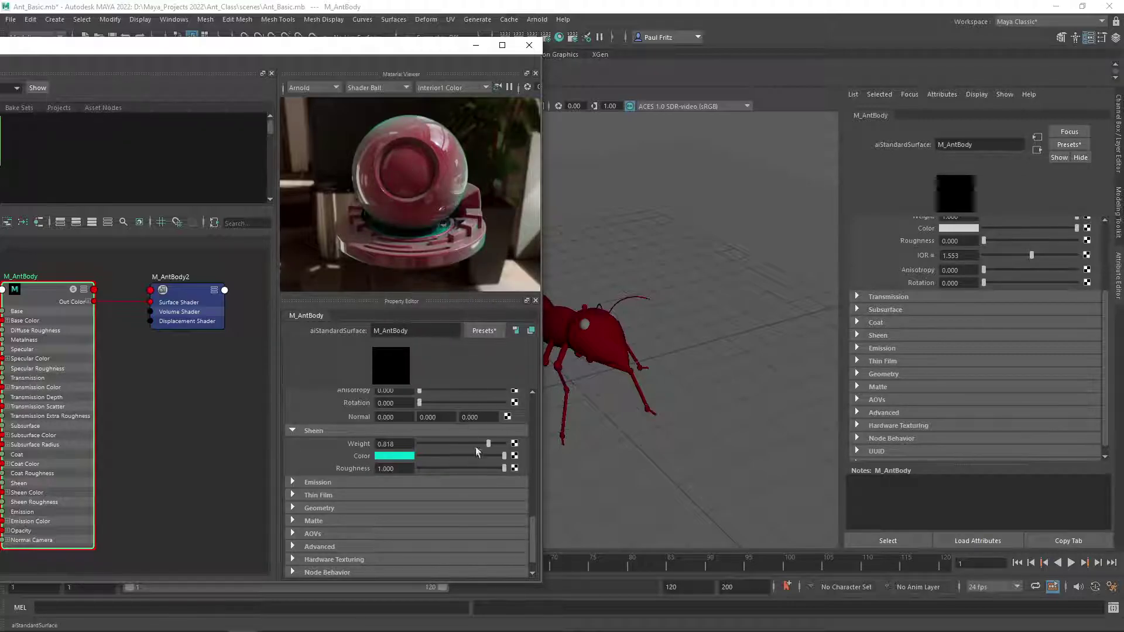
left_click_drag(489, 444, 418, 444)
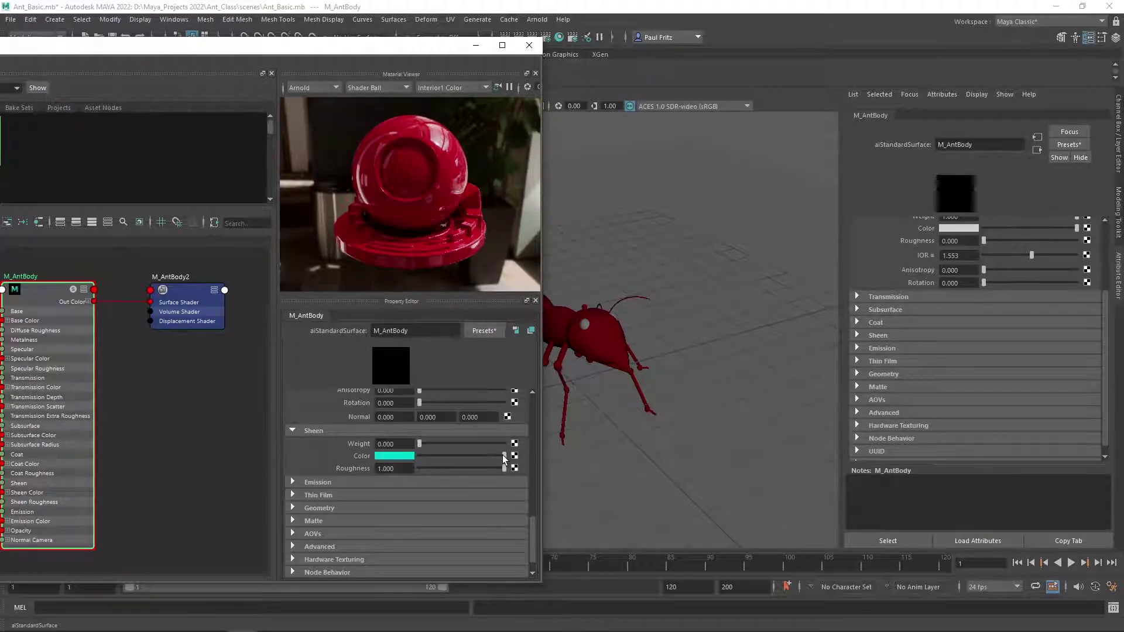
left_click_drag(505, 456, 420, 456)
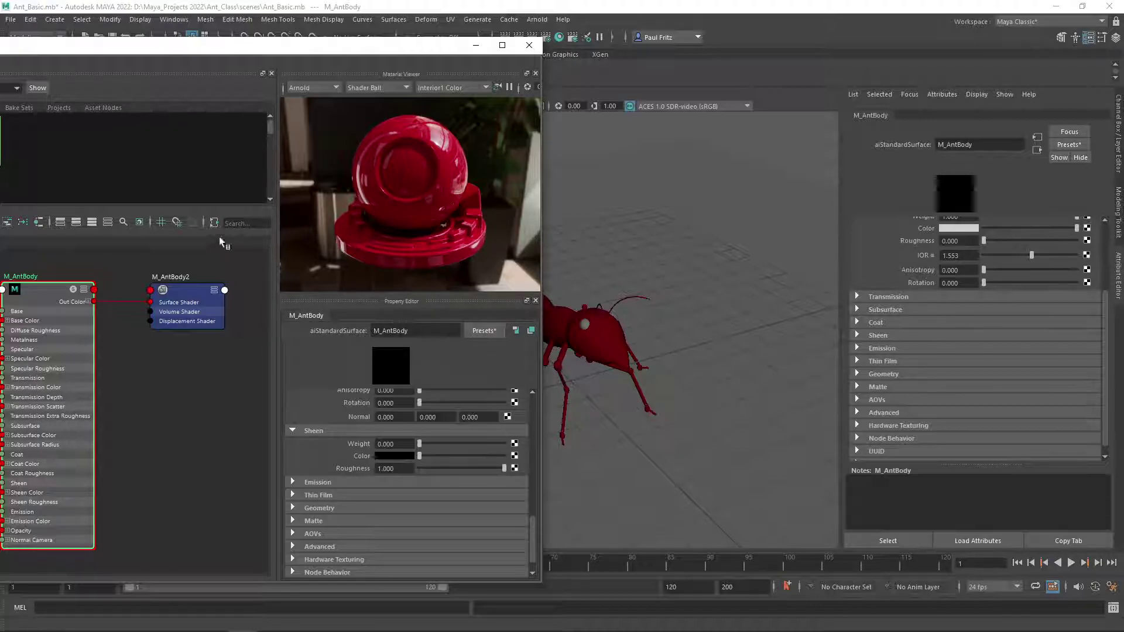
- Clear the Hypershade graph of M_AntBody's nodes and add the M_Eyes material to the work area
left_click_drag(150, 54, 462, 67)
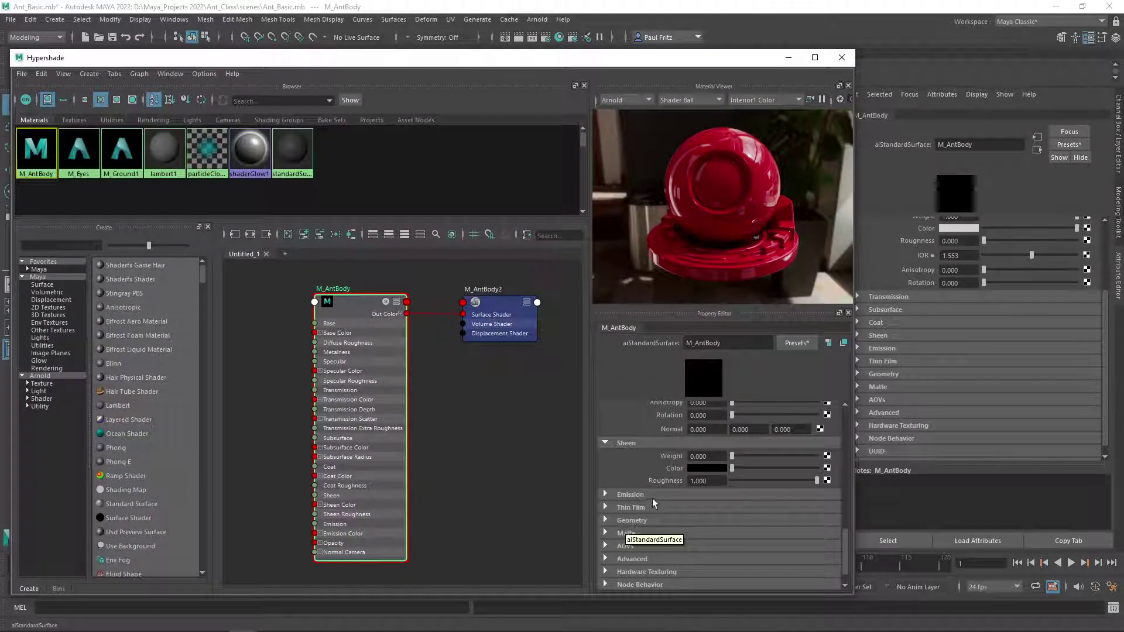
left_click(349, 299)
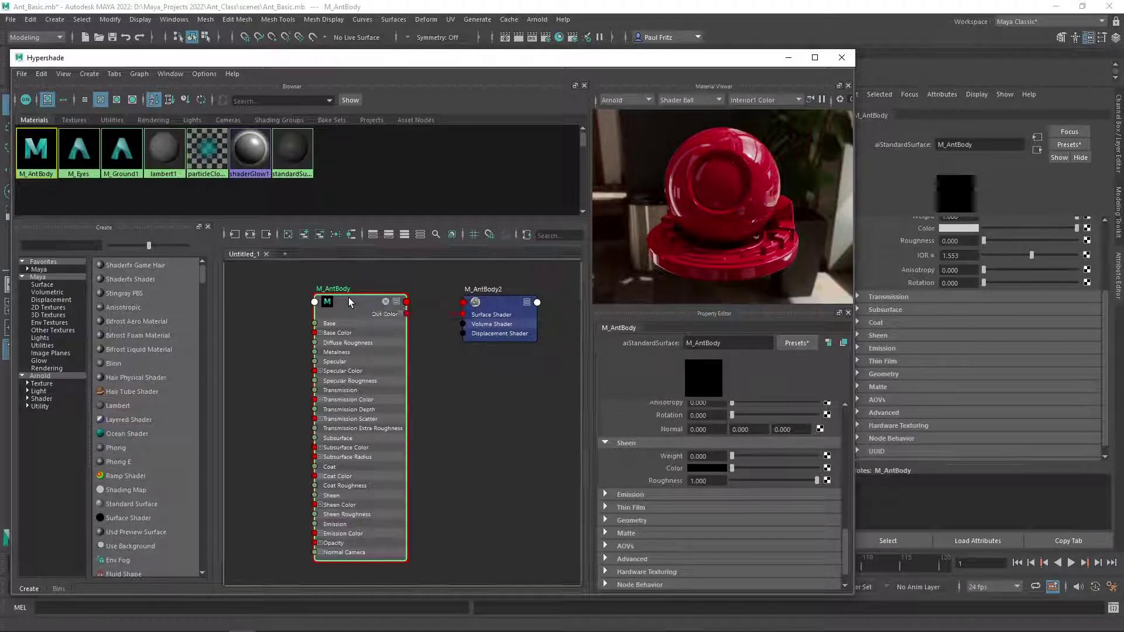
left_click(287, 236)
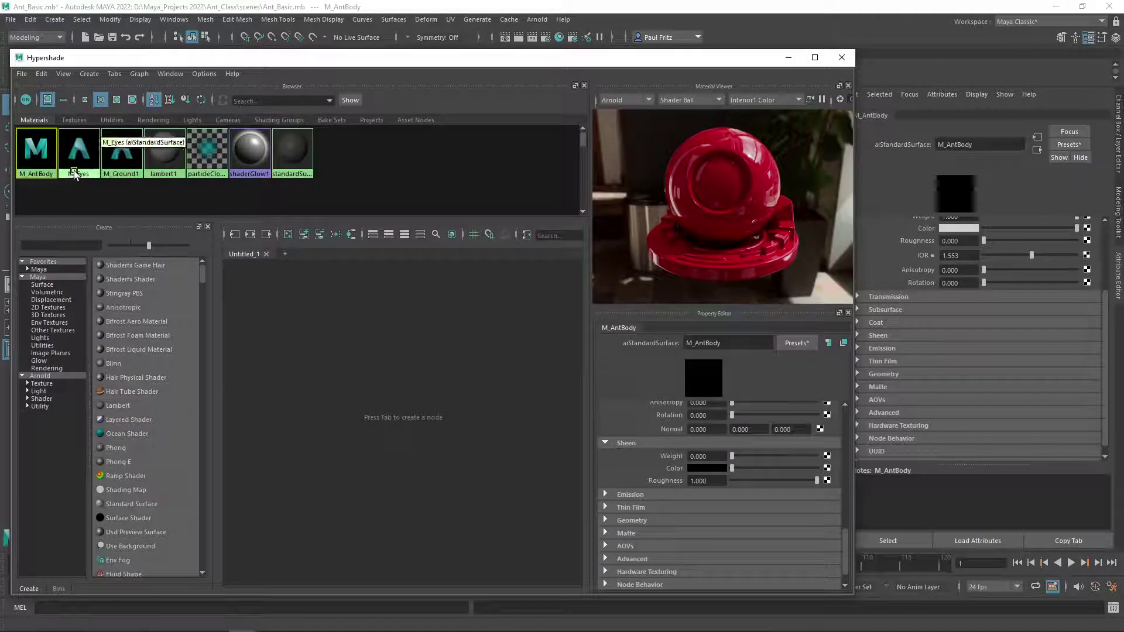
left_click(80, 154)
left_click_drag(84, 156, 362, 314)
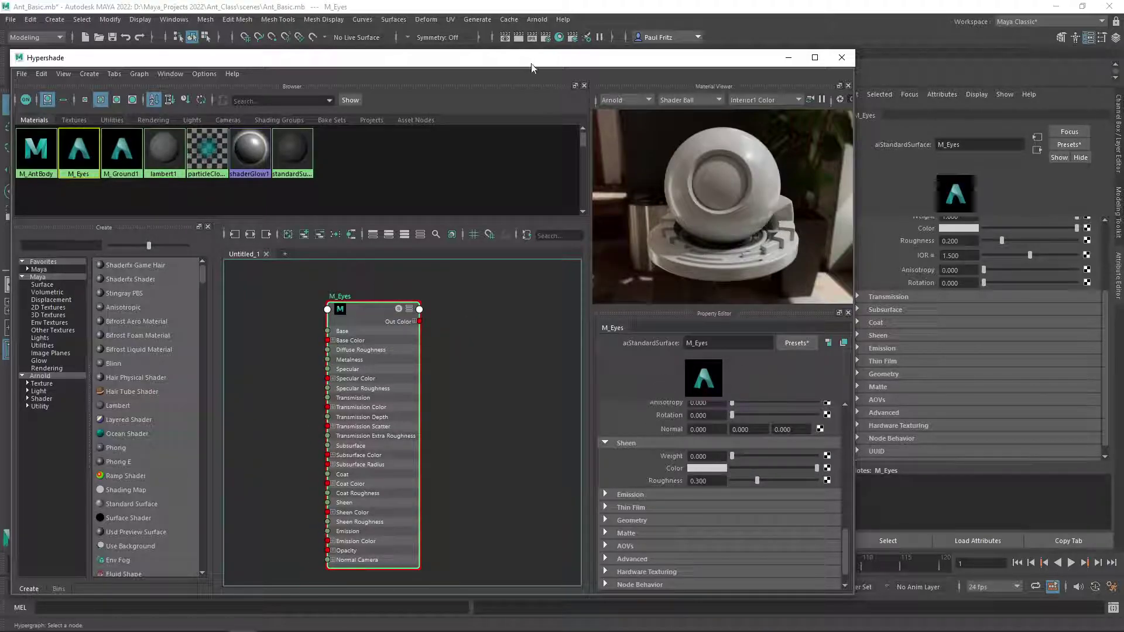
- Set M_Eyes' base color to black, keeping the ant visible beside the Hypershade
left_click_drag(532, 65, 112, 55)
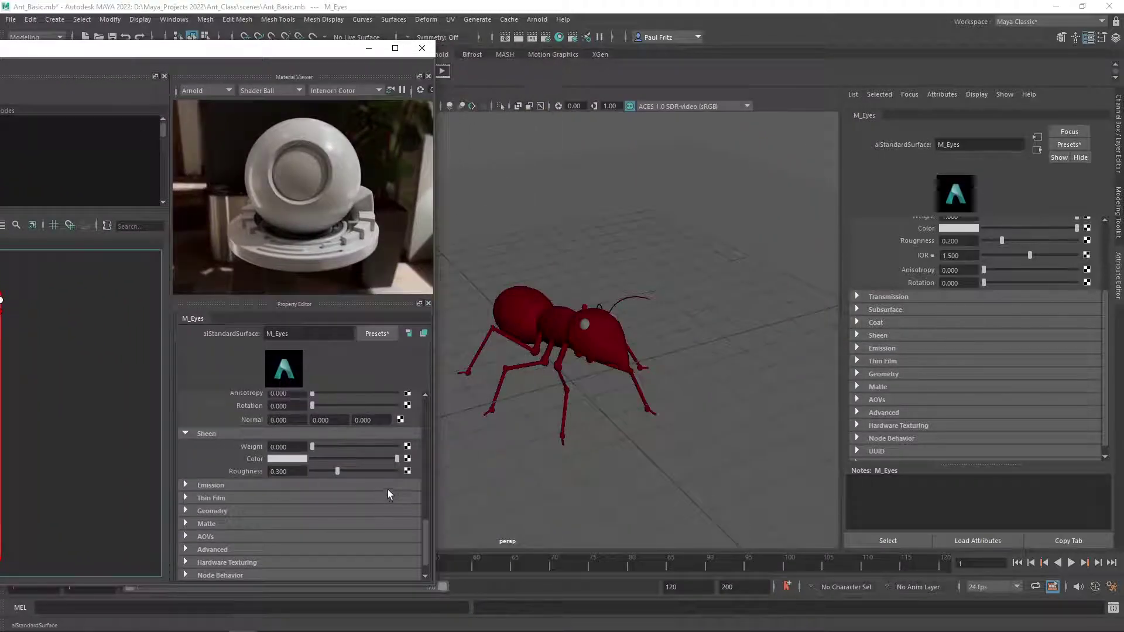
scroll(388, 489, "up", 5)
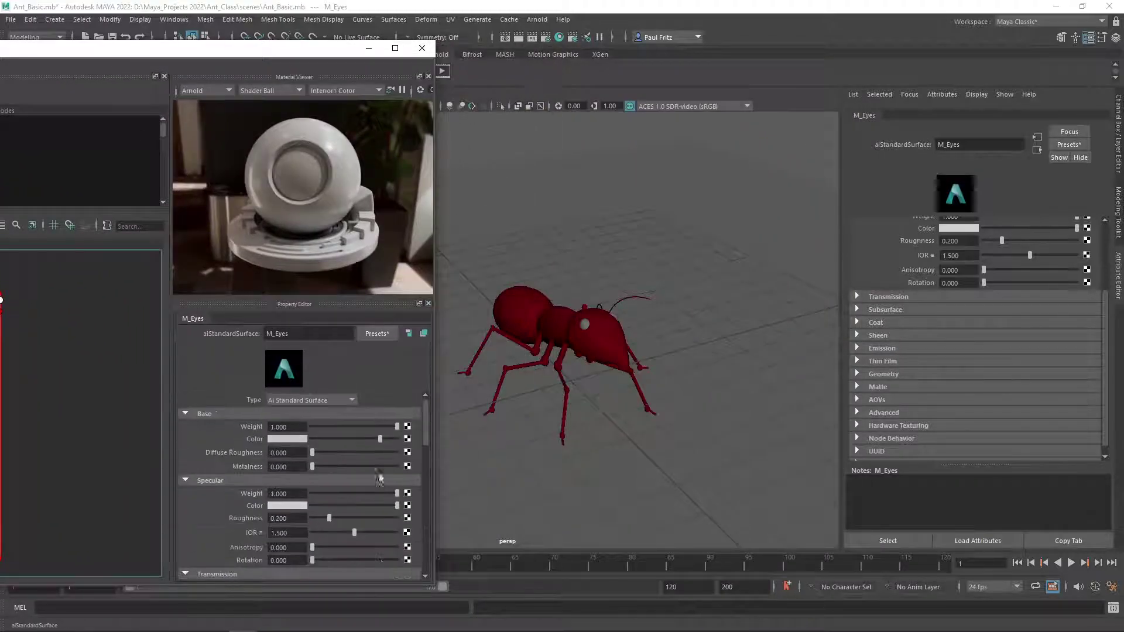
left_click(276, 440)
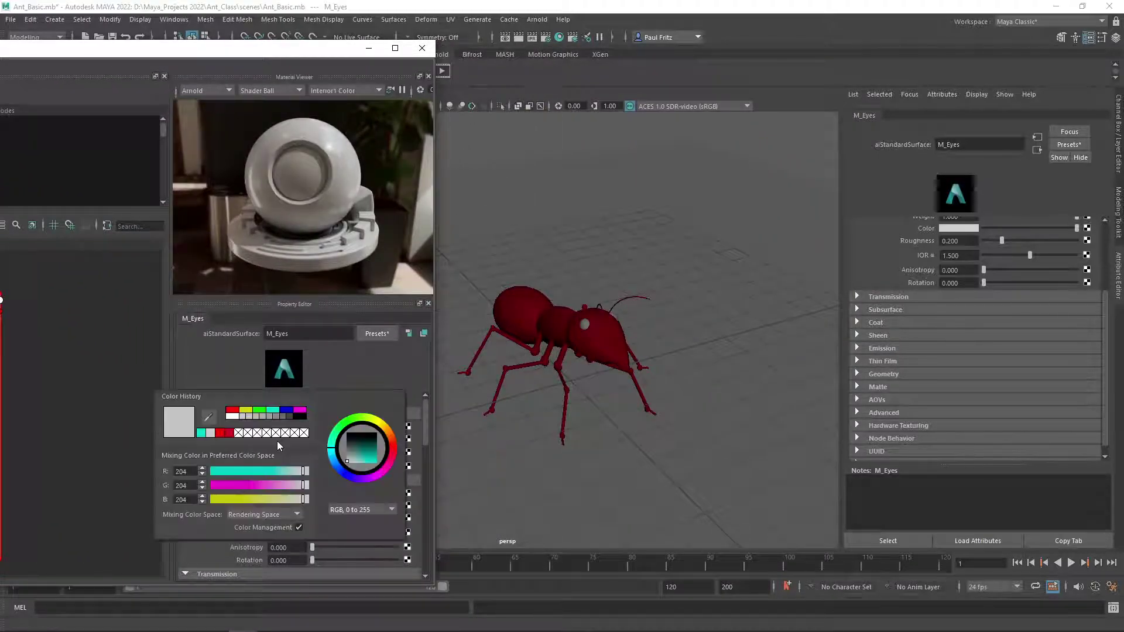
left_click(301, 416)
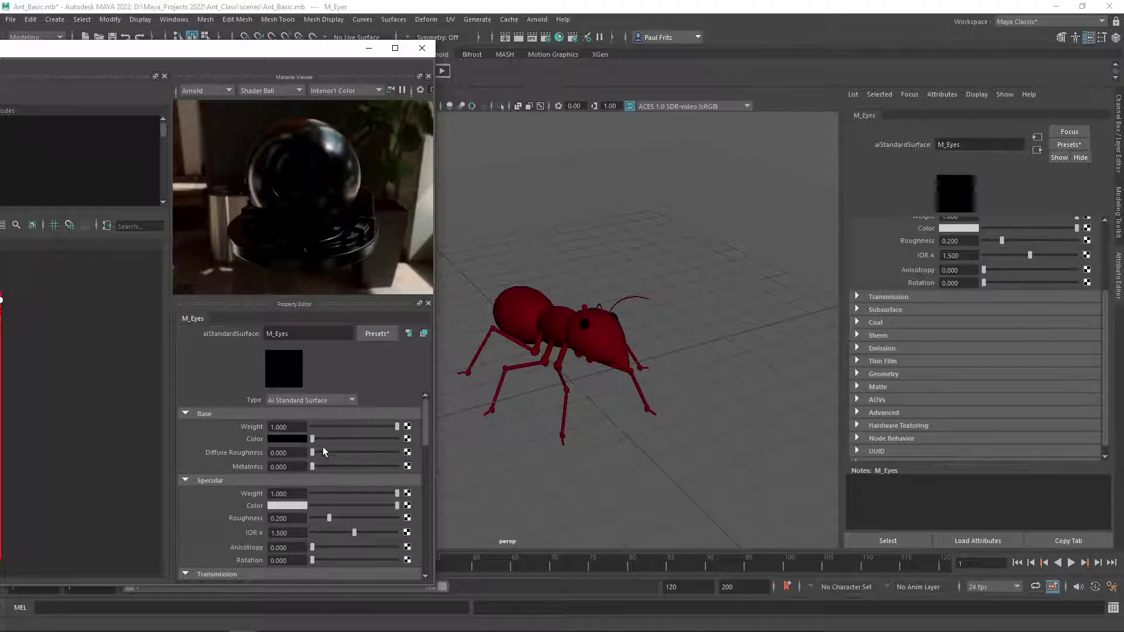
- Try a specular roughness of about 0.070 on M_Eyes and settle on about 0.161
scroll(324, 452, "down", 2)
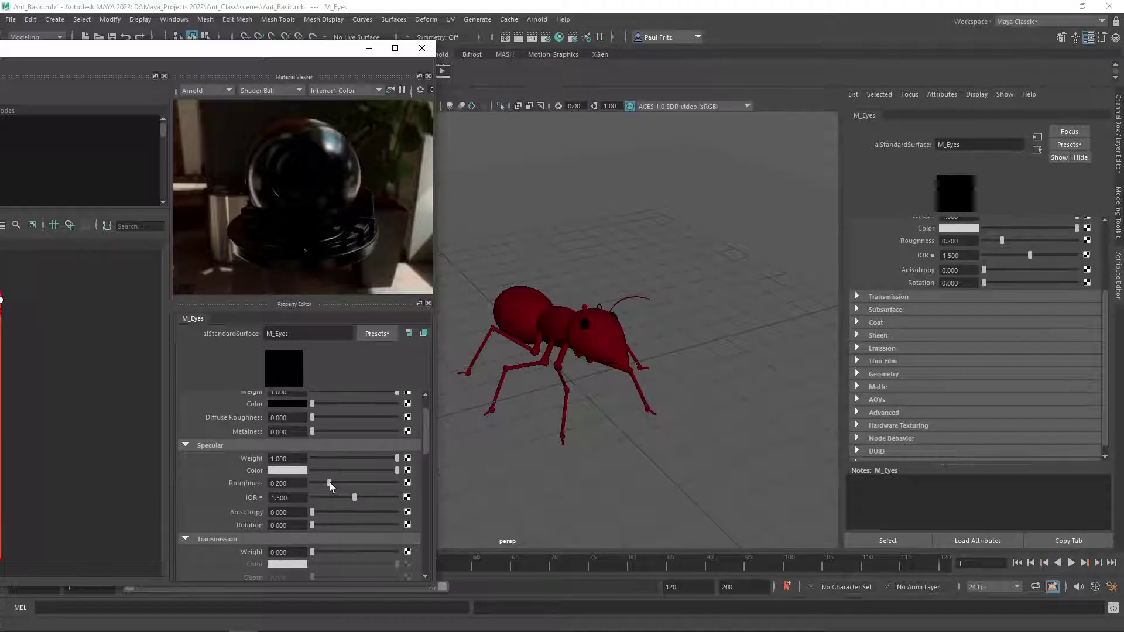
left_click_drag(329, 482, 318, 483)
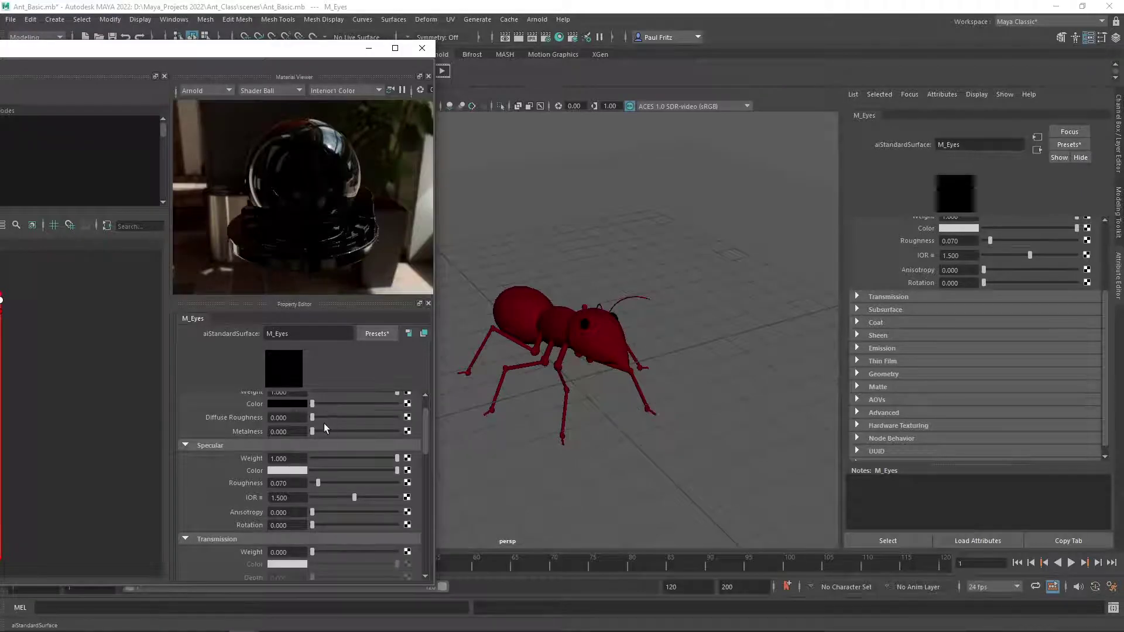
scroll(325, 423, "down", 2)
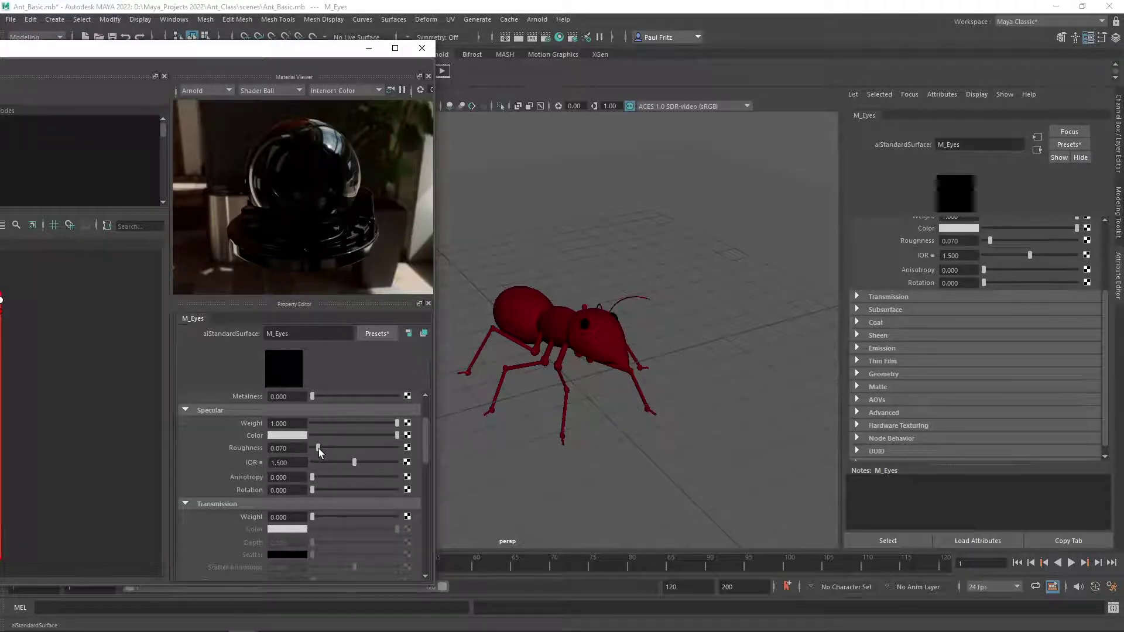
left_click_drag(318, 448, 325, 450)
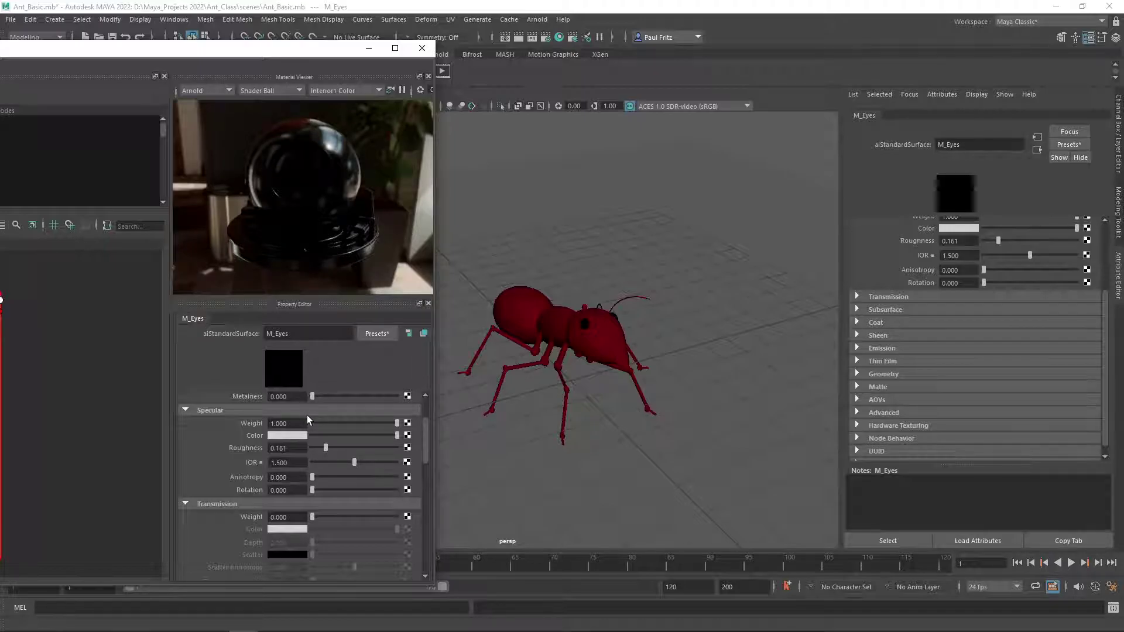
- Expand the Emission attributes of M_Eyes
scroll(307, 427, "down", 10)
scroll(309, 432, "up", 3)
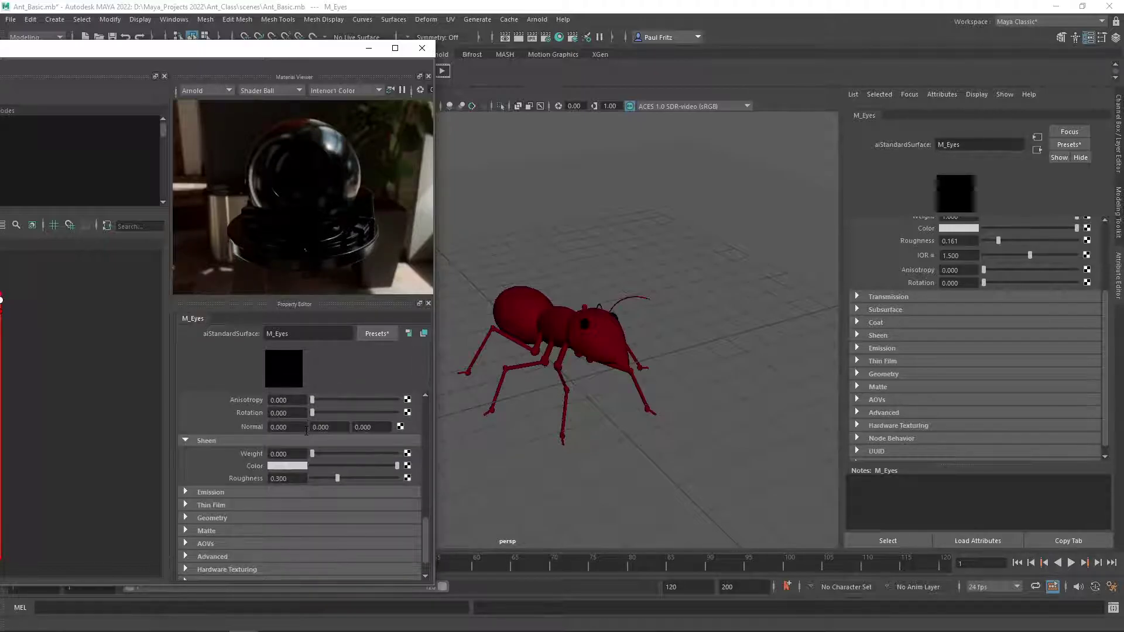
scroll(316, 427, "down", 3)
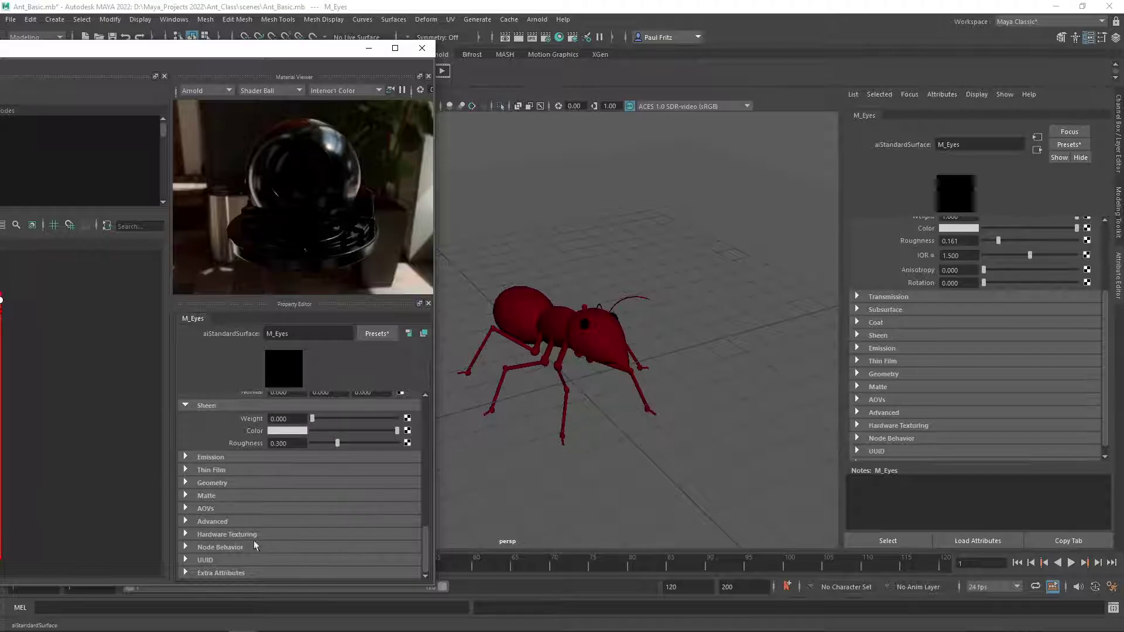
left_click(185, 457)
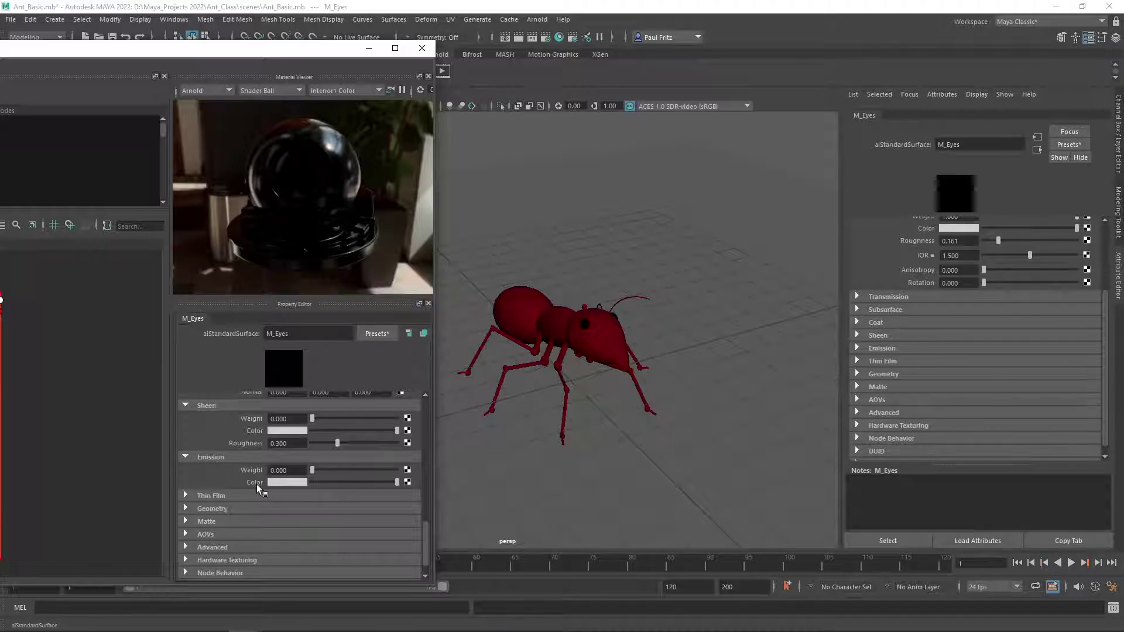
- Give M_Eyes a yellow emission color with a weight of about 0.147 and minimize the Hypershade
left_click(287, 482)
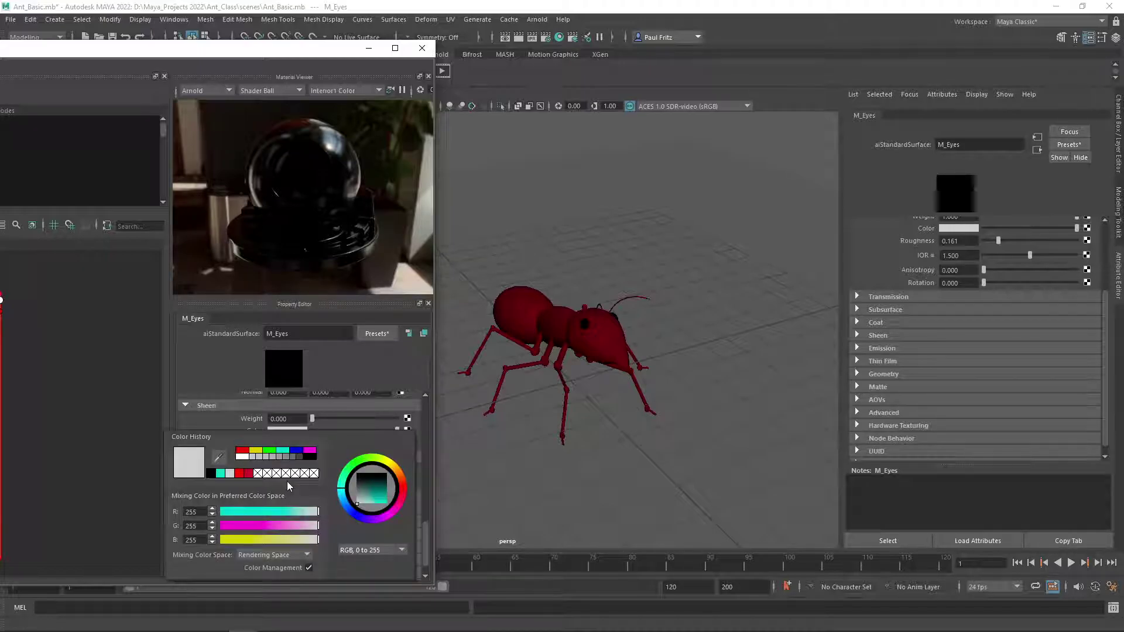
left_click(258, 455)
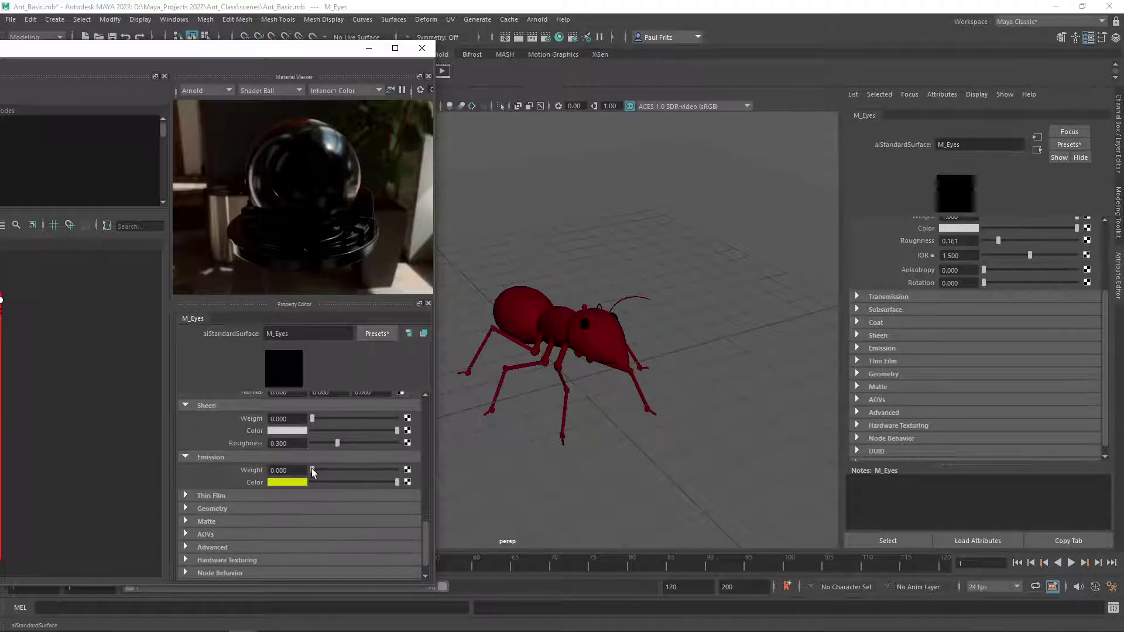
left_click_drag(311, 468, 322, 466)
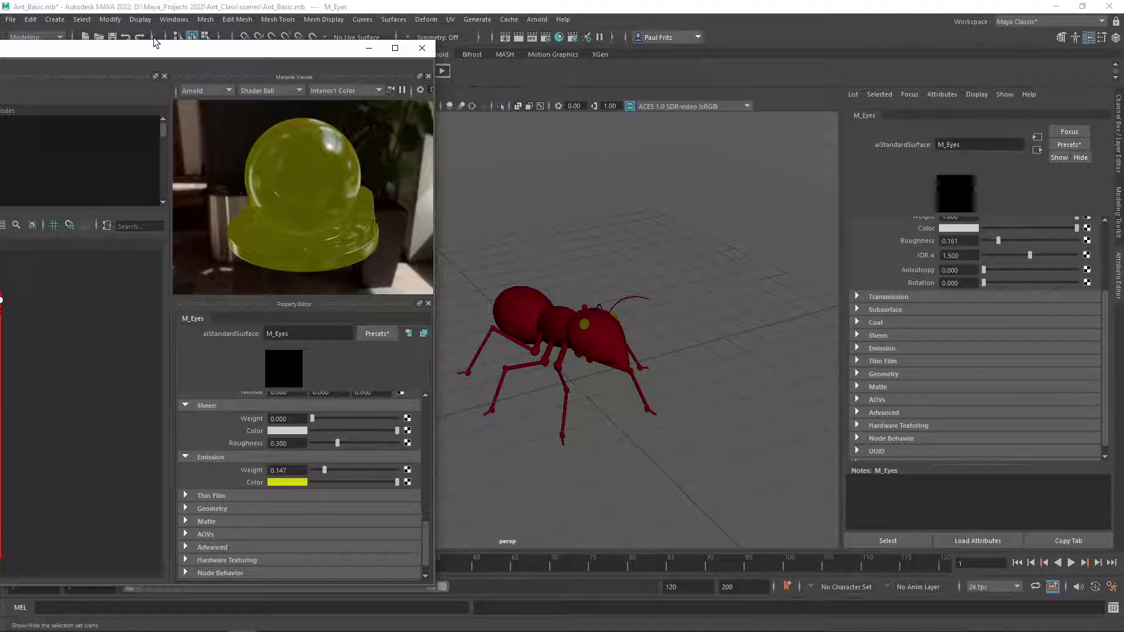
left_click_drag(157, 55, 252, 62)
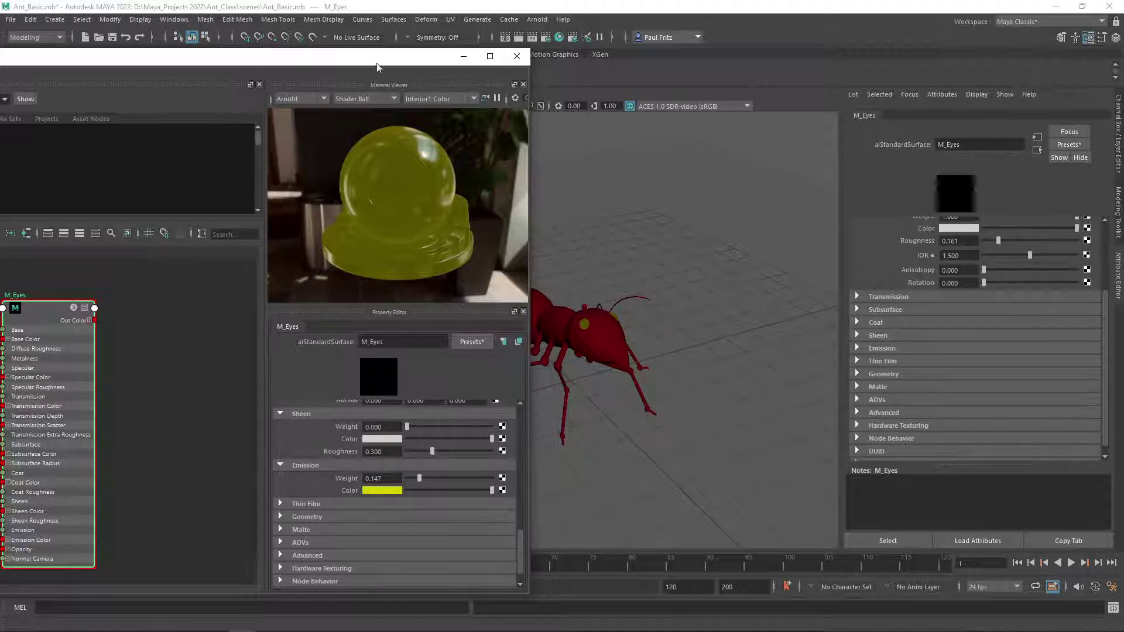
left_click_drag(461, 62, 817, 42)
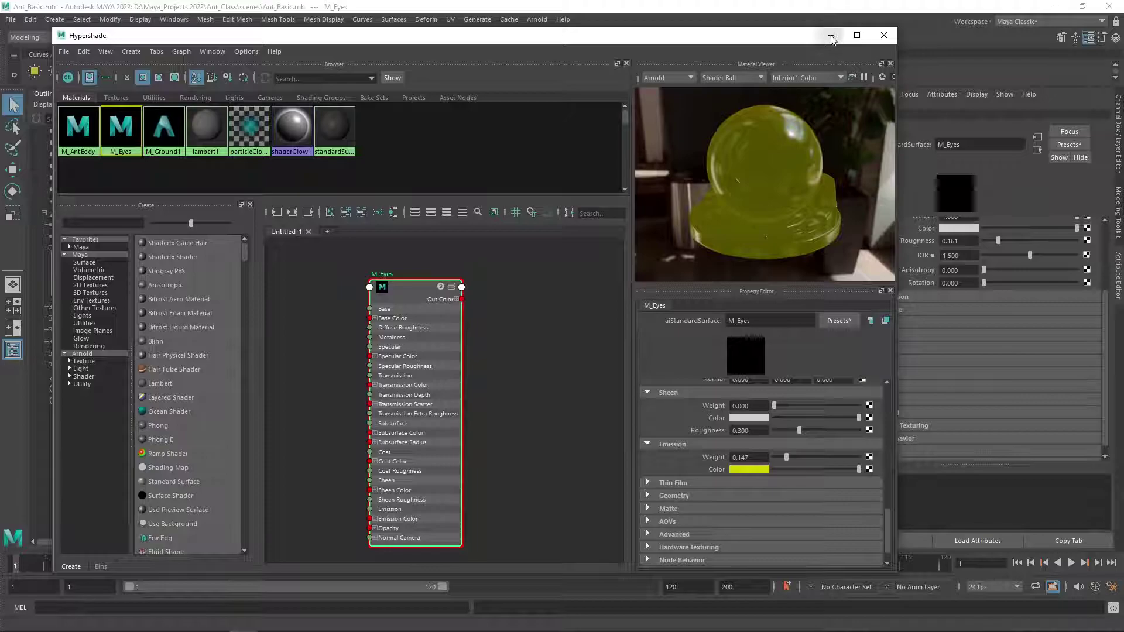
left_click(830, 35)
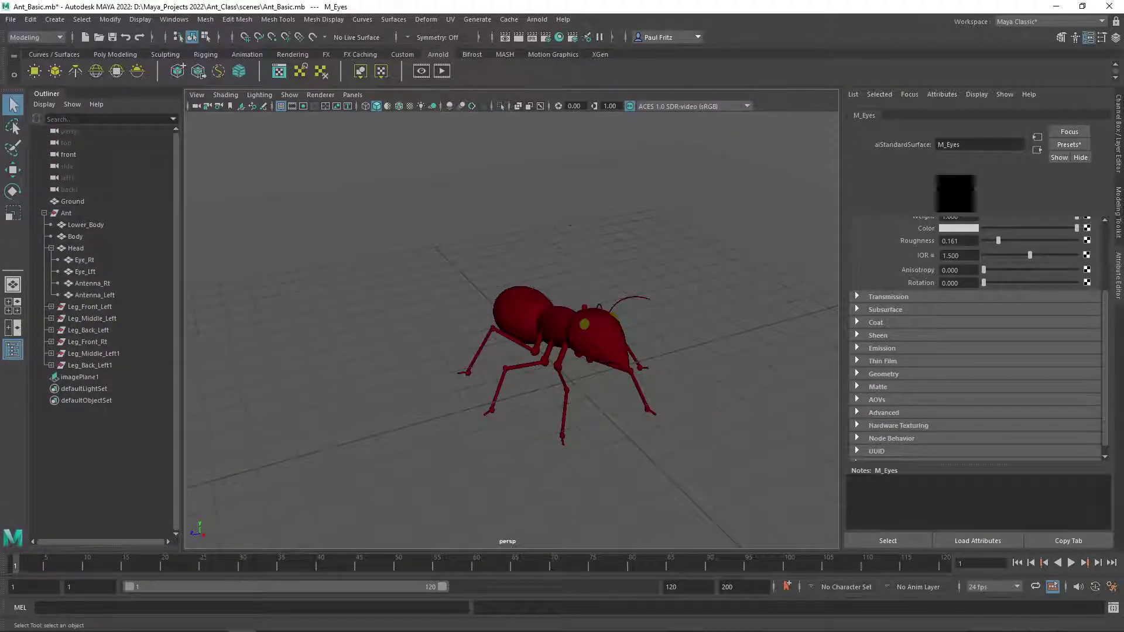
- Reopen the Hypershade and create an Arnold sky dome light (Ai Sky Dome Light)
left_click(243, 621)
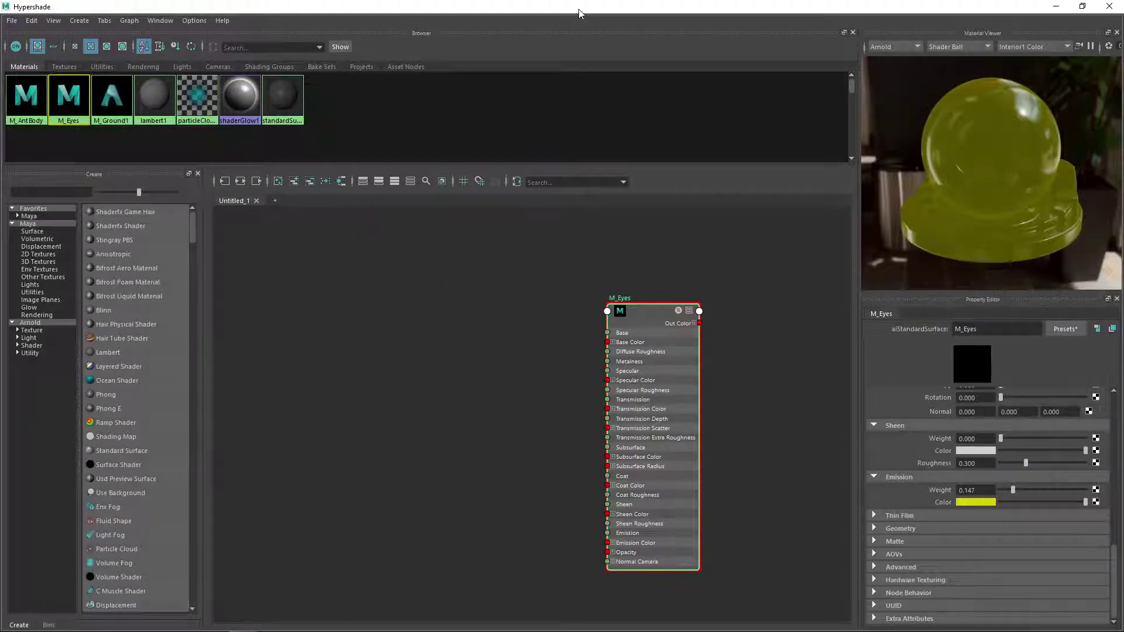
left_click_drag(579, 9, 554, 121)
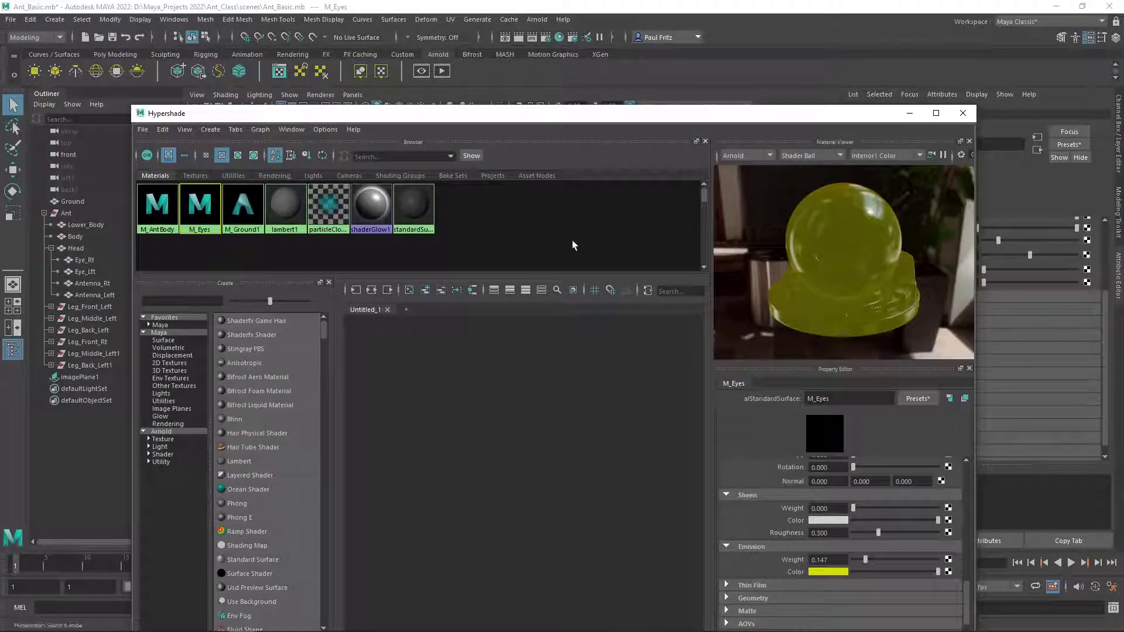
left_click(210, 130)
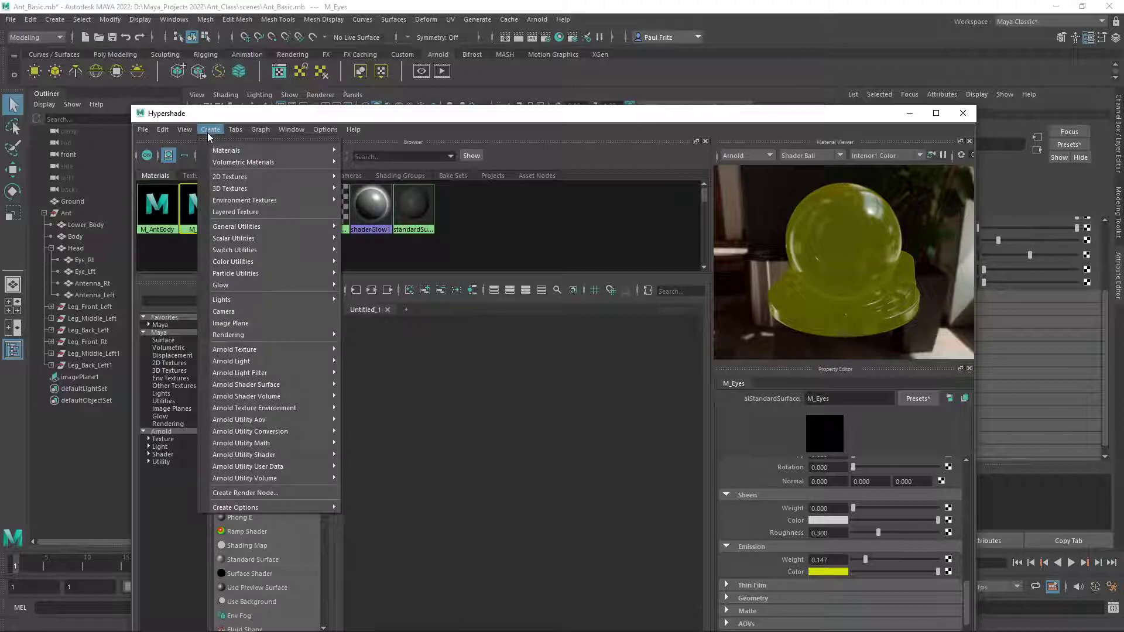
mouse_move(246, 344)
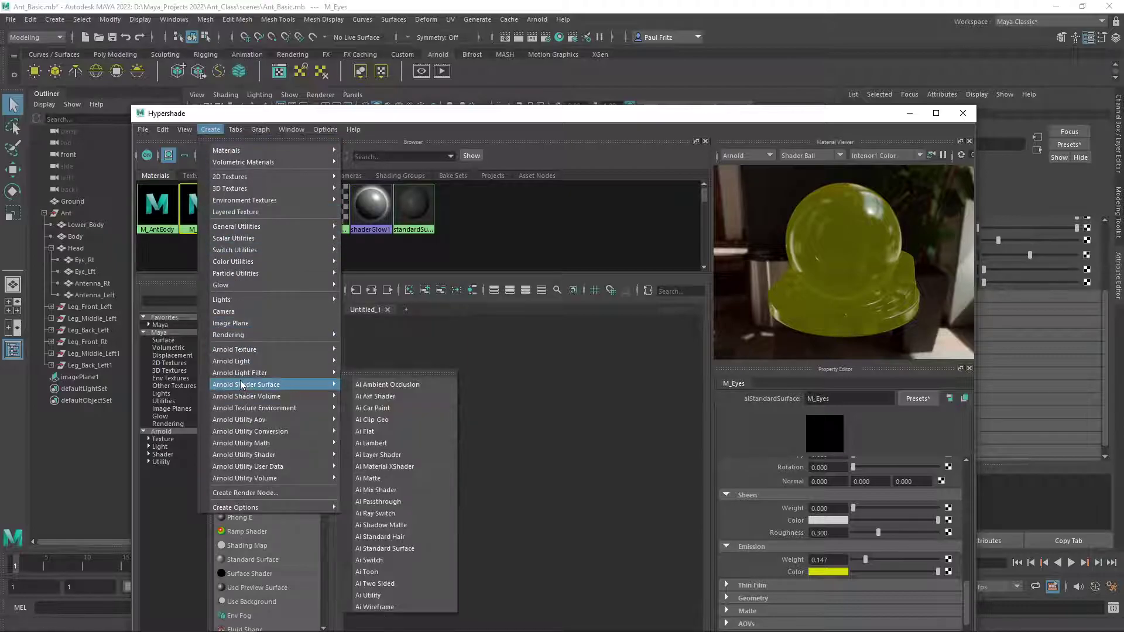
mouse_move(240, 363)
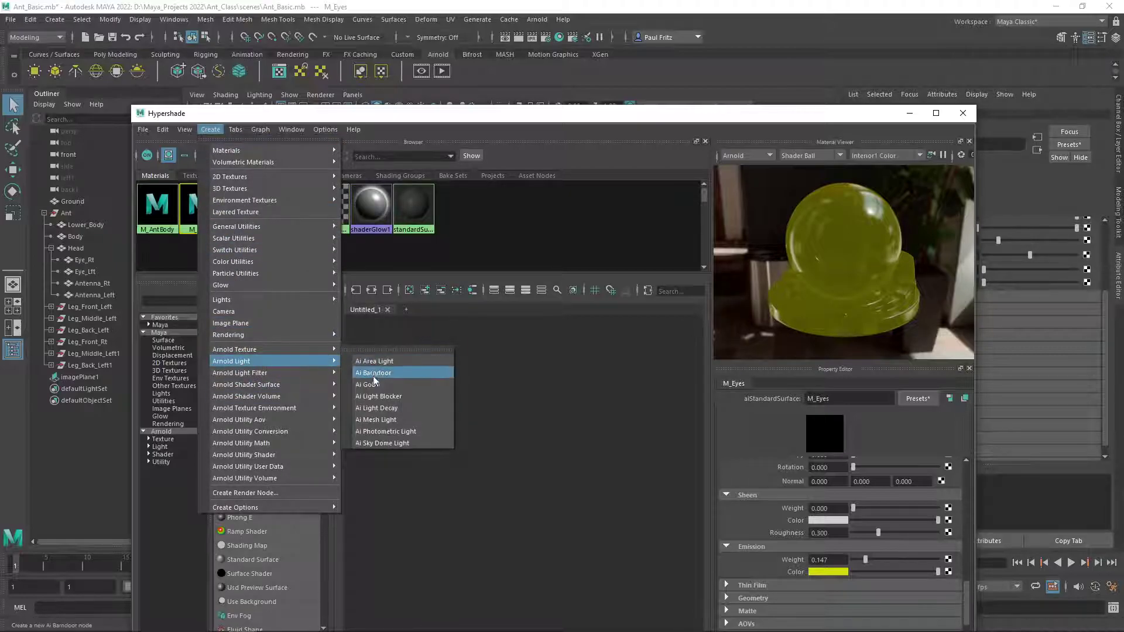
left_click(391, 445)
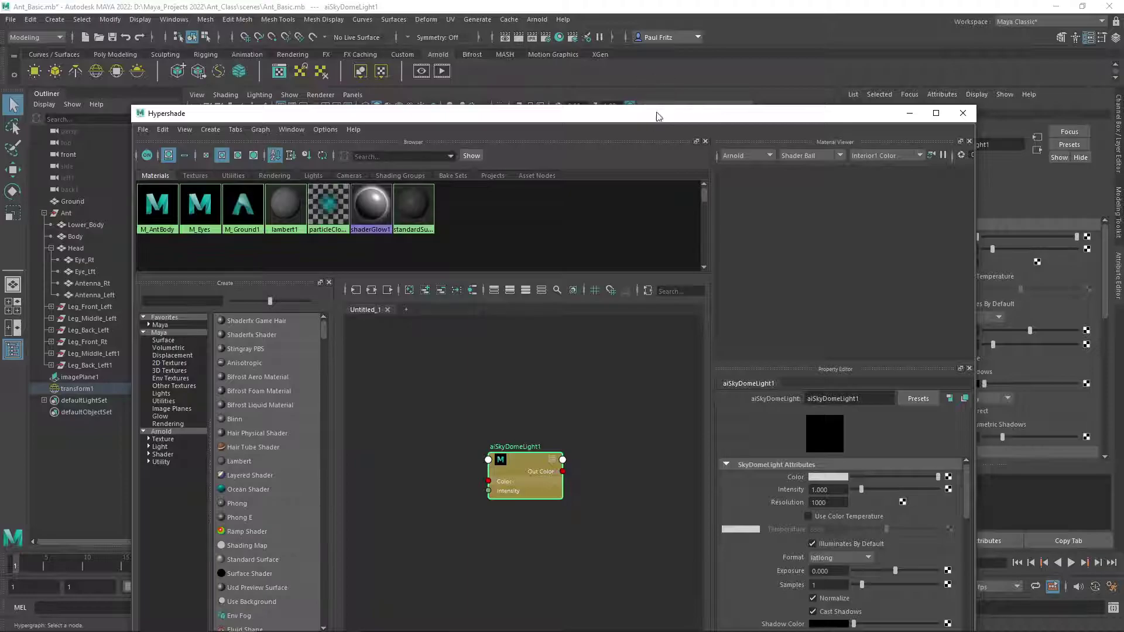
- Clear the Hypershade out of the way and examine the sky dome around the ant and ground
left_click_drag(658, 115, 0, 170)
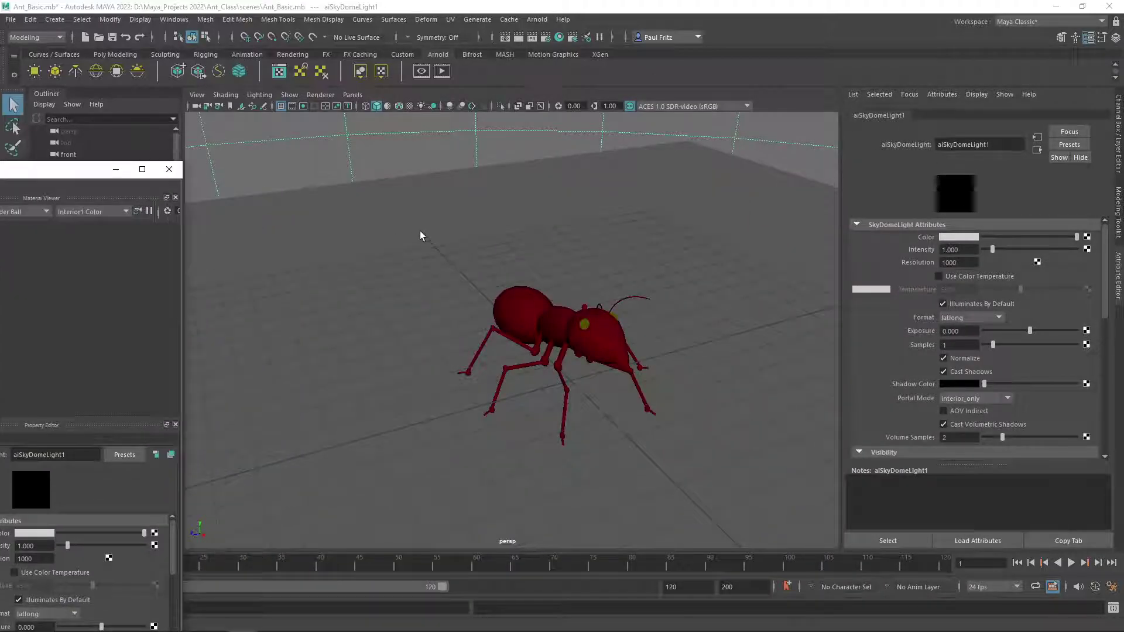
left_click_drag(441, 240, 426, 262, "alt")
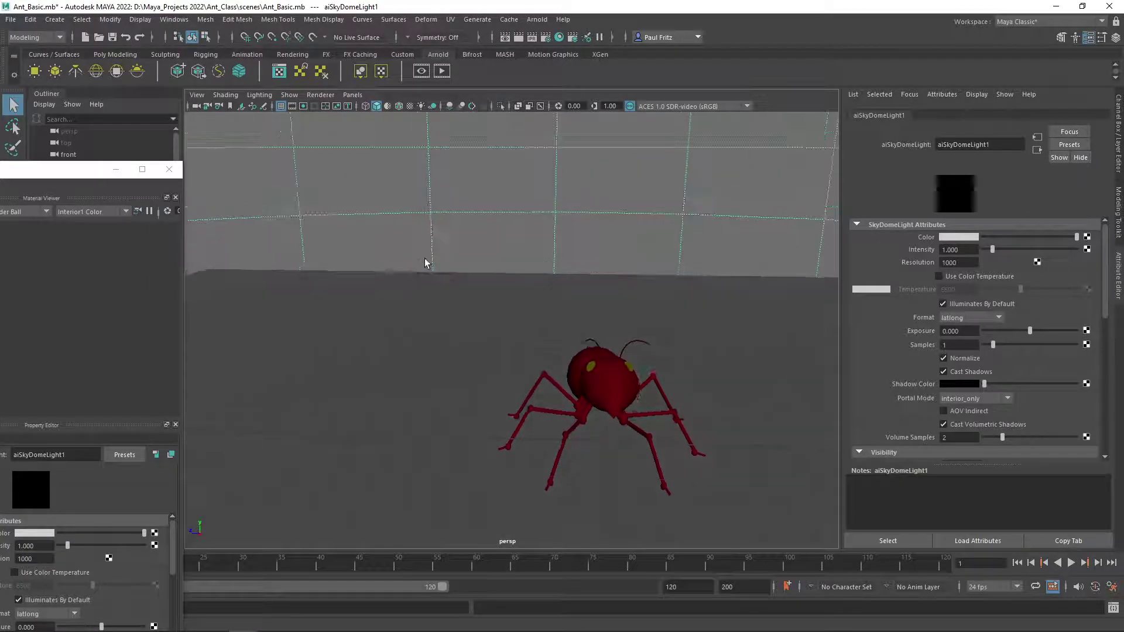
left_click_drag(0, 170, 631, 121)
left_click(836, 122)
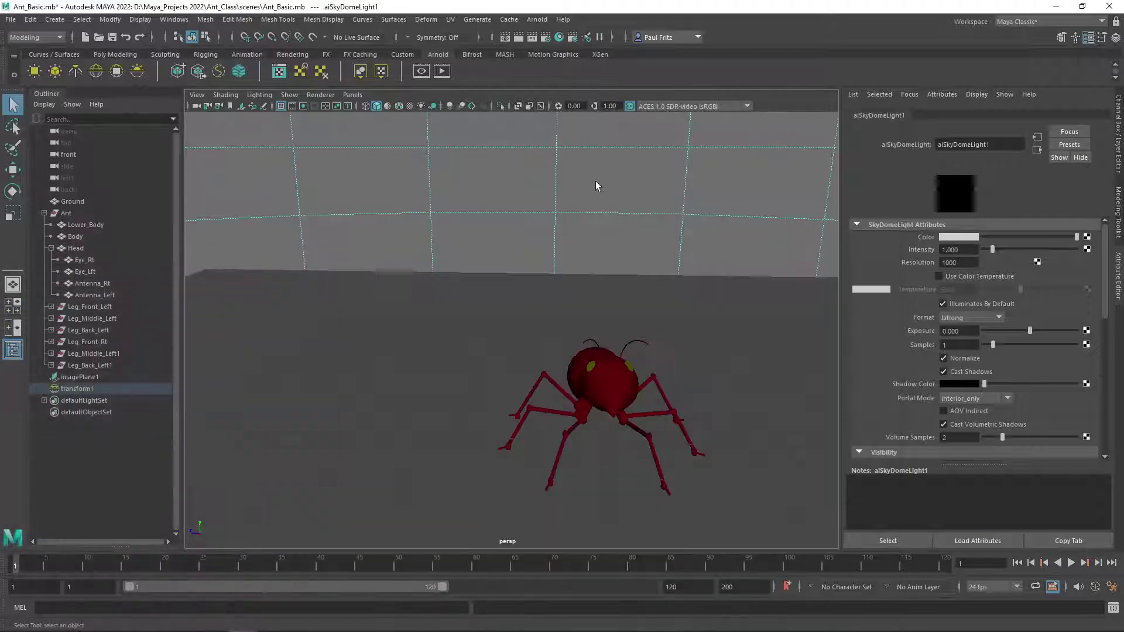
left_click_drag(442, 262, 474, 269, "alt")
mouse_move(473, 269)
middle_mouse_down("alt")
mouse_move(462, 255)
mouse_move(471, 271)
middle_mouse_up("alt")
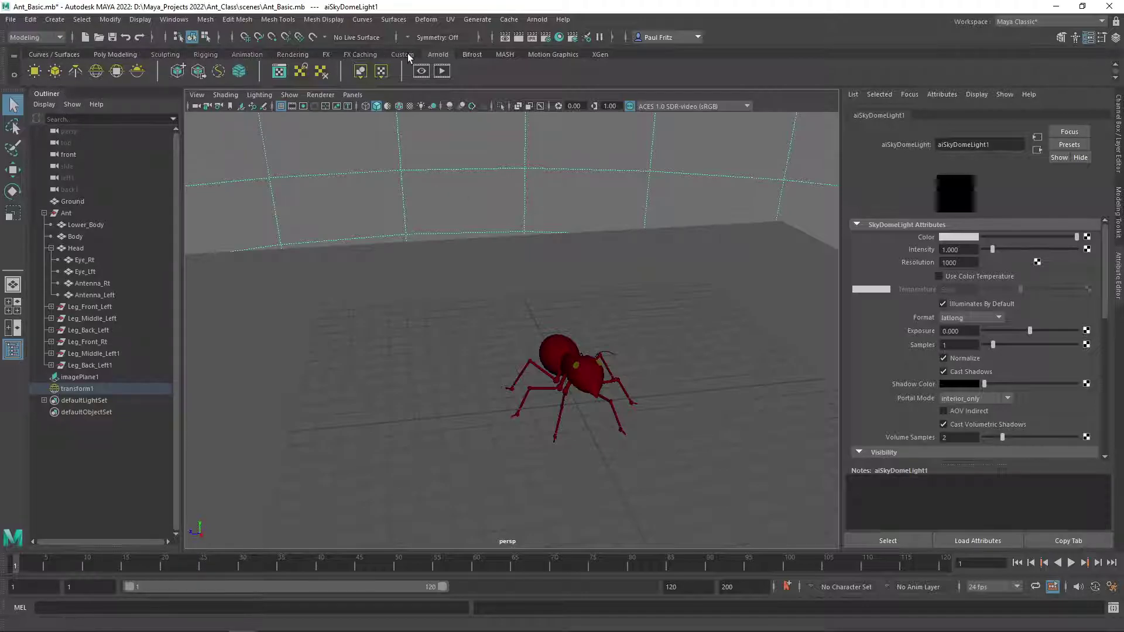
left_click(56, 20)
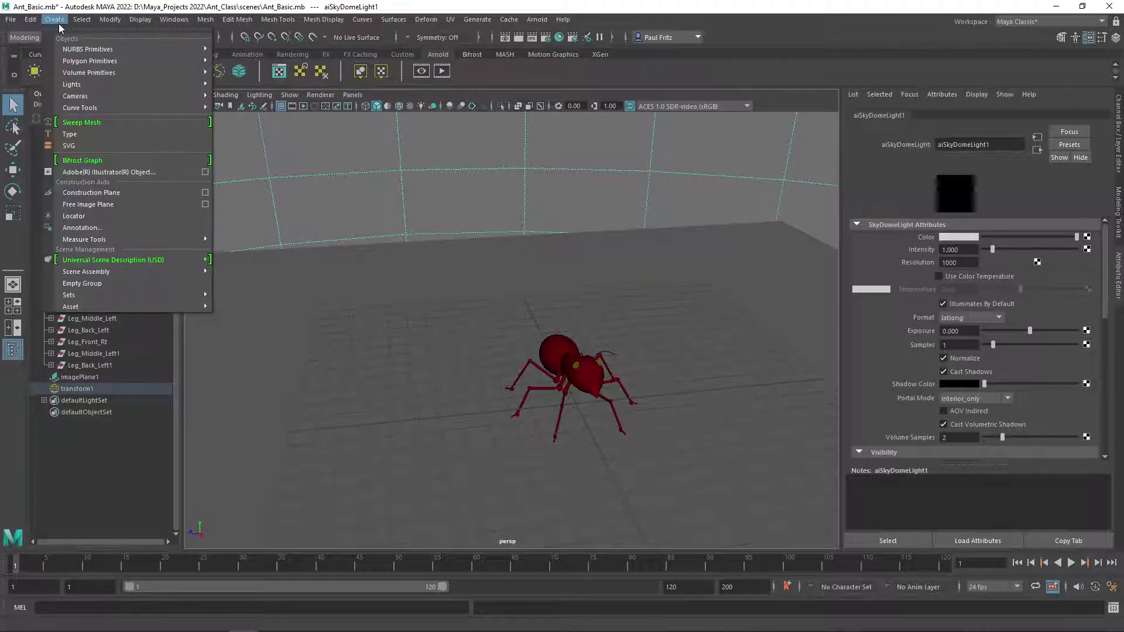
mouse_move(79, 86)
left_click(460, 2)
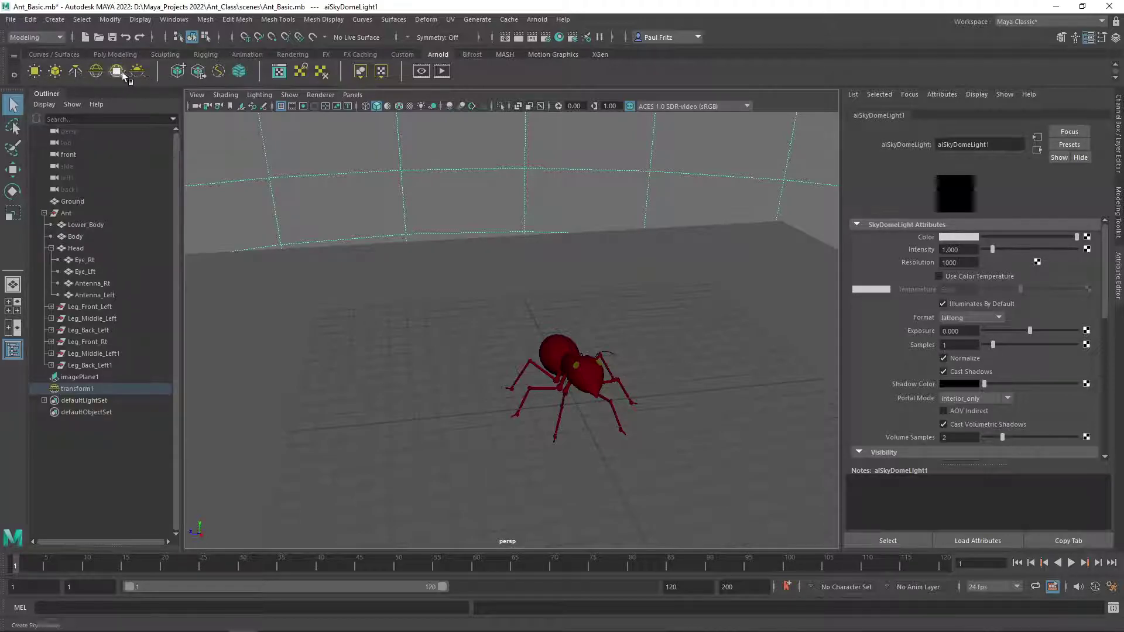
mouse_move(238, 631)
key("alt+Tab")
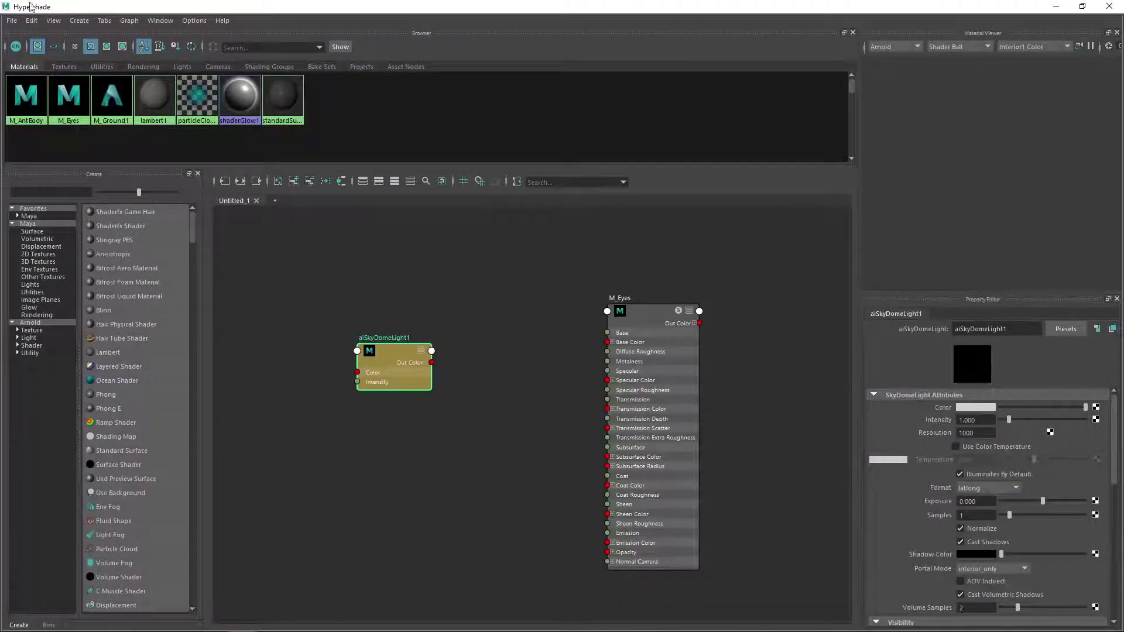
left_click(79, 20)
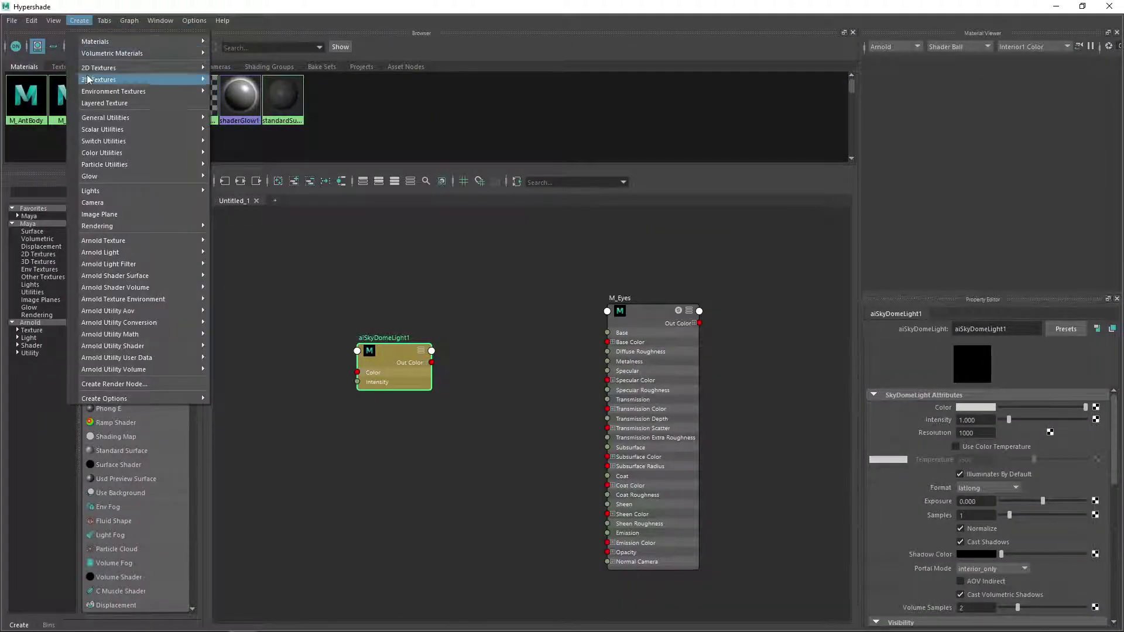
mouse_move(97, 167)
mouse_move(107, 195)
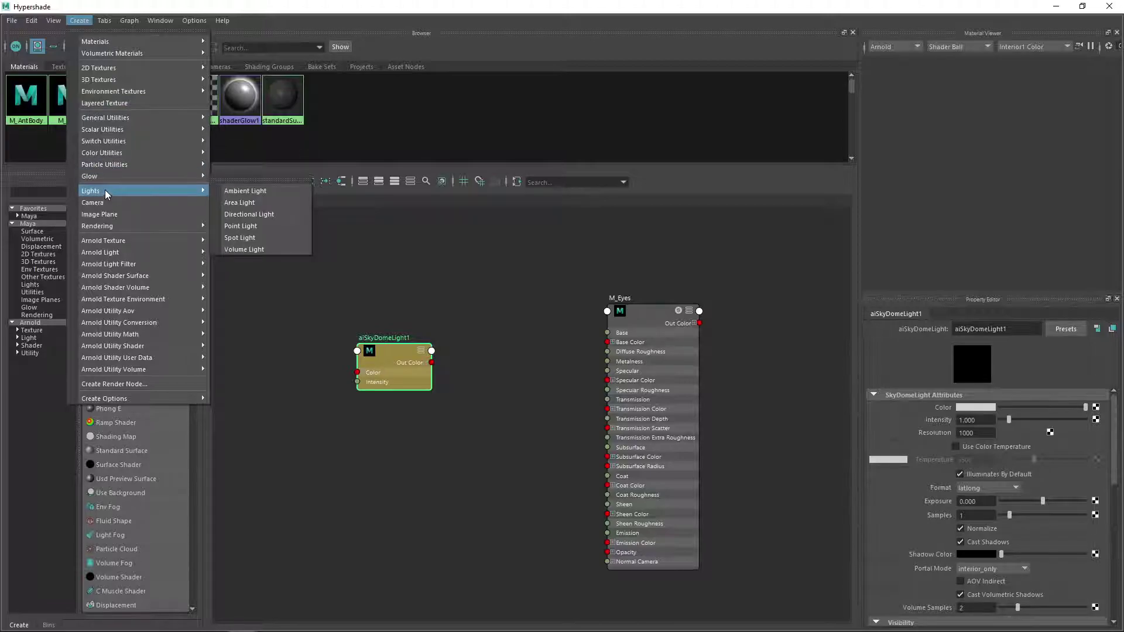
mouse_move(175, 264)
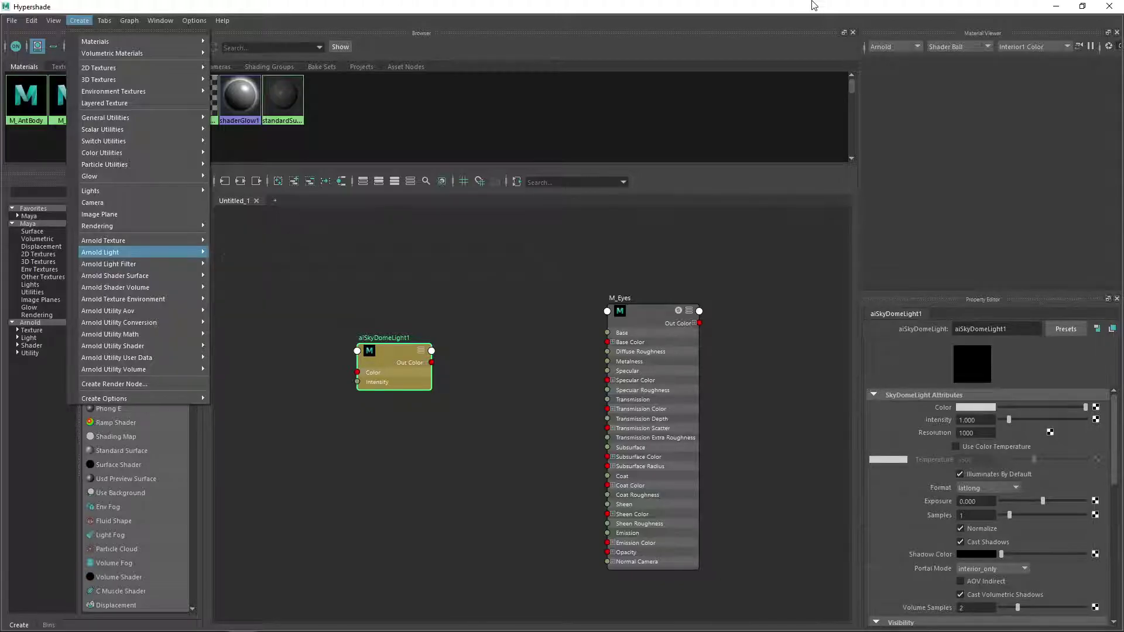
left_click(1058, 7)
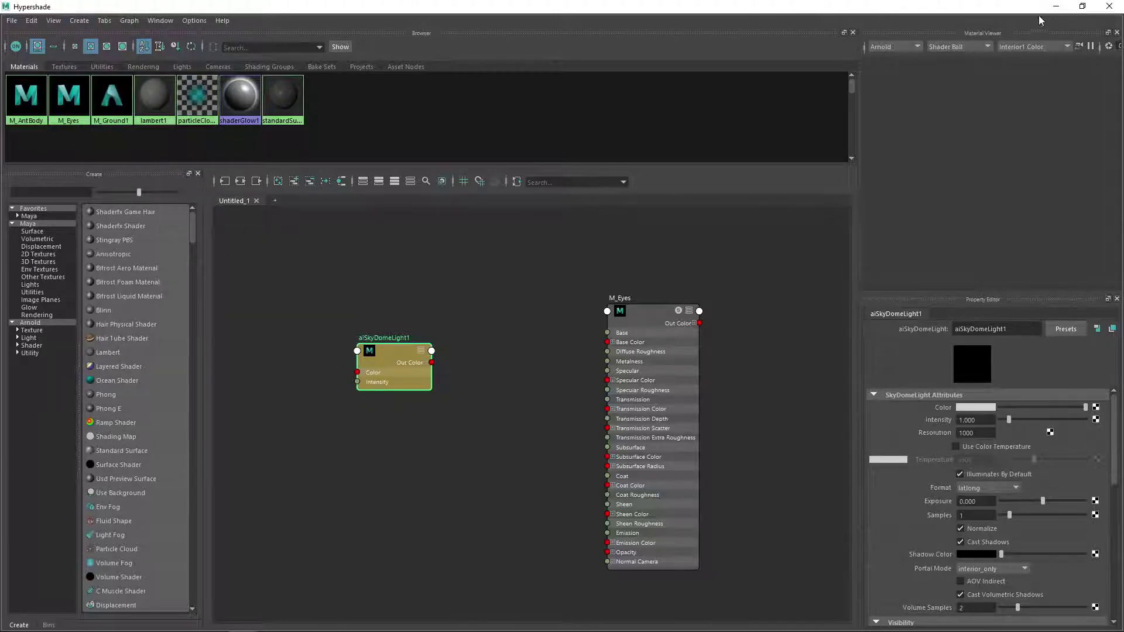
left_click(1056, 7)
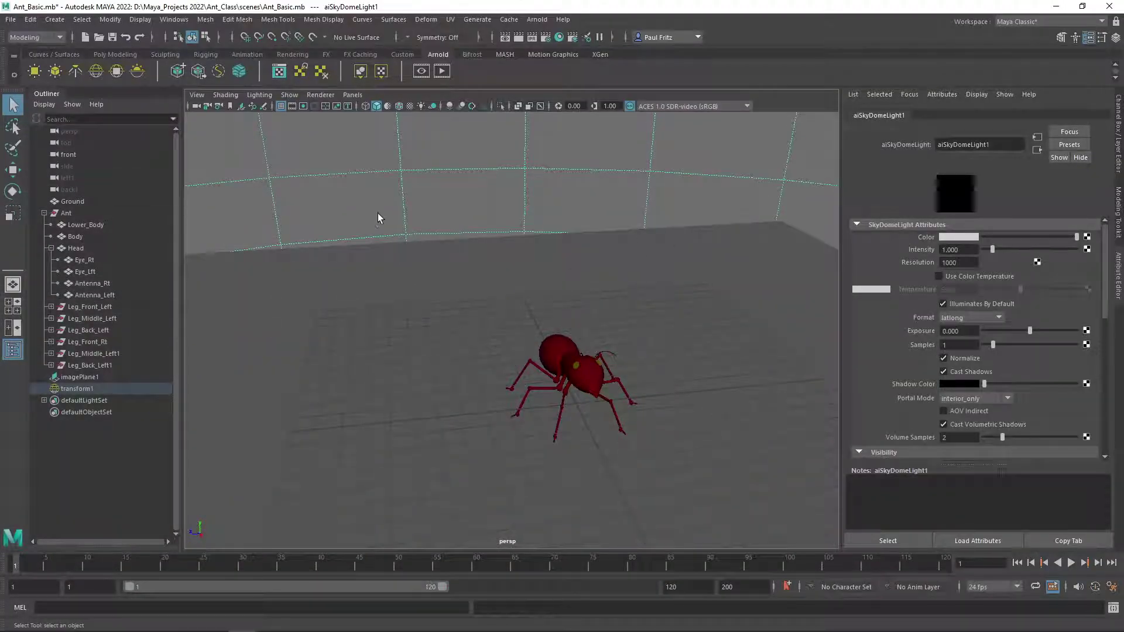
- Render a low side view of the ant lit by the sky dome in the Arnold RenderView, then close the render
left_click_drag(375, 283, 389, 297, "alt")
left_click_drag(466, 346, 503, 344, "alt")
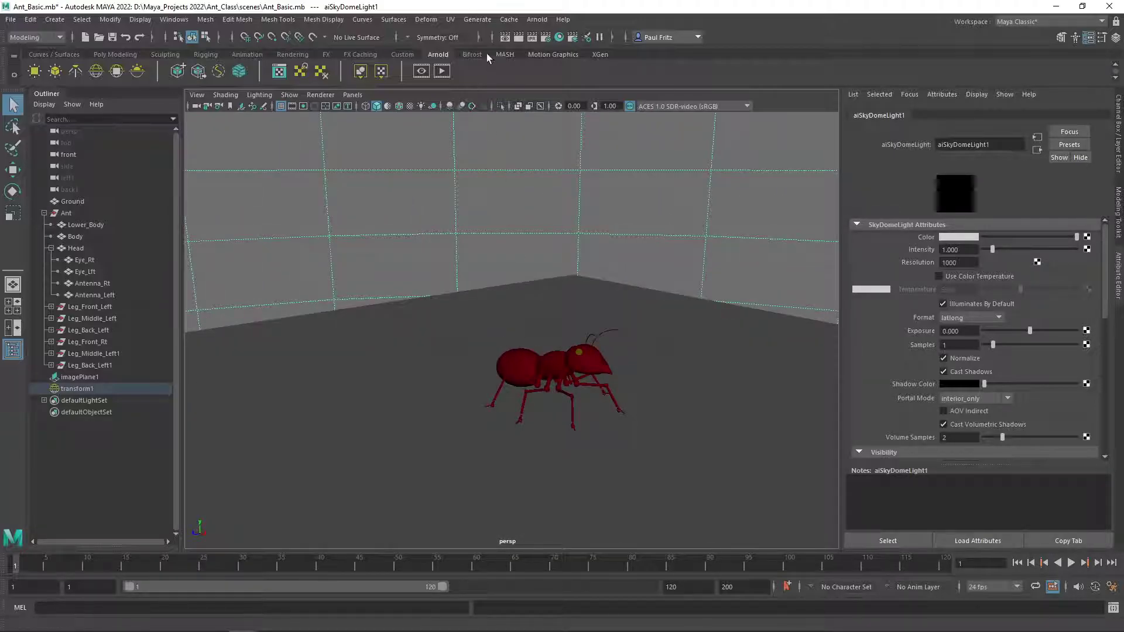
left_click(441, 72)
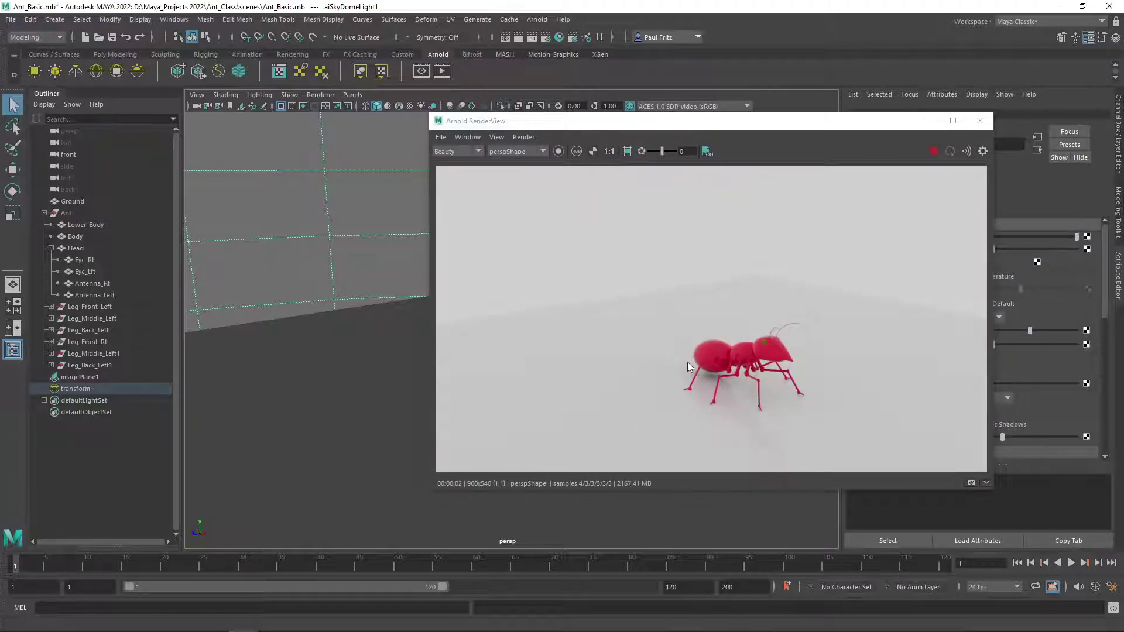
middle_click_drag(674, 350, 663, 352)
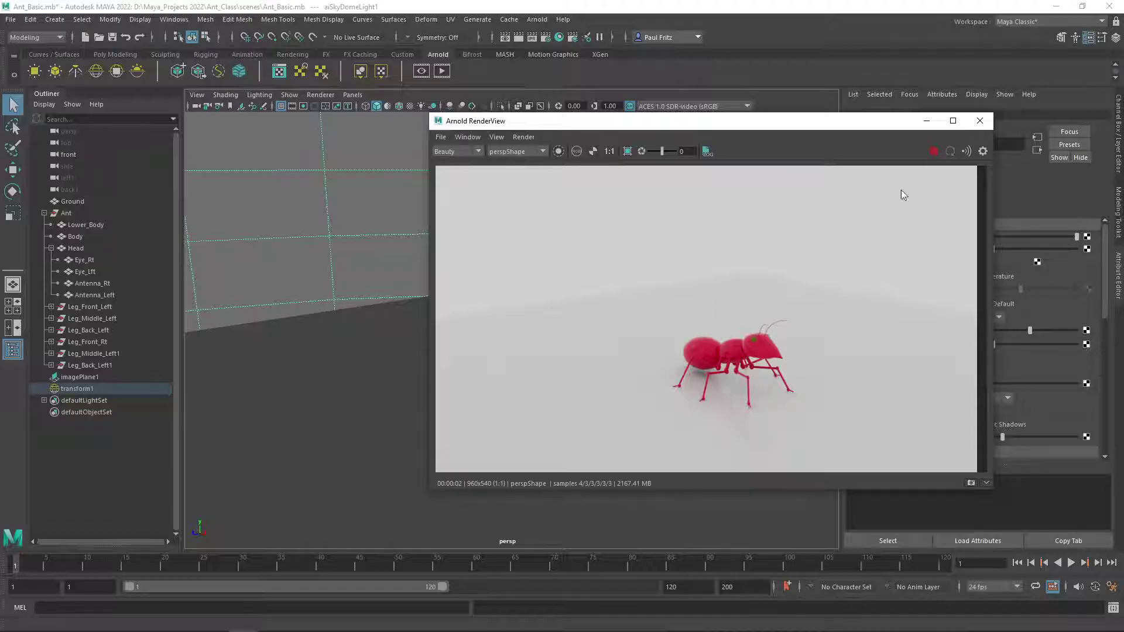
left_click(975, 125)
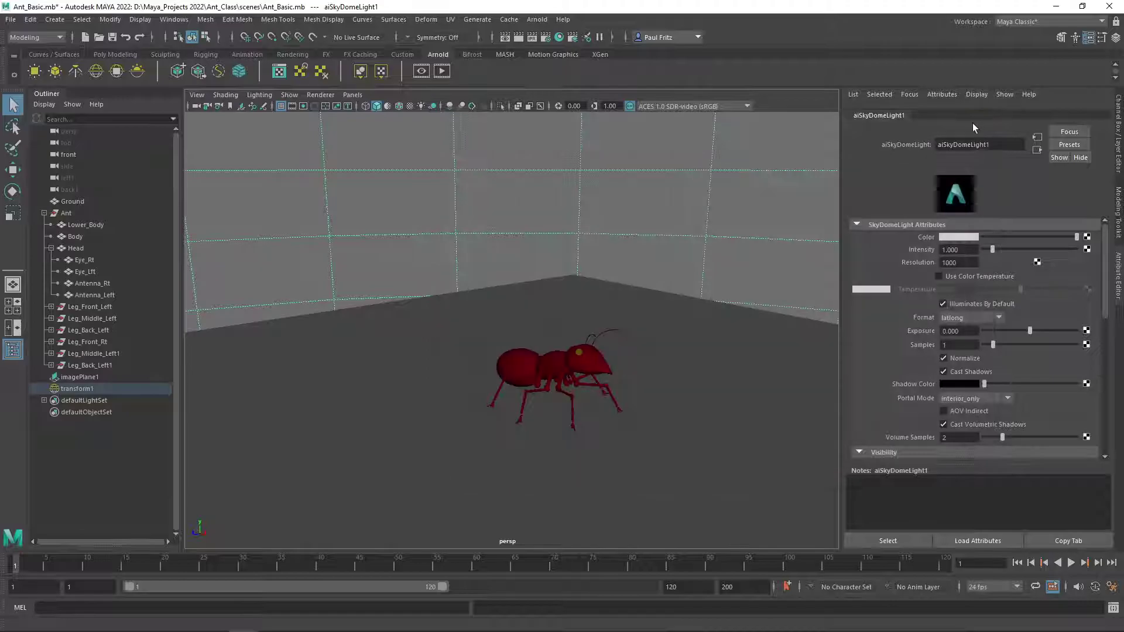
- Delete the sky dome light and replace it with an Arnold physical sky
left_click(420, 220)
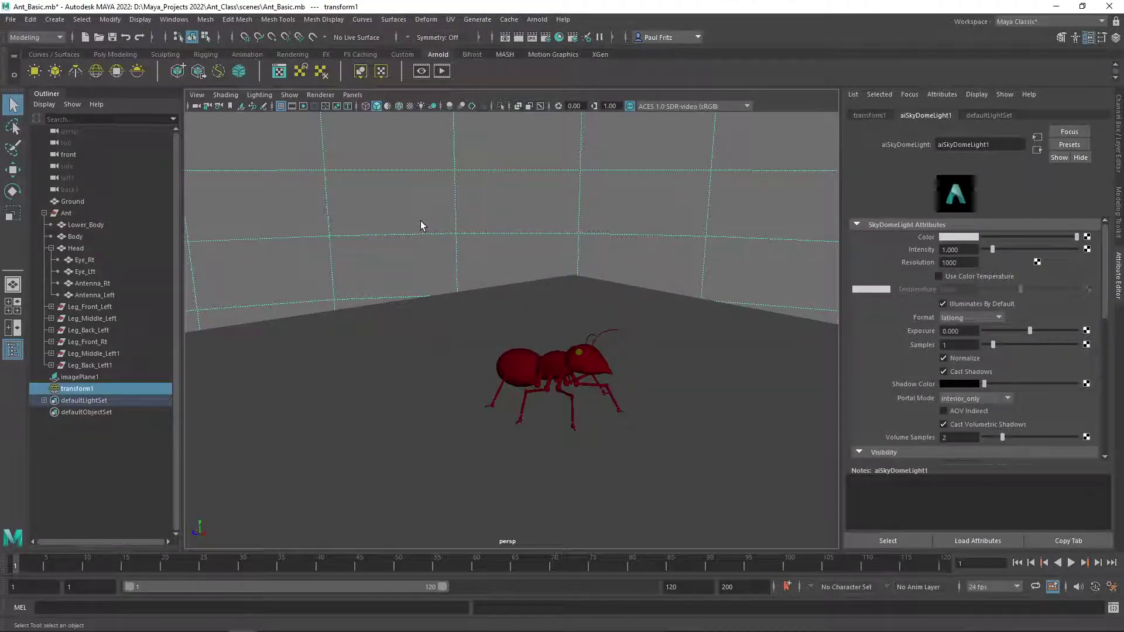
key("Delete")
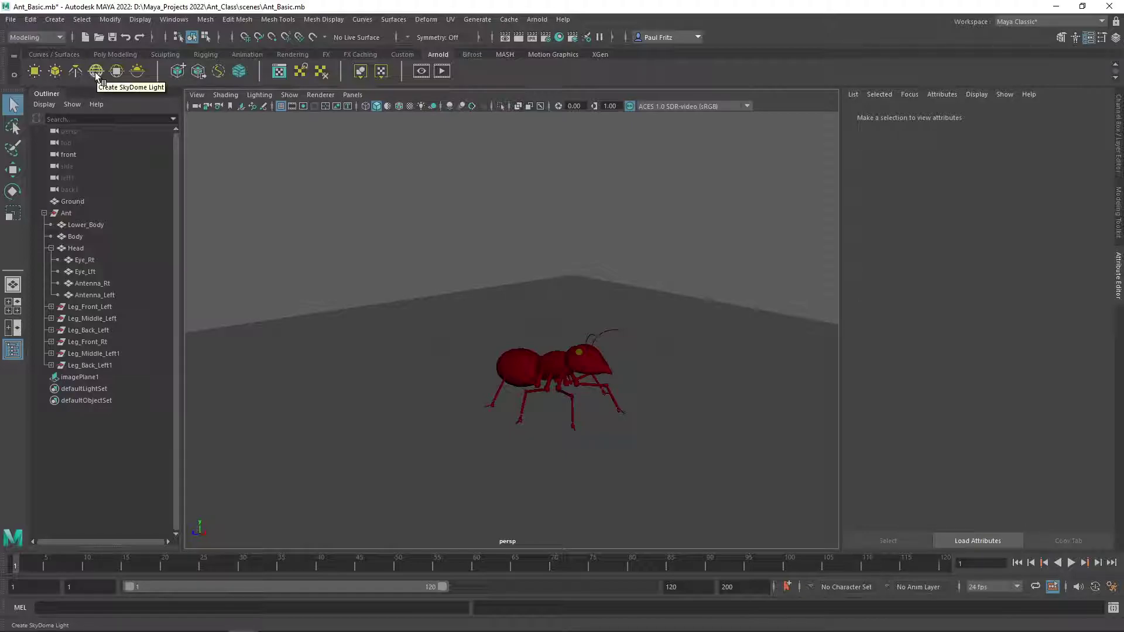
left_click(137, 70)
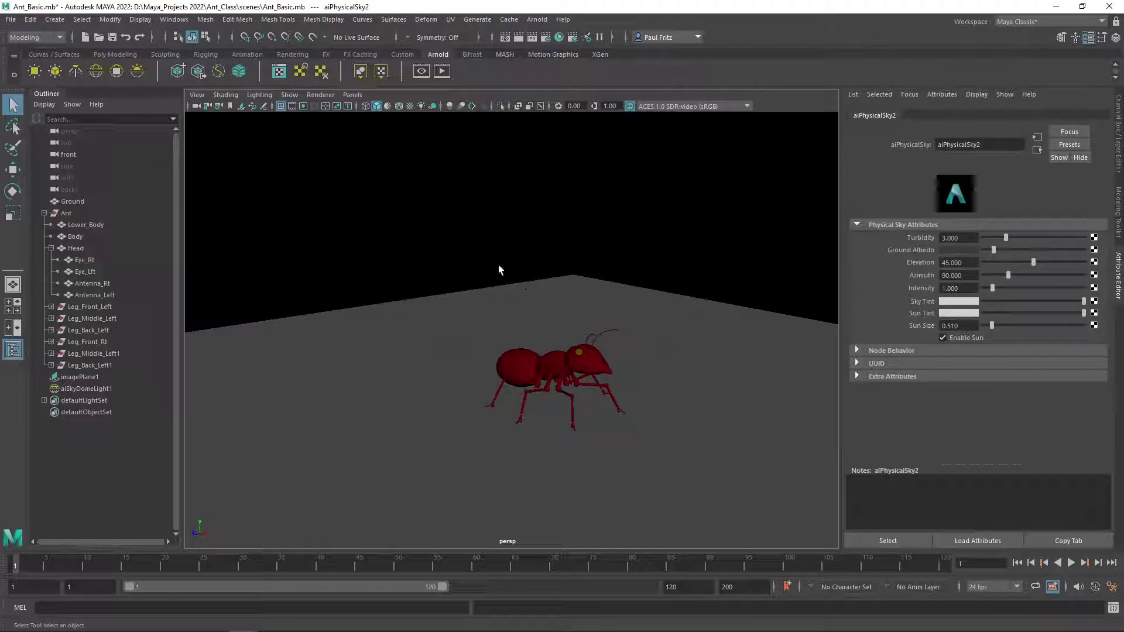
- Render the ant under the physical sky in the Arnold RenderView and compare the live result from different camera angles
mouse_move(480, 255)
left_mouse_down("alt")
mouse_move(442, 243)
mouse_move(445, 254)
mouse_move(485, 251)
left_mouse_up("alt")
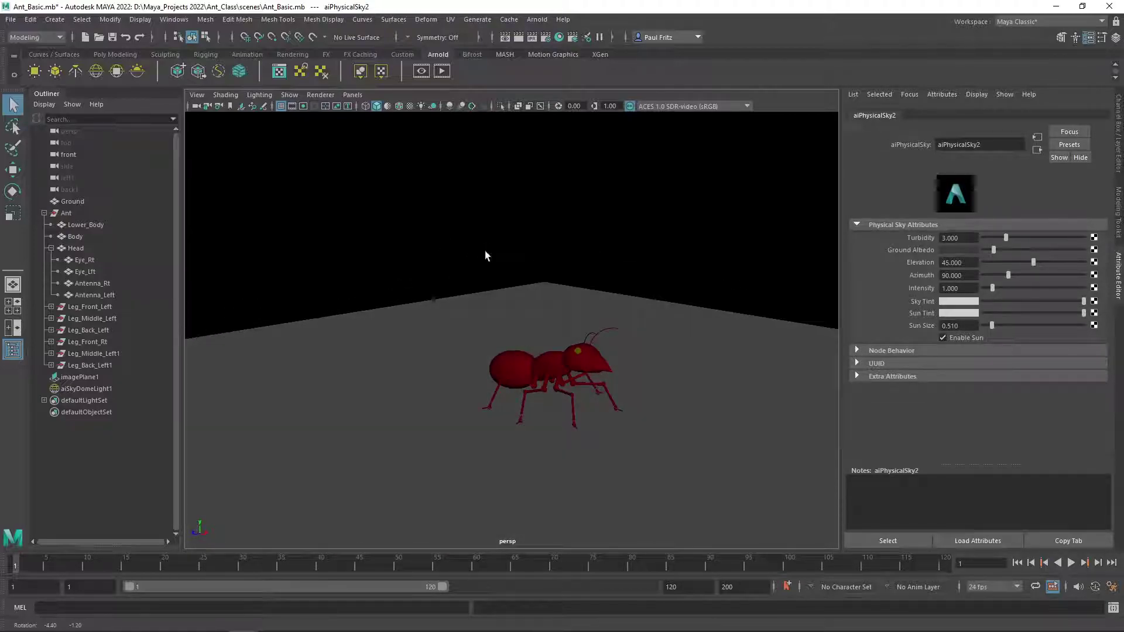
left_click(442, 71)
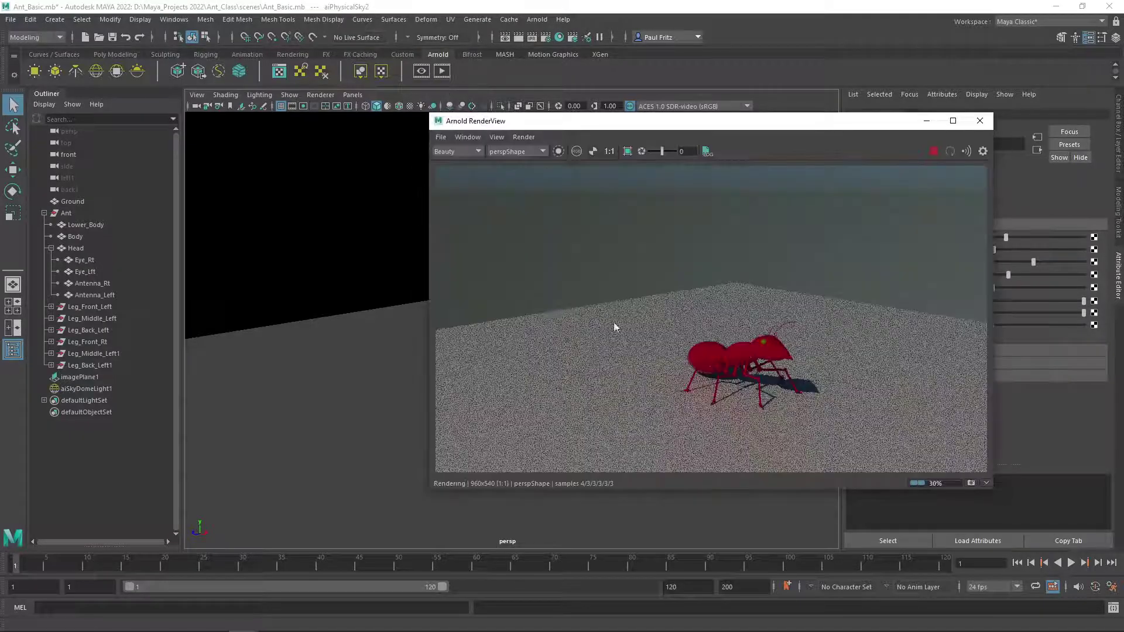
mouse_move(368, 354)
left_mouse_down("alt")
mouse_move(359, 333)
mouse_move(347, 355)
left_mouse_up("alt")
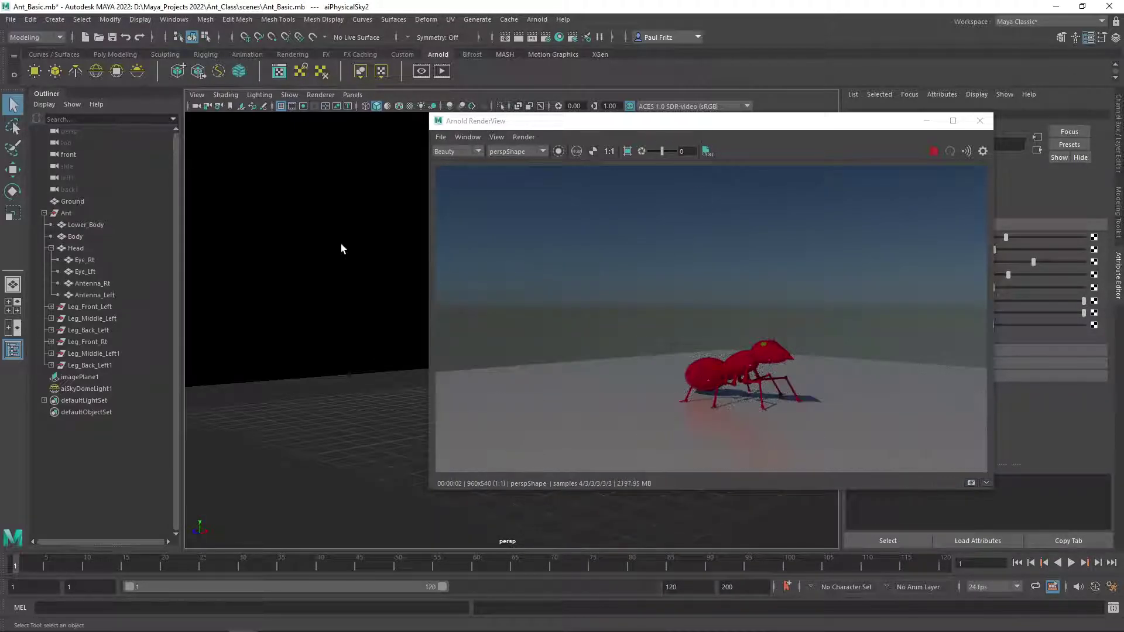
left_click_drag(341, 245, 338, 268, "alt")
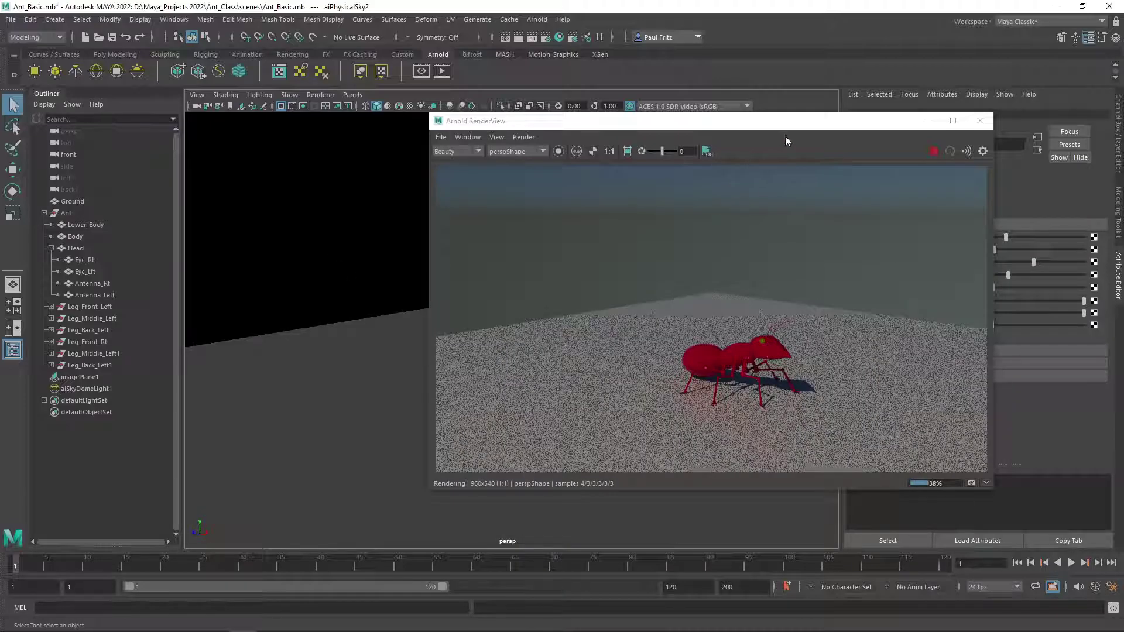
- Select the sky dome light and test darker lighting in the live render with intensities of 0 and 0.510
left_click_drag(785, 130, 427, 136)
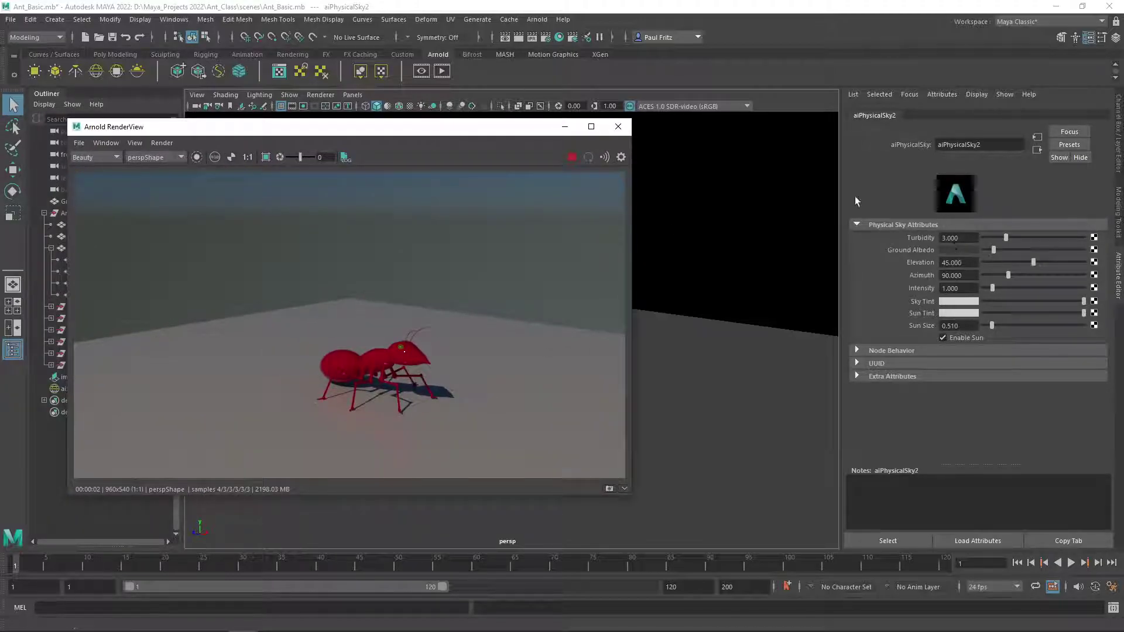
left_click(799, 190)
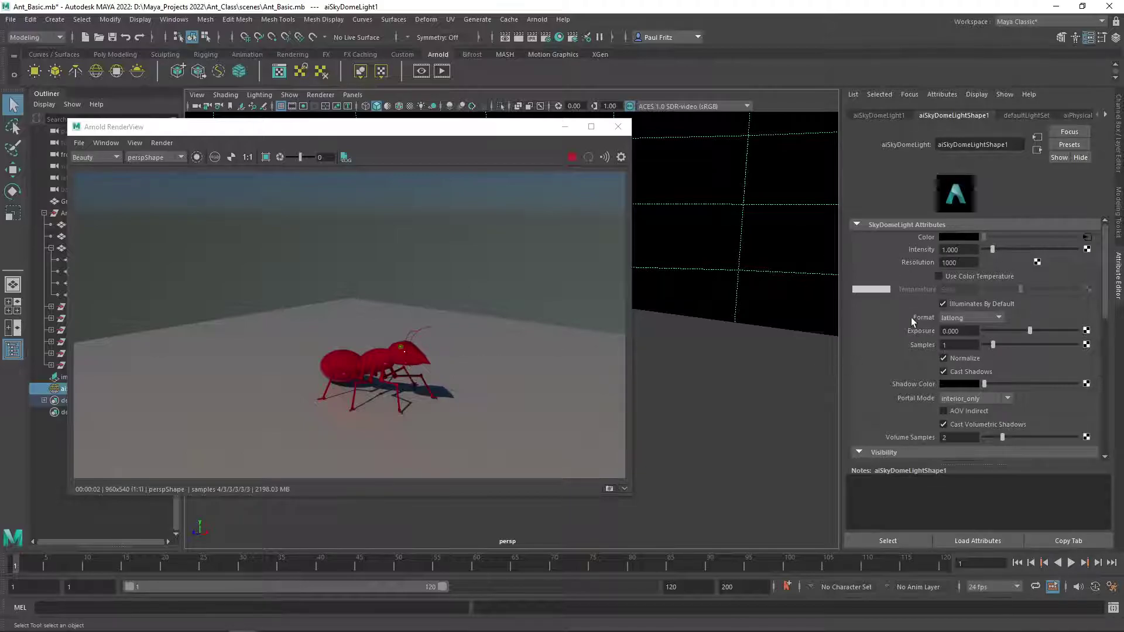
left_click_drag(992, 252, 983, 252)
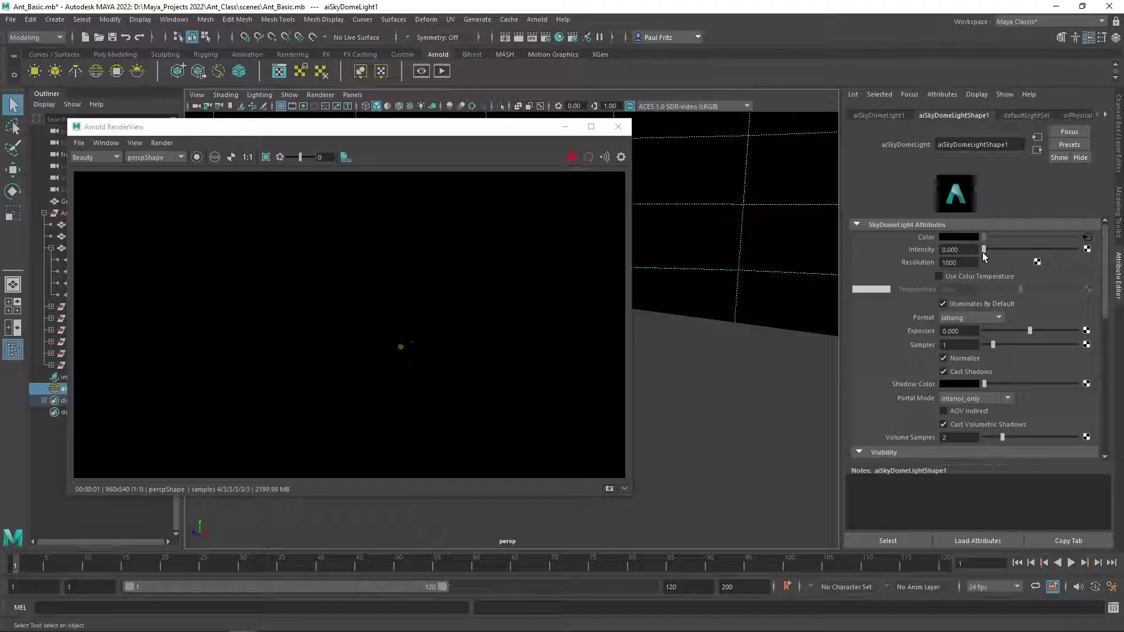
left_click_drag(983, 252, 989, 251)
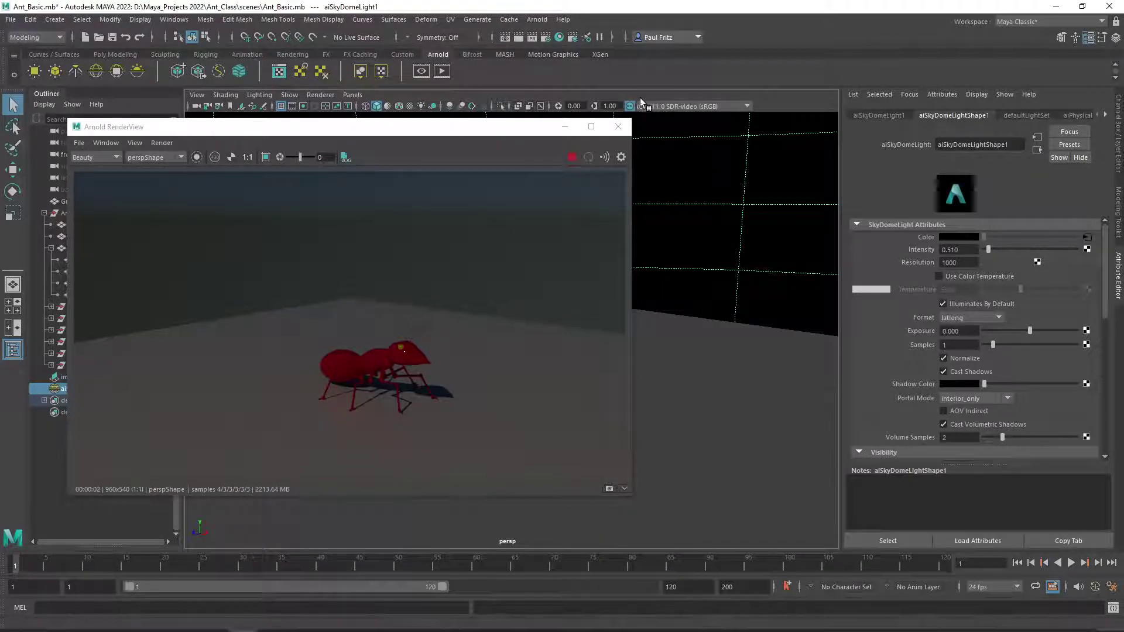
- Open the Hypershade and move it and the Arnold RenderView apart so the Outliner and render are accessible
left_click(561, 37)
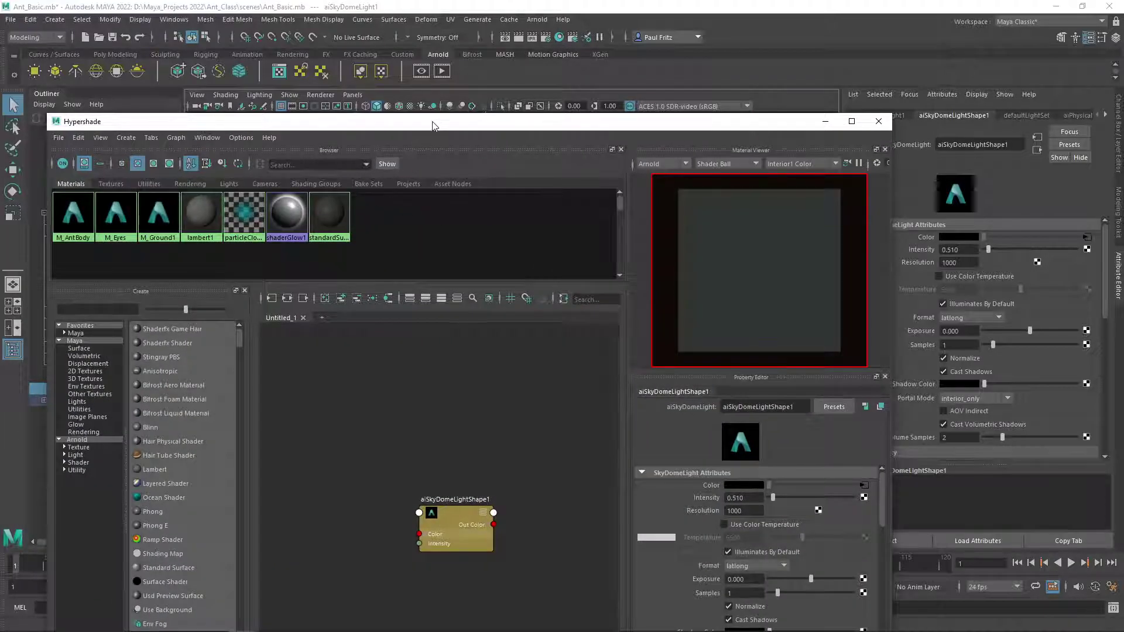
left_click_drag(433, 126, 3, 62)
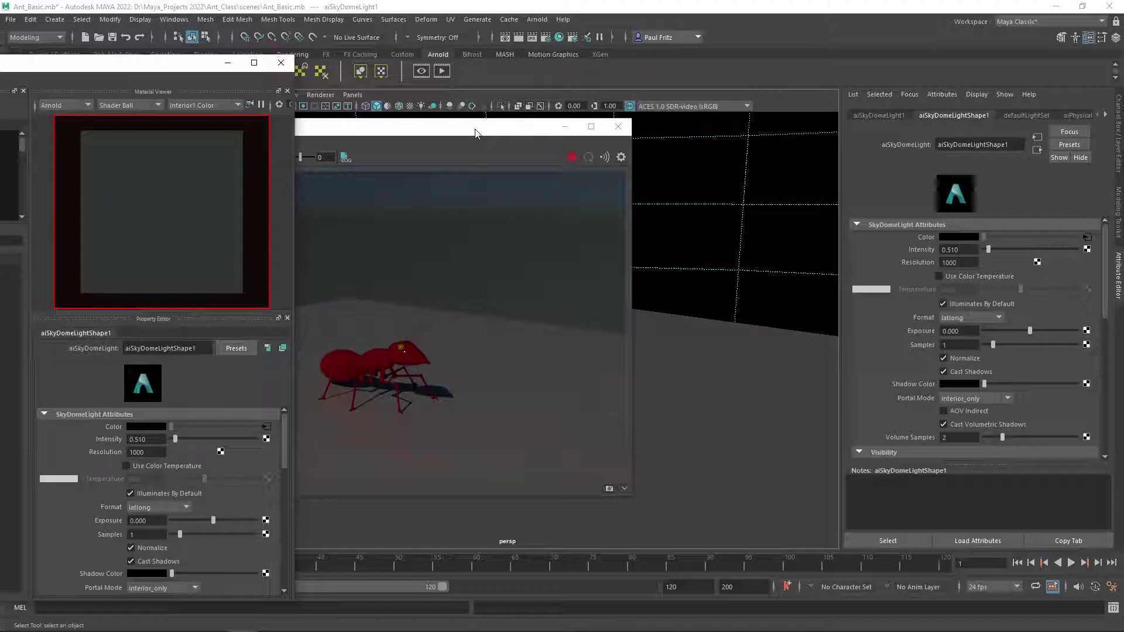
left_click_drag(475, 133, 728, 149)
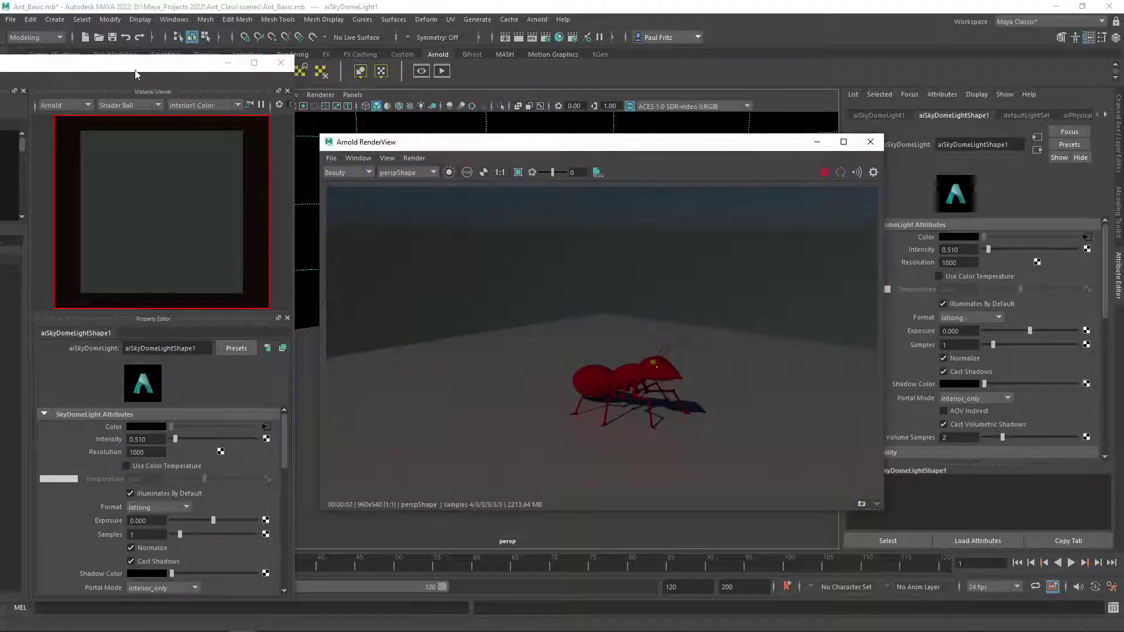
left_click_drag(135, 71, 0, 79)
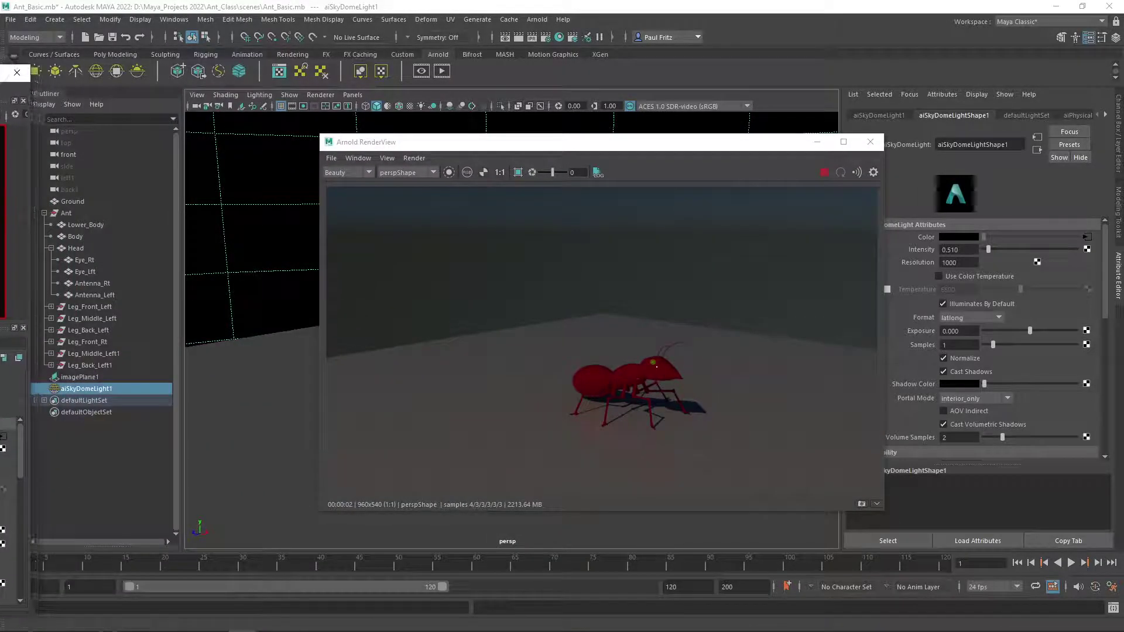
- Select the right eye and open its M_Eyes material in the Hypershade, with its Emission settings beside the live render
left_click(83, 259)
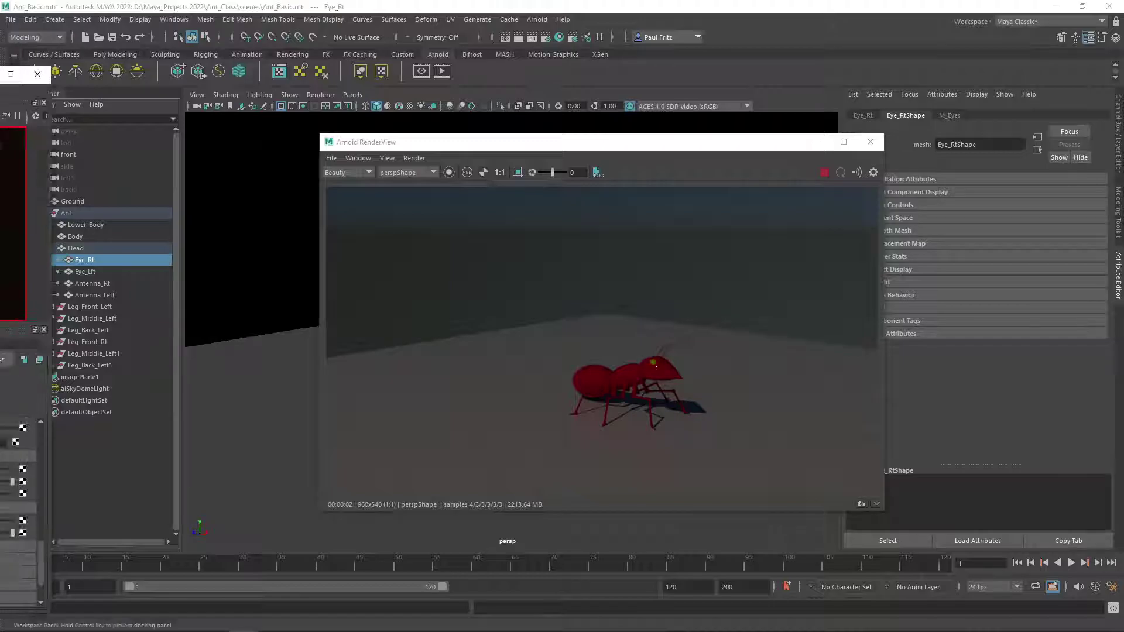
left_click_drag(0, 79, 590, 75)
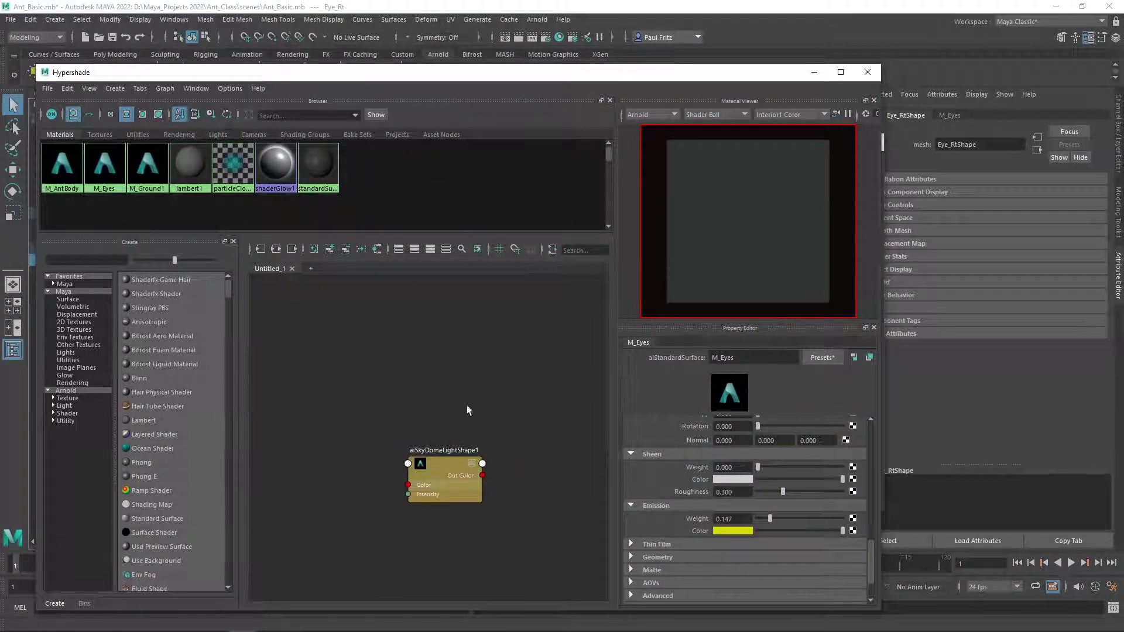
scroll(461, 401, "down", 2)
left_click_drag(472, 386, 281, 364, "alt")
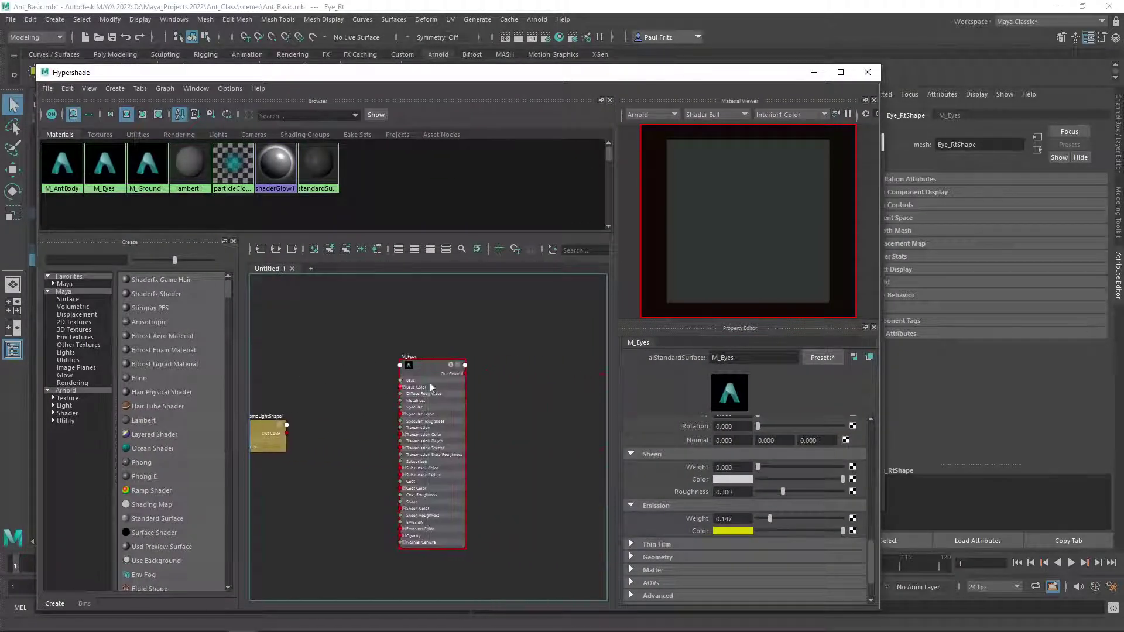
left_click(428, 367)
middle_click_drag(480, 391, 476, 368, "alt")
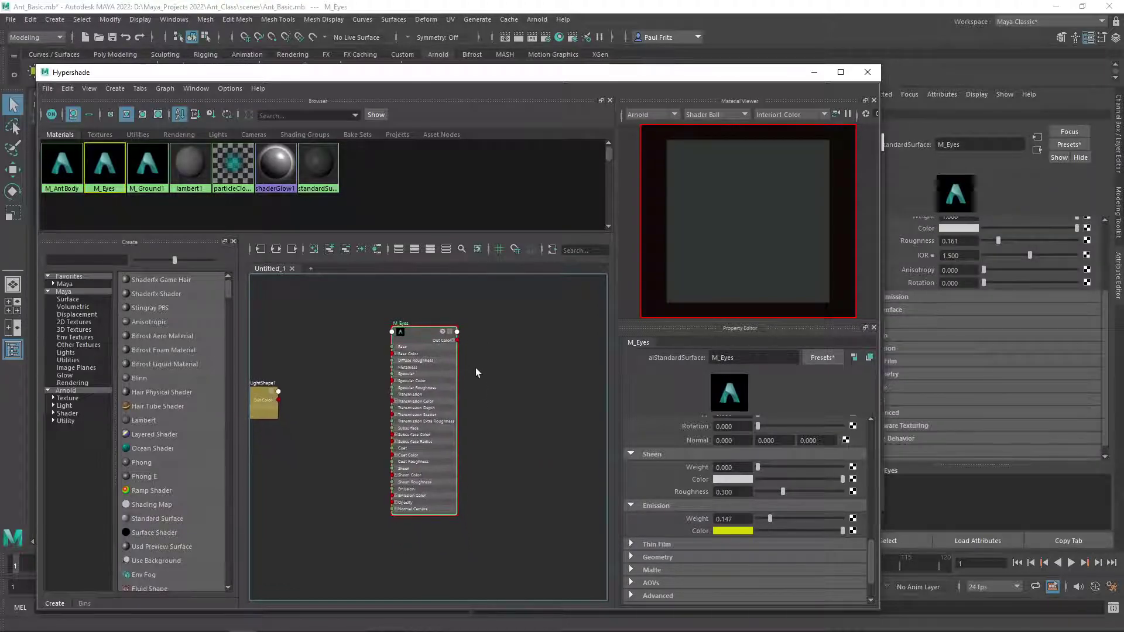
scroll(668, 430, "up", 1)
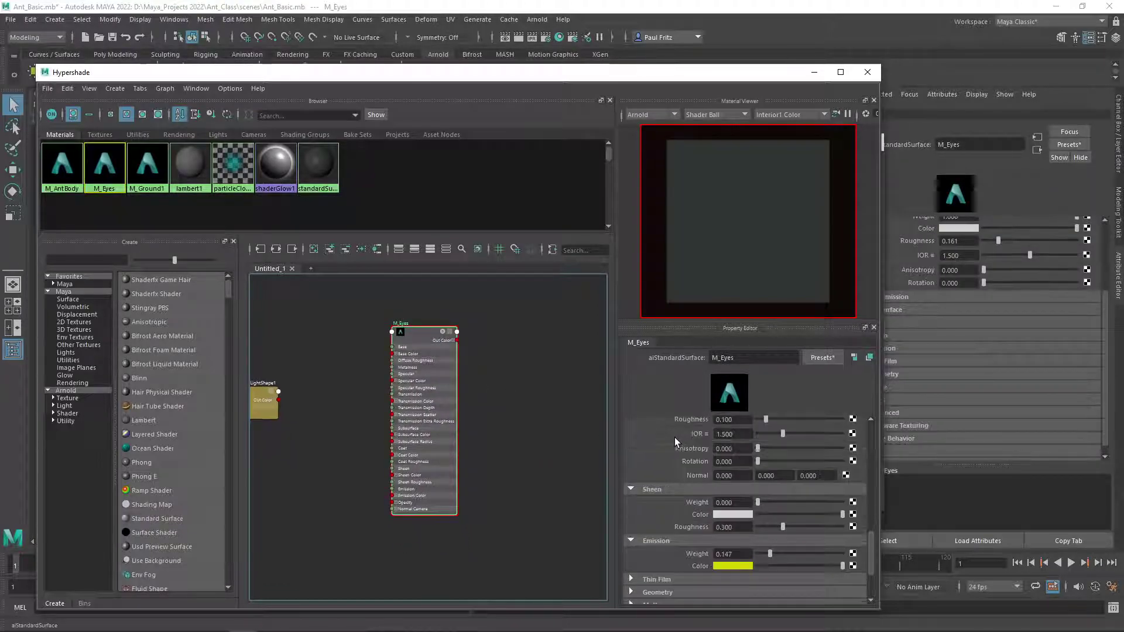
scroll(676, 440, "down", 2)
left_click_drag(603, 75, 38, 110)
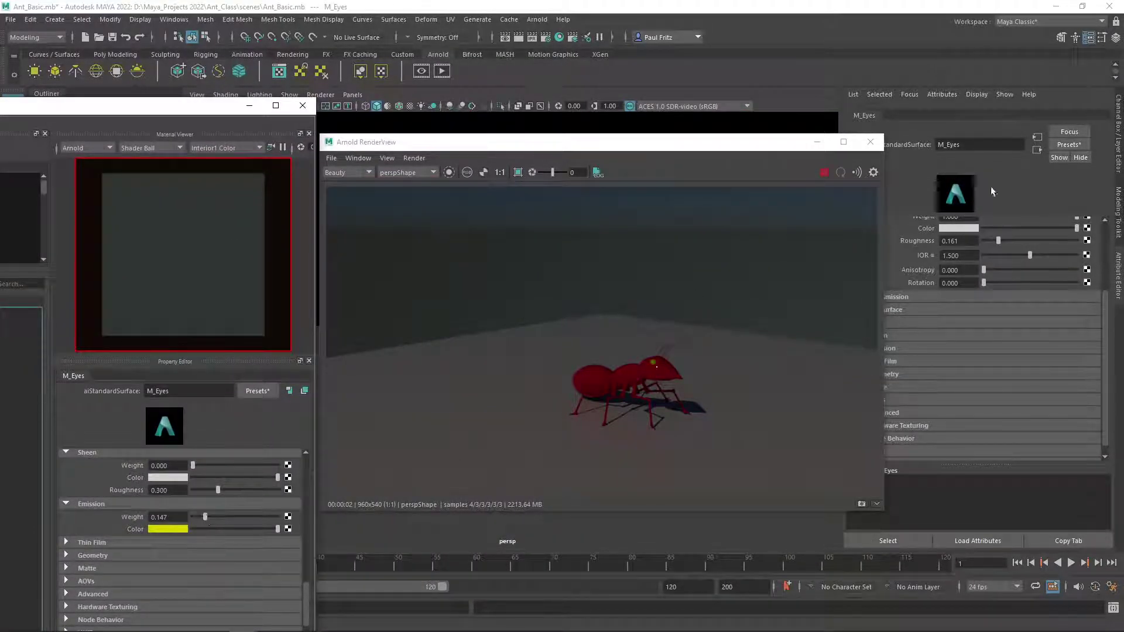
scroll(1004, 237, "up", 3)
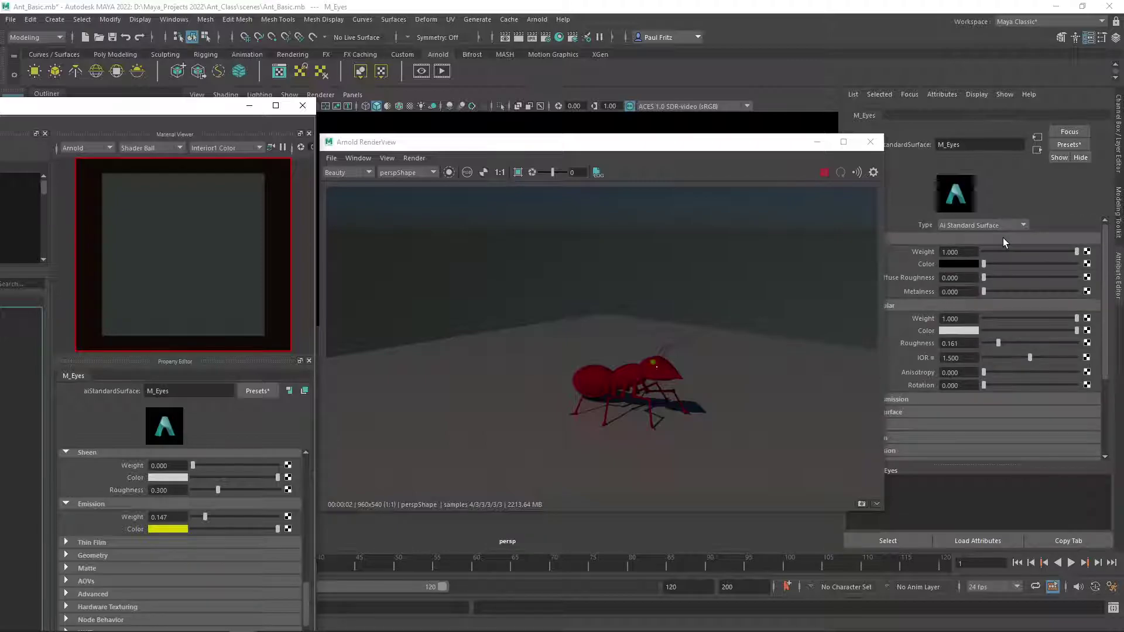
- Darken the sky dome light to an intensity of 0.064 to judge the glow of the eyes
left_click(616, 125)
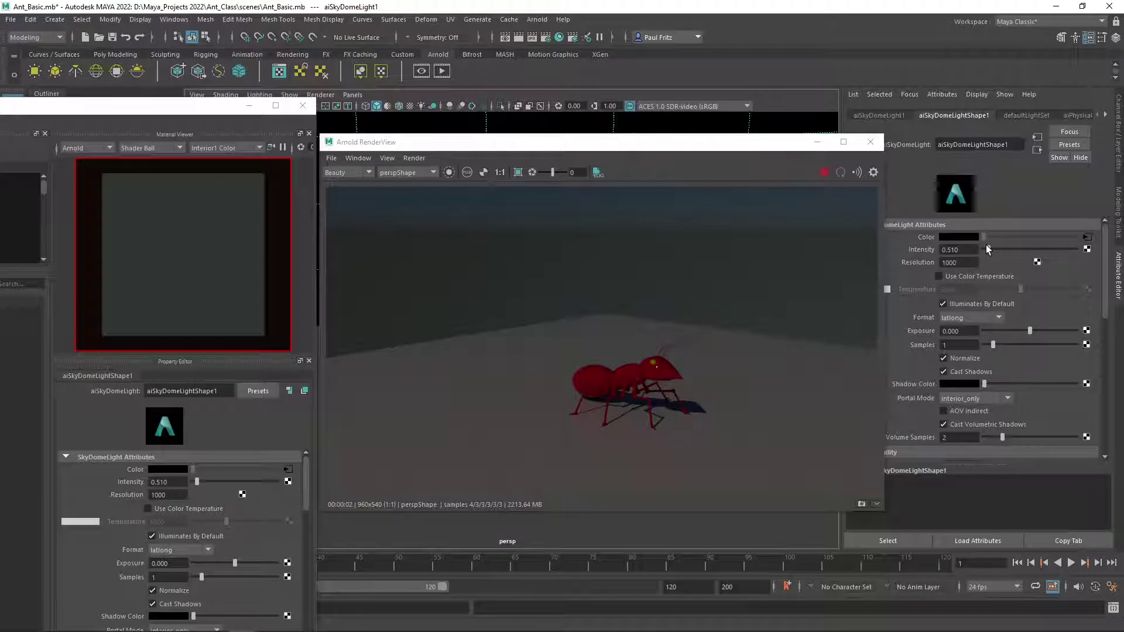
left_click_drag(989, 248, 986, 248)
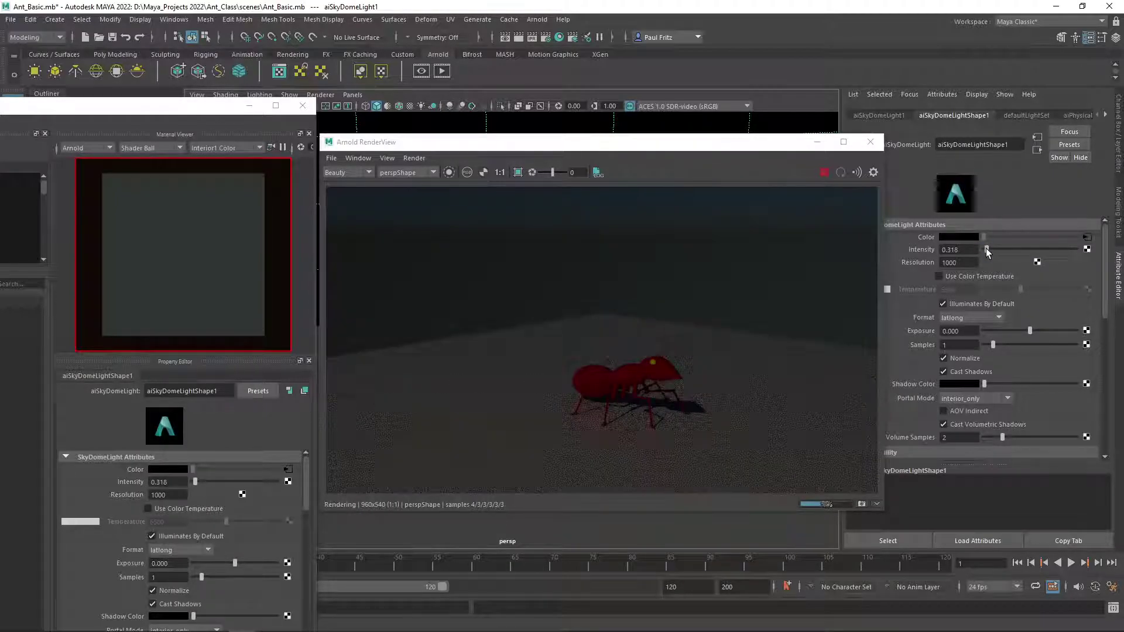
left_click_drag(986, 249, 983, 248)
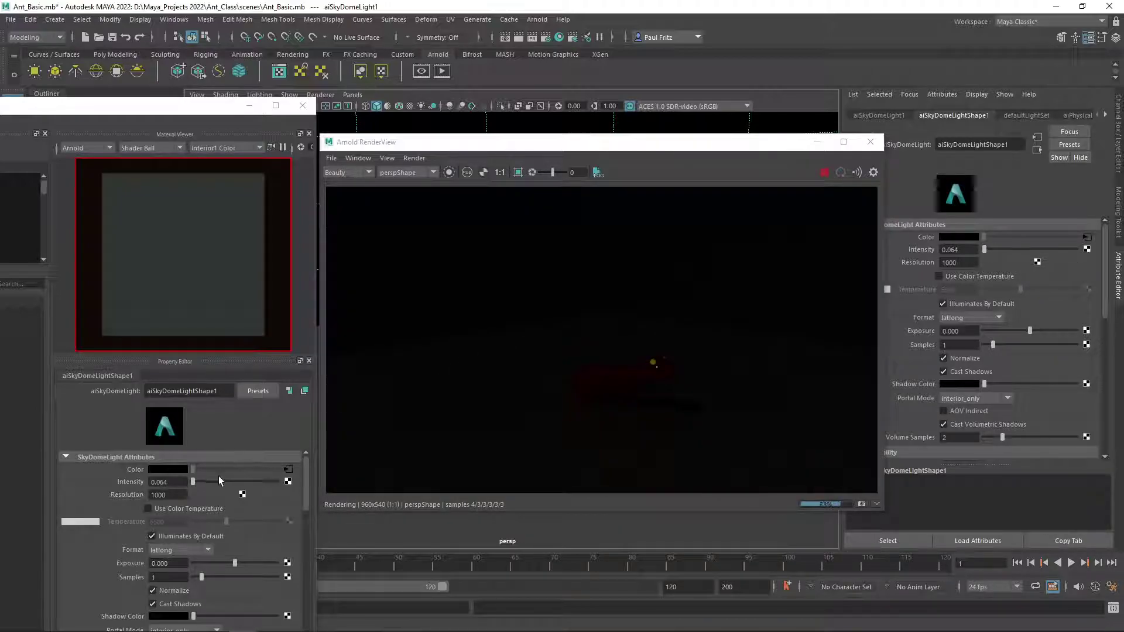
- Set the emission weight of the M_Eyes material to 0 and clear the Hypershade out of the way
left_click(654, 363)
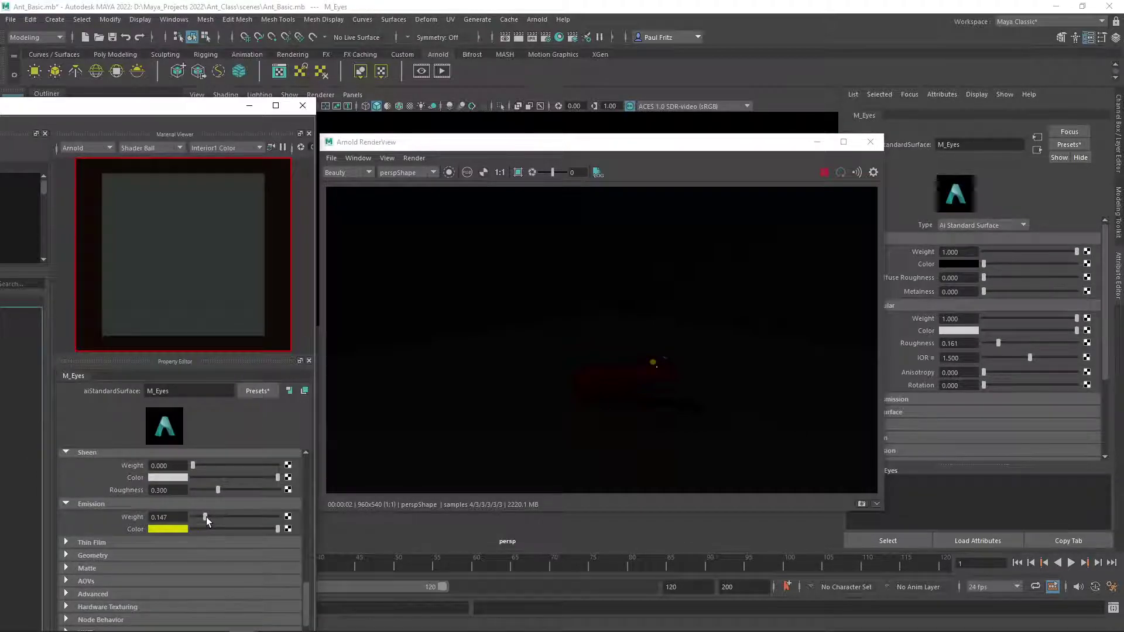
mouse_move(205, 518)
left_mouse_down()
mouse_move(263, 510)
mouse_move(198, 521)
left_mouse_up()
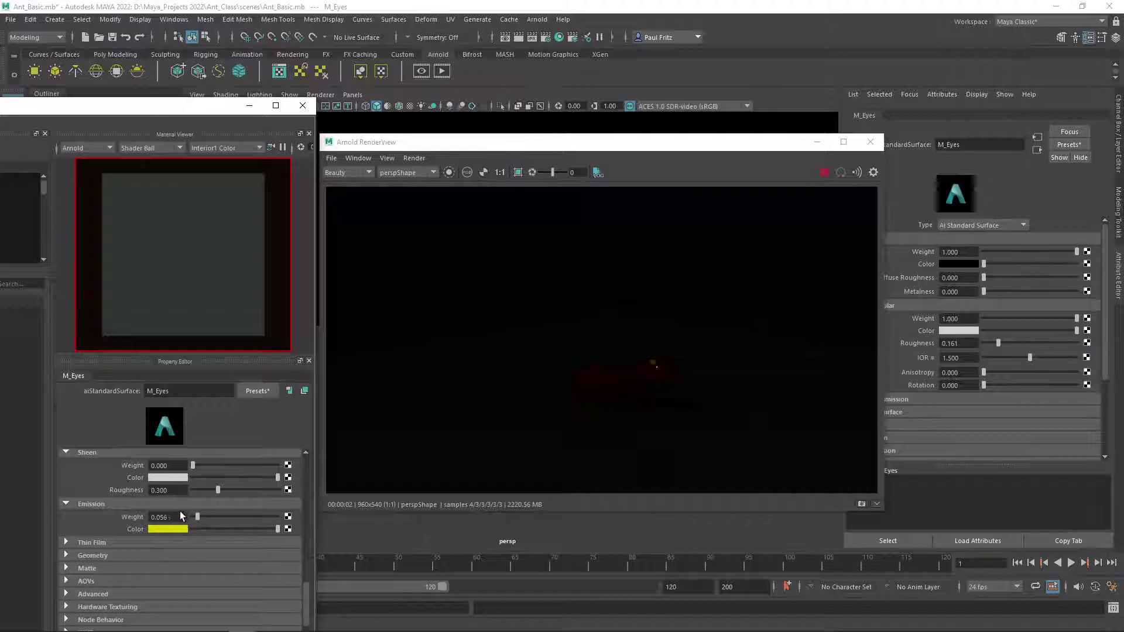
left_click_drag(180, 512, 150, 505)
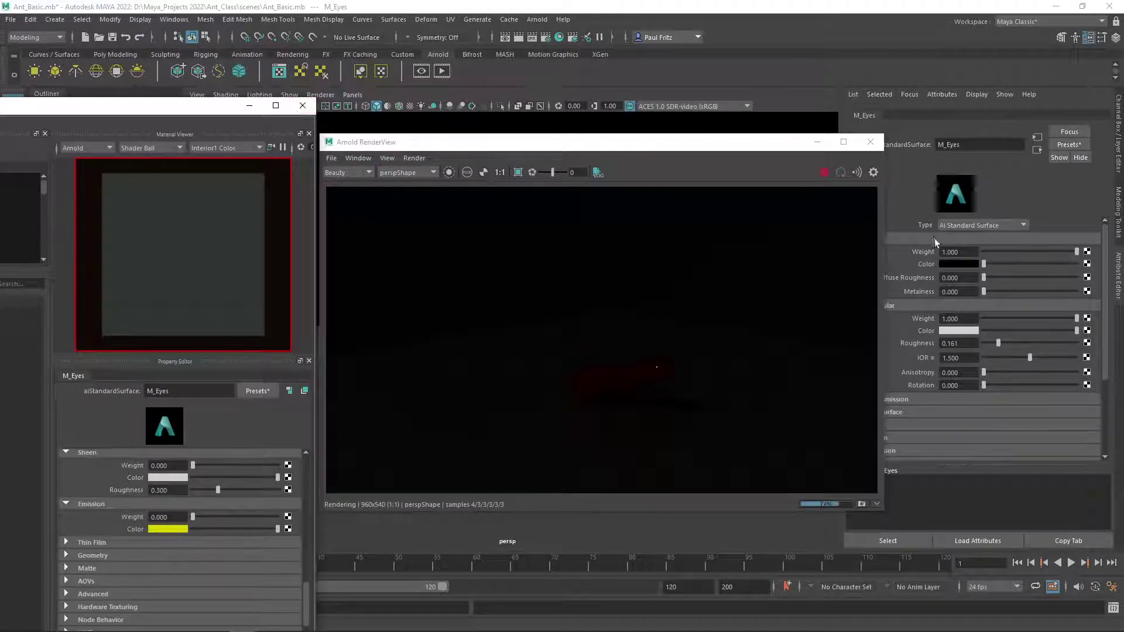
left_click(253, 110)
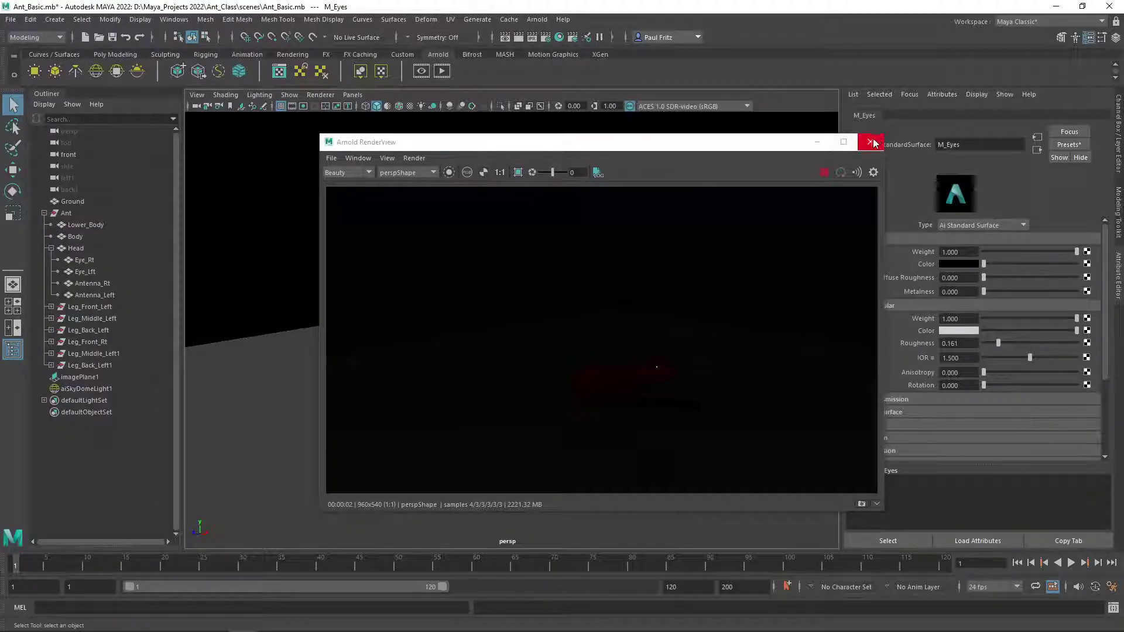
- Reselect the sky dome light, test a brighter intensity of 2.484, and set the intensity to 1
left_click_drag(703, 144, 391, 137)
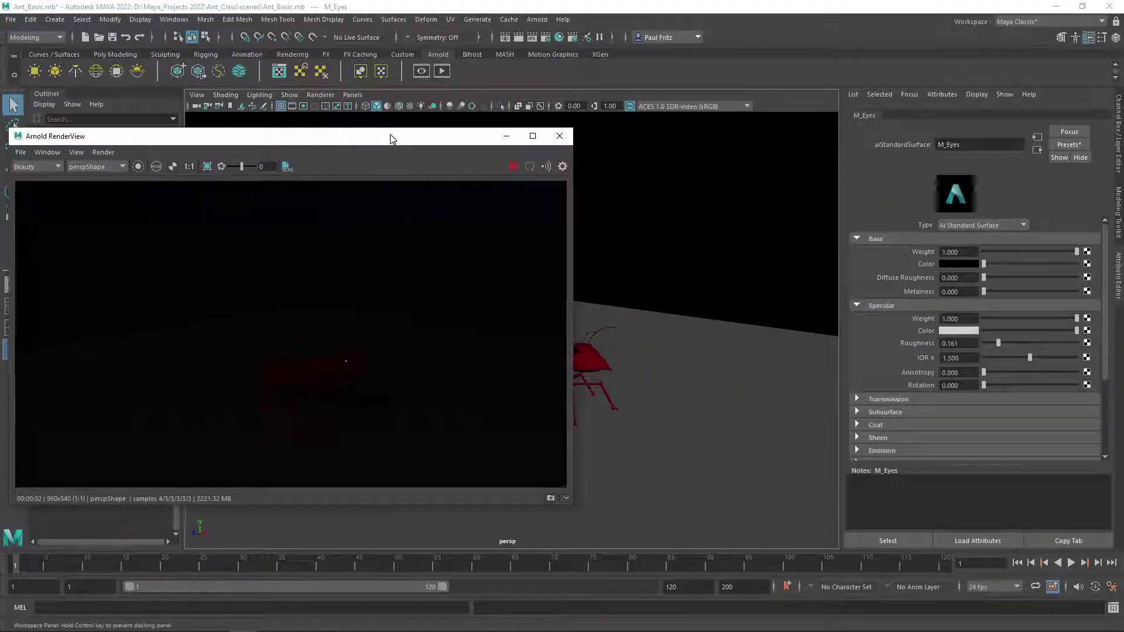
left_click(673, 173)
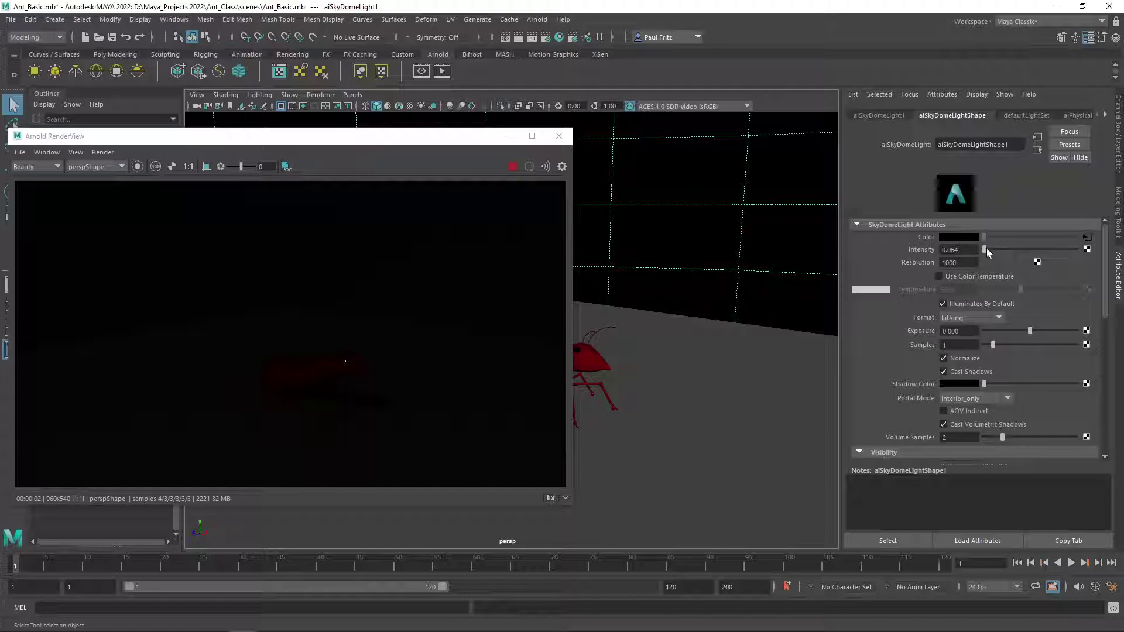
mouse_move(986, 248)
left_mouse_down()
mouse_move(1018, 248)
mouse_move(1007, 249)
left_mouse_up()
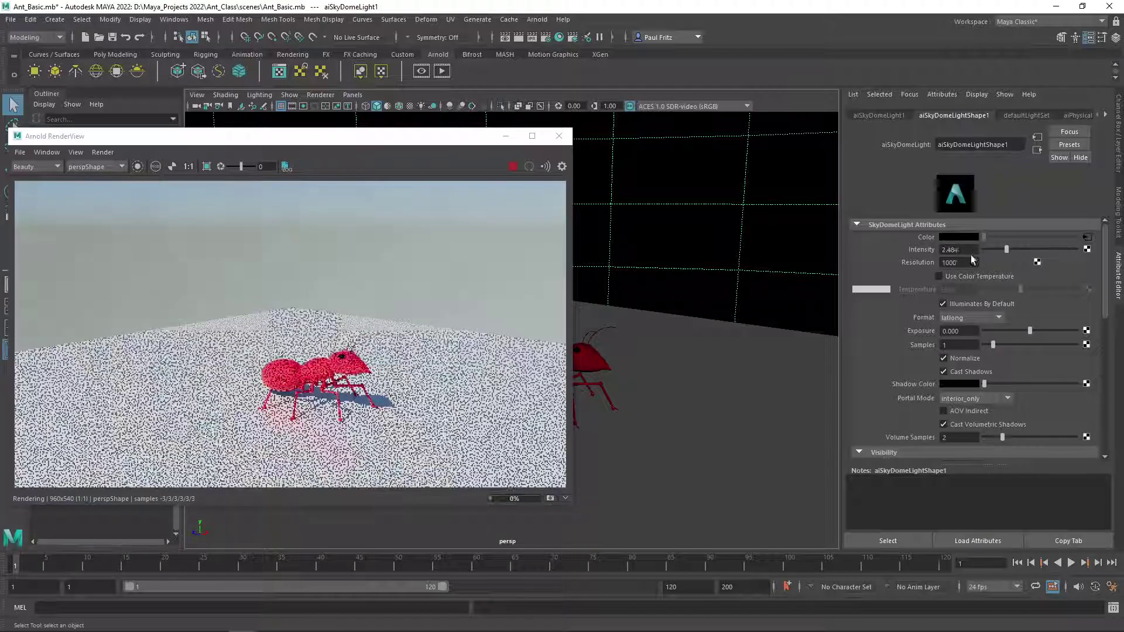
left_click(963, 250)
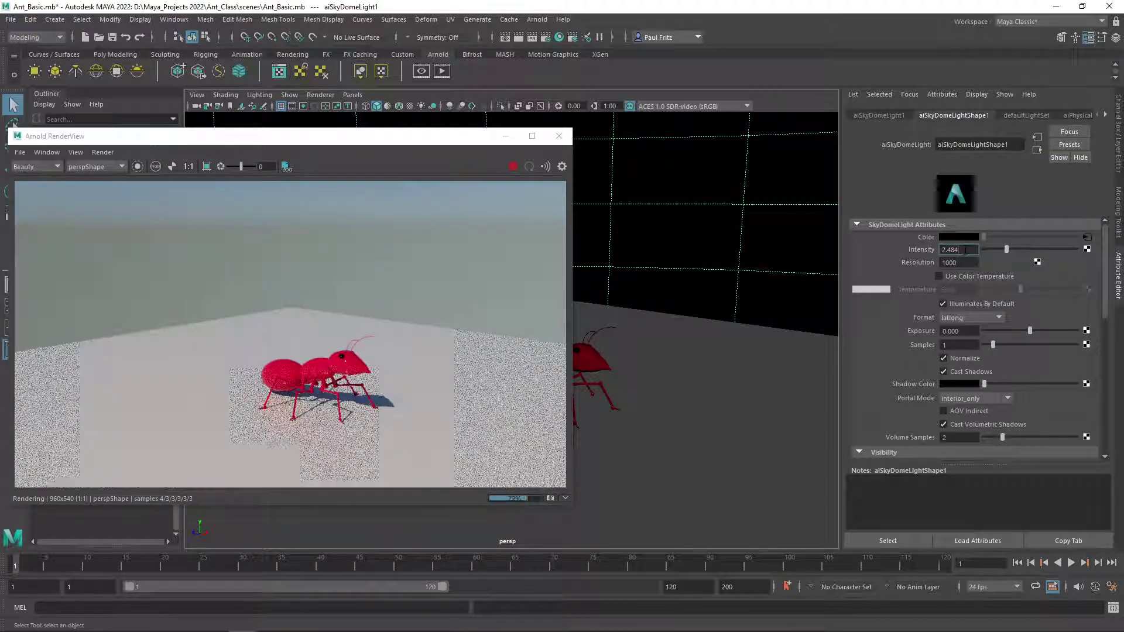
double_click(966, 250)
type("1")
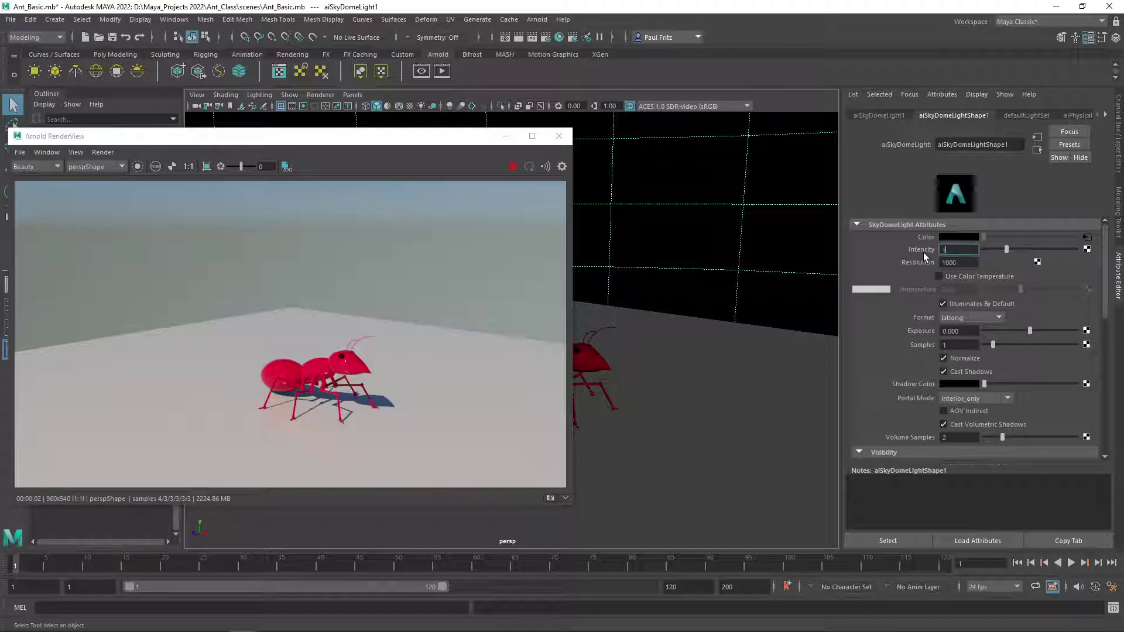
key("Return")
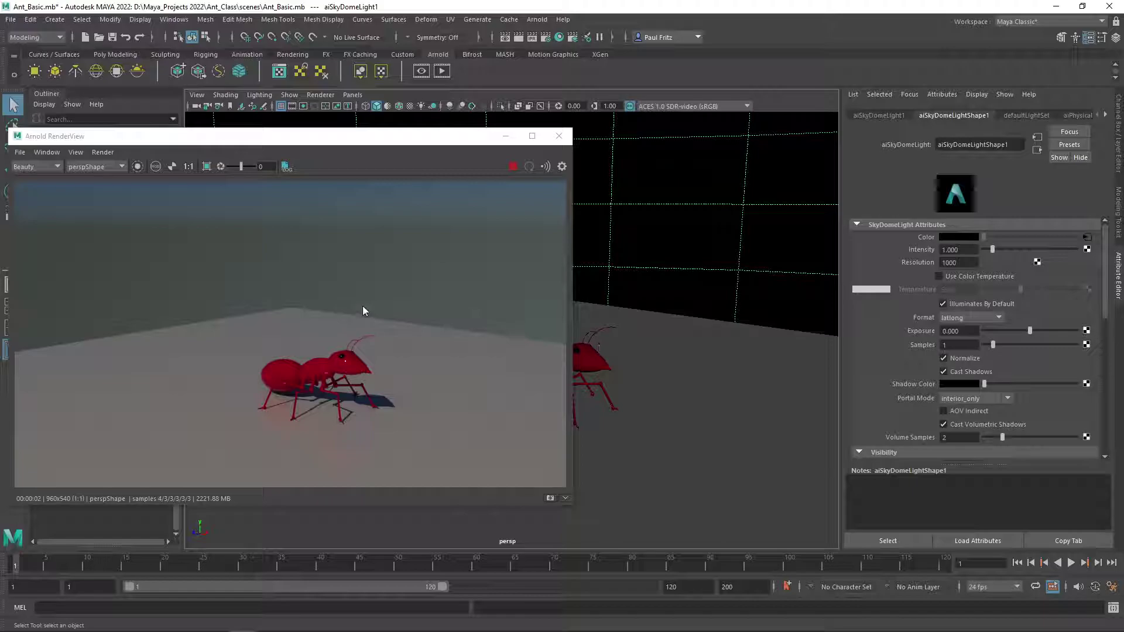
- Examine the ant and its eyes up close in the Arnold RenderView, and return to the full frame
left_click_drag(311, 146, 539, 151)
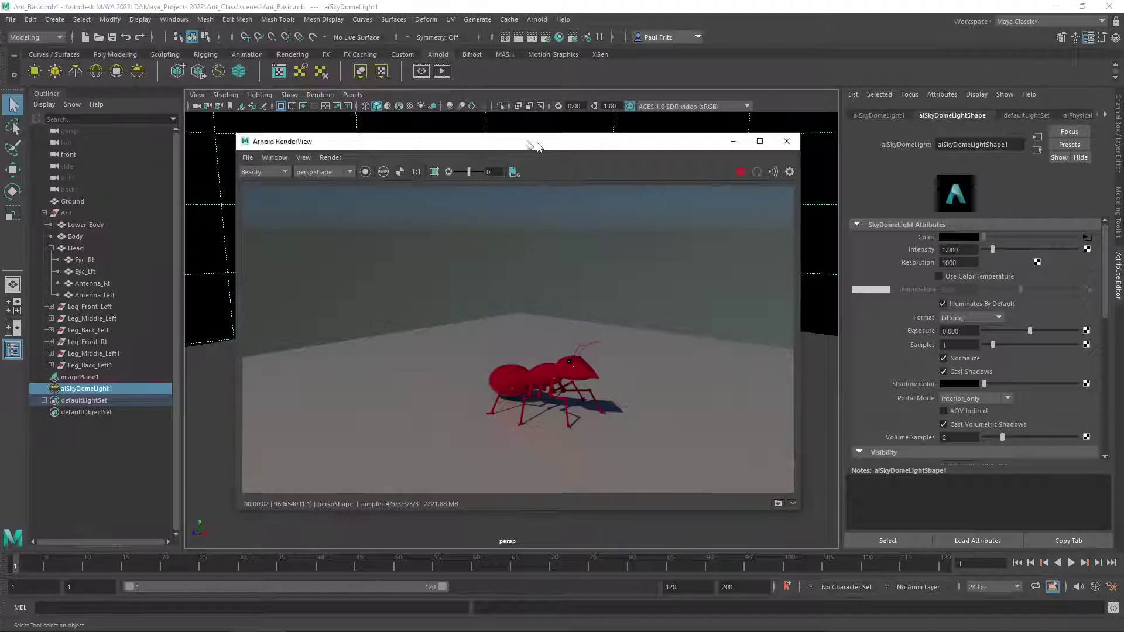
left_click_drag(533, 150, 413, 145)
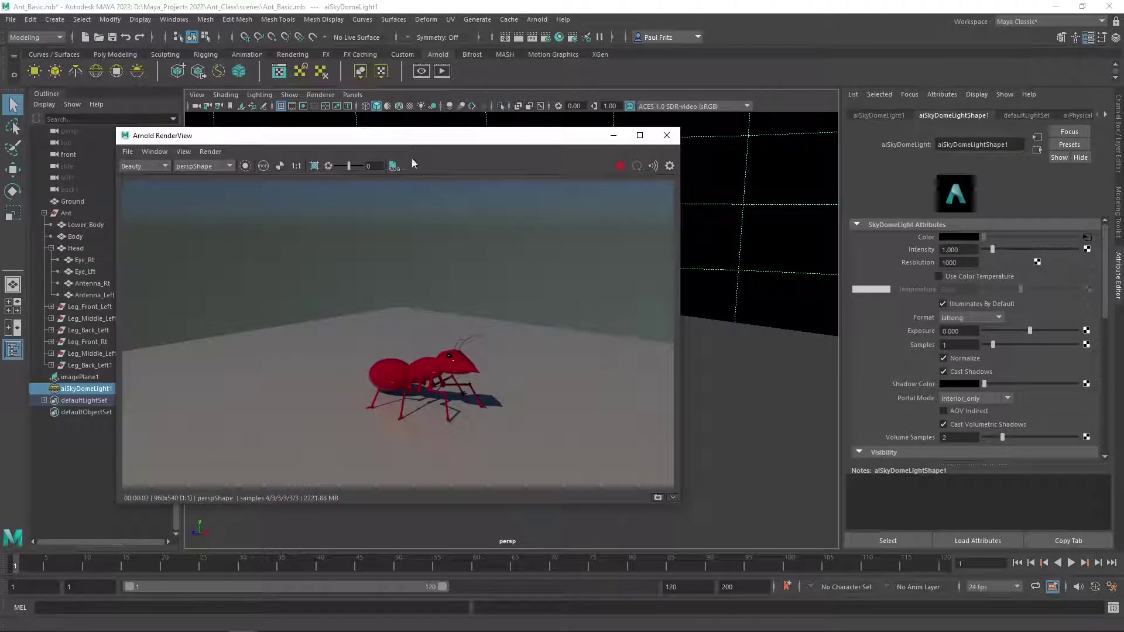
scroll(418, 328, "up", 3)
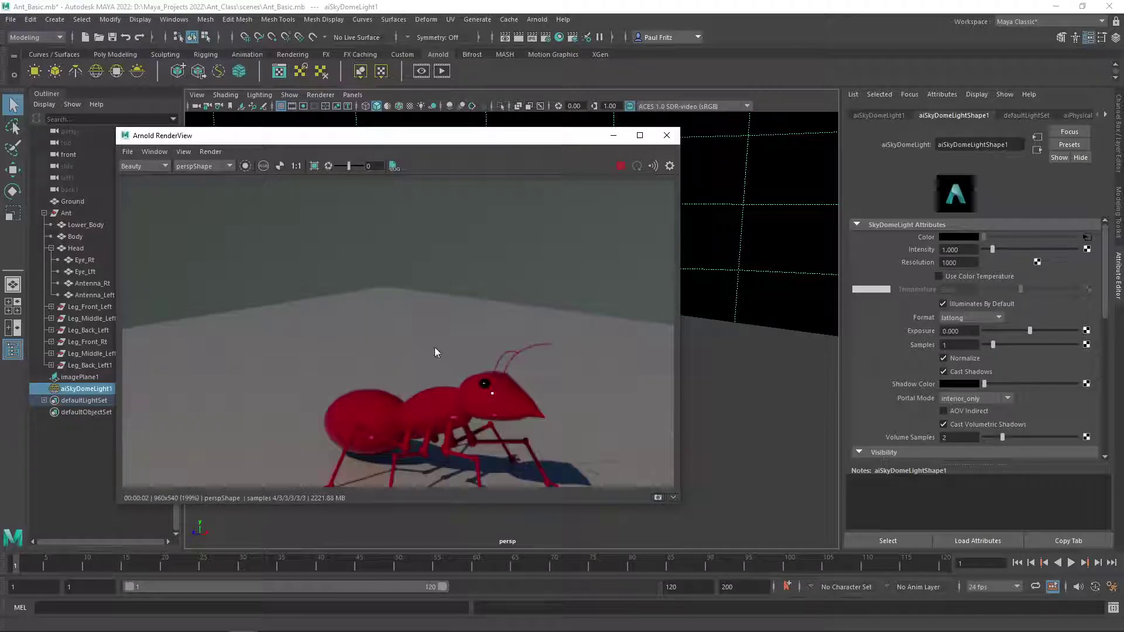
scroll(367, 315, "down", 3)
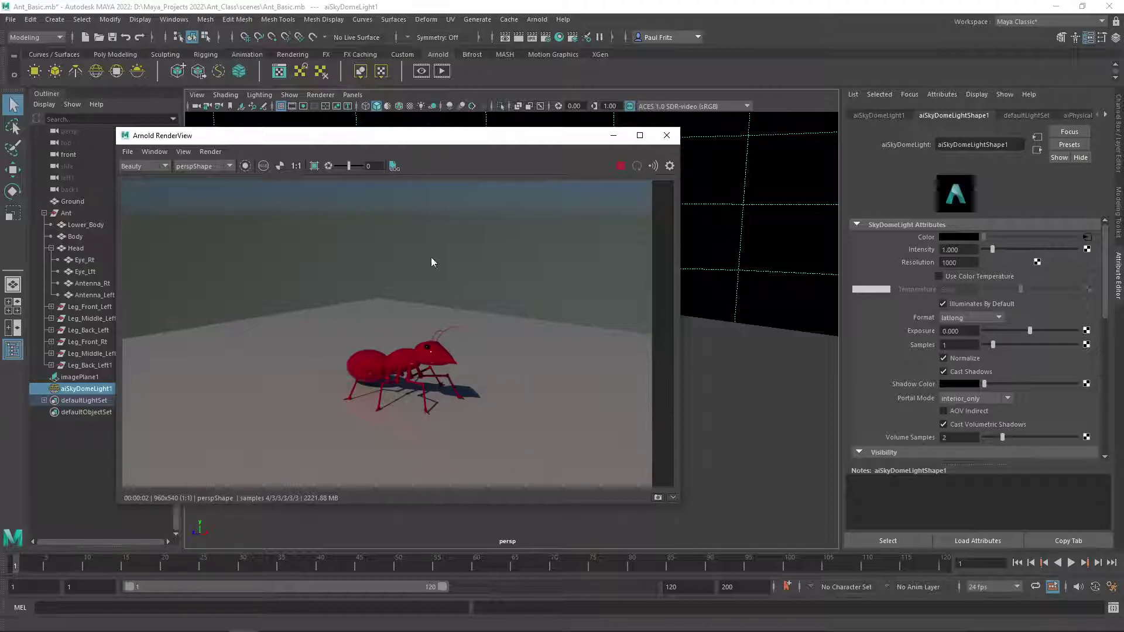
- Open the render settings, review the image size presets, and choose png as the image format
left_click(547, 36)
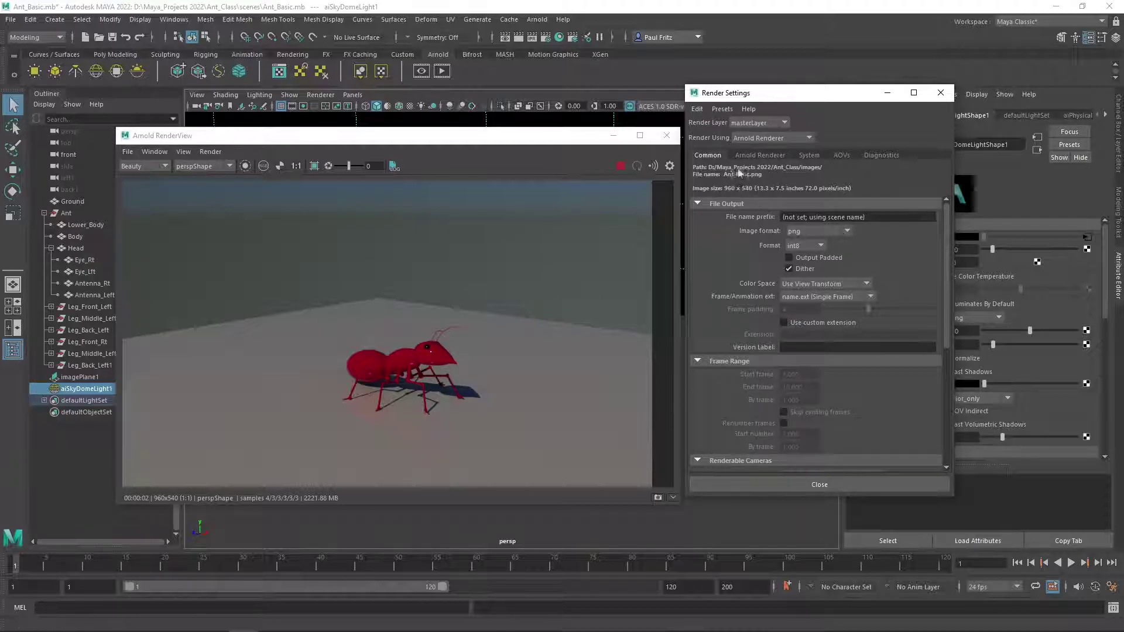
scroll(812, 257, "down", 3)
scroll(811, 253, "down", 2)
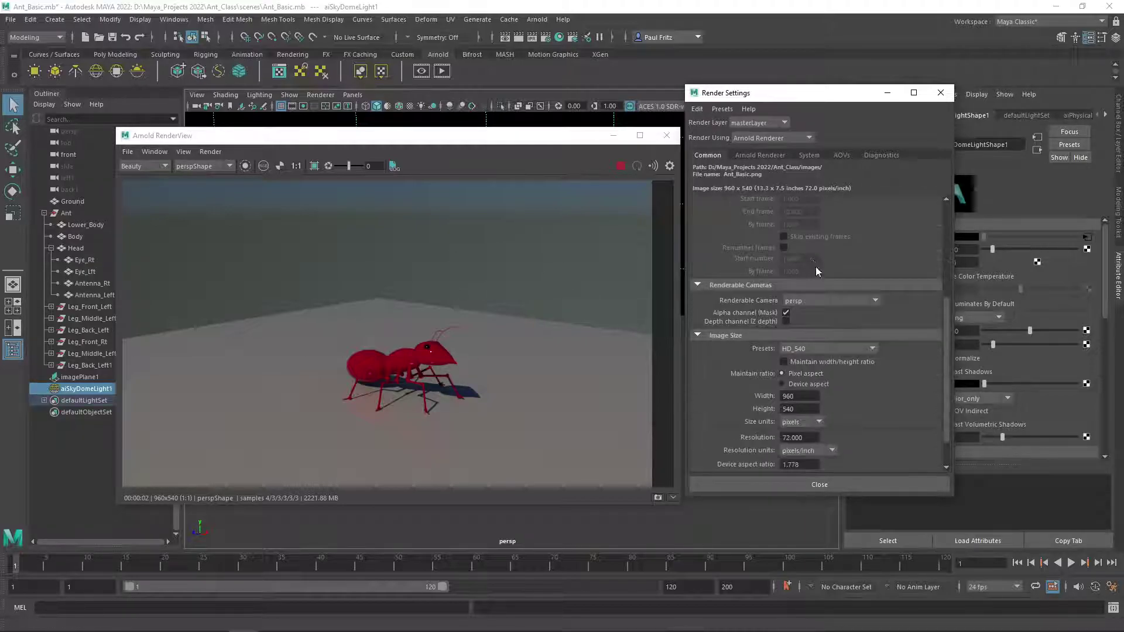
left_click(872, 349)
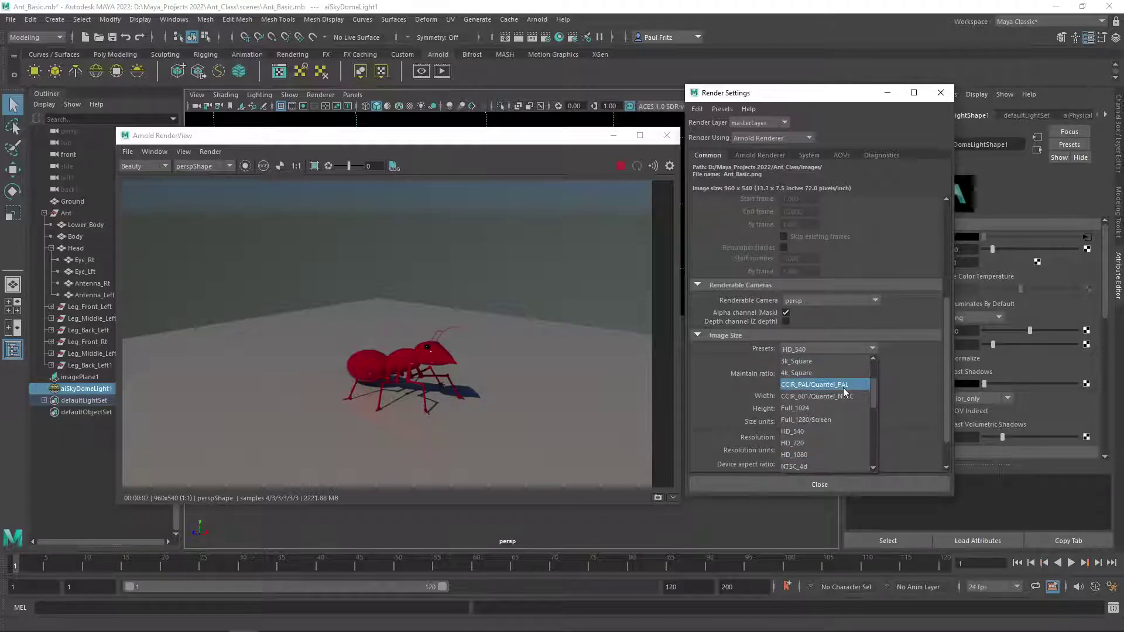
scroll(841, 387, "down", 2)
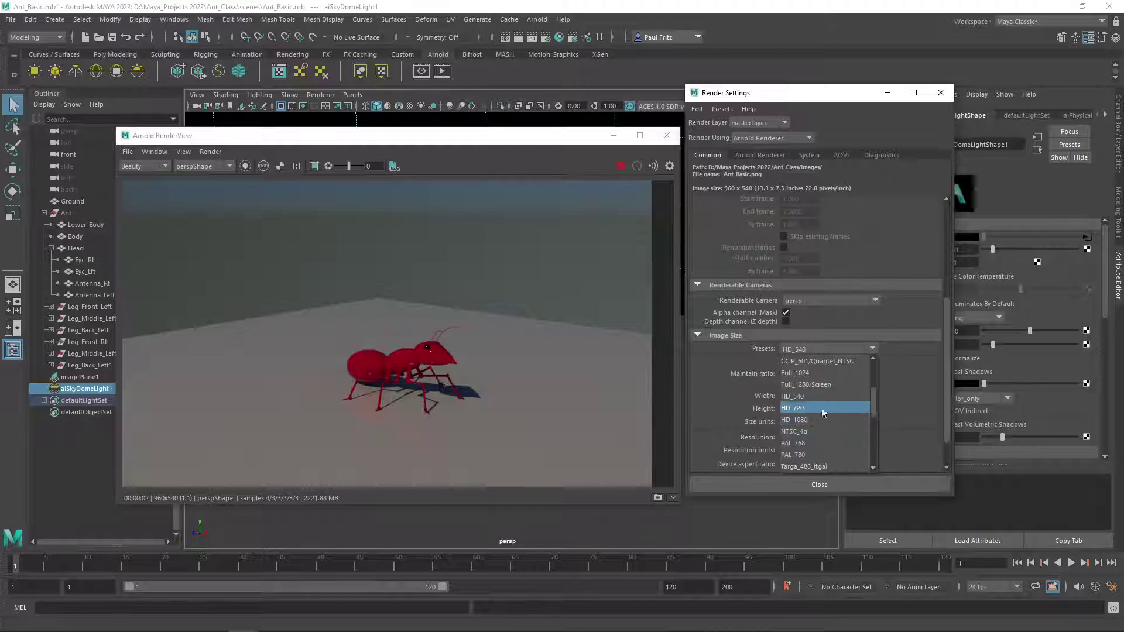
scroll(839, 404, "up", 3)
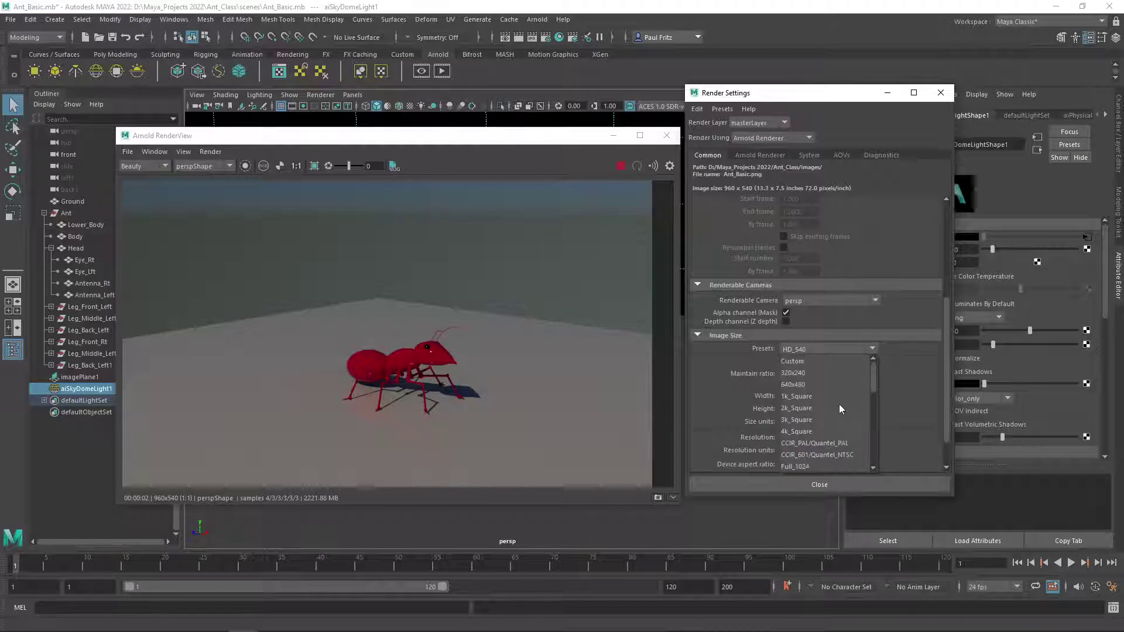
left_click(845, 332)
scroll(814, 205, "up", 3)
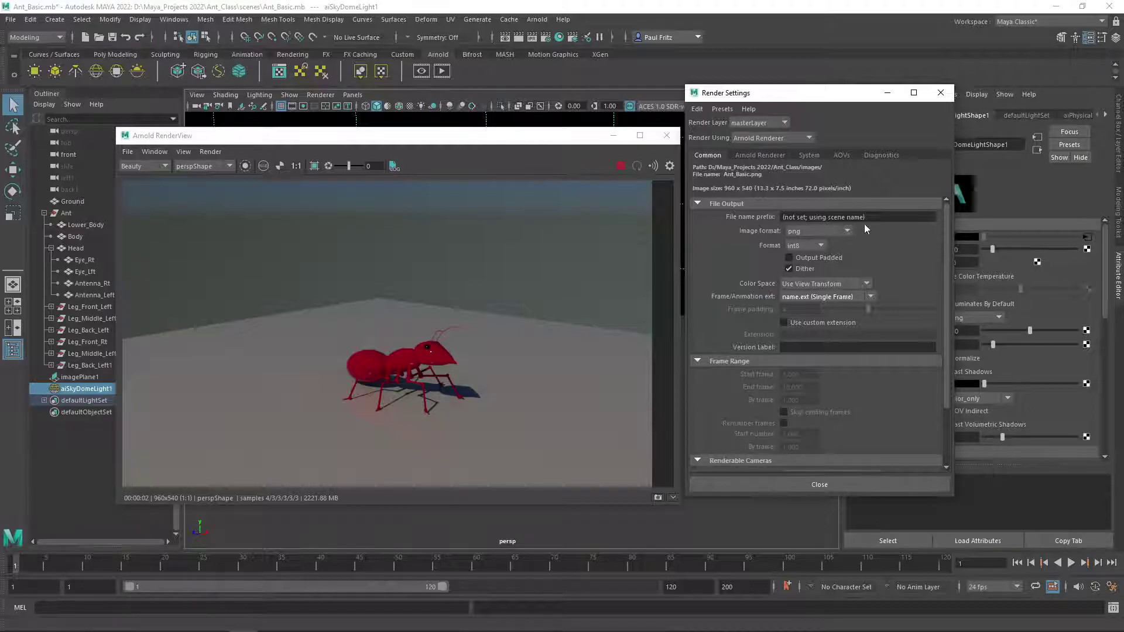
left_click(848, 230)
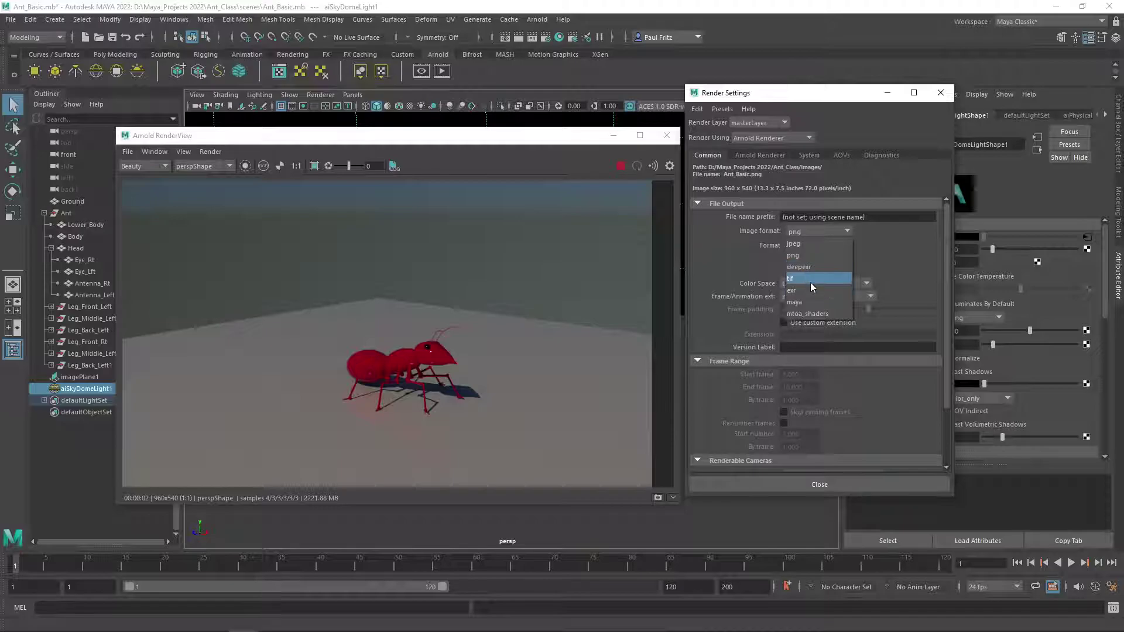
left_click(804, 256)
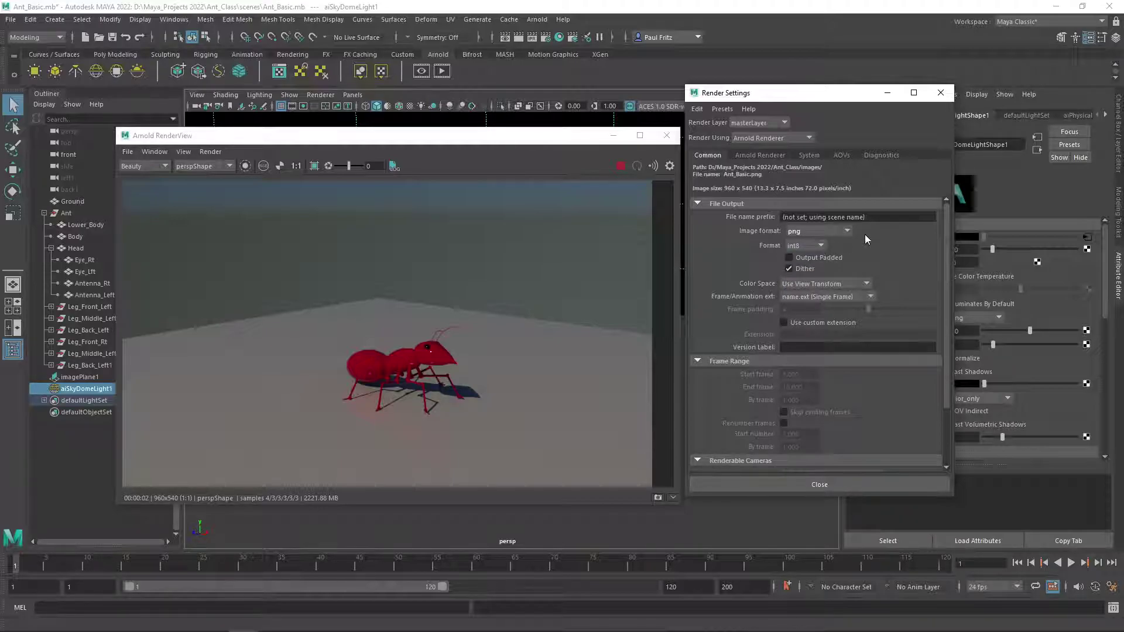
- Review the Arnold sampling settings and the render settings presets, and import the default settings
left_click(764, 154)
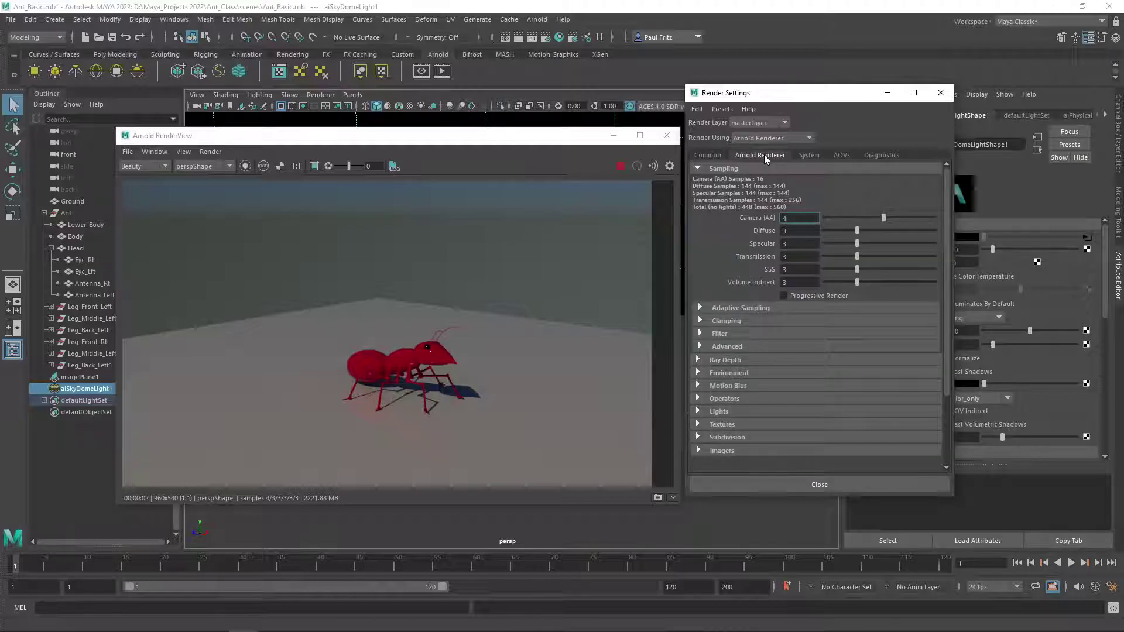
left_click(695, 108)
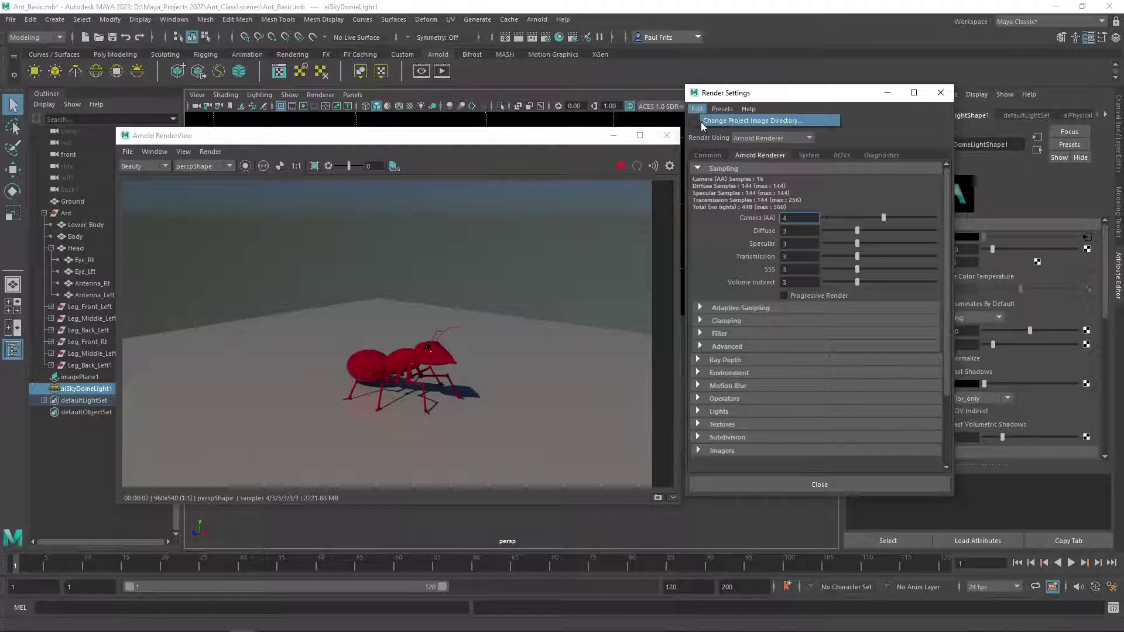
left_click(811, 110)
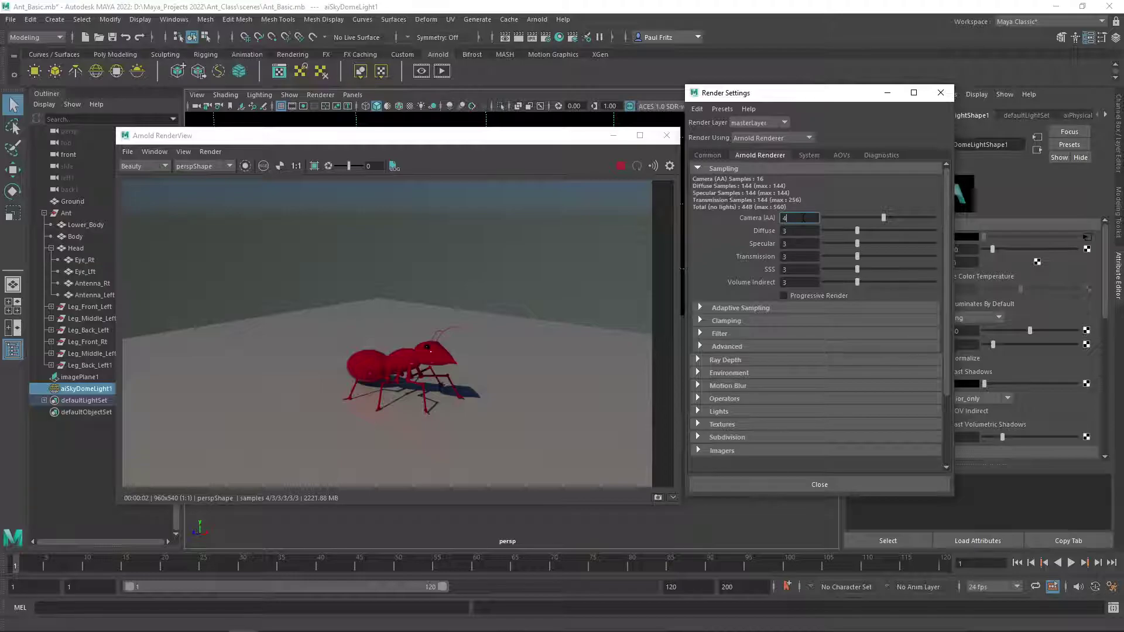
left_click(704, 110)
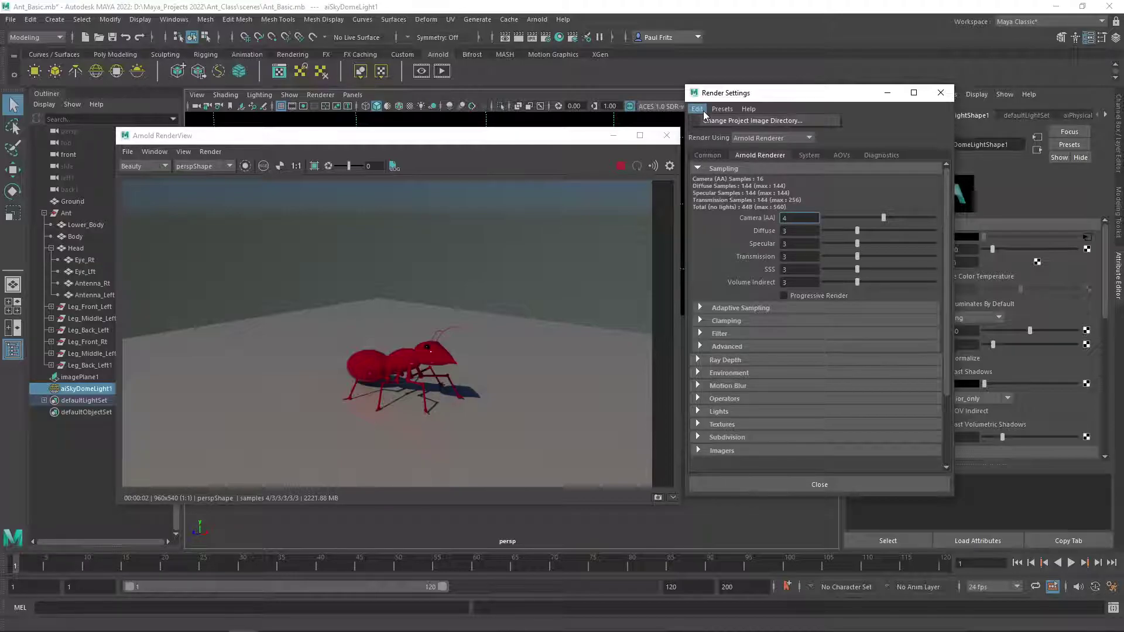
left_click(704, 111)
left_click(718, 110)
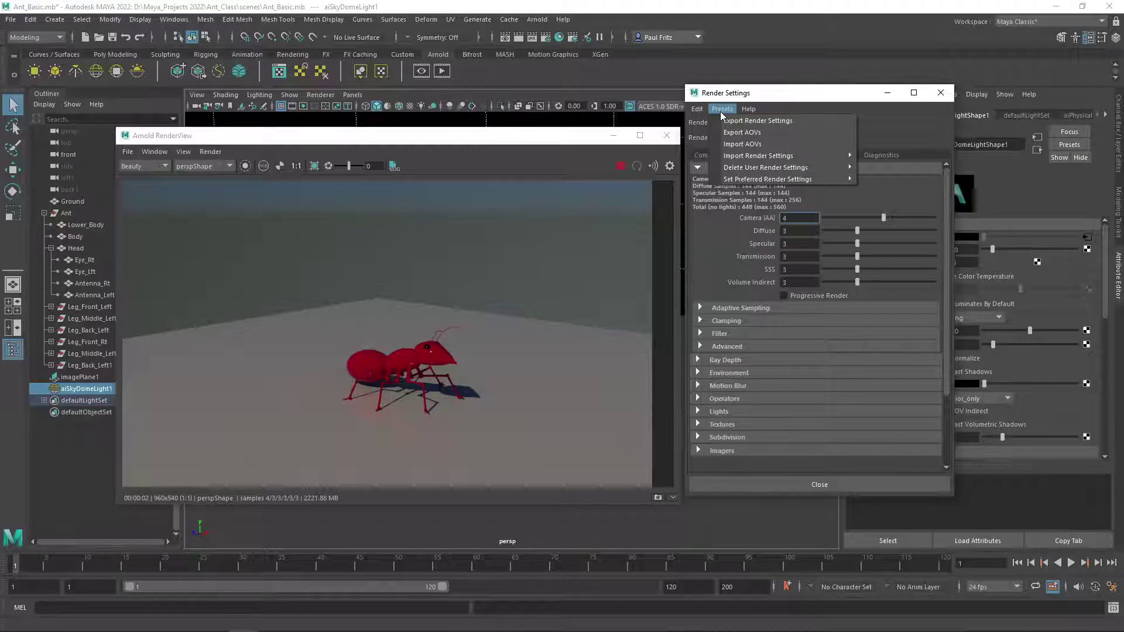
mouse_move(750, 182)
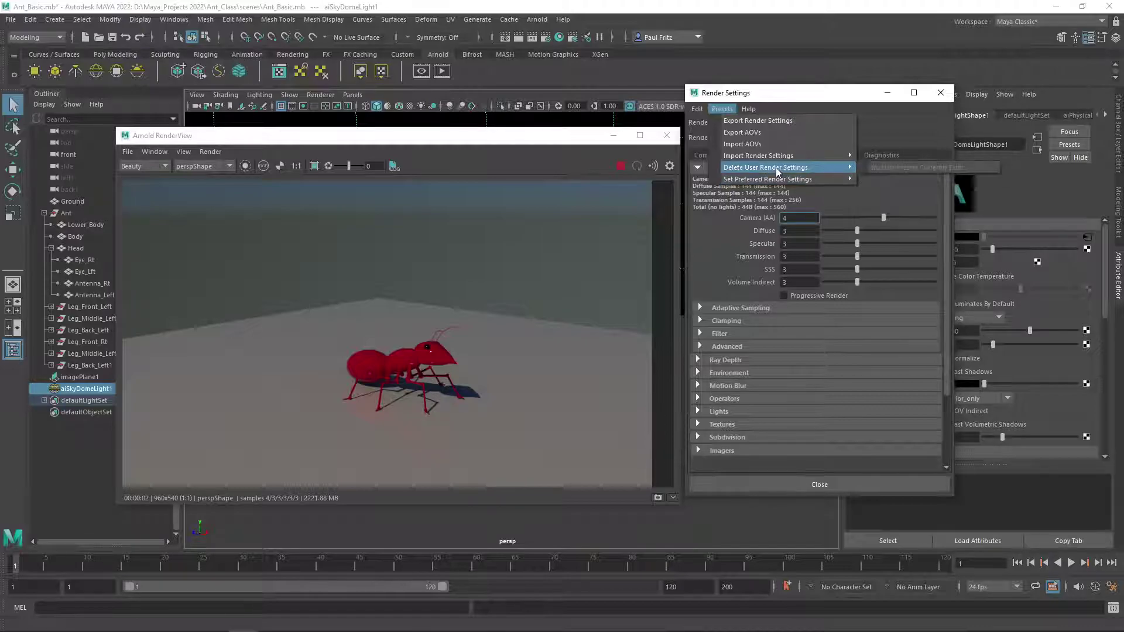
mouse_move(775, 156)
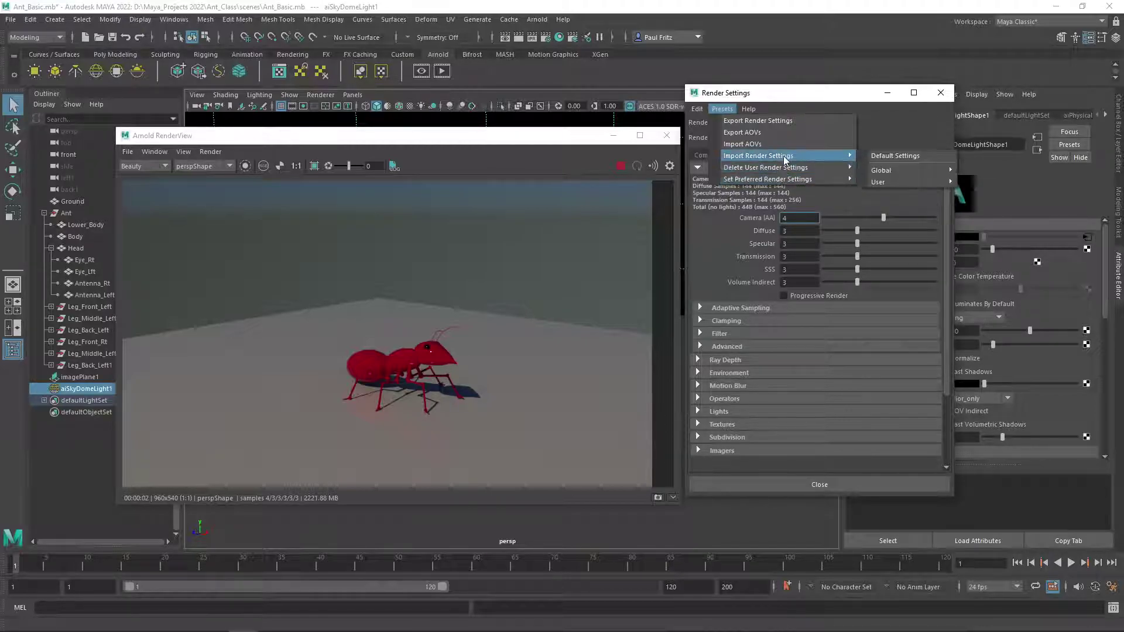
left_click(879, 158)
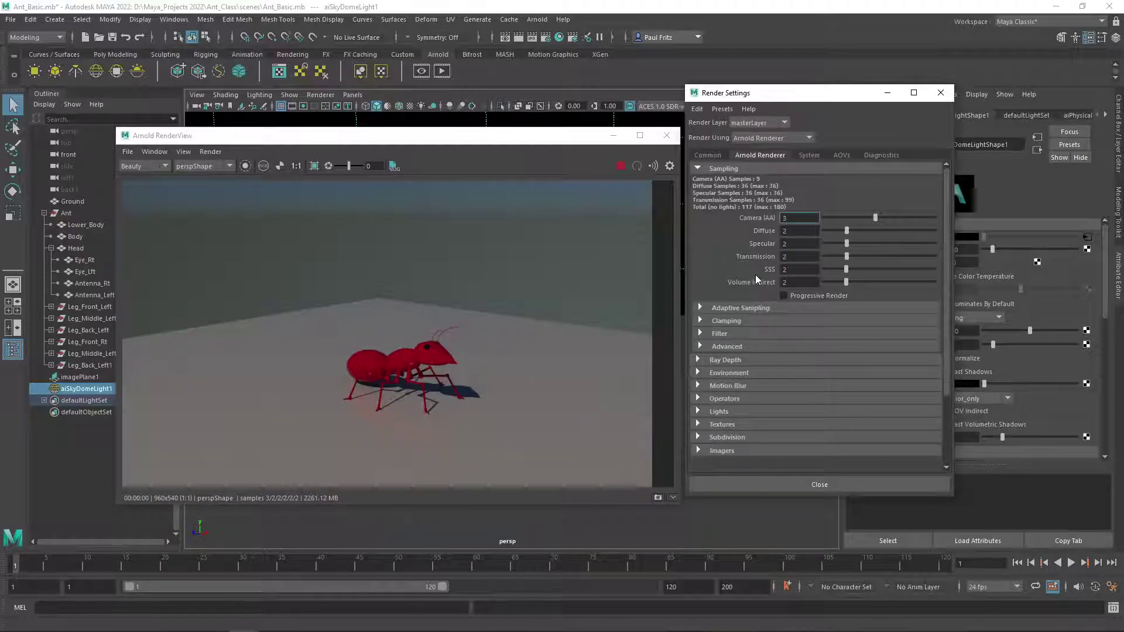
- Set the image format of the file output back to png
left_click(710, 156)
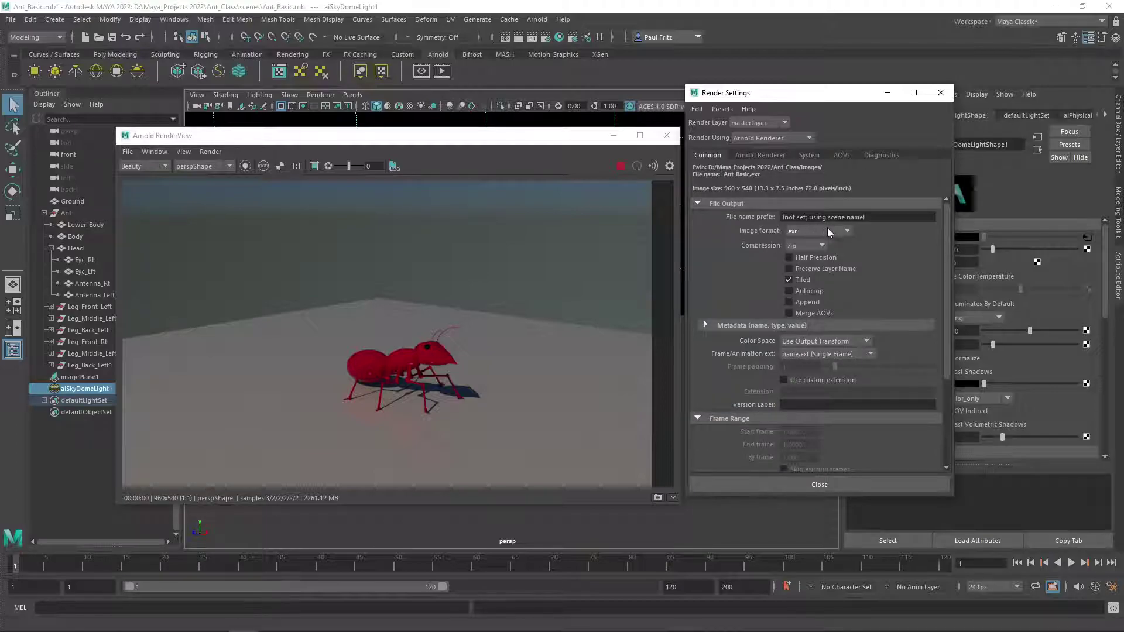
left_click(848, 231)
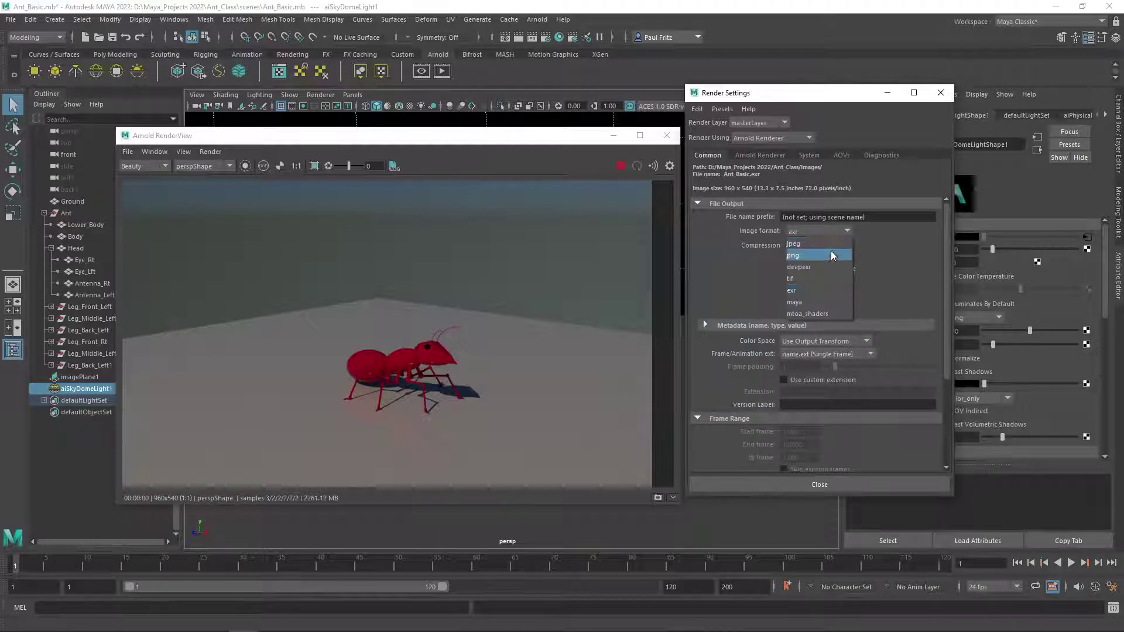
left_click(829, 250)
- Set the Arnold Camera (AA) samples to 4 and the diffuse, specular, transmission, SSS and volume indirect samples to 3
left_click(769, 155)
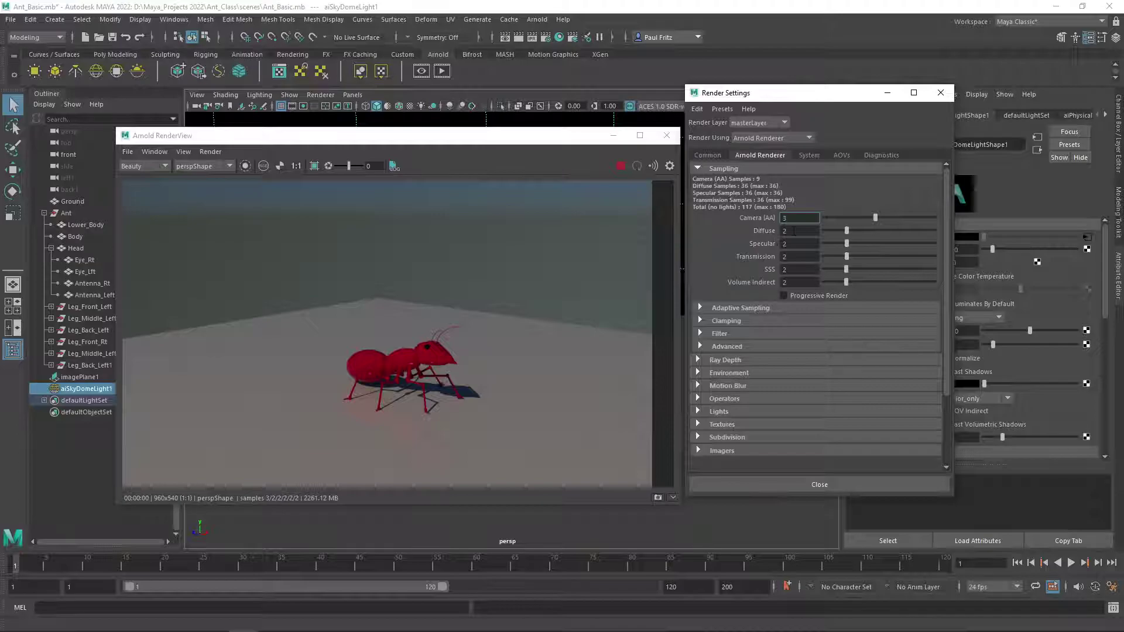
left_click_drag(876, 217, 883, 216)
left_click(855, 230)
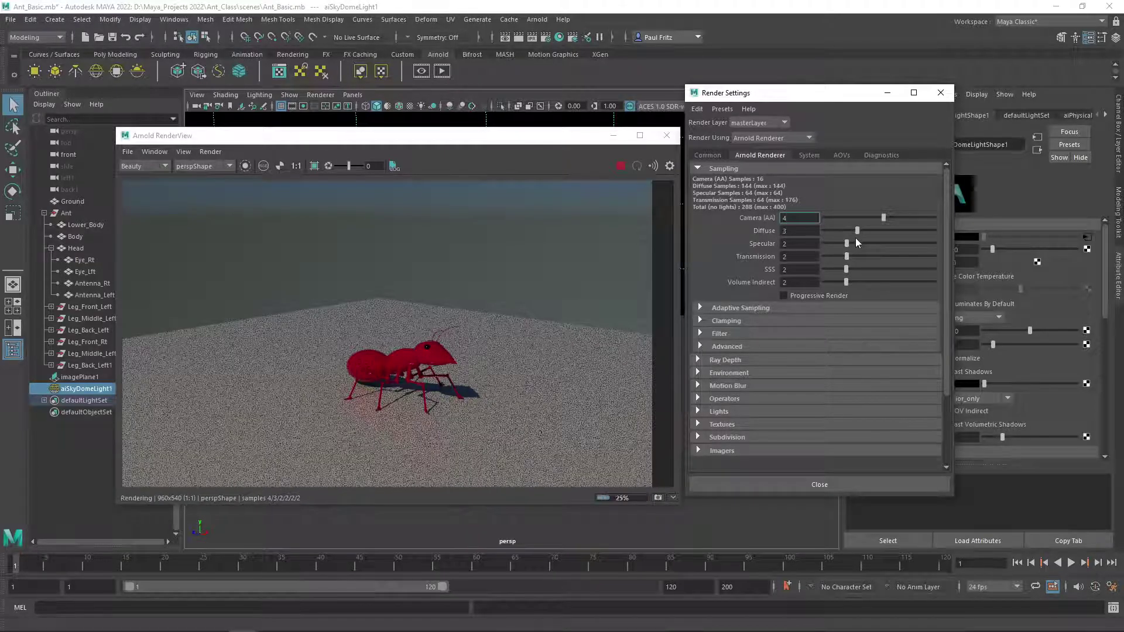
left_click(858, 243)
left_click(859, 256)
left_click(859, 268)
left_click(859, 282)
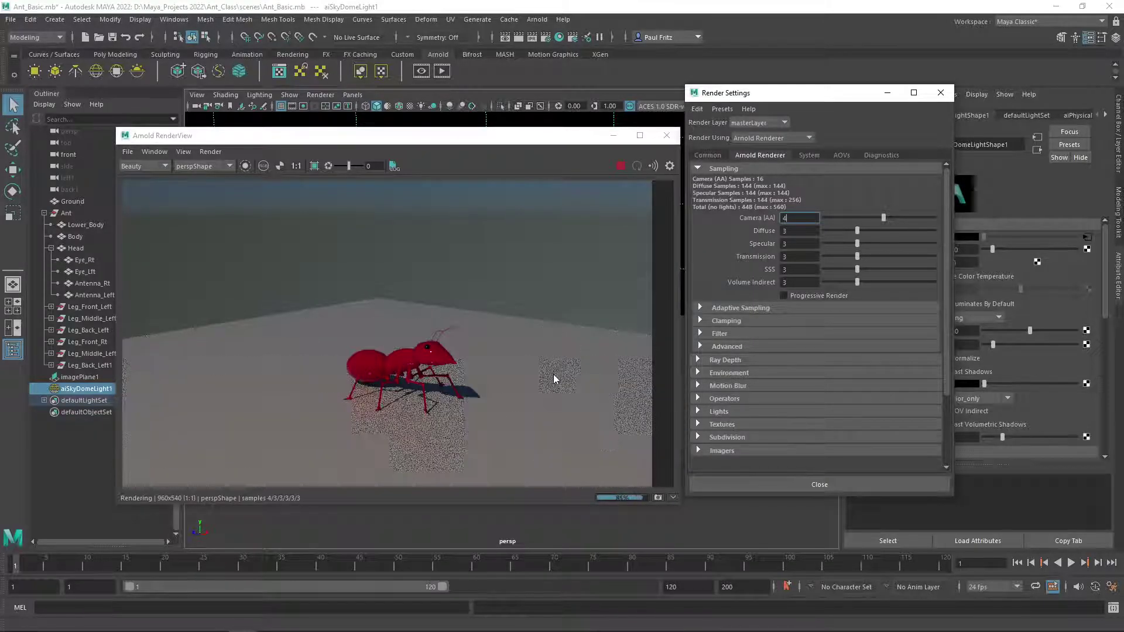
- Enable Progressive Render in the sampling settings and compare the rendered ant up close in the Arnold RenderView
scroll(351, 357, "up", 2)
scroll(351, 361, "down", 3)
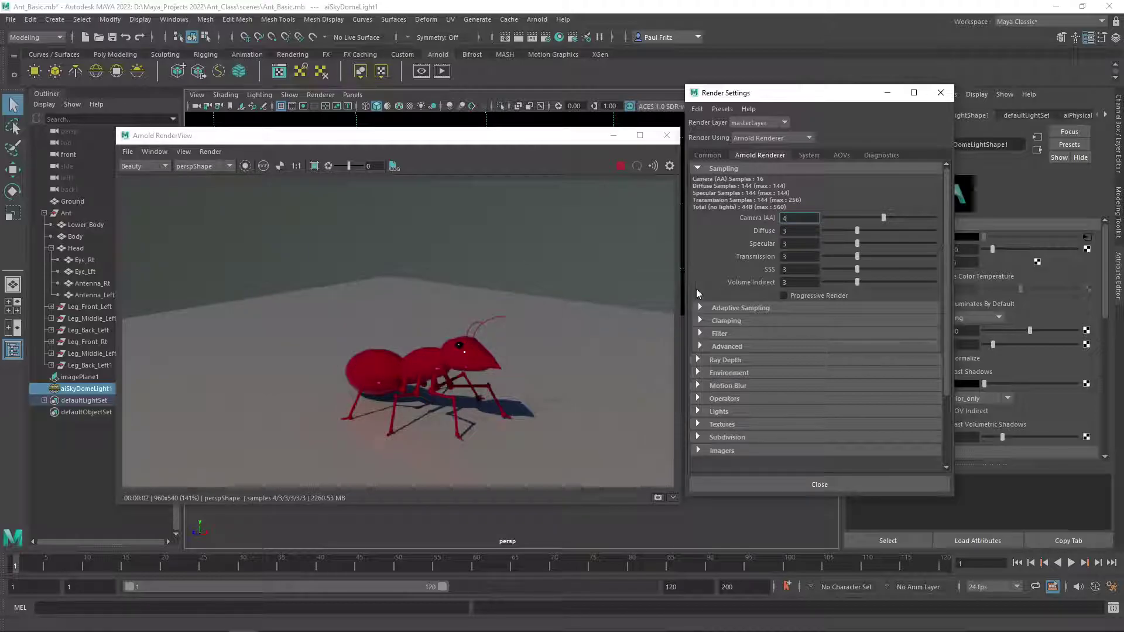
left_click(783, 295)
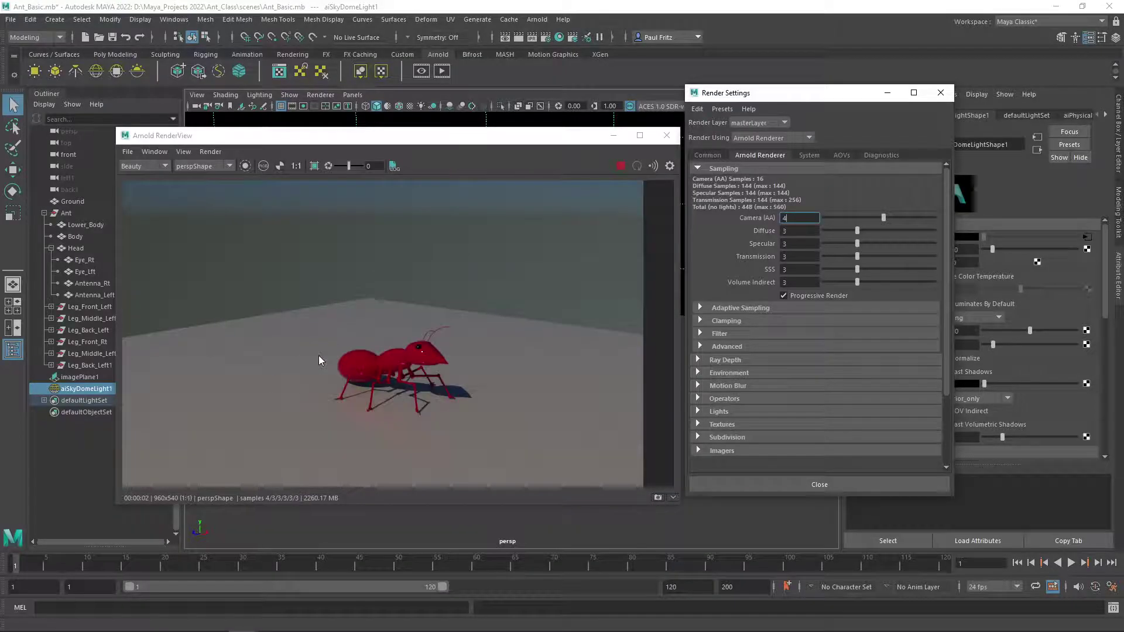
scroll(318, 356, "up", 2)
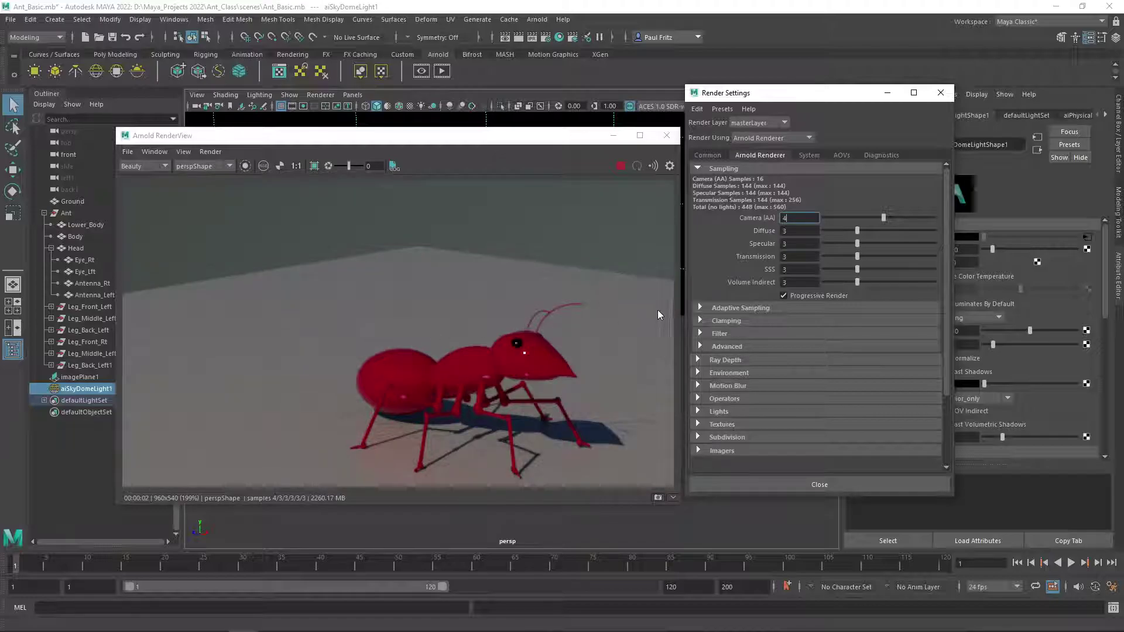
scroll(337, 349, "down", 2)
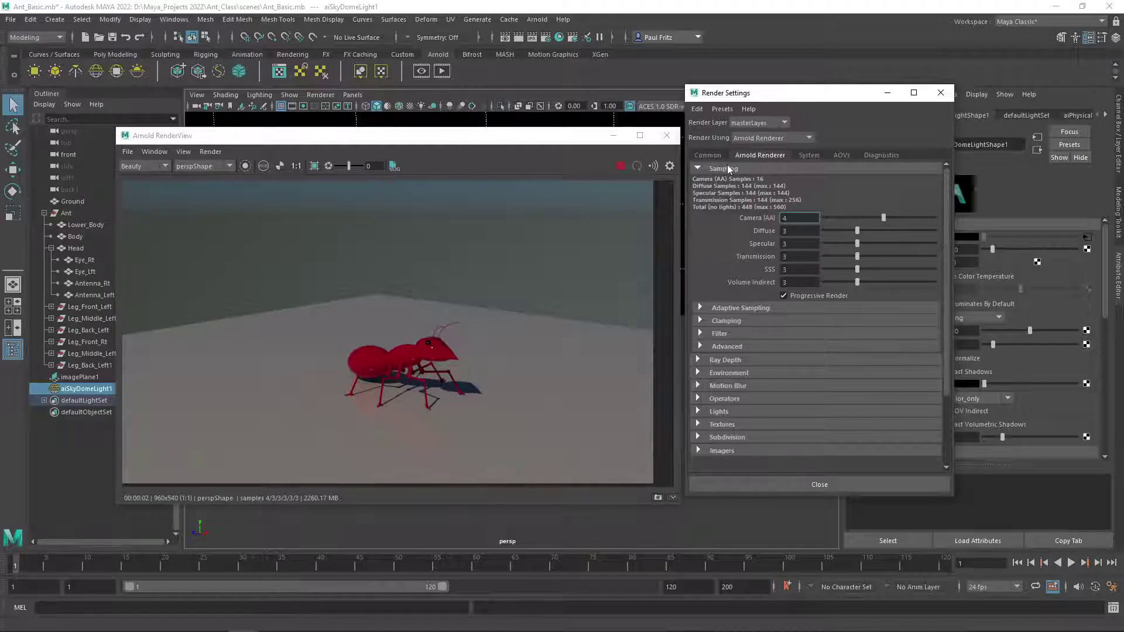
- Reset the render settings to the default preset, and set the Camera (AA) samples to 4 and the diffuse samples to 3
left_click(809, 137)
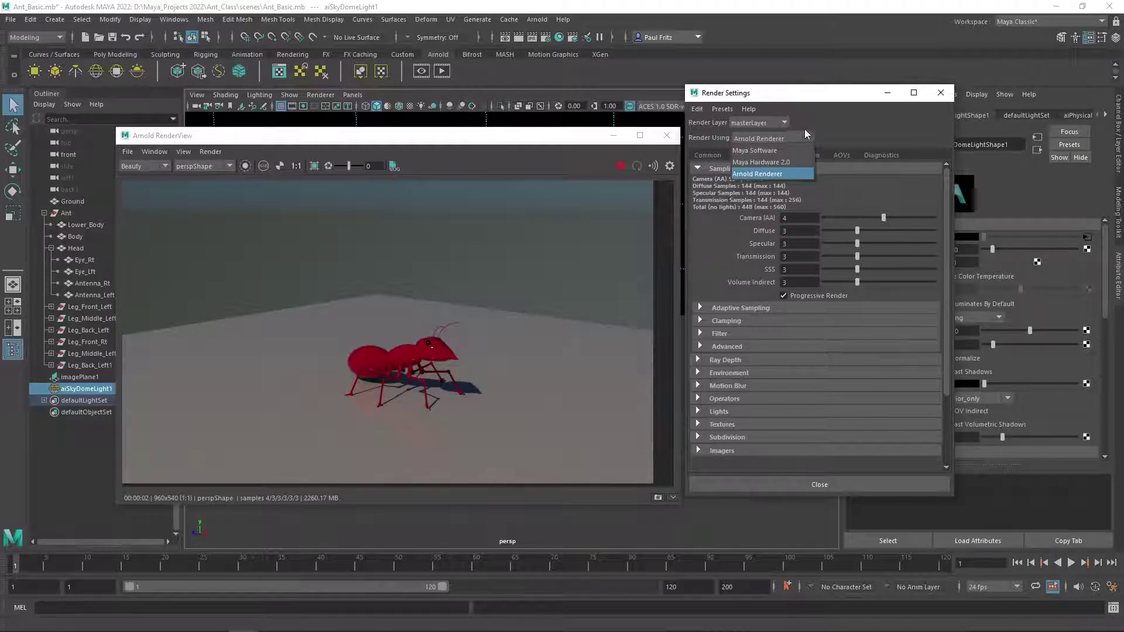
left_click(807, 137)
left_click(698, 109)
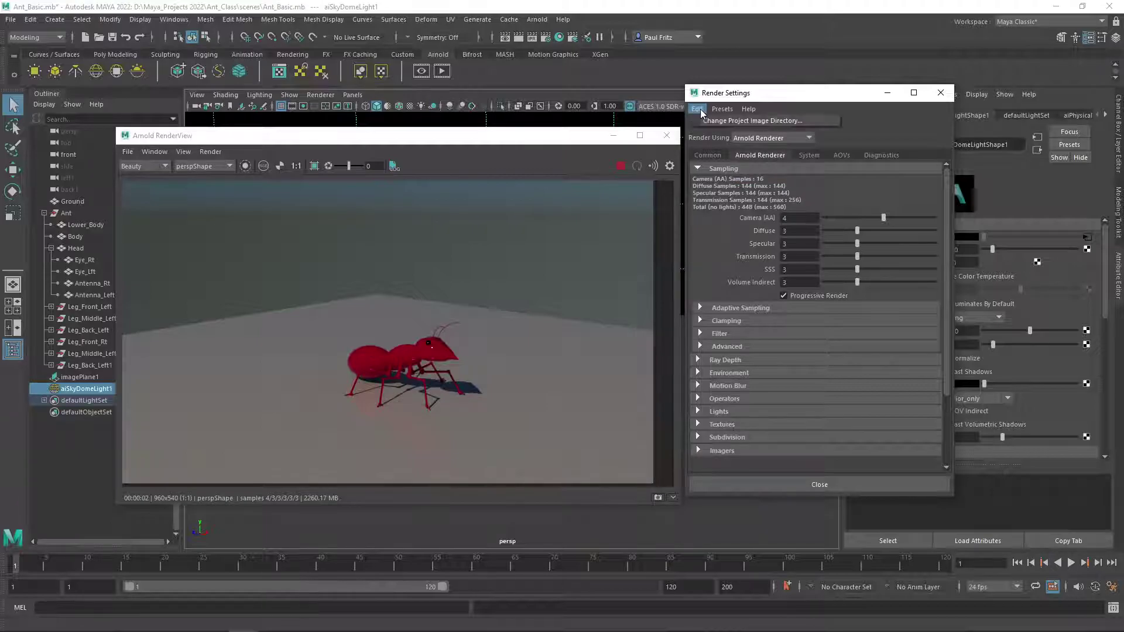
mouse_move(722, 109)
mouse_move(816, 156)
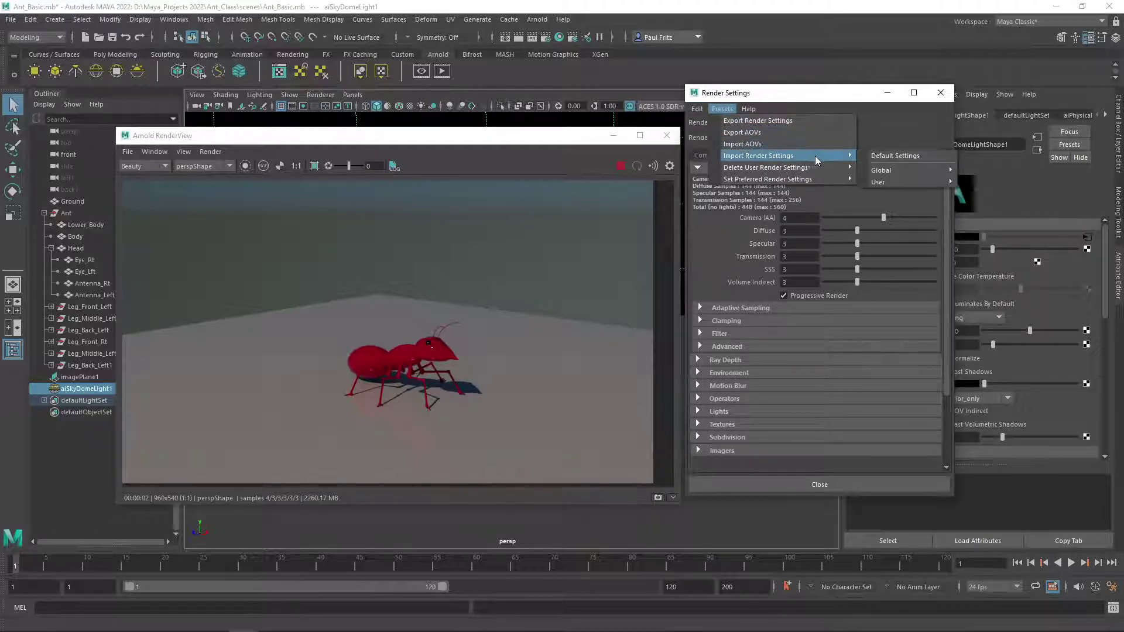
left_click(878, 156)
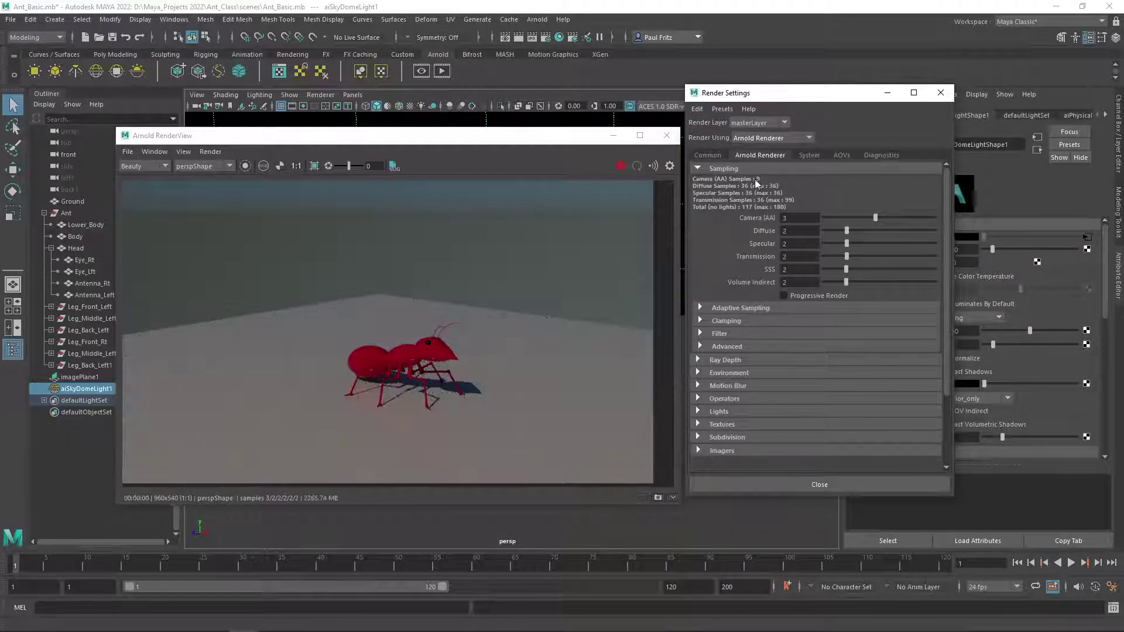
left_click(883, 217)
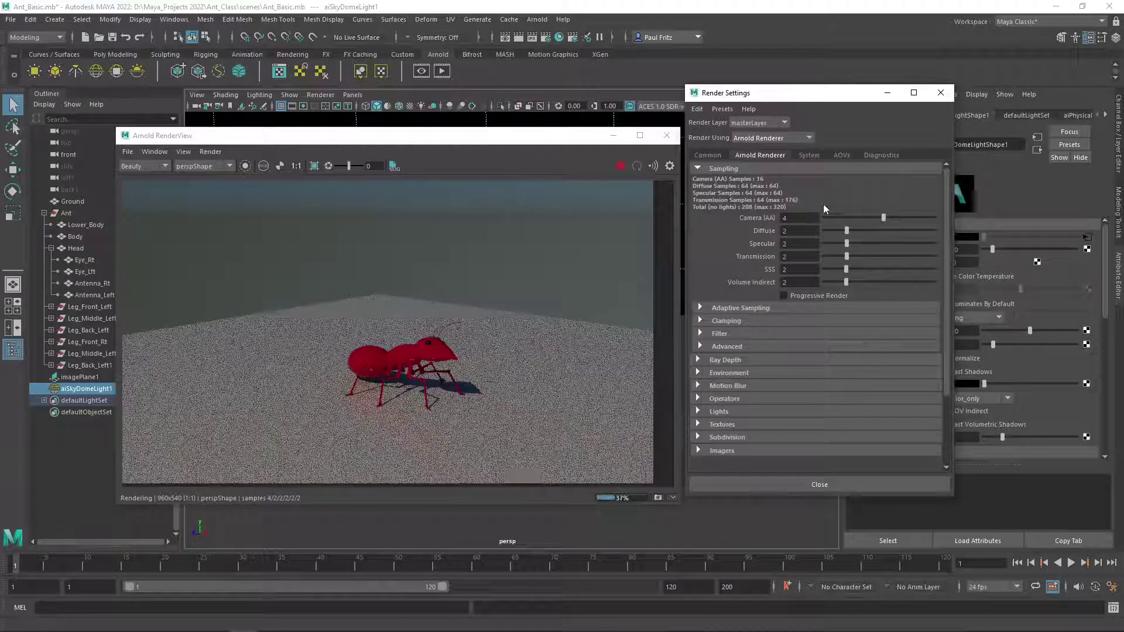
left_click(858, 230)
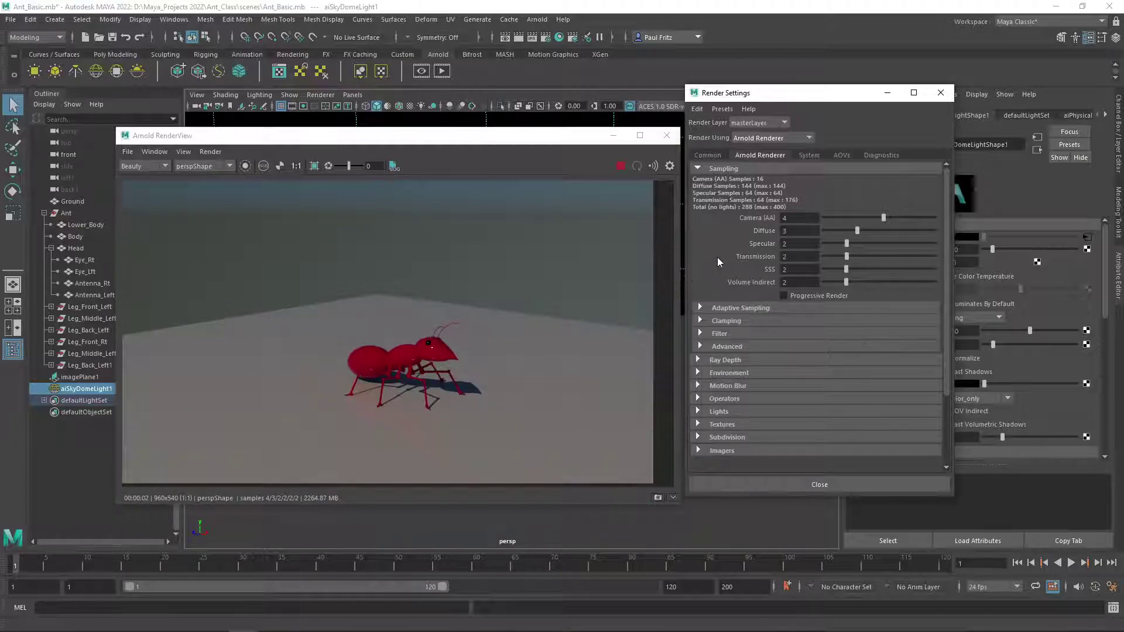
- Enable adaptive sampling for the Arnold renderer and inspect the refreshed ant render up close
left_click(700, 309)
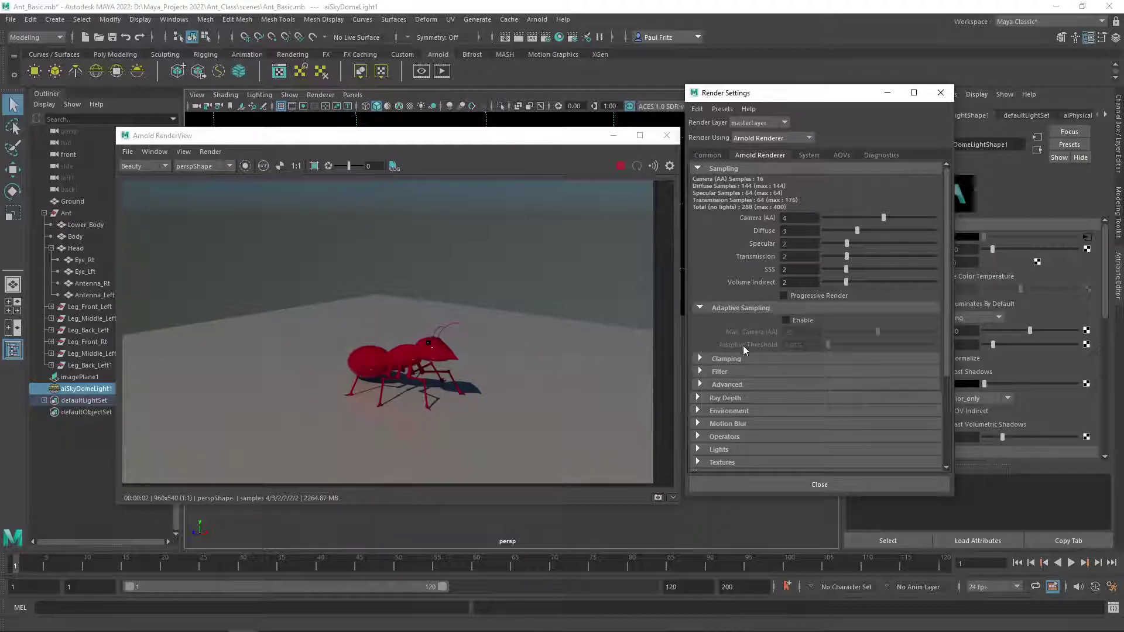
left_click(786, 320)
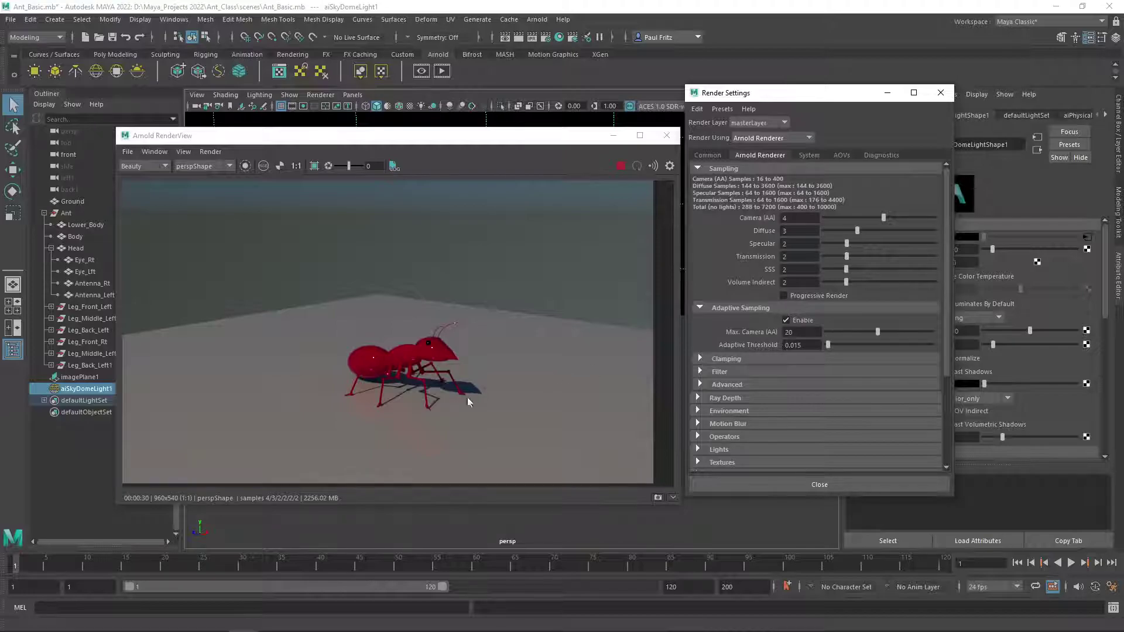
scroll(448, 399, "up", 4)
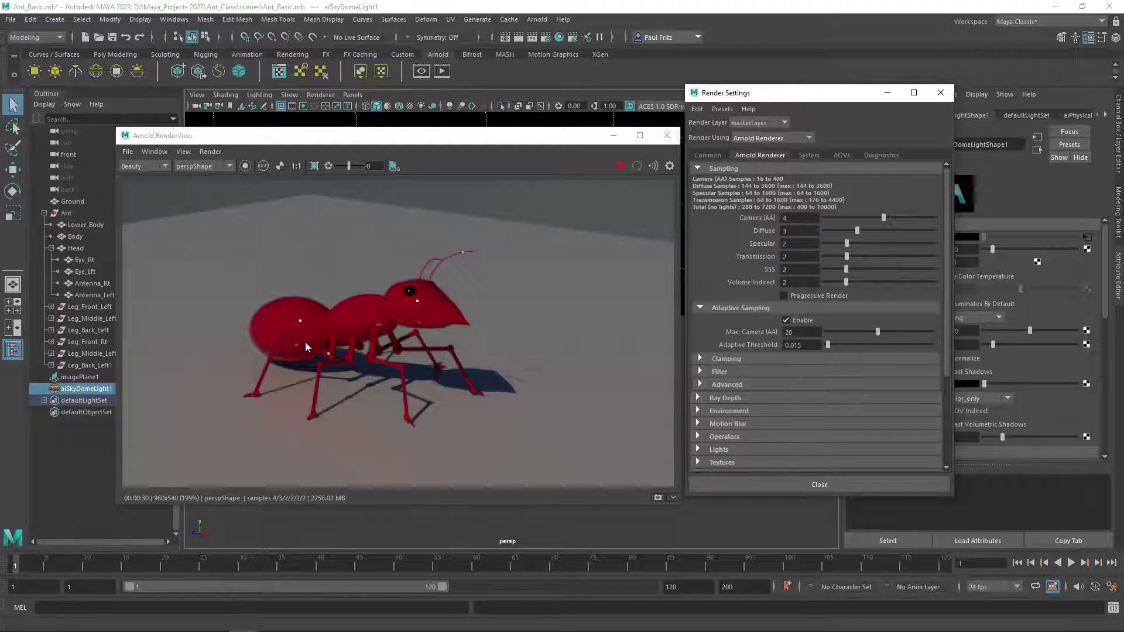
scroll(343, 295, "down", 2)
scroll(343, 295, "down", 1)
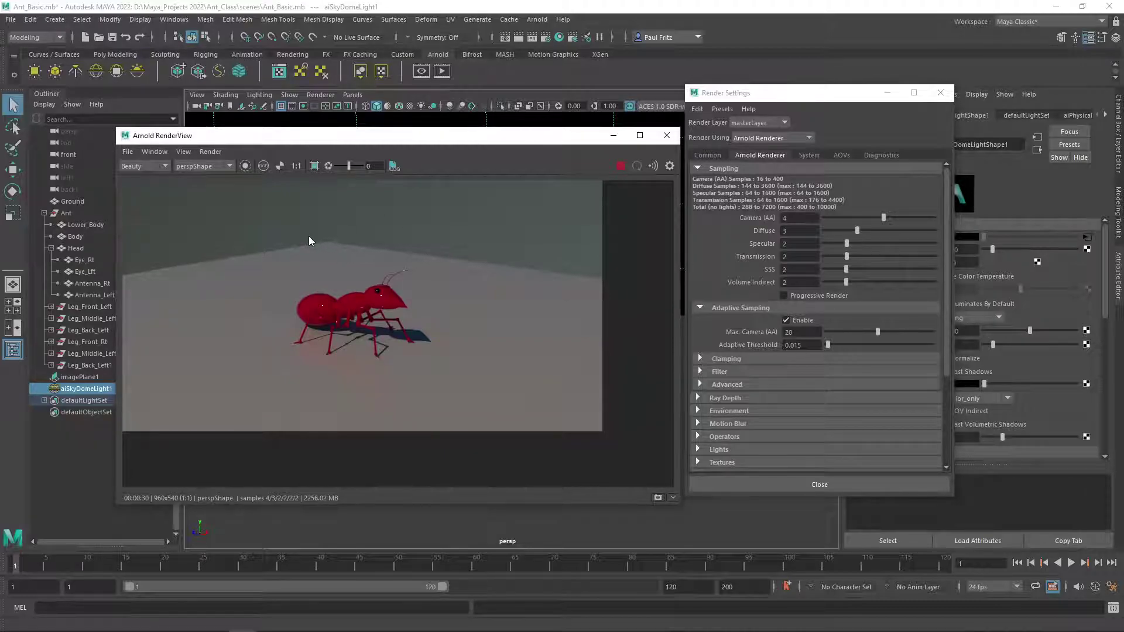
- Save the rendered ant image from the Arnold RenderView into the project's images folder as Ant Render2
middle_click_drag(308, 237, 386, 293)
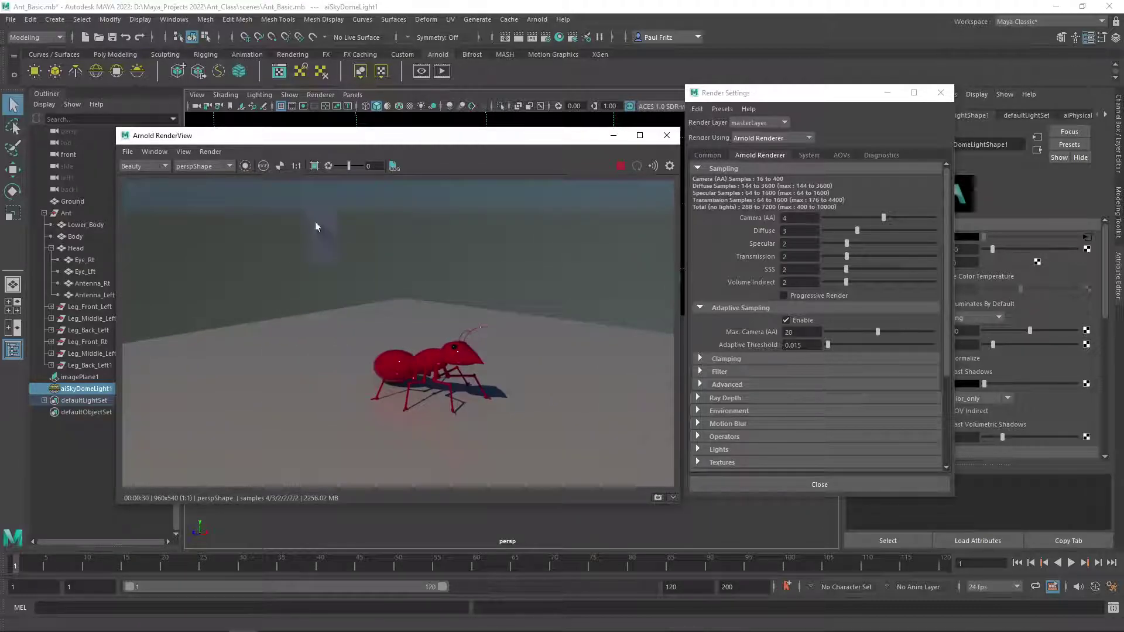
left_click(131, 154)
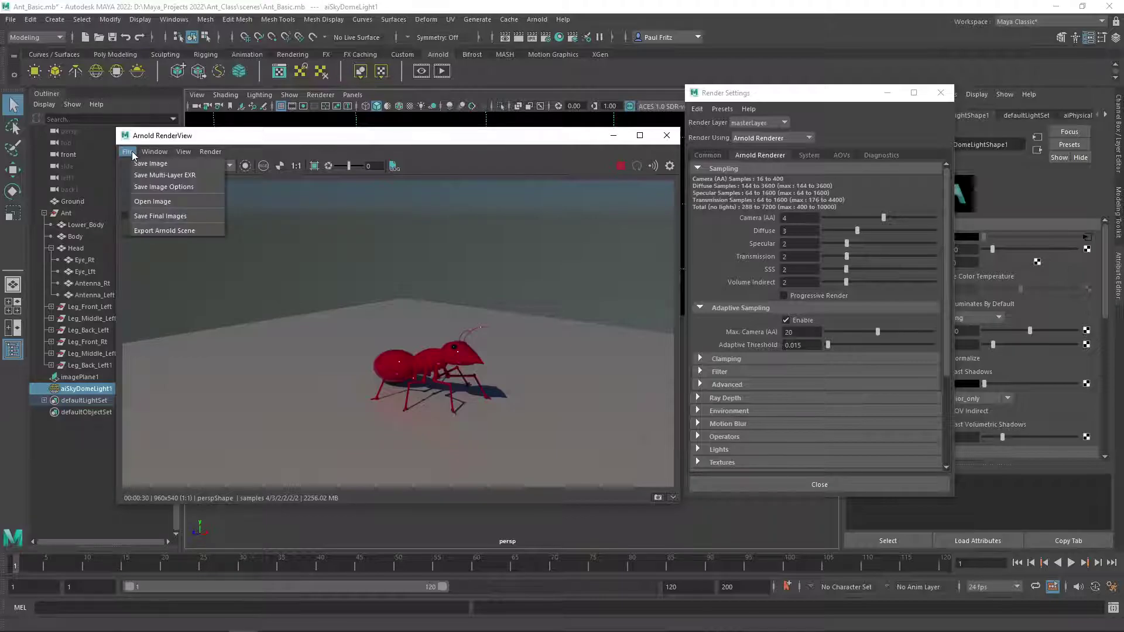
left_click(159, 165)
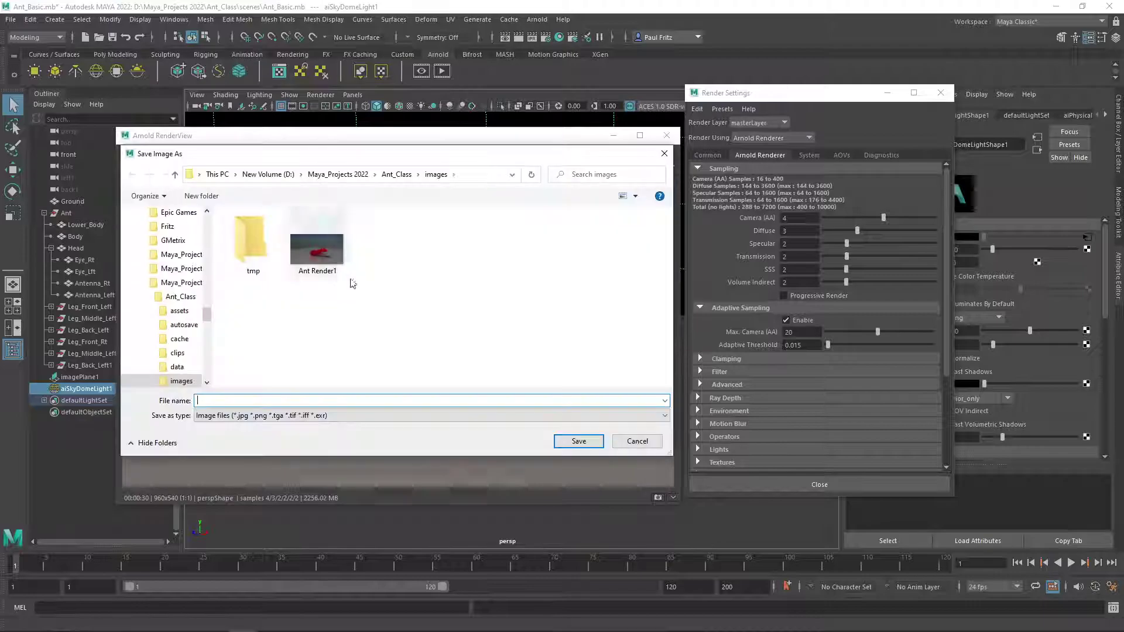
left_click(321, 258)
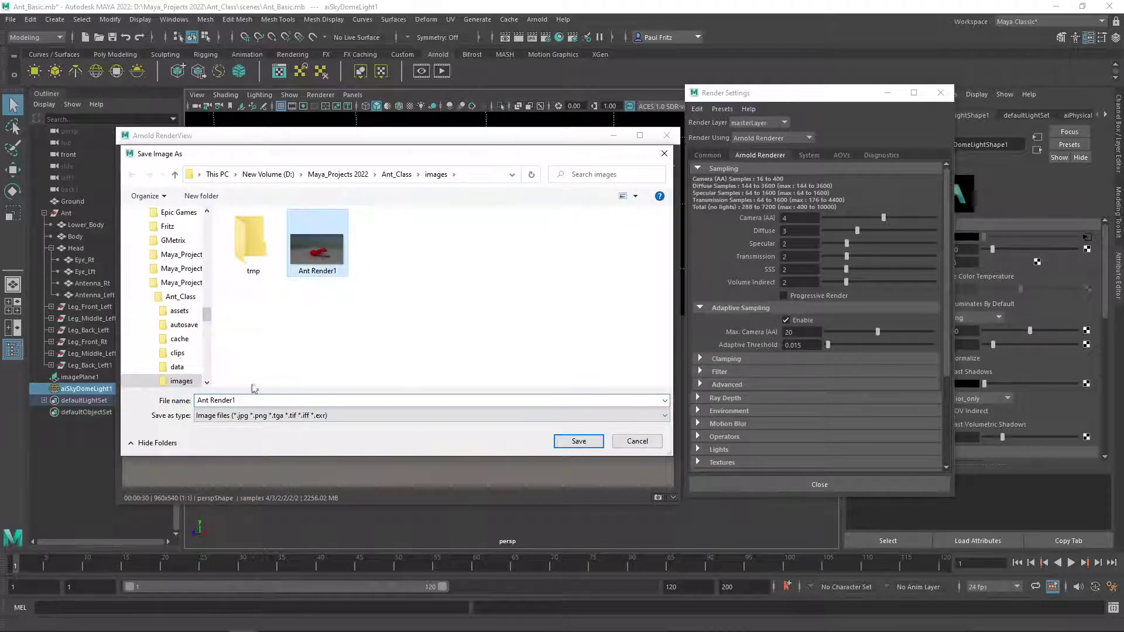
left_click(249, 402)
left_click(250, 402)
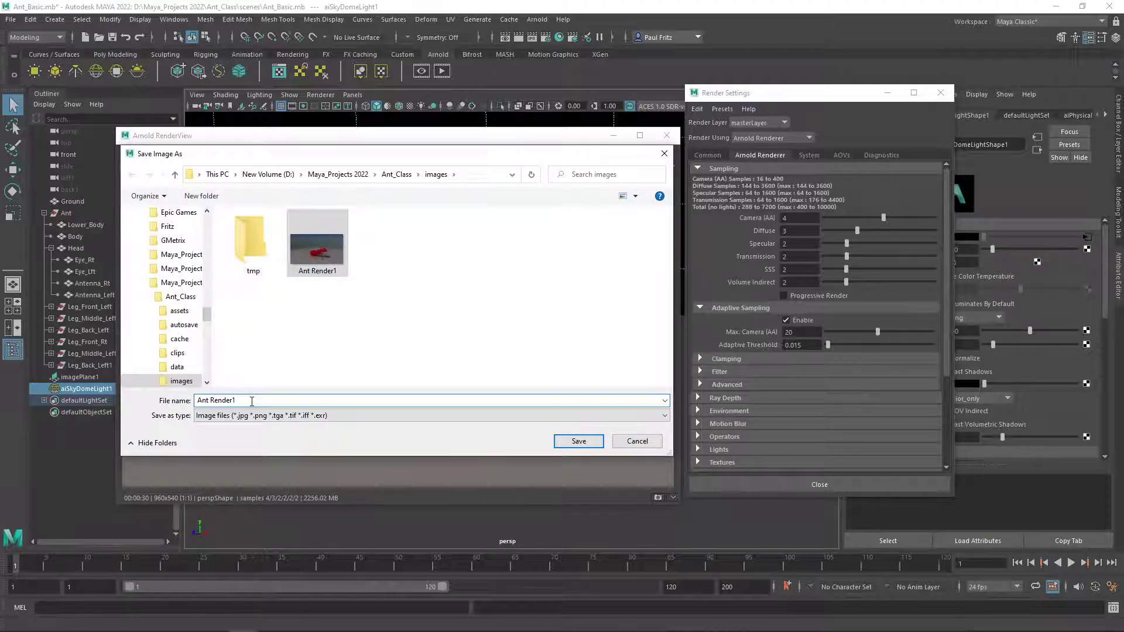
key("BackSpace")
type("2")
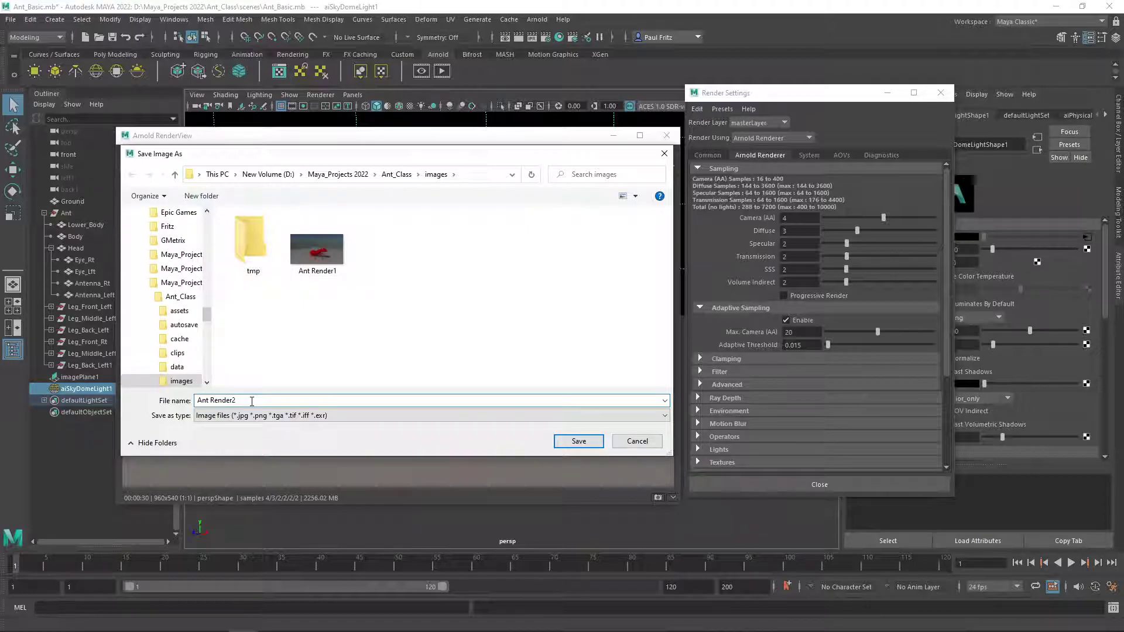
key("Return")
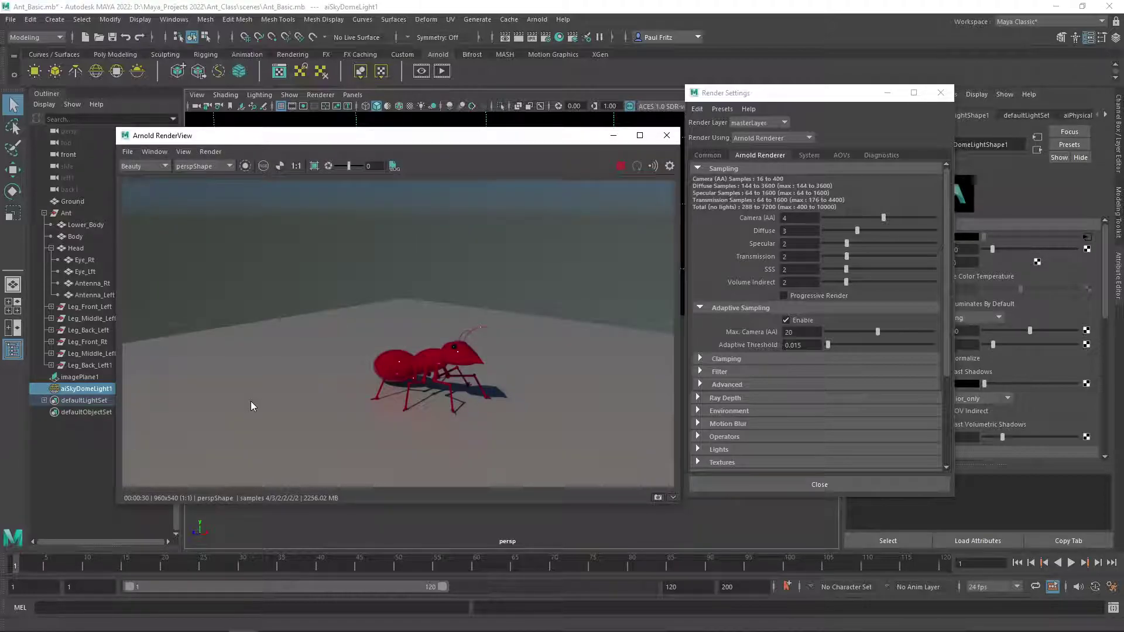